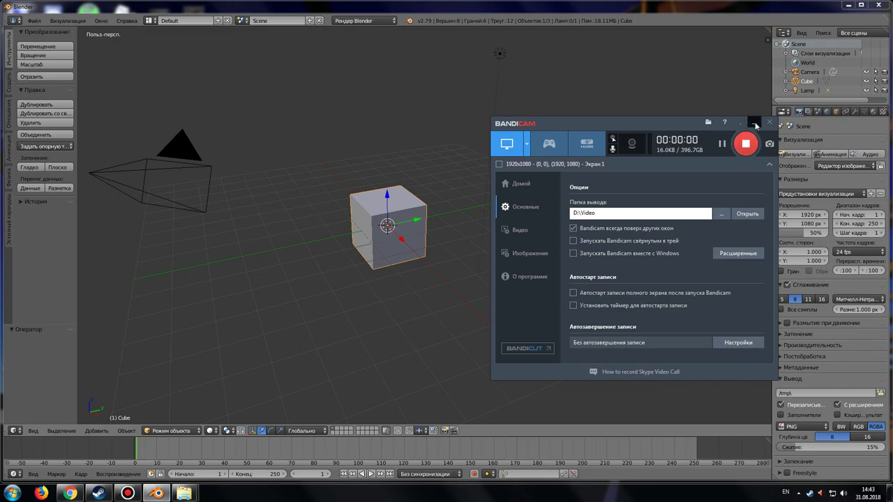
Delete the camera and the lamp from the scene.
{"action": "left_click", "coordinate": [754, 123]}
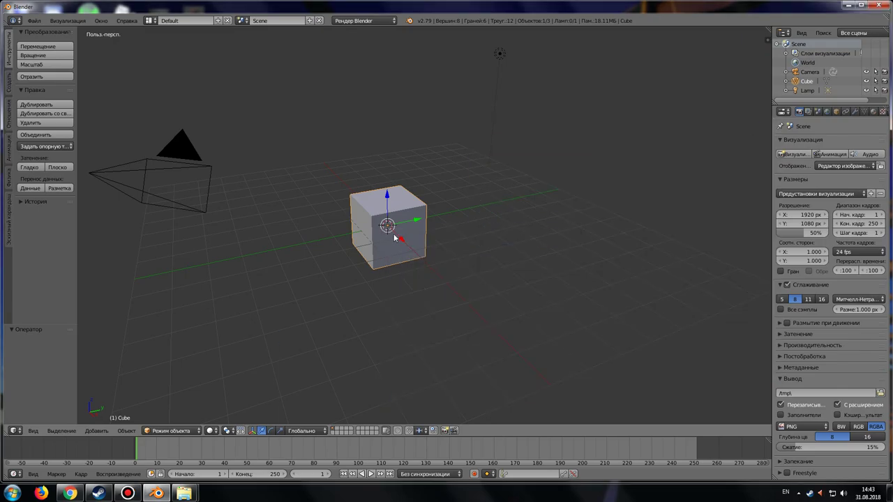
{"action": "mouse_move", "coordinate": [445, 252]}
{"action": "middle_mouse_down"}
{"action": "mouse_move", "coordinate": [438, 275]}
{"action": "mouse_move", "coordinate": [397, 291]}
{"action": "mouse_move", "coordinate": [294, 282]}
{"action": "mouse_move", "coordinate": [440, 292]}
{"action": "middle_mouse_up"}
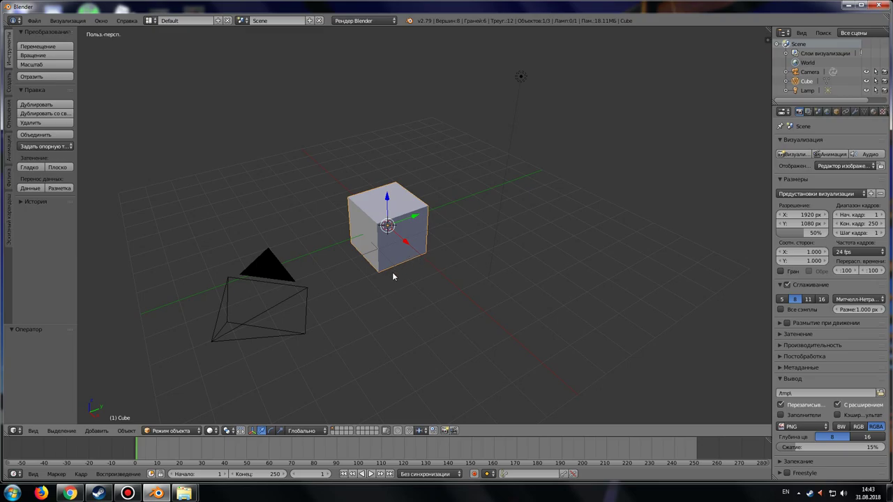
{"action": "right_click", "coordinate": [268, 269]}
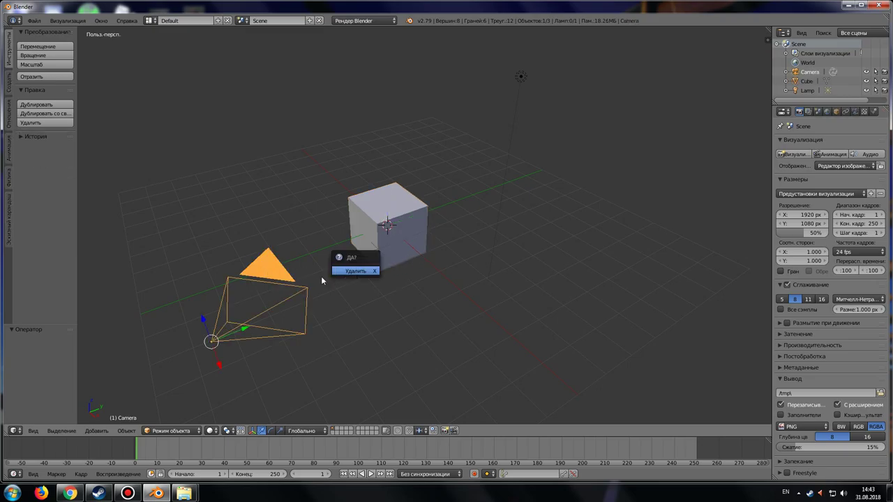
{"action": "left_click", "coordinate": [334, 272]}
{"action": "right_click", "coordinate": [516, 78]}
{"action": "key", "text": "x"}
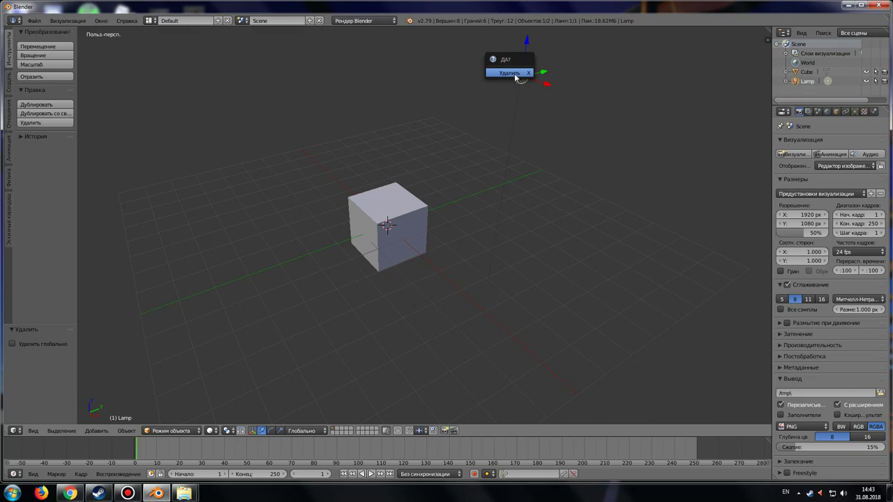
{"action": "left_click", "coordinate": [514, 77]}
Orbit and zoom the view to face the cube, then select the cube.
{"action": "mouse_move", "coordinate": [433, 206]}
{"action": "middle_mouse_down"}
{"action": "mouse_move", "coordinate": [419, 225]}
{"action": "mouse_move", "coordinate": [403, 223]}
{"action": "middle_mouse_up"}
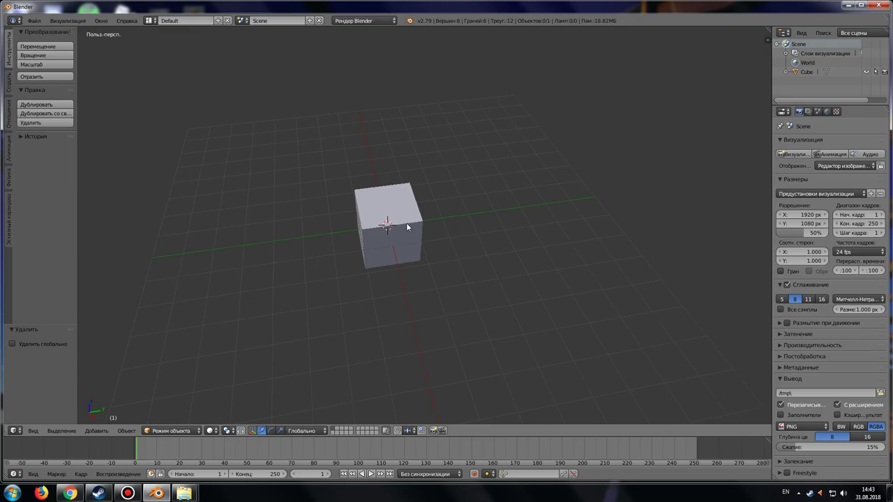
{"action": "middle_click_drag", "start_coordinate": [409, 230], "coordinate": [428, 215]}
{"action": "scroll", "coordinate": [413, 219], "scroll_direction": "up", "scroll_amount": 2}
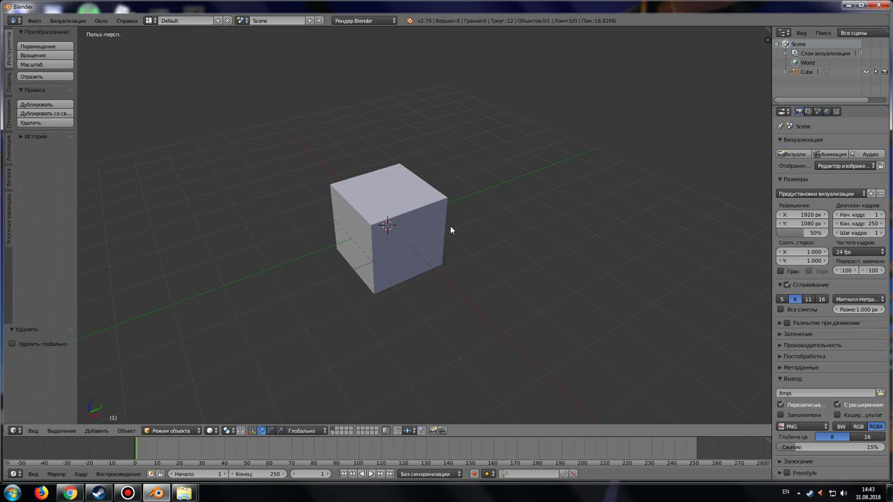
{"action": "middle_click_drag", "start_coordinate": [446, 248], "coordinate": [414, 253]}
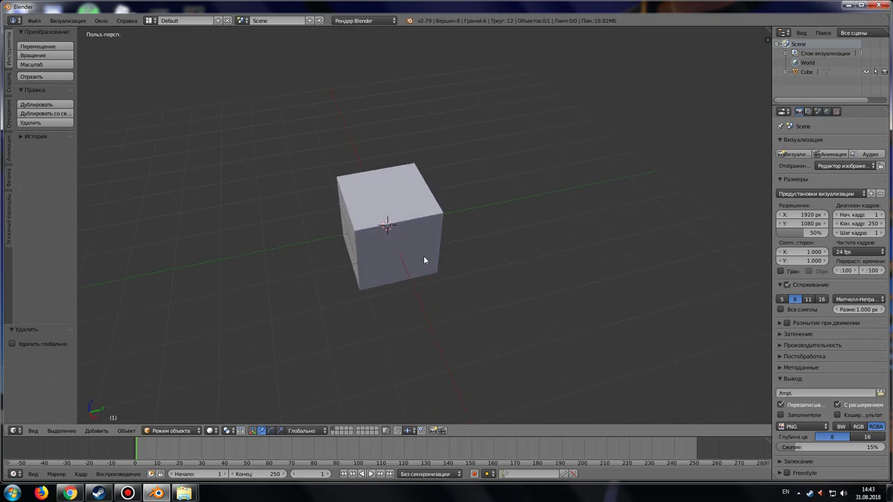
{"action": "right_click", "coordinate": [412, 231]}
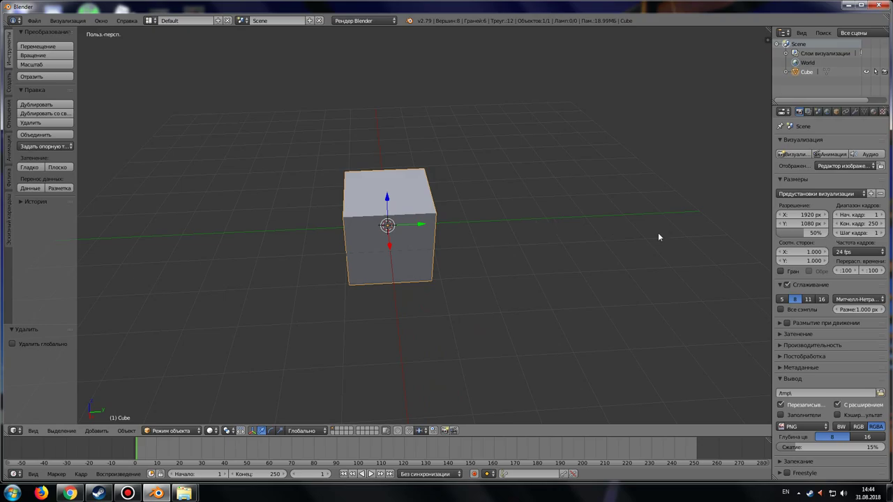
Set the cube's Transform location to Y -1 and Z 1.
{"action": "key", "text": "n"}
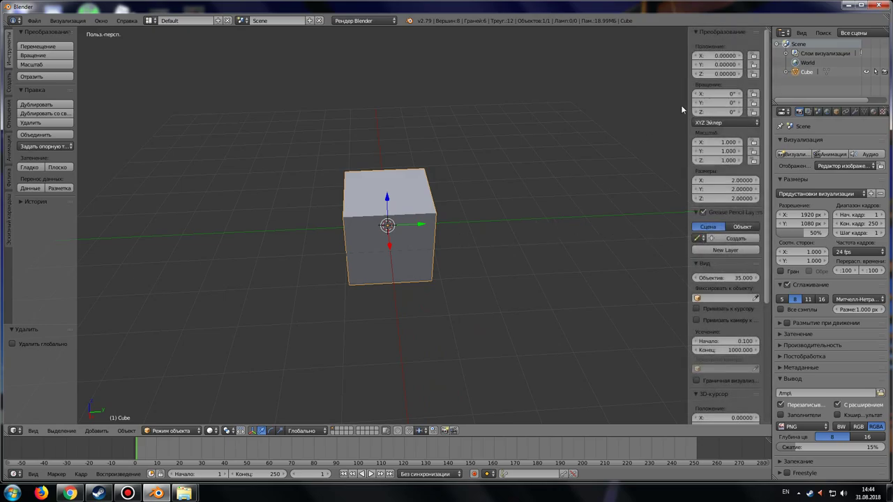
{"action": "mouse_move", "coordinate": [413, 237]}
{"action": "middle_mouse_down"}
{"action": "mouse_move", "coordinate": [447, 243]}
{"action": "mouse_move", "coordinate": [433, 245]}
{"action": "mouse_move", "coordinate": [421, 228]}
{"action": "middle_mouse_up"}
{"action": "left_click_drag", "start_coordinate": [420, 228], "coordinate": [385, 228]}
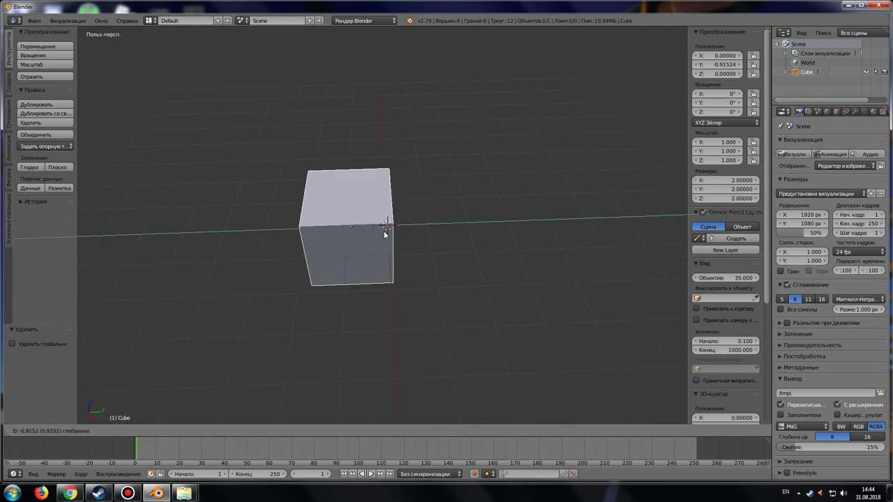
{"action": "left_click", "coordinate": [712, 64]}
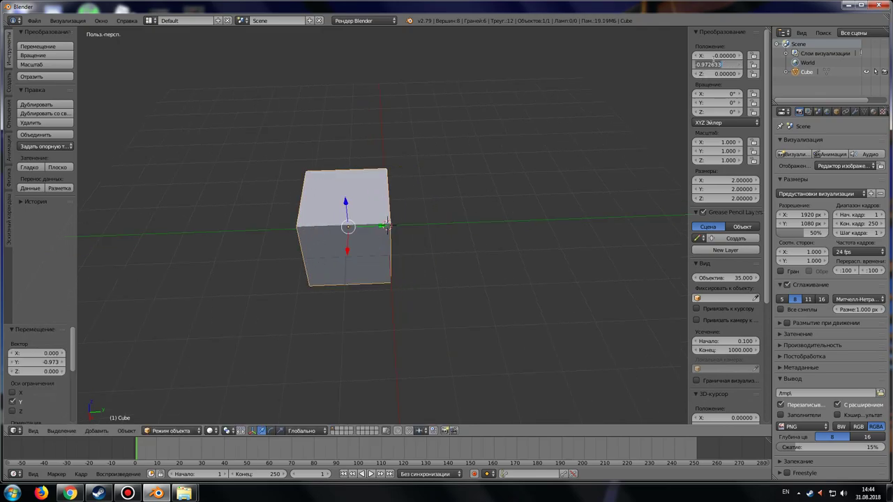
{"action": "key", "text": "BackSpace"}
{"action": "type", "text": "1"}
{"action": "key", "text": "Return"}
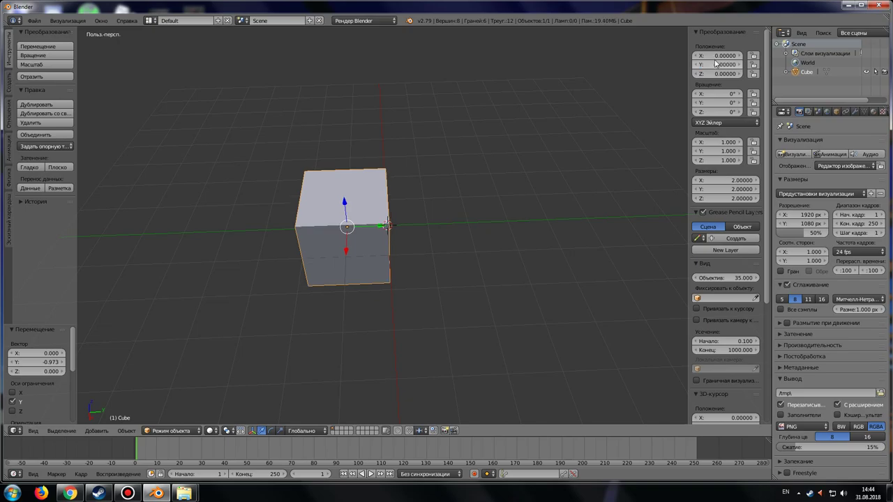
{"action": "mouse_move", "coordinate": [401, 249]}
{"action": "middle_mouse_down"}
{"action": "mouse_move", "coordinate": [358, 261]}
{"action": "mouse_move", "coordinate": [494, 196]}
{"action": "middle_mouse_up"}
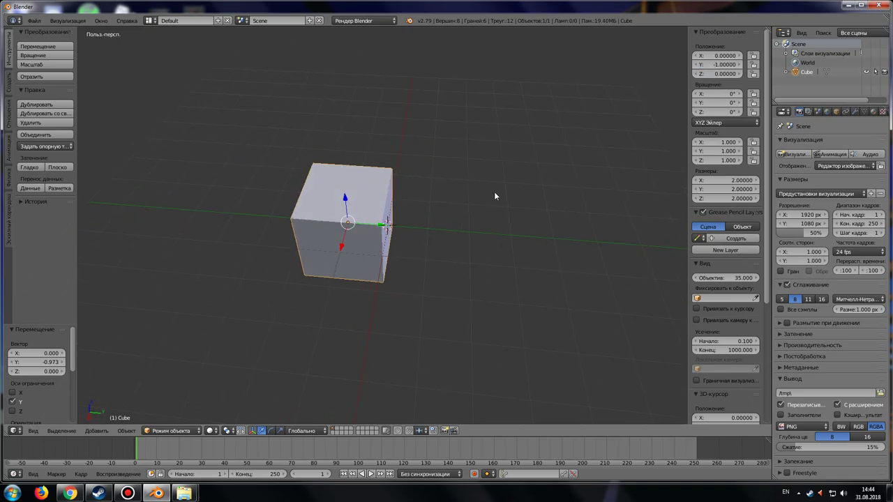
{"action": "left_click", "coordinate": [720, 74]}
{"action": "type", "text": "1"}
{"action": "key", "text": "Return"}
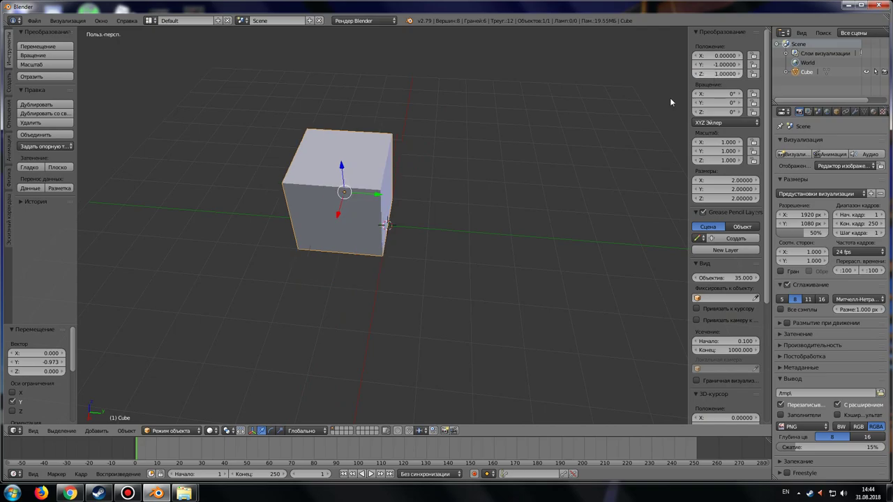
{"action": "mouse_move", "coordinate": [670, 102]}
{"action": "middle_mouse_down"}
{"action": "mouse_move", "coordinate": [340, 211]}
{"action": "mouse_move", "coordinate": [493, 180]}
{"action": "mouse_move", "coordinate": [456, 201]}
{"action": "mouse_move", "coordinate": [452, 218]}
{"action": "middle_mouse_up"}
{"action": "left_click", "coordinate": [171, 430]}
Enter Edit Mode and push the cube's left, top and right faces inward to reshape it.
{"action": "left_click", "coordinate": [176, 411]}
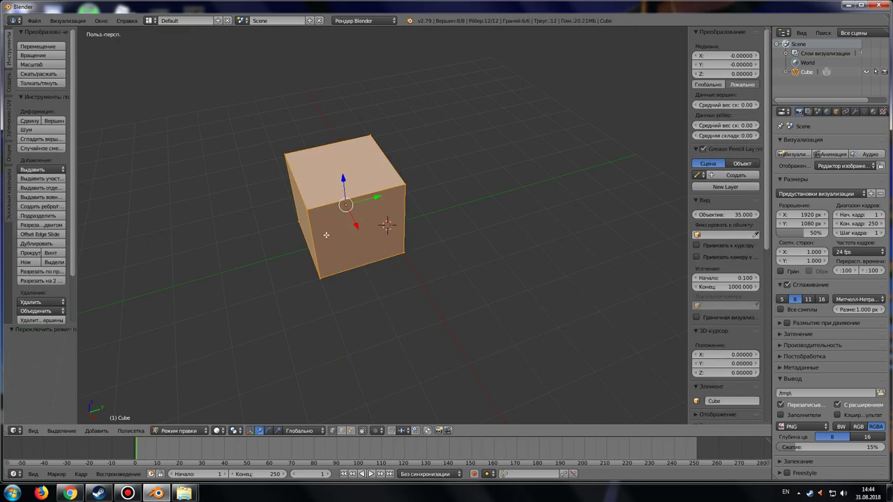
{"action": "right_click", "coordinate": [339, 252]}
{"action": "left_click_drag", "start_coordinate": [343, 220], "coordinate": [391, 199]}
{"action": "right_click", "coordinate": [373, 163]}
{"action": "left_click_drag", "start_coordinate": [372, 143], "coordinate": [372, 196]}
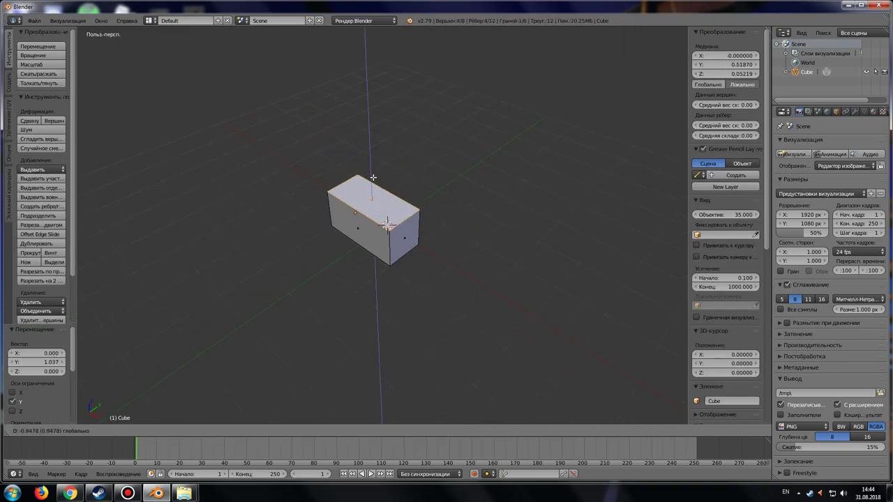
{"action": "right_click", "coordinate": [401, 223]}
{"action": "middle_click_drag", "start_coordinate": [412, 223], "coordinate": [459, 228]}
{"action": "left_click_drag", "start_coordinate": [459, 229], "coordinate": [442, 230]}
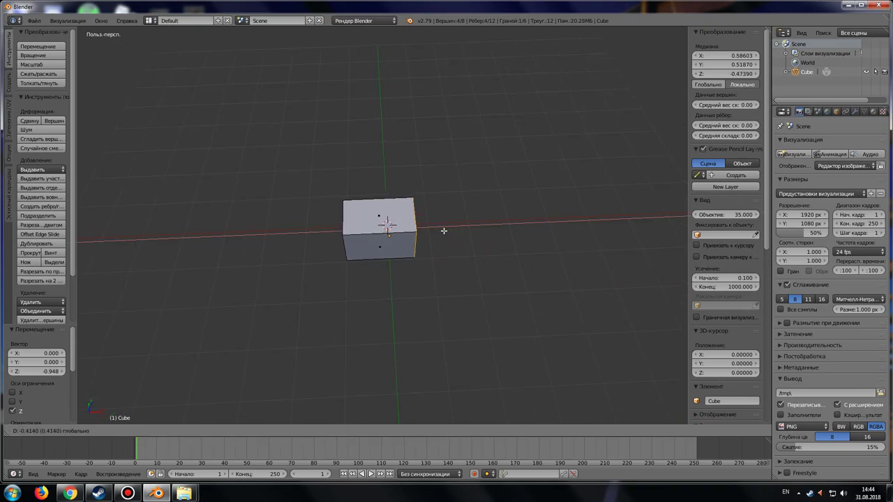
{"action": "middle_click_drag", "start_coordinate": [442, 230], "coordinate": [383, 247]}
{"action": "right_click", "coordinate": [351, 242]}
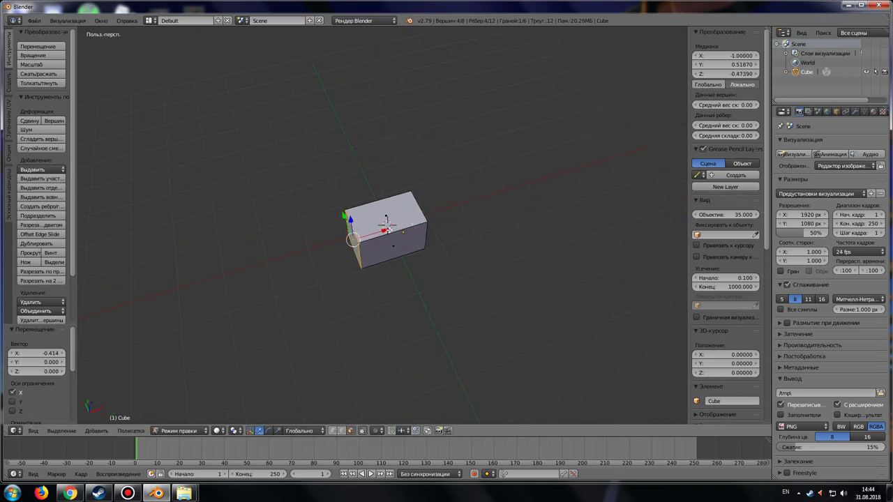
{"action": "left_click_drag", "start_coordinate": [351, 242], "coordinate": [357, 240]}
Extrude the top face and raise it along Z.
{"action": "right_click", "coordinate": [378, 220]}
{"action": "middle_click_drag", "start_coordinate": [442, 378], "coordinate": [388, 244]}
{"action": "scroll", "coordinate": [388, 244], "scroll_direction": "up", "scroll_amount": 3}
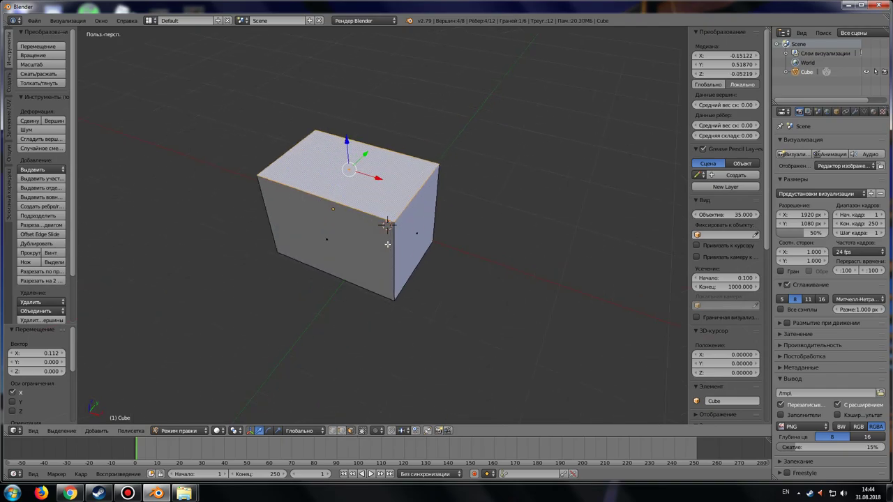
{"action": "key", "text": "e"}
{"action": "left_click", "coordinate": [343, 146]}
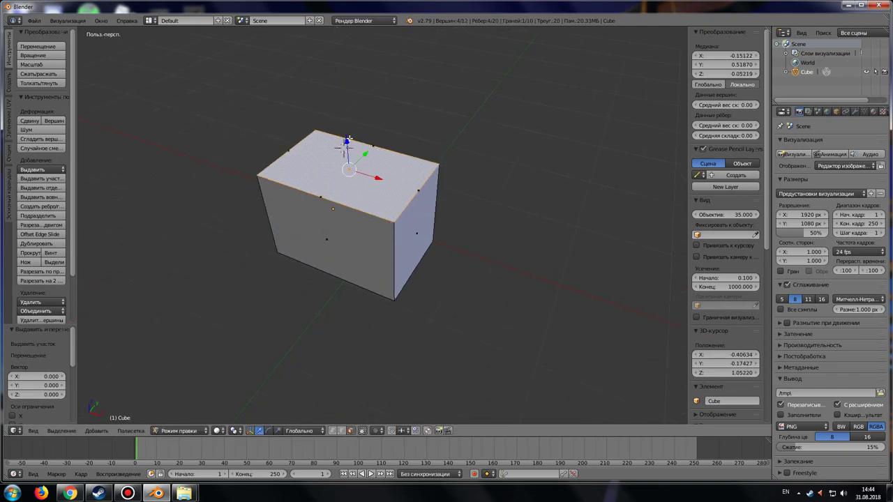
{"action": "key", "text": "g"}
{"action": "key", "text": "z"}
{"action": "left_click", "coordinate": [347, 116]}
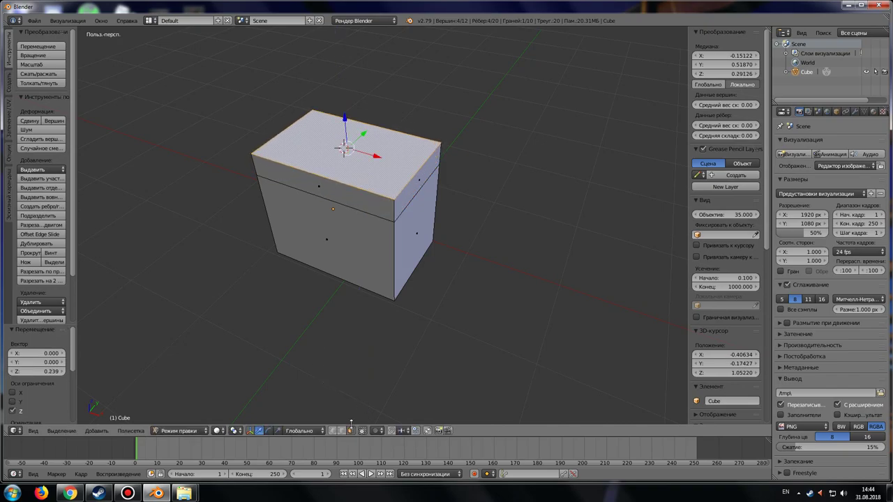
Slide a top edge outward along X, then extrude the top face upward again.
{"action": "right_click", "coordinate": [406, 186]}
{"action": "left_click_drag", "start_coordinate": [441, 175], "coordinate": [502, 187]}
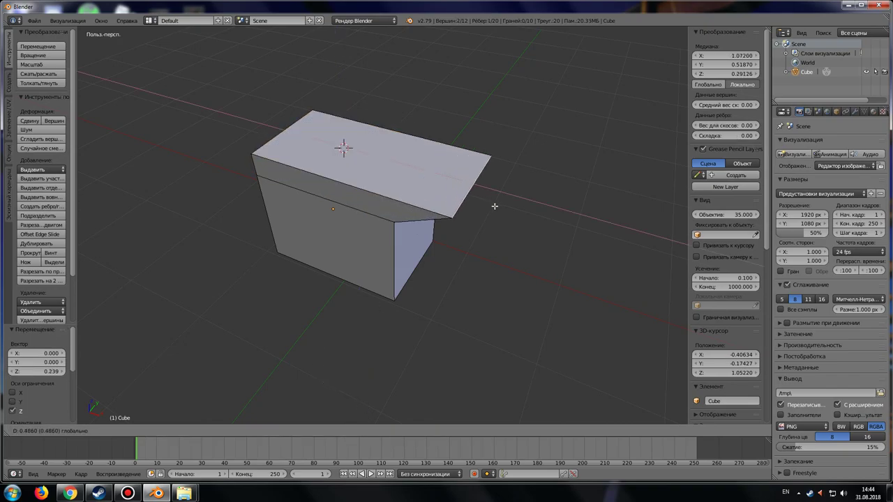
{"action": "scroll", "coordinate": [391, 314], "scroll_direction": "down", "scroll_amount": 3}
{"action": "left_click", "coordinate": [350, 430]}
{"action": "right_click", "coordinate": [391, 241]}
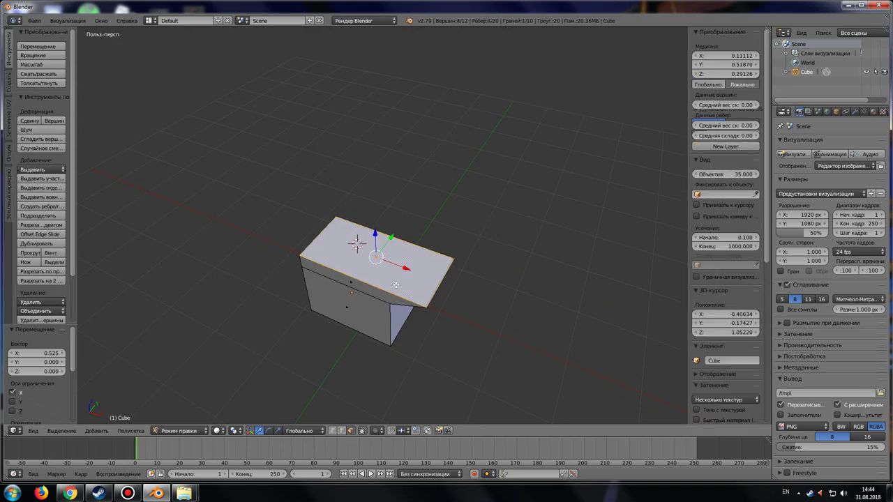
{"action": "middle_click_drag", "start_coordinate": [412, 300], "coordinate": [421, 320]}
{"action": "key", "text": "e"}
{"action": "right_click", "coordinate": [381, 220]}
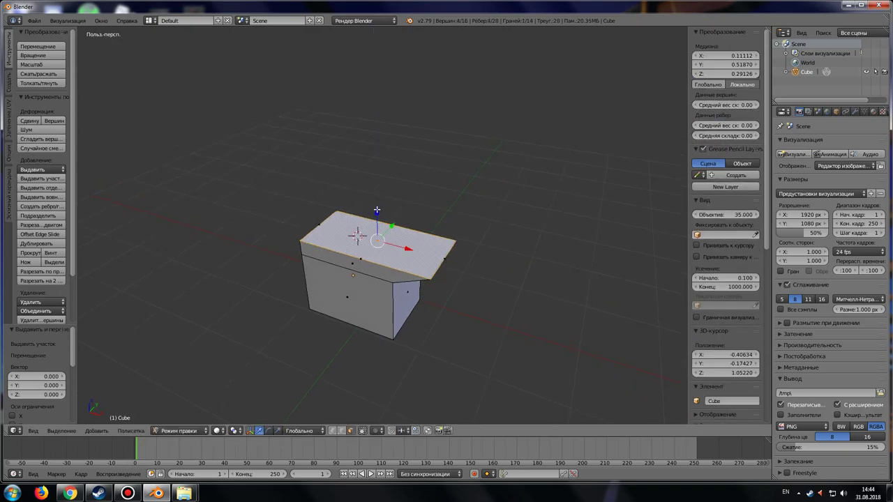
{"action": "left_click_drag", "start_coordinate": [377, 210], "coordinate": [381, 157]}
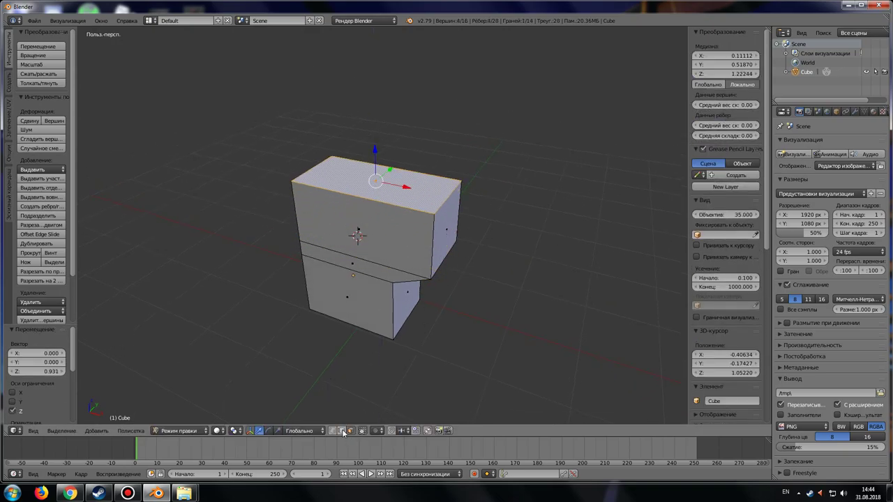
Shift the right top edge along X and extrude another section up from the top face.
{"action": "right_click", "coordinate": [453, 212]}
{"action": "key", "text": "g"}
{"action": "key", "text": "x"}
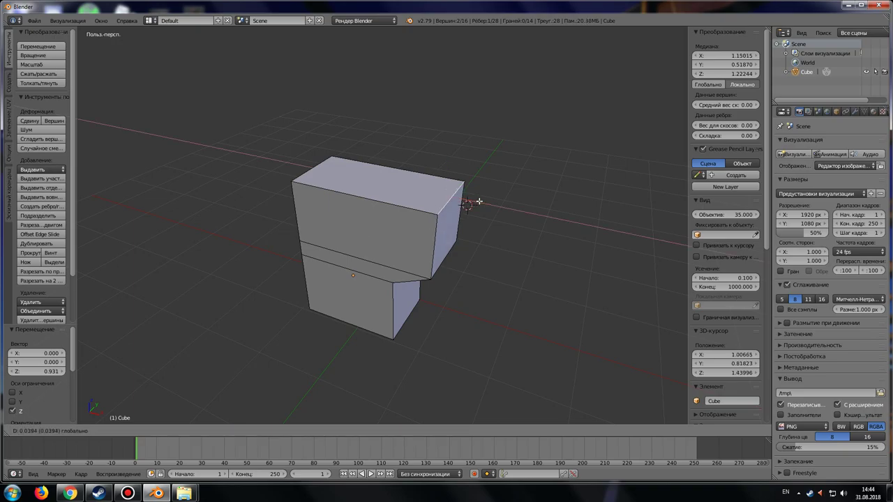
{"action": "left_click", "coordinate": [479, 201]}
{"action": "middle_click_drag", "start_coordinate": [478, 203], "coordinate": [369, 351]}
{"action": "key", "text": "a"}
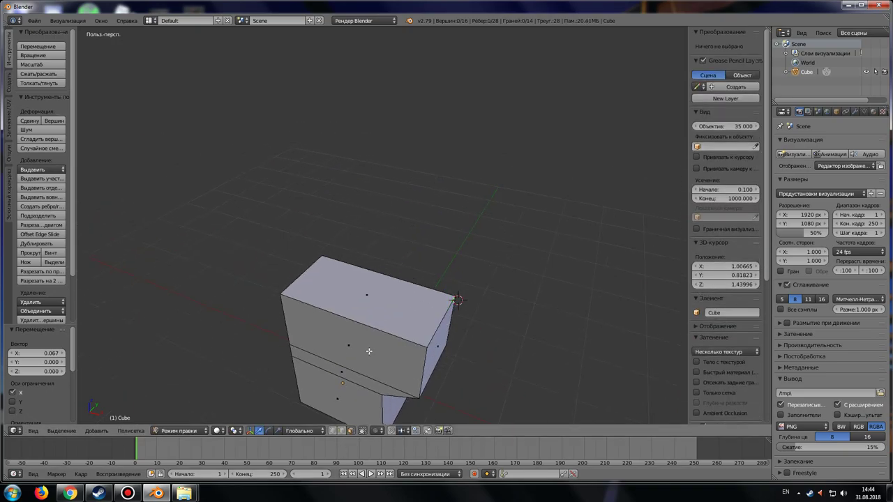
{"action": "right_click", "coordinate": [369, 296]}
{"action": "key", "text": "e"}
{"action": "right_click", "coordinate": [386, 309]}
{"action": "key", "text": "g"}
{"action": "key", "text": "z"}
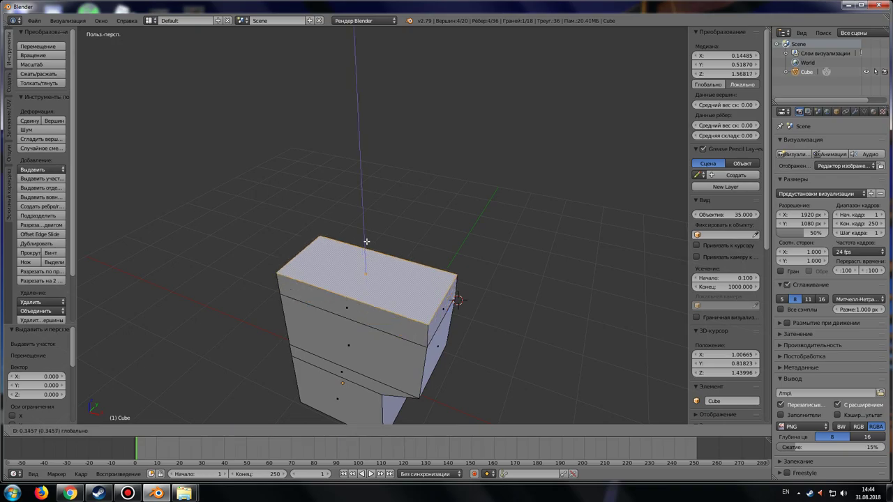
{"action": "left_click", "coordinate": [363, 241]}
Slide the right vertical, left top and left middle edges along X to slant the sides.
{"action": "mouse_move", "coordinate": [363, 241]}
{"action": "middle_mouse_down"}
{"action": "mouse_move", "coordinate": [405, 255]}
{"action": "mouse_move", "coordinate": [354, 370]}
{"action": "middle_mouse_up"}
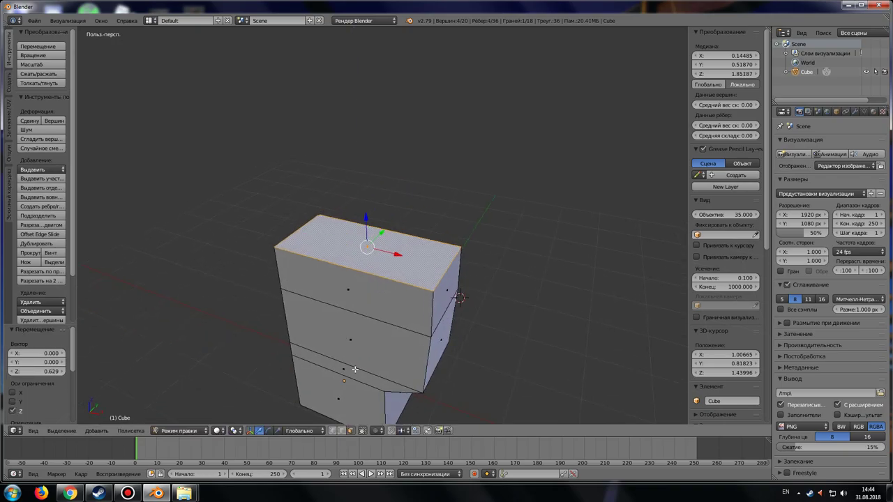
{"action": "right_click", "coordinate": [463, 277]}
{"action": "key", "text": "g"}
{"action": "key", "text": "x"}
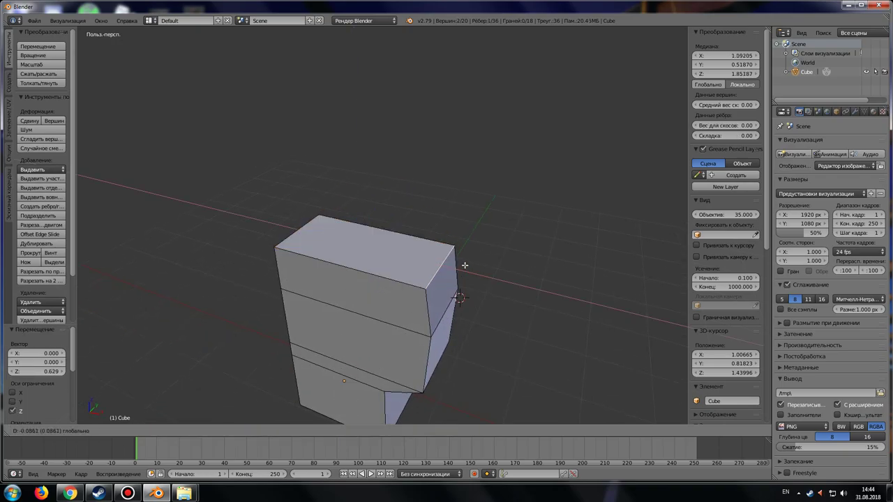
{"action": "left_click", "coordinate": [447, 253]}
{"action": "middle_click_drag", "start_coordinate": [446, 254], "coordinate": [407, 277]}
{"action": "right_click", "coordinate": [407, 277]}
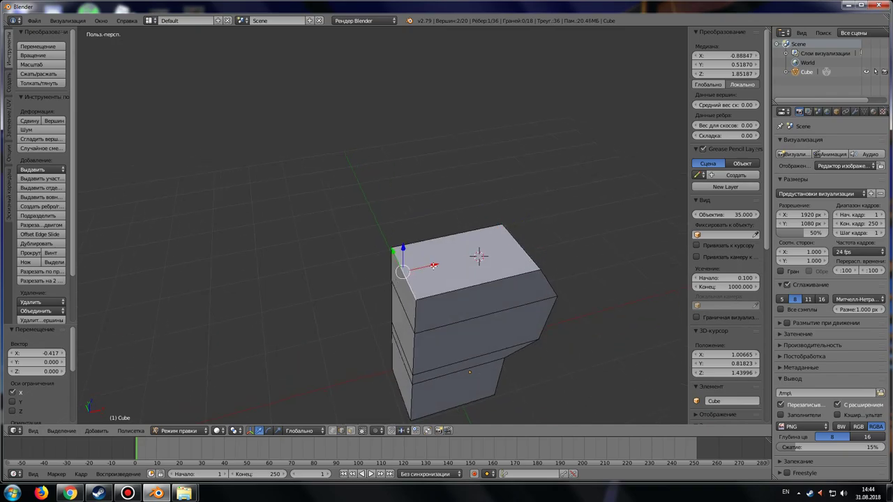
{"action": "key", "text": "g"}
{"action": "key", "text": "x"}
{"action": "left_click", "coordinate": [414, 312]}
{"action": "right_click", "coordinate": [403, 360]}
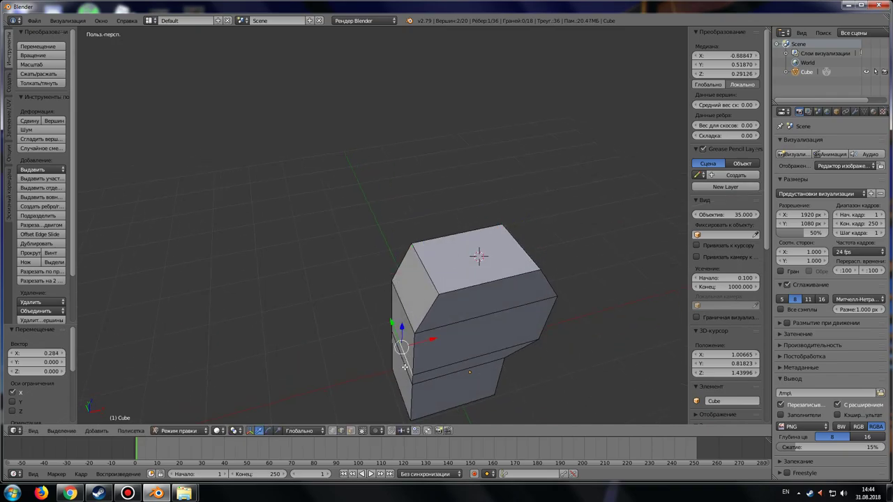
{"action": "key", "text": "g"}
{"action": "key", "text": "x"}
{"action": "left_click", "coordinate": [469, 387]}
Lower the middle edge loop along the Z axis.
{"action": "mouse_move", "coordinate": [469, 386]}
{"action": "middle_mouse_down"}
{"action": "mouse_move", "coordinate": [439, 349]}
{"action": "mouse_move", "coordinate": [277, 329]}
{"action": "mouse_move", "coordinate": [397, 321]}
{"action": "mouse_move", "coordinate": [332, 313]}
{"action": "mouse_move", "coordinate": [407, 303]}
{"action": "mouse_move", "coordinate": [389, 272]}
{"action": "mouse_move", "coordinate": [424, 284]}
{"action": "mouse_move", "coordinate": [408, 214]}
{"action": "middle_mouse_up"}
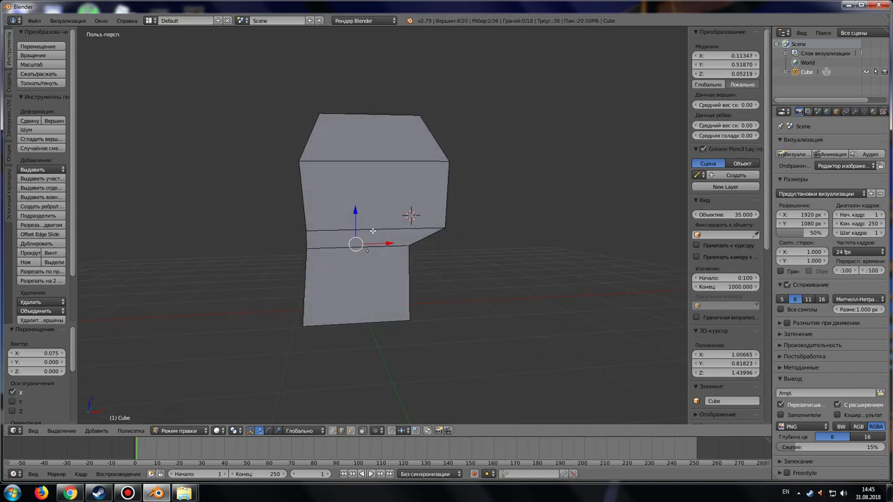
{"action": "key", "text": "g"}
{"action": "key", "text": "z"}
{"action": "left_click", "coordinate": [375, 225]}
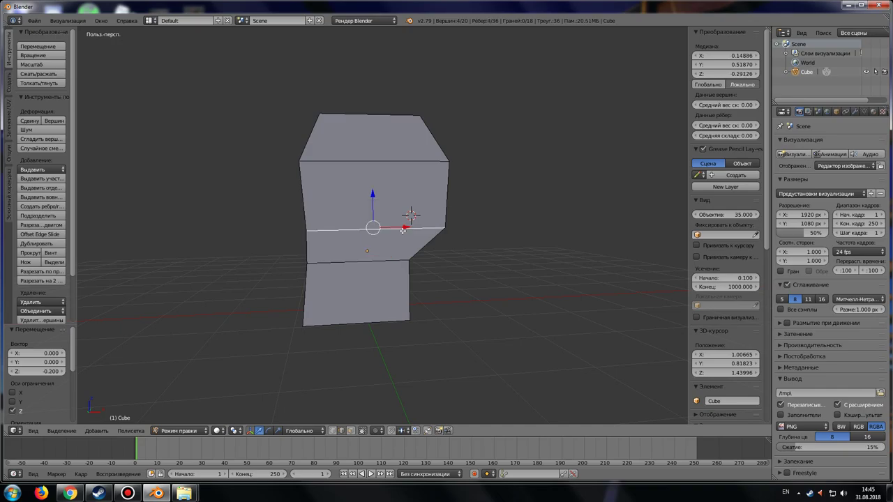
{"action": "mouse_move", "coordinate": [403, 231]}
{"action": "middle_mouse_down"}
{"action": "mouse_move", "coordinate": [433, 273]}
{"action": "mouse_move", "coordinate": [538, 285]}
{"action": "mouse_move", "coordinate": [375, 294]}
{"action": "mouse_move", "coordinate": [357, 231]}
{"action": "mouse_move", "coordinate": [265, 273]}
{"action": "mouse_move", "coordinate": [275, 290]}
{"action": "mouse_move", "coordinate": [384, 269]}
{"action": "middle_mouse_up"}
{"action": "key", "text": "g"}
{"action": "key", "text": "z"}
{"action": "left_click", "coordinate": [357, 227]}
Select the four faces down one side of the mesh and delete them.
{"action": "key", "text": "ctrl+Tab"}
{"action": "key", "text": "3"}
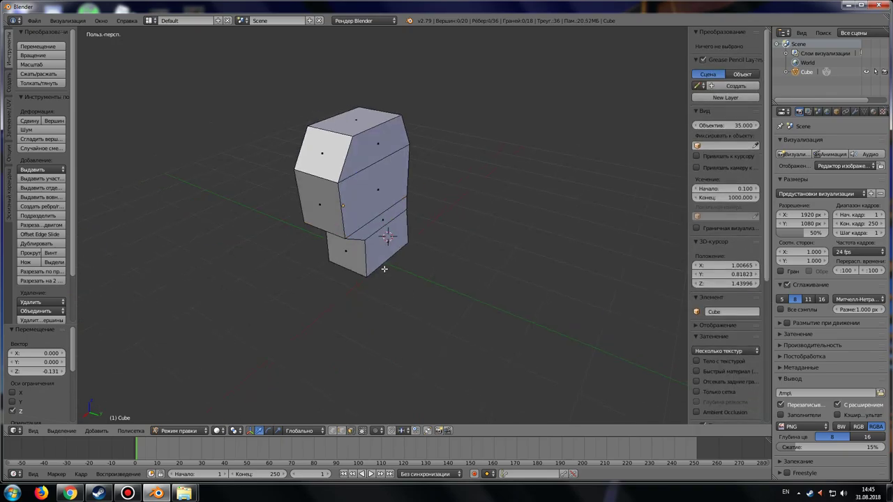
{"action": "mouse_move", "coordinate": [390, 301]}
{"action": "middle_mouse_down"}
{"action": "mouse_move", "coordinate": [333, 314]}
{"action": "mouse_move", "coordinate": [321, 270]}
{"action": "mouse_move", "coordinate": [379, 239]}
{"action": "middle_mouse_up"}
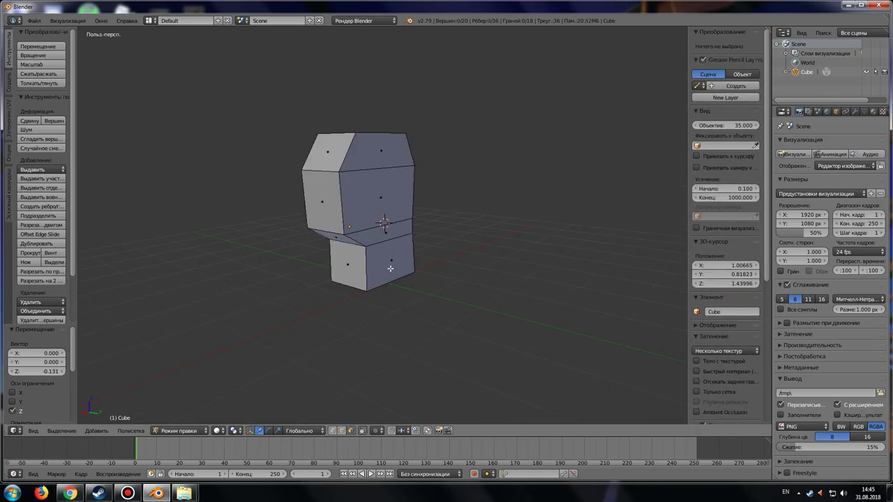
{"action": "right_click", "coordinate": [379, 239]}
{"action": "right_click", "coordinate": [382, 236], "text": "shift"}
{"action": "right_click", "coordinate": [390, 202], "text": "shift"}
{"action": "right_click", "coordinate": [380, 150], "text": "shift"}
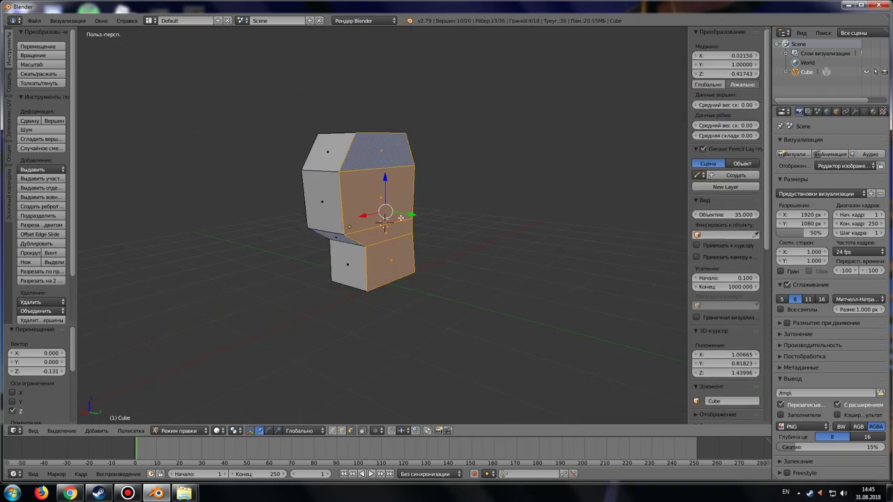
{"action": "key", "text": "x"}
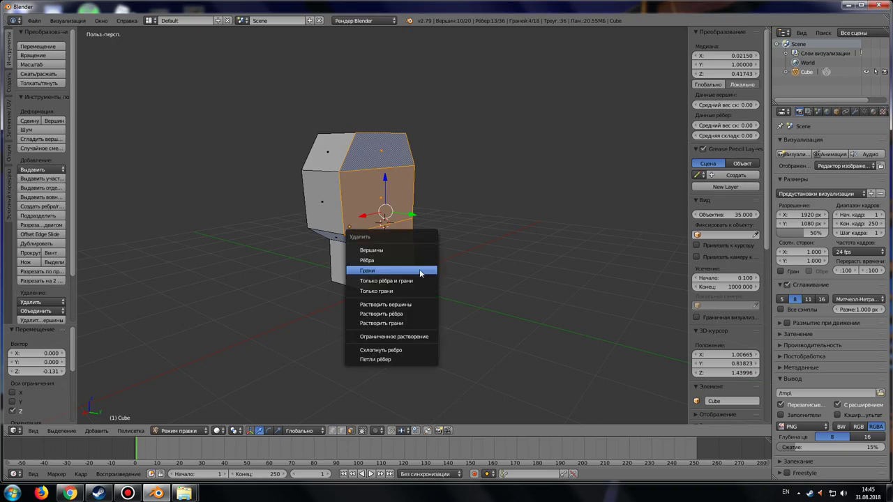
{"action": "left_click", "coordinate": [420, 274]}
{"action": "mouse_move", "coordinate": [397, 281]}
{"action": "middle_mouse_down"}
{"action": "mouse_move", "coordinate": [540, 302]}
{"action": "mouse_move", "coordinate": [202, 317]}
{"action": "mouse_move", "coordinate": [428, 313]}
{"action": "middle_mouse_up"}
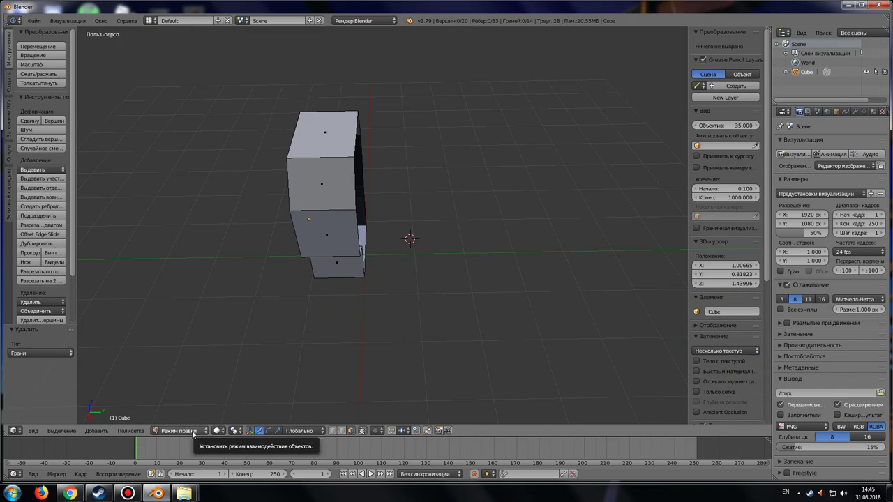
Switch back to Object Mode, trying a move on the cube and undoing it.
{"action": "left_click", "coordinate": [192, 430]}
{"action": "left_click", "coordinate": [197, 421]}
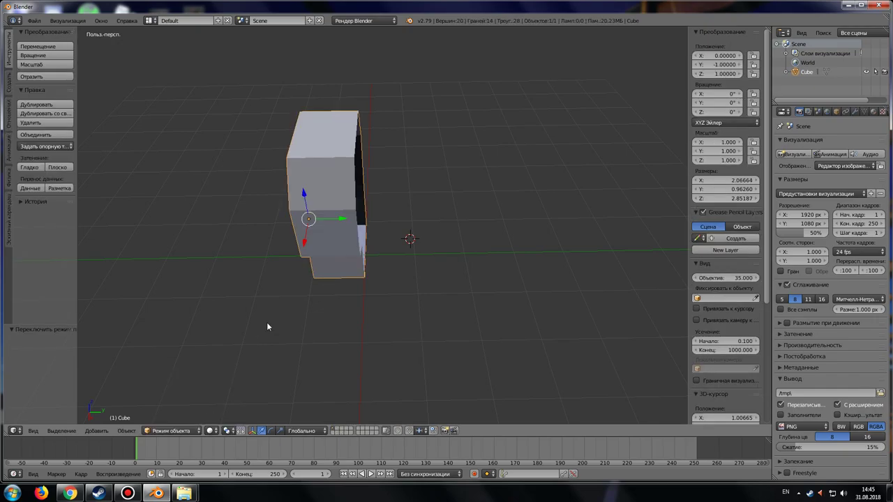
{"action": "mouse_move", "coordinate": [267, 322]}
{"action": "middle_mouse_down"}
{"action": "mouse_move", "coordinate": [371, 317]}
{"action": "mouse_move", "coordinate": [330, 330]}
{"action": "middle_mouse_up"}
{"action": "middle_click_drag", "start_coordinate": [301, 225], "coordinate": [323, 257]}
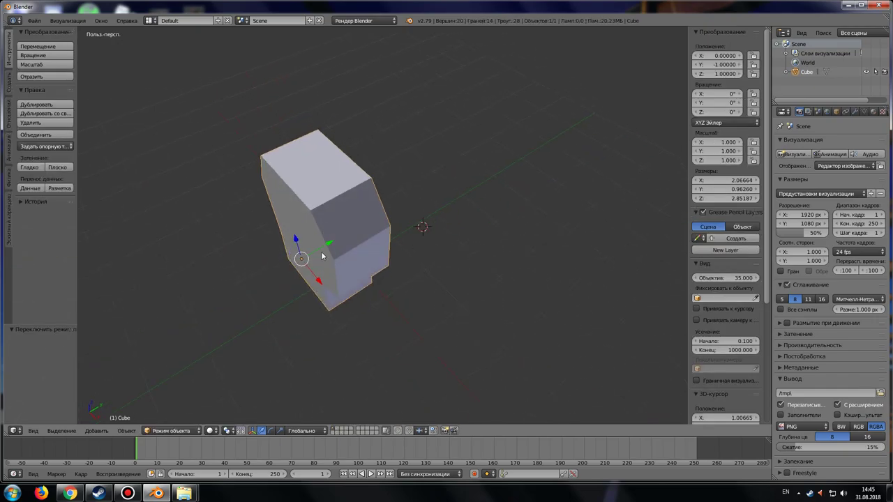
{"action": "mouse_move", "coordinate": [330, 244]}
{"action": "left_mouse_down"}
{"action": "mouse_move", "coordinate": [282, 262]}
{"action": "mouse_move", "coordinate": [232, 298]}
{"action": "left_mouse_up"}
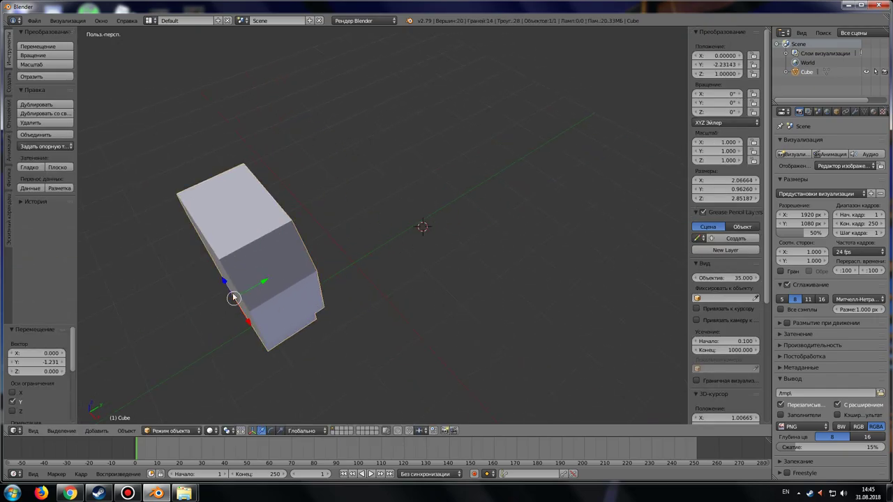
{"action": "key", "text": "ctrl+z"}
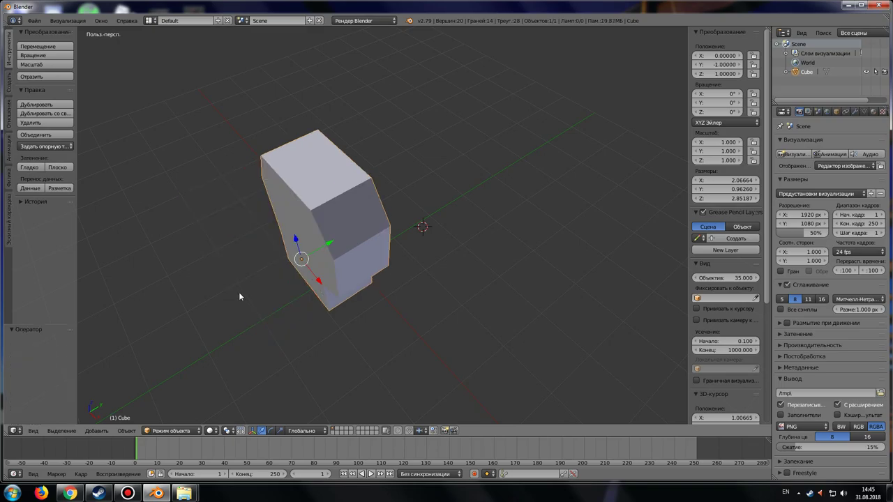
{"action": "mouse_move", "coordinate": [326, 269]}
{"action": "middle_mouse_down"}
{"action": "mouse_move", "coordinate": [383, 269]}
{"action": "mouse_move", "coordinate": [329, 265]}
{"action": "mouse_move", "coordinate": [338, 265]}
{"action": "middle_mouse_up"}
Place the 3D cursor near the cube's lower edge on the open side.
{"action": "left_click", "coordinate": [248, 336]}
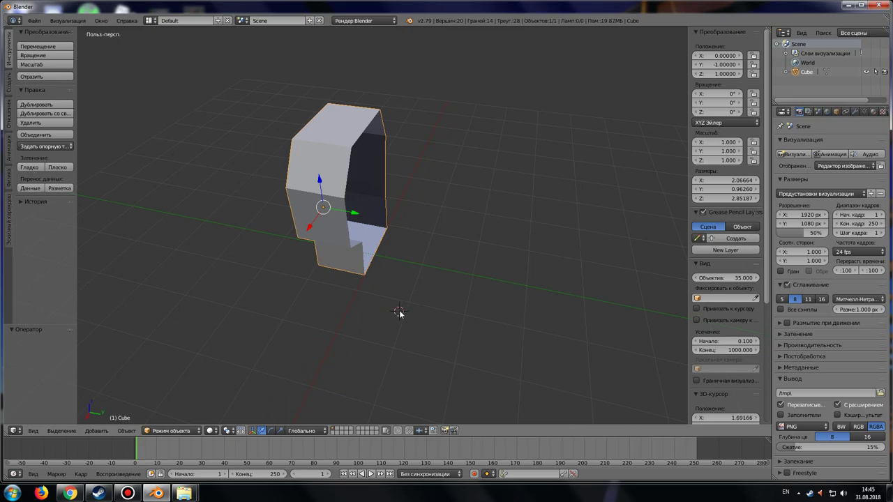
{"action": "left_click", "coordinate": [401, 297]}
{"action": "left_click", "coordinate": [286, 358]}
{"action": "left_click", "coordinate": [377, 251]}
{"action": "scroll", "coordinate": [724, 139], "scroll_direction": "down", "scroll_amount": 2}
{"action": "scroll", "coordinate": [727, 196], "scroll_direction": "down", "scroll_amount": 2}
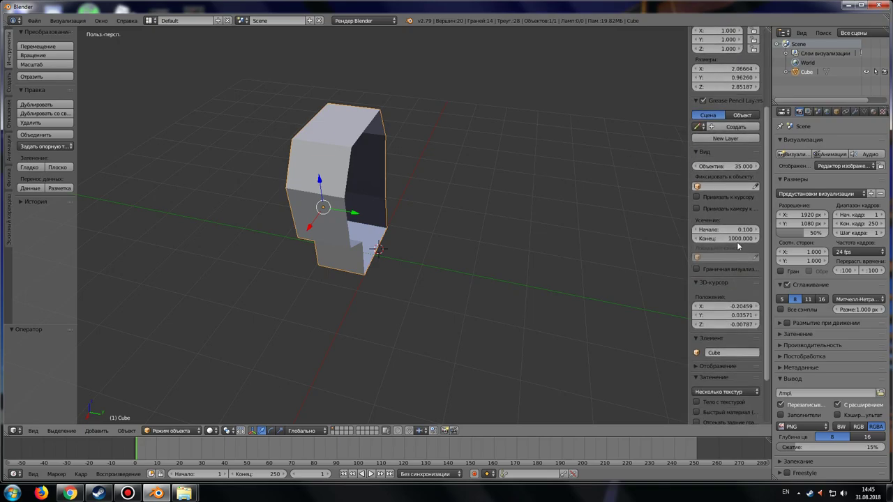
{"action": "scroll", "coordinate": [737, 242], "scroll_direction": "down", "scroll_amount": 1}
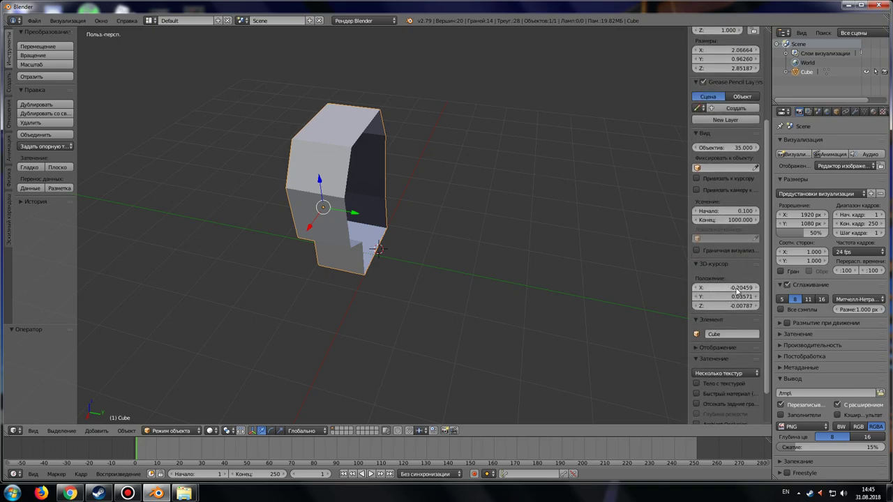
Set the 3D cursor location to X 0, Y 0, Z 1.
{"action": "left_click", "coordinate": [735, 288]}
{"action": "type", "text": "0"}
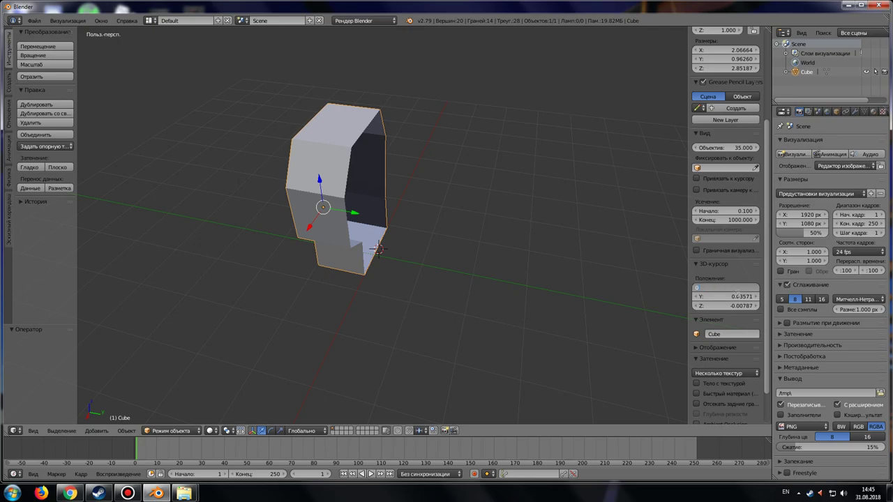
{"action": "left_click", "coordinate": [736, 297]}
{"action": "type", "text": "0"}
{"action": "left_click", "coordinate": [737, 307]}
{"action": "type", "text": "0"}
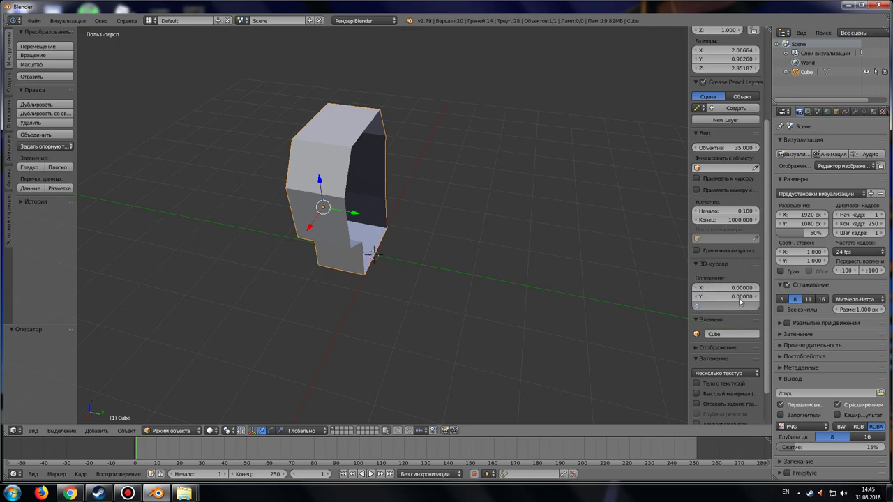
{"action": "key", "text": "Return"}
{"action": "mouse_move", "coordinate": [520, 307]}
{"action": "middle_mouse_down"}
{"action": "mouse_move", "coordinate": [500, 300]}
{"action": "mouse_move", "coordinate": [556, 302]}
{"action": "mouse_move", "coordinate": [524, 297]}
{"action": "middle_mouse_up"}
{"action": "left_click", "coordinate": [725, 308]}
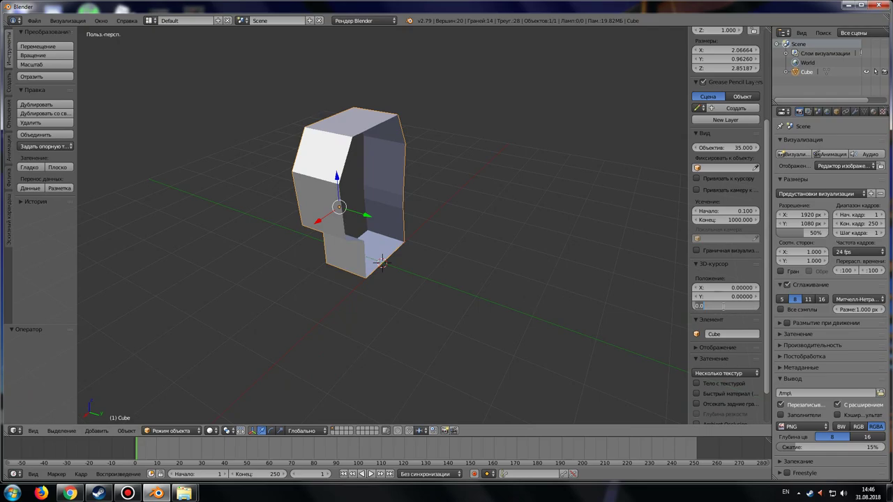
{"action": "type", "text": "1"}
{"action": "key", "text": "Return"}
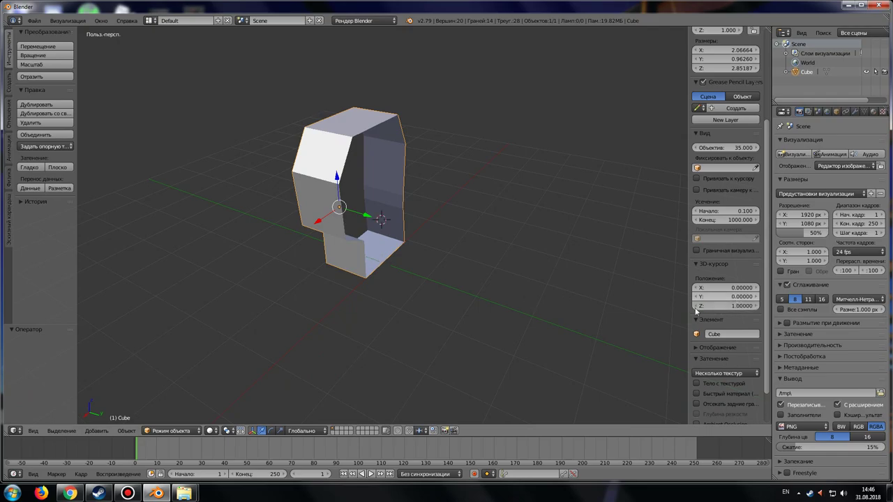
{"action": "mouse_move", "coordinate": [502, 290]}
{"action": "middle_mouse_down"}
{"action": "mouse_move", "coordinate": [449, 286]}
{"action": "mouse_move", "coordinate": [575, 301]}
{"action": "mouse_move", "coordinate": [490, 288]}
{"action": "mouse_move", "coordinate": [503, 293]}
{"action": "middle_mouse_up"}
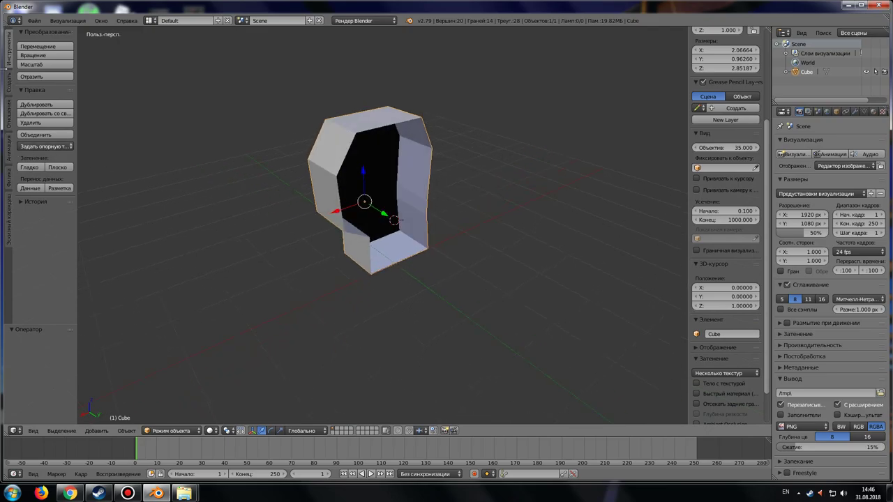
Move the Cube's origin to the 3D cursor with Set Origin > Origin to 3D Cursor.
{"action": "left_click", "coordinate": [56, 148]}
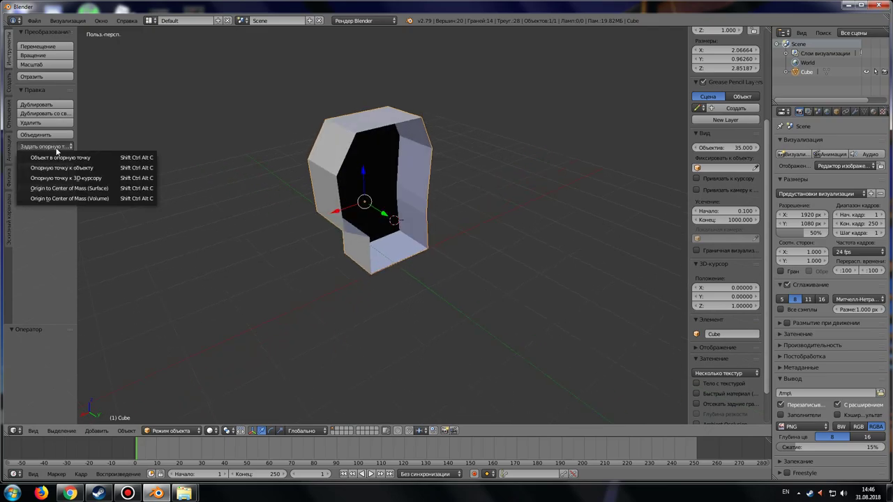
{"action": "left_click", "coordinate": [84, 178]}
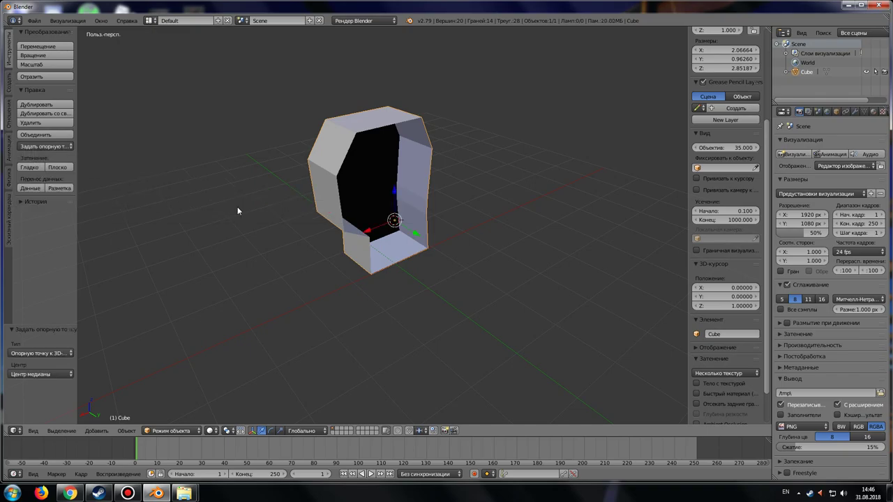
{"action": "middle_click_drag", "start_coordinate": [238, 211], "coordinate": [379, 255]}
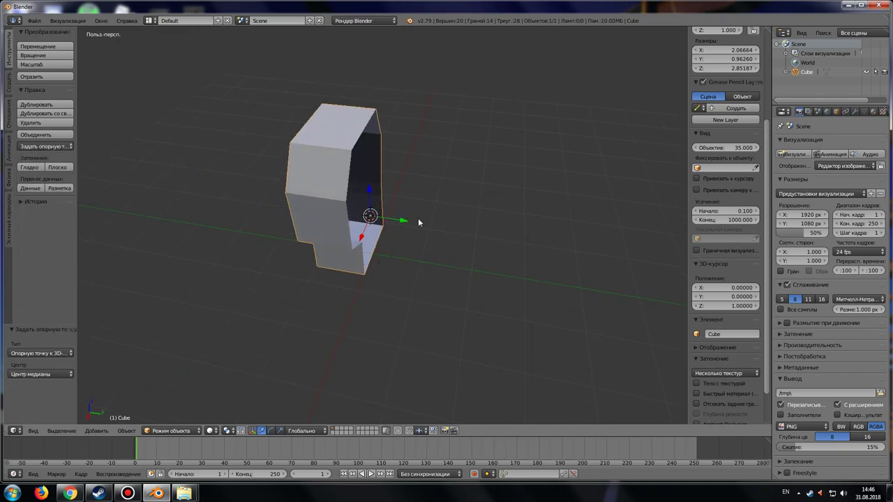
{"action": "middle_click_drag", "start_coordinate": [425, 234], "coordinate": [404, 250]}
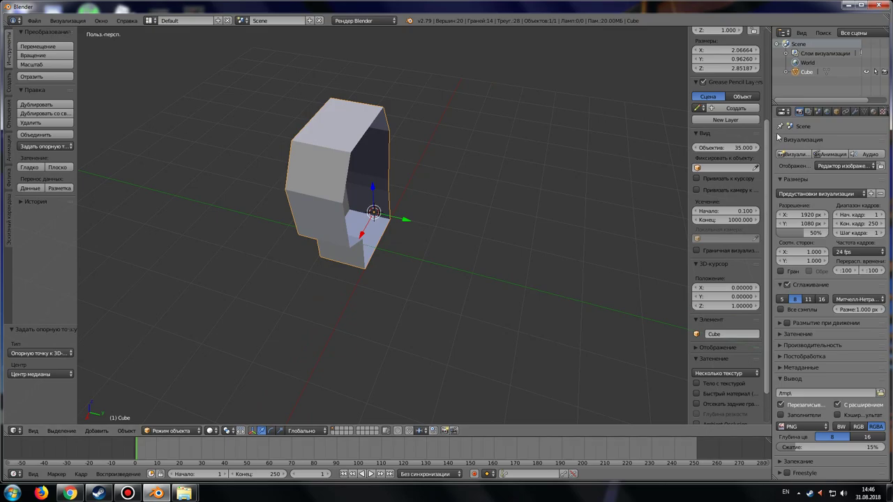
Add a Mirror modifier to the Cube, unchecking the X axis and checking the Y axis.
{"action": "left_click", "coordinate": [854, 112]}
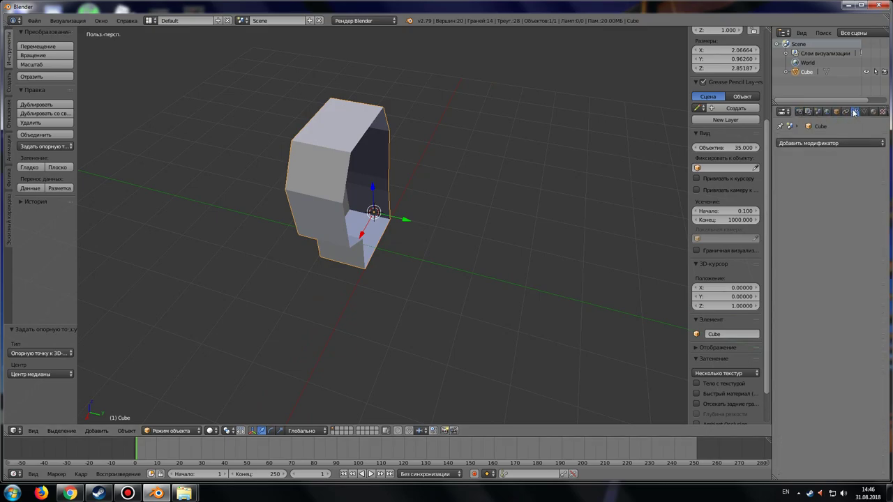
{"action": "left_click", "coordinate": [858, 141]}
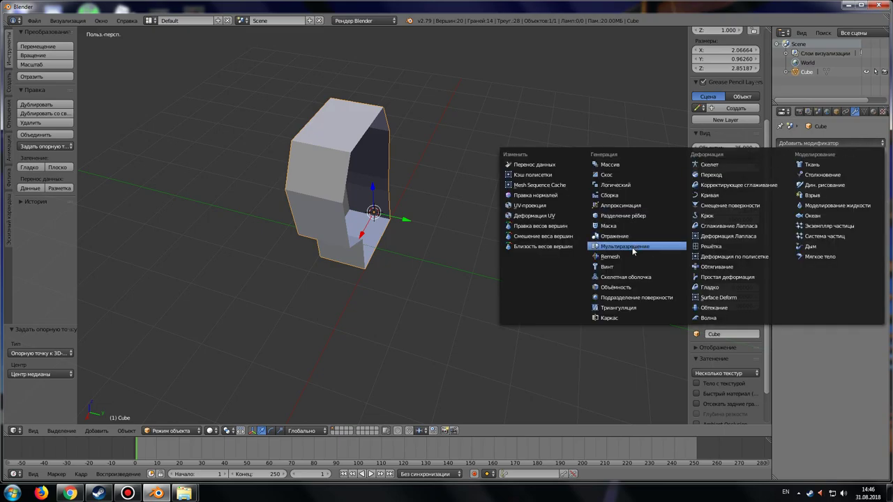
{"action": "left_click", "coordinate": [614, 236]}
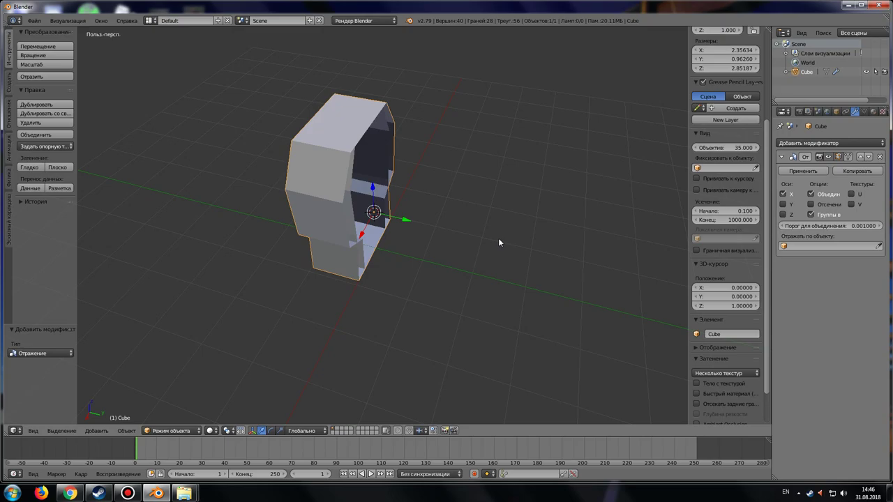
{"action": "mouse_move", "coordinate": [498, 237]}
{"action": "middle_mouse_down"}
{"action": "mouse_move", "coordinate": [339, 240]}
{"action": "mouse_move", "coordinate": [521, 230]}
{"action": "mouse_move", "coordinate": [435, 237]}
{"action": "mouse_move", "coordinate": [488, 217]}
{"action": "middle_mouse_up"}
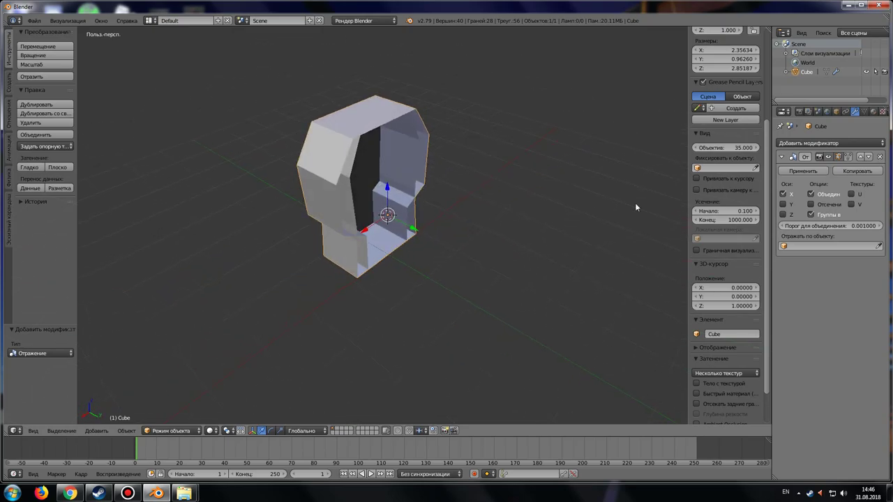
{"action": "left_click", "coordinate": [783, 194]}
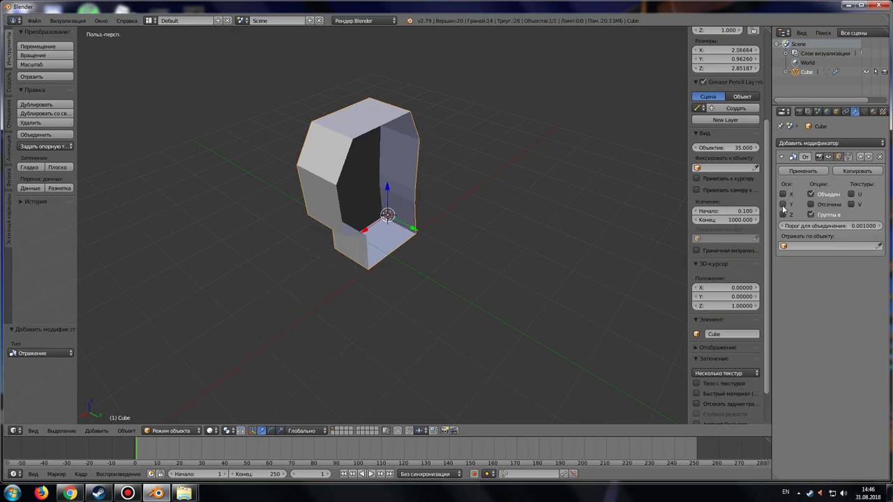
{"action": "left_click", "coordinate": [782, 204]}
{"action": "mouse_move", "coordinate": [531, 230]}
{"action": "middle_mouse_down"}
{"action": "mouse_move", "coordinate": [445, 239]}
{"action": "mouse_move", "coordinate": [513, 235]}
{"action": "mouse_move", "coordinate": [465, 244]}
{"action": "middle_mouse_up"}
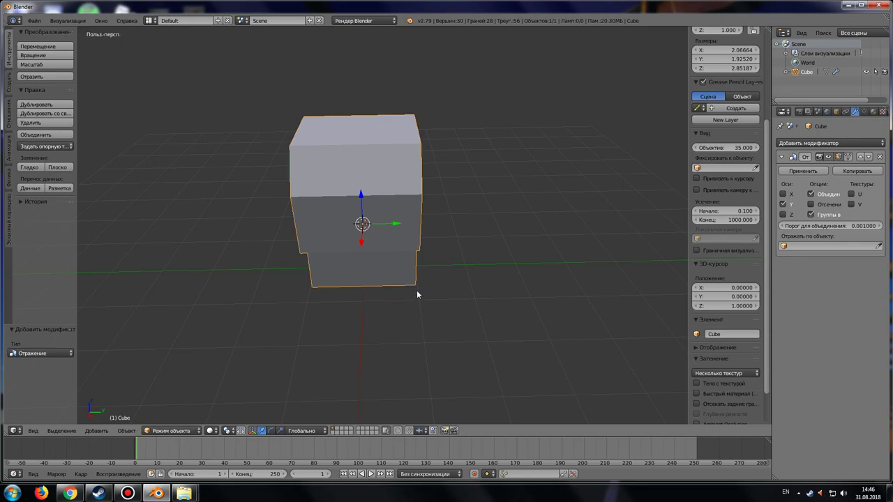
Apply the Mirror modifier so the mirrored half becomes real geometry, then enter Edit Mode.
{"action": "left_click", "coordinate": [802, 173]}
{"action": "mouse_move", "coordinate": [537, 277]}
{"action": "middle_mouse_down"}
{"action": "mouse_move", "coordinate": [446, 320]}
{"action": "mouse_move", "coordinate": [524, 243]}
{"action": "mouse_move", "coordinate": [432, 255]}
{"action": "mouse_move", "coordinate": [400, 291]}
{"action": "mouse_move", "coordinate": [258, 247]}
{"action": "mouse_move", "coordinate": [250, 275]}
{"action": "mouse_move", "coordinate": [309, 293]}
{"action": "mouse_move", "coordinate": [582, 261]}
{"action": "mouse_move", "coordinate": [474, 267]}
{"action": "mouse_move", "coordinate": [469, 253]}
{"action": "middle_mouse_up"}
{"action": "left_click", "coordinate": [178, 432]}
{"action": "left_click", "coordinate": [187, 412]}
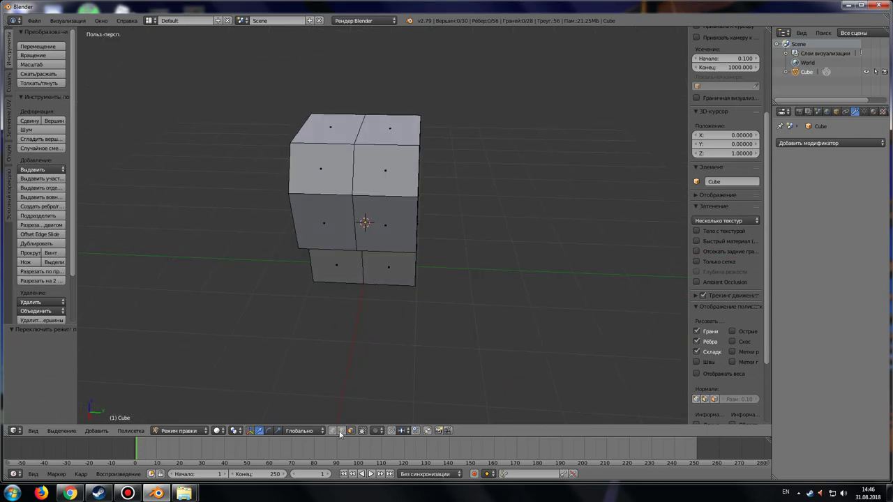
Select a vertical edge loop of the head, then return to Object Mode.
{"action": "left_click", "coordinate": [357, 249], "text": "alt"}
{"action": "mouse_move", "coordinate": [356, 249]}
{"action": "middle_mouse_down"}
{"action": "mouse_move", "coordinate": [521, 267]}
{"action": "mouse_move", "coordinate": [368, 279]}
{"action": "mouse_move", "coordinate": [532, 277]}
{"action": "mouse_move", "coordinate": [362, 255]}
{"action": "mouse_move", "coordinate": [383, 313]}
{"action": "mouse_move", "coordinate": [251, 394]}
{"action": "mouse_move", "coordinate": [328, 361]}
{"action": "mouse_move", "coordinate": [346, 417]}
{"action": "middle_mouse_up"}
{"action": "left_click", "coordinate": [178, 431]}
{"action": "left_click", "coordinate": [174, 416]}
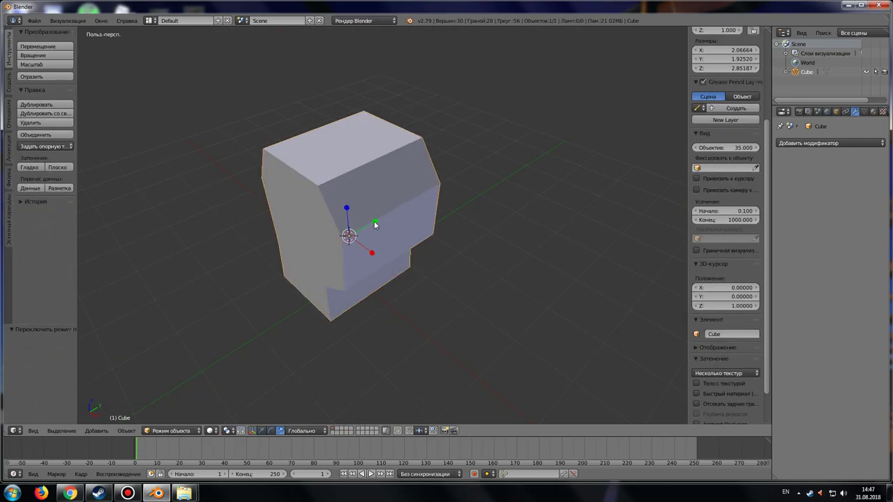
Scale the head block to 0.714 along Y to narrow it front-to-back.
{"action": "key", "text": "s"}
{"action": "key", "text": "y"}
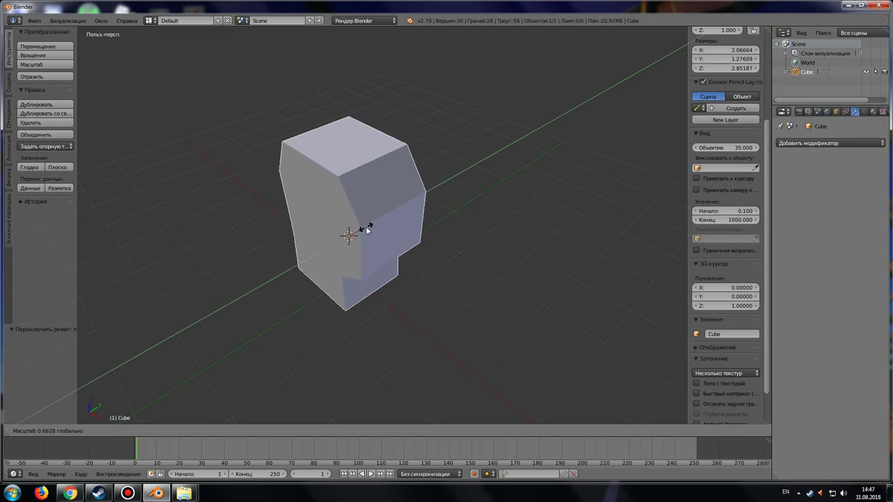
{"action": "left_click", "coordinate": [371, 231]}
{"action": "mouse_move", "coordinate": [396, 338]}
{"action": "middle_mouse_down"}
{"action": "mouse_move", "coordinate": [311, 353]}
{"action": "mouse_move", "coordinate": [180, 352]}
{"action": "mouse_move", "coordinate": [107, 331]}
{"action": "mouse_move", "coordinate": [183, 315]}
{"action": "mouse_move", "coordinate": [379, 343]}
{"action": "mouse_move", "coordinate": [409, 297]}
{"action": "mouse_move", "coordinate": [532, 323]}
{"action": "mouse_move", "coordinate": [434, 313]}
{"action": "mouse_move", "coordinate": [363, 323]}
{"action": "mouse_move", "coordinate": [318, 309]}
{"action": "mouse_move", "coordinate": [305, 316]}
{"action": "mouse_move", "coordinate": [299, 345]}
{"action": "mouse_move", "coordinate": [305, 237]}
{"action": "middle_mouse_up"}
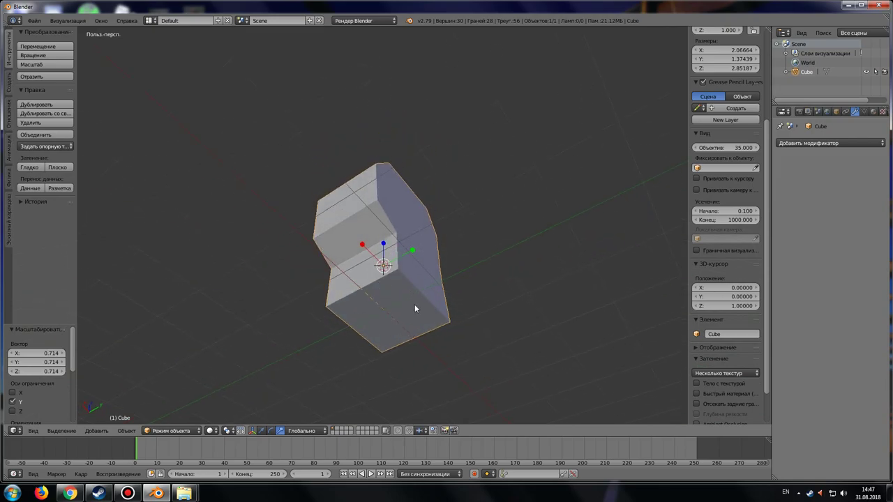
{"action": "mouse_move", "coordinate": [390, 287]}
{"action": "middle_mouse_down"}
{"action": "mouse_move", "coordinate": [425, 294]}
{"action": "mouse_move", "coordinate": [411, 344]}
{"action": "mouse_move", "coordinate": [458, 323]}
{"action": "mouse_move", "coordinate": [385, 268]}
{"action": "mouse_move", "coordinate": [412, 310]}
{"action": "middle_mouse_up"}
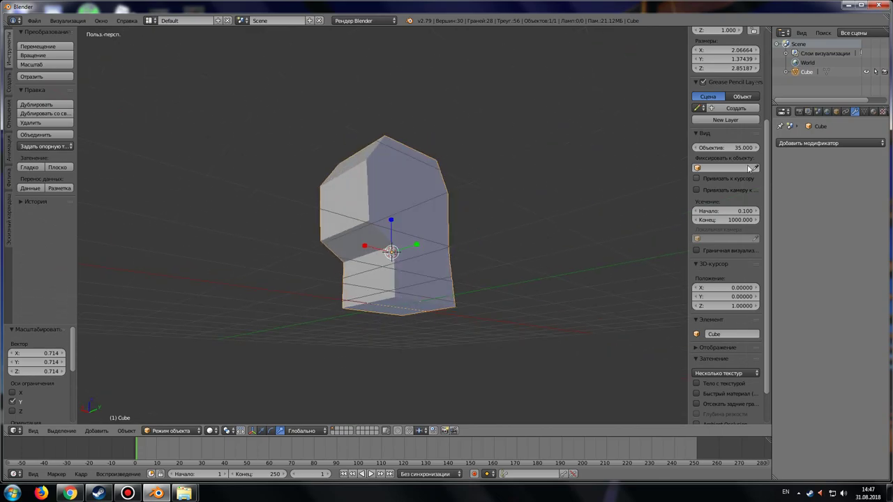
Try a Multiresolution modifier with one subdivision, then remove it again.
{"action": "left_click", "coordinate": [825, 144]}
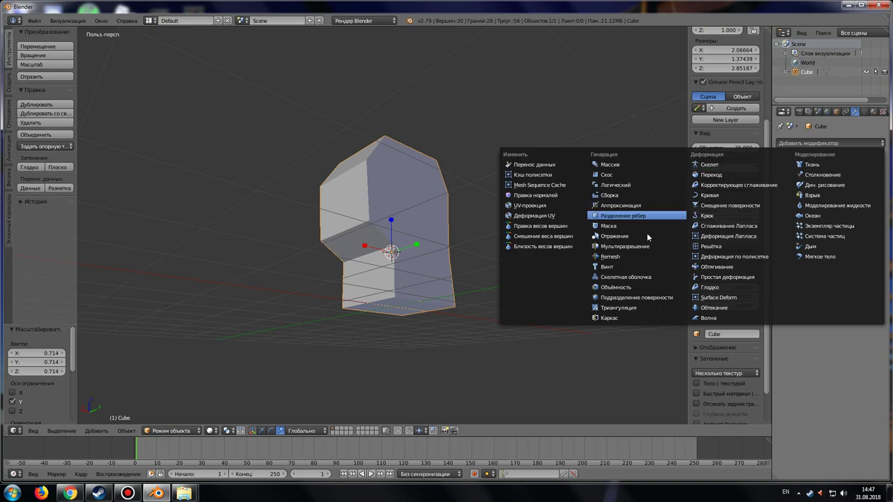
{"action": "left_click", "coordinate": [628, 247]}
{"action": "middle_click_drag", "start_coordinate": [547, 302], "coordinate": [451, 359]}
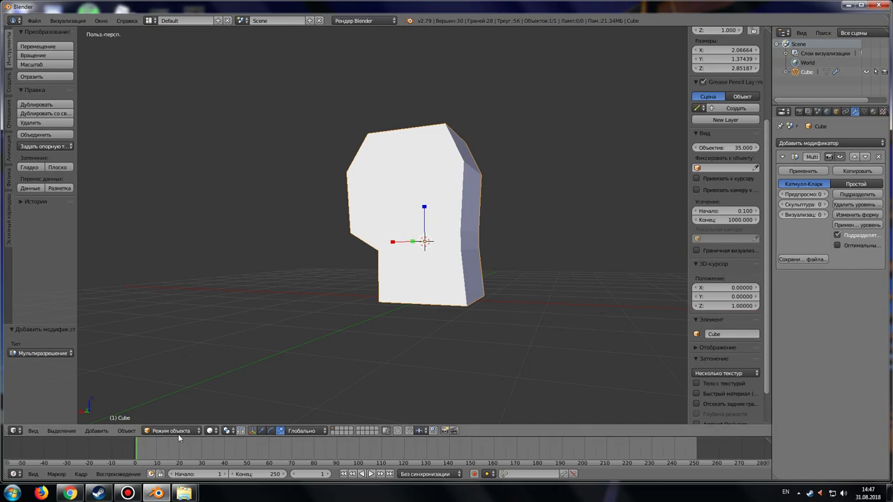
{"action": "mouse_move", "coordinate": [375, 333]}
{"action": "middle_mouse_down"}
{"action": "mouse_move", "coordinate": [479, 277]}
{"action": "mouse_move", "coordinate": [443, 311]}
{"action": "mouse_move", "coordinate": [420, 297]}
{"action": "mouse_move", "coordinate": [457, 261]}
{"action": "mouse_move", "coordinate": [504, 295]}
{"action": "mouse_move", "coordinate": [481, 305]}
{"action": "mouse_move", "coordinate": [516, 295]}
{"action": "middle_mouse_up"}
{"action": "left_click", "coordinate": [851, 200]}
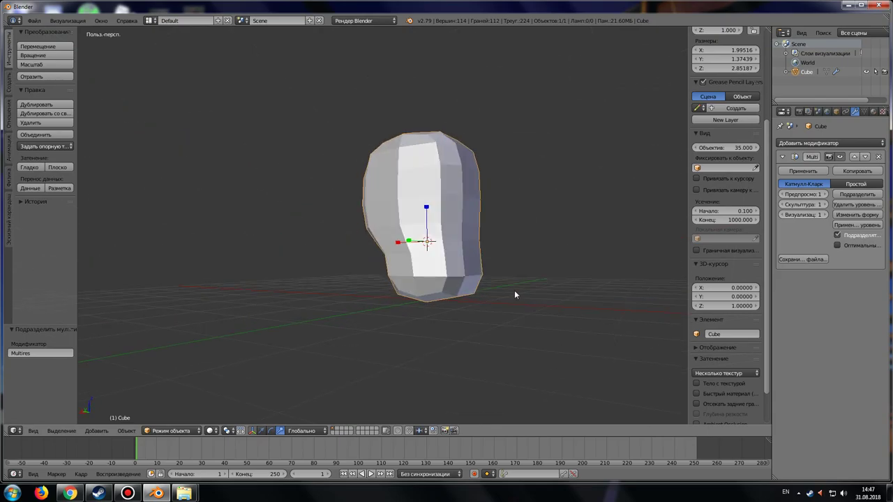
{"action": "left_click", "coordinate": [880, 157]}
{"action": "mouse_move", "coordinate": [503, 293]}
{"action": "middle_mouse_down"}
{"action": "mouse_move", "coordinate": [484, 265]}
{"action": "mouse_move", "coordinate": [453, 293]}
{"action": "middle_mouse_up"}
In Edit Mode, delete two stacked faces on the lower neck block.
{"action": "left_click", "coordinate": [150, 434]}
{"action": "left_click", "coordinate": [173, 408]}
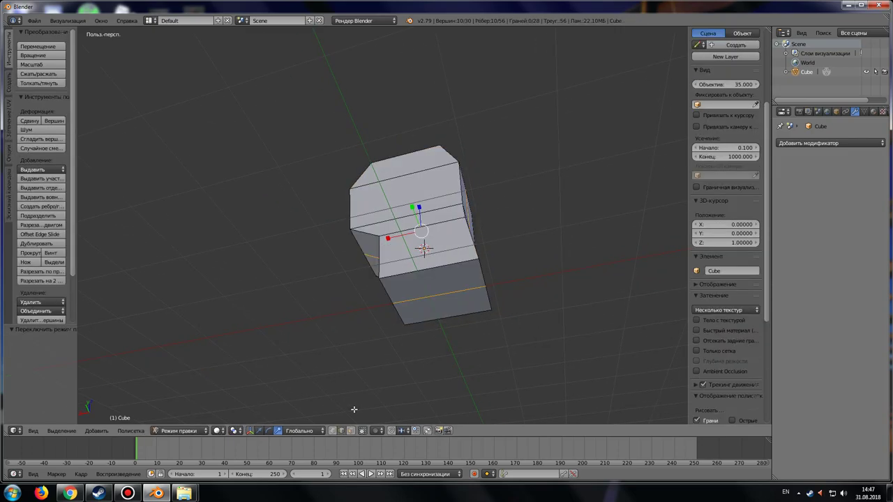
{"action": "left_click", "coordinate": [351, 431]}
{"action": "right_click", "coordinate": [446, 304]}
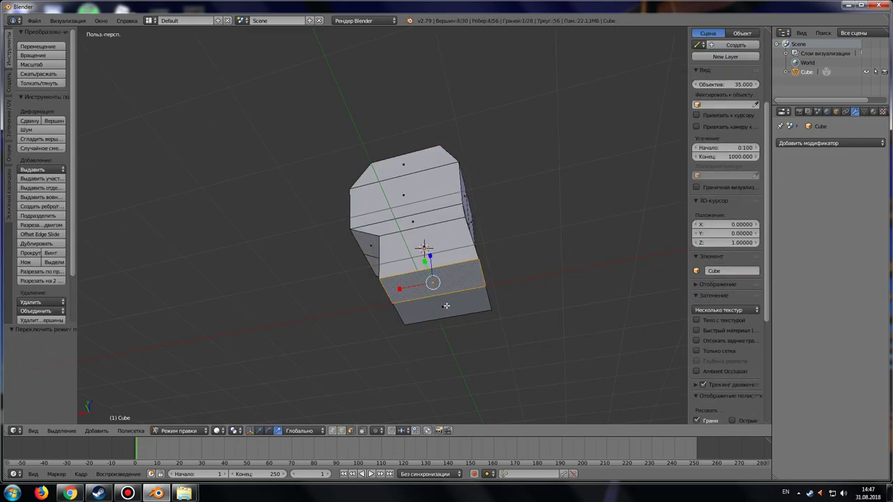
{"action": "right_click", "coordinate": [445, 305], "text": "shift"}
{"action": "key", "text": "x"}
{"action": "left_click", "coordinate": [443, 307]}
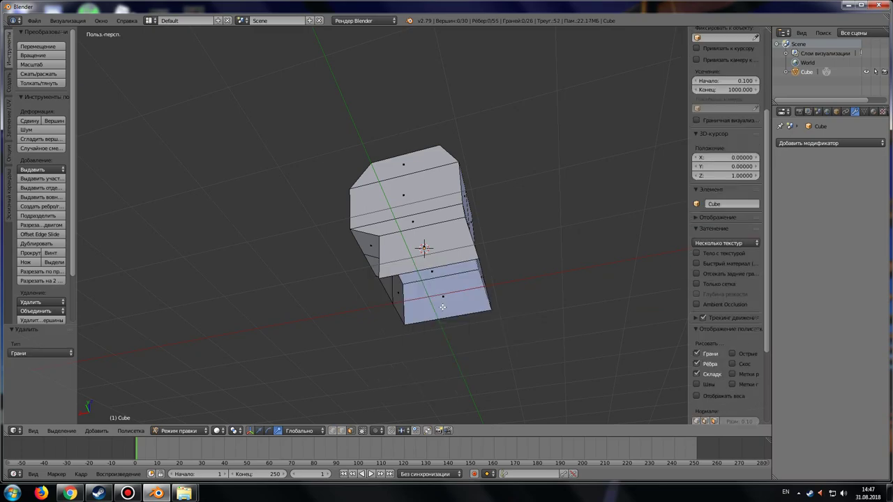
Return to Object Mode with the Add Modifier list showing.
{"action": "scroll", "coordinate": [725, 279], "scroll_direction": "down", "scroll_amount": 3}
{"action": "mouse_move", "coordinate": [521, 295]}
{"action": "middle_mouse_down"}
{"action": "mouse_move", "coordinate": [534, 257]}
{"action": "mouse_move", "coordinate": [551, 311]}
{"action": "middle_mouse_up"}
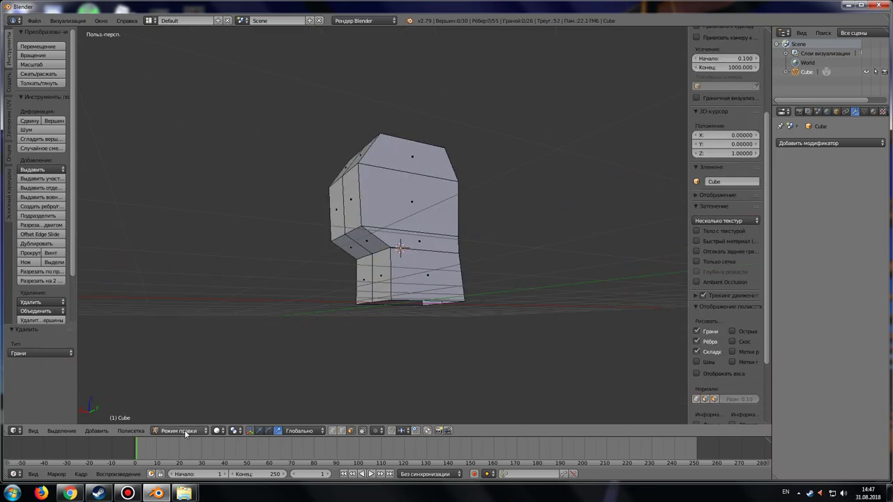
{"action": "left_click", "coordinate": [186, 433]}
{"action": "left_click", "coordinate": [183, 421]}
{"action": "left_click", "coordinate": [822, 143]}
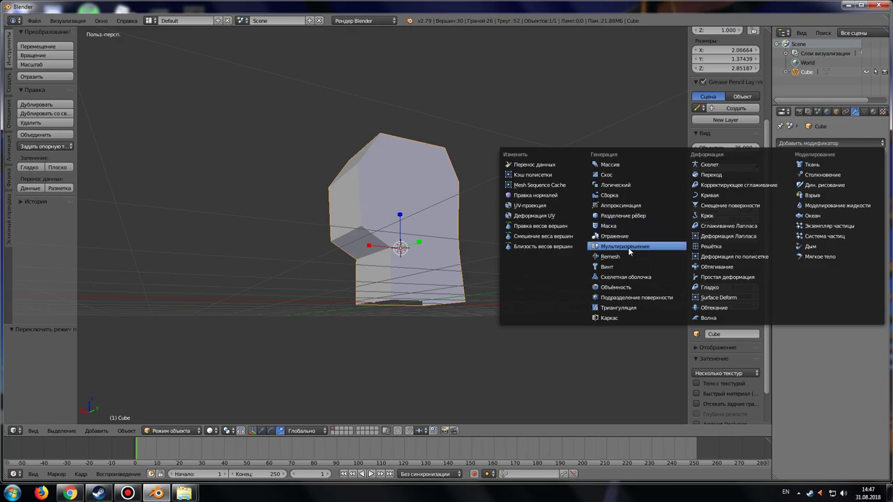
Apply a one-level Multiresolution subdivision, giving a 111-vertex head, and enter Edit Mode.
{"action": "left_click", "coordinate": [627, 248]}
{"action": "left_click", "coordinate": [851, 196]}
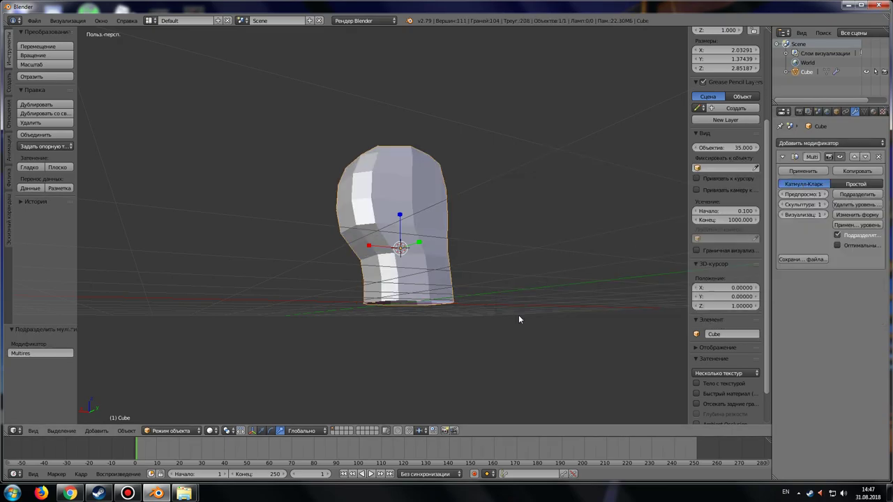
{"action": "mouse_move", "coordinate": [520, 319]}
{"action": "middle_mouse_down"}
{"action": "mouse_move", "coordinate": [477, 268]}
{"action": "mouse_move", "coordinate": [408, 271]}
{"action": "mouse_move", "coordinate": [343, 337]}
{"action": "mouse_move", "coordinate": [188, 375]}
{"action": "mouse_move", "coordinate": [297, 348]}
{"action": "mouse_move", "coordinate": [355, 355]}
{"action": "mouse_move", "coordinate": [314, 357]}
{"action": "mouse_move", "coordinate": [336, 322]}
{"action": "middle_mouse_up"}
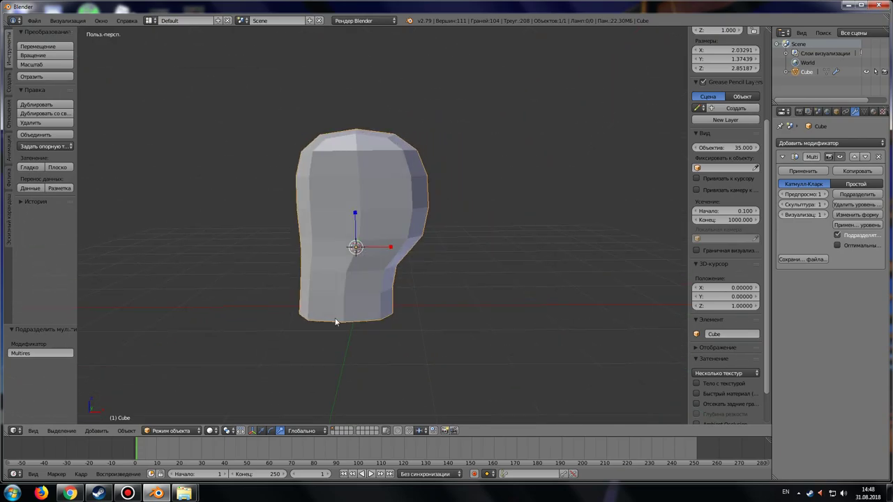
{"action": "left_click", "coordinate": [802, 171]}
{"action": "mouse_move", "coordinate": [503, 276]}
{"action": "middle_mouse_down"}
{"action": "mouse_move", "coordinate": [480, 282]}
{"action": "mouse_move", "coordinate": [451, 260]}
{"action": "mouse_move", "coordinate": [363, 335]}
{"action": "mouse_move", "coordinate": [447, 328]}
{"action": "middle_mouse_up"}
{"action": "left_click", "coordinate": [171, 430]}
{"action": "left_click", "coordinate": [180, 405]}
{"action": "scroll", "coordinate": [447, 329], "scroll_direction": "up", "scroll_amount": 5}
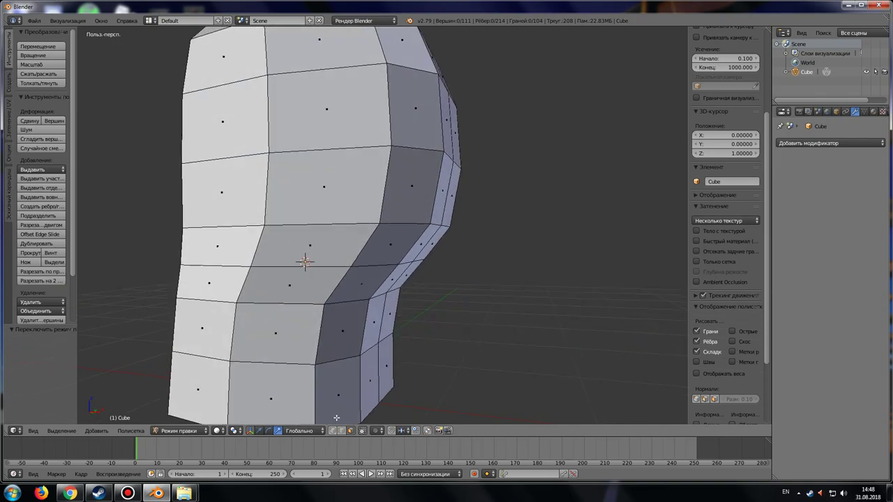
In front orthographic view, move the chin vertex down along Z and forward along X.
{"action": "key", "text": "KP_3"}
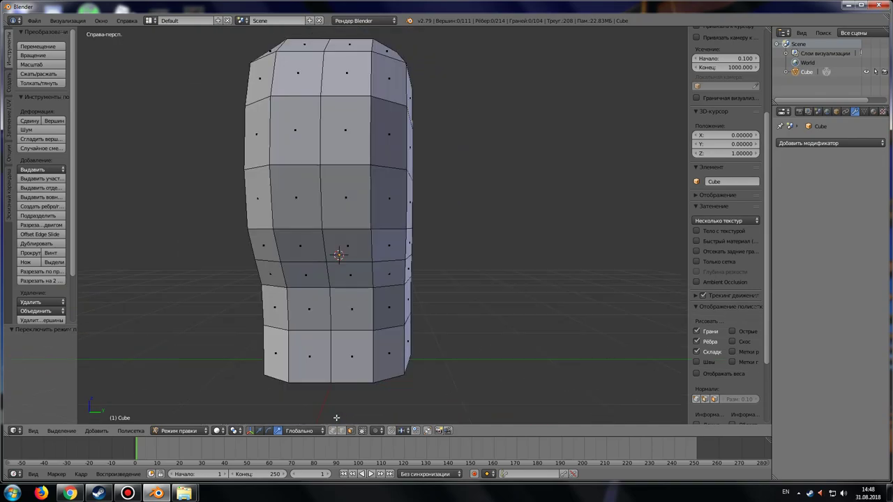
{"action": "key", "text": "KP_5"}
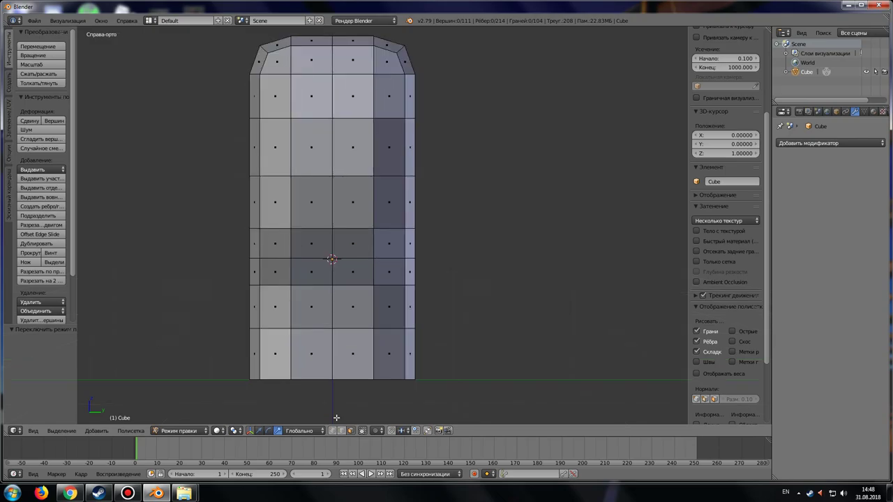
{"action": "key", "text": "KP_1"}
{"action": "middle_click_drag", "start_coordinate": [501, 357], "coordinate": [470, 357]}
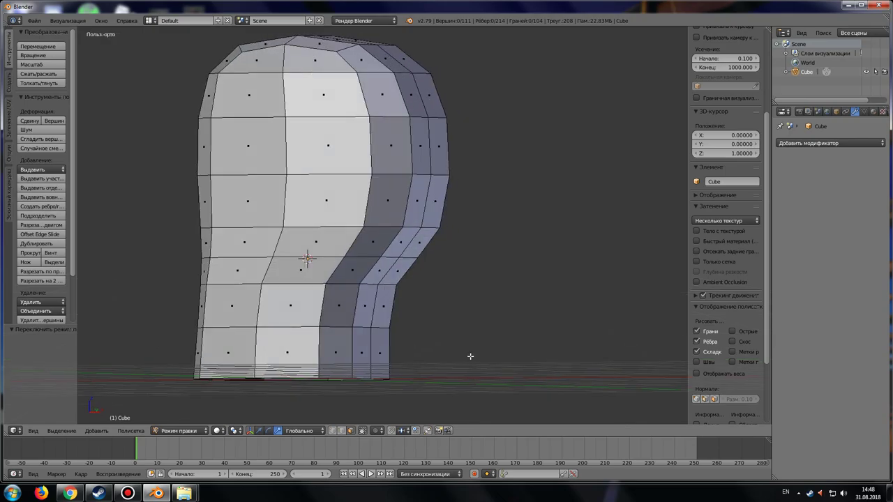
{"action": "scroll", "coordinate": [725, 209], "scroll_direction": "up", "scroll_amount": 5}
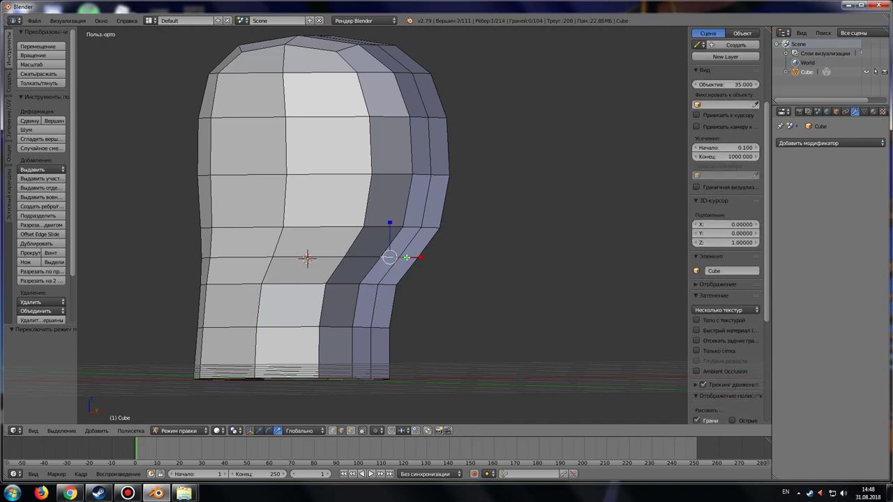
{"action": "key", "text": "KP_1"}
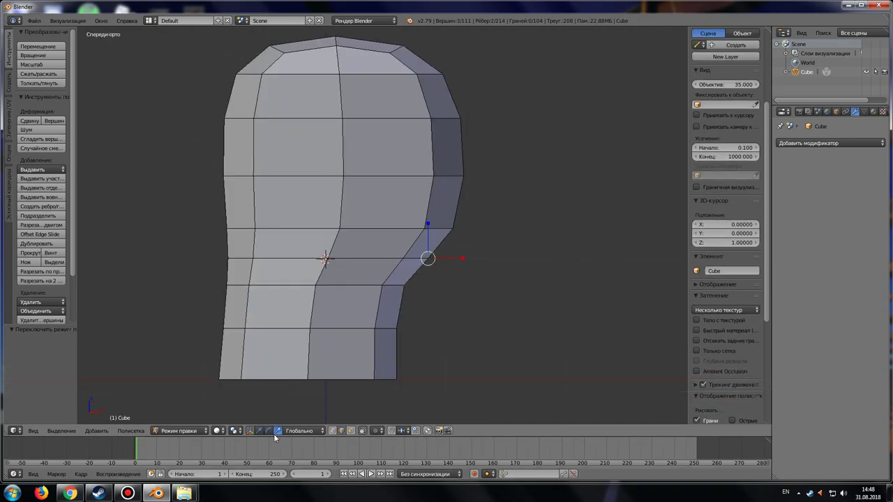
{"action": "key", "text": "g"}
{"action": "key", "text": "z"}
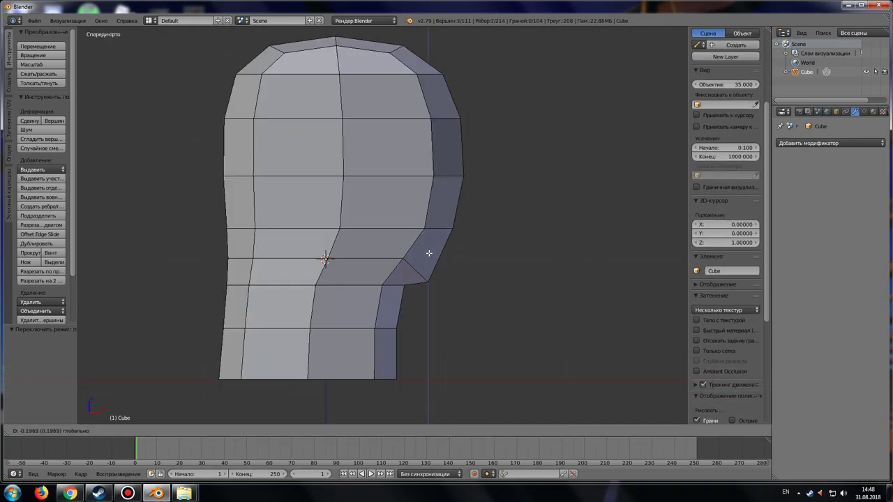
{"action": "left_click", "coordinate": [446, 272]}
{"action": "key", "text": "g"}
{"action": "key", "text": "x"}
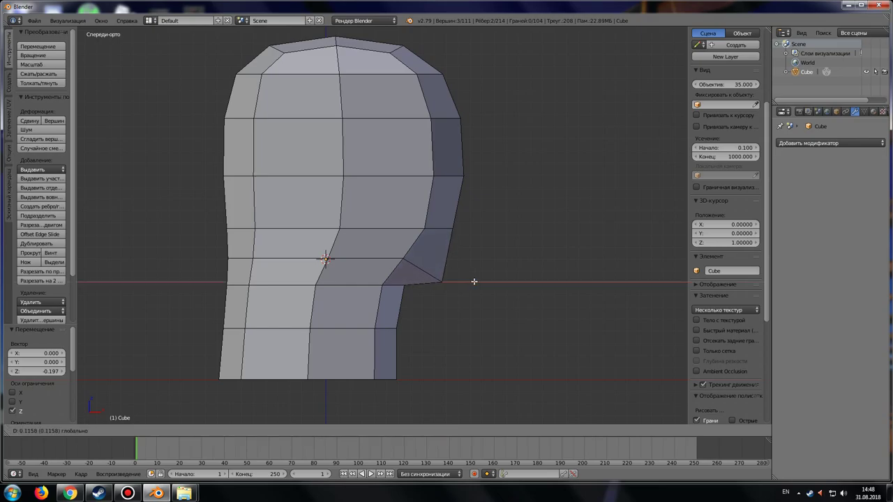
{"action": "left_click", "coordinate": [477, 281]}
Nudge the selected vertex slightly further along X.
{"action": "middle_click_drag", "start_coordinate": [482, 309], "coordinate": [451, 311]}
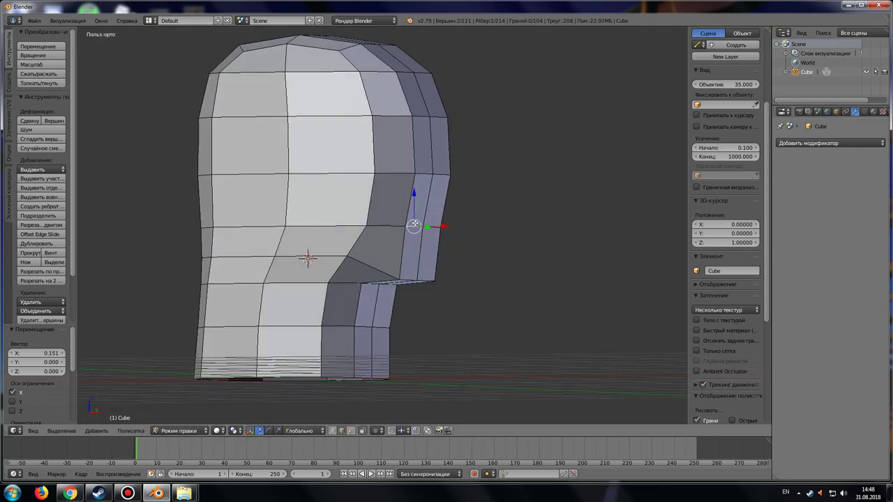
{"action": "key", "text": "KP_1"}
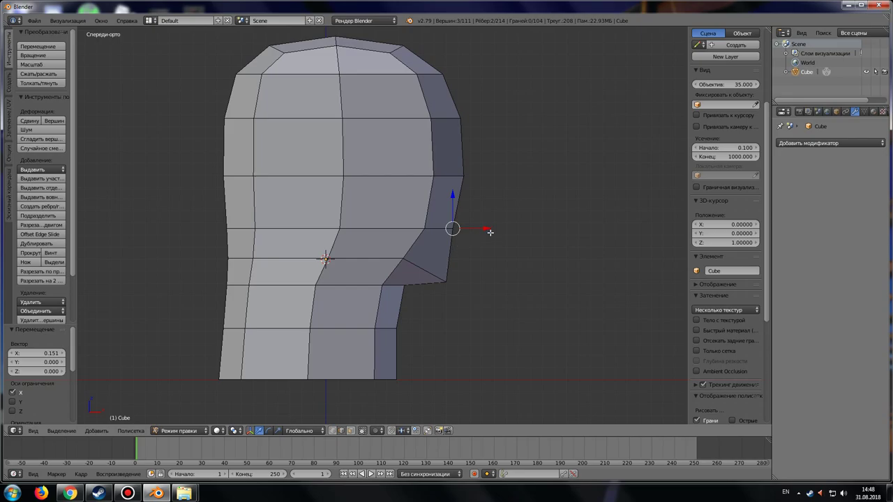
{"action": "left_click_drag", "start_coordinate": [490, 232], "coordinate": [494, 228]}
{"action": "left_click", "coordinate": [492, 227]}
{"action": "mouse_move", "coordinate": [492, 227]}
{"action": "middle_mouse_down"}
{"action": "mouse_move", "coordinate": [271, 243]}
{"action": "mouse_move", "coordinate": [598, 249]}
{"action": "mouse_move", "coordinate": [586, 266]}
{"action": "mouse_move", "coordinate": [530, 226]}
{"action": "mouse_move", "coordinate": [579, 226]}
{"action": "mouse_move", "coordinate": [585, 231]}
{"action": "mouse_move", "coordinate": [514, 239]}
{"action": "middle_mouse_up"}
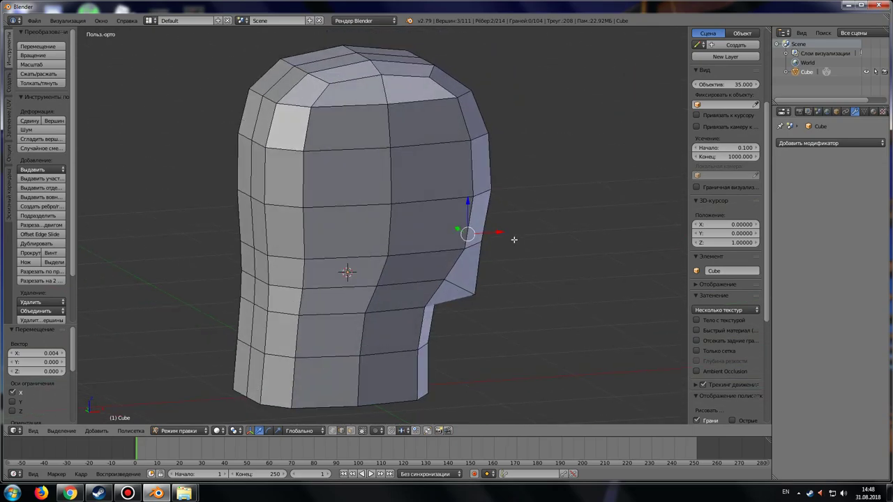
Select two neck edge loops and scale them to 0.955 along Y.
{"action": "right_click", "coordinate": [338, 386], "text": "alt"}
{"action": "middle_click_drag", "start_coordinate": [338, 386], "coordinate": [423, 334]}
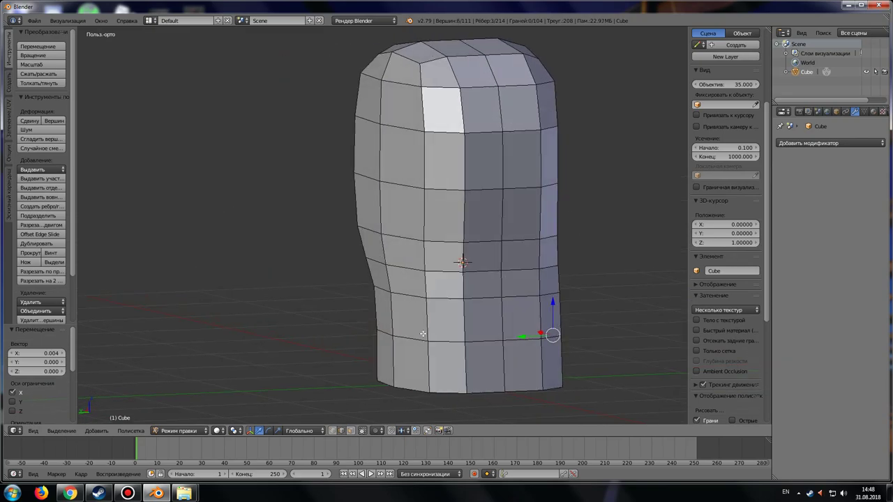
{"action": "right_click", "coordinate": [411, 350], "text": "shift"}
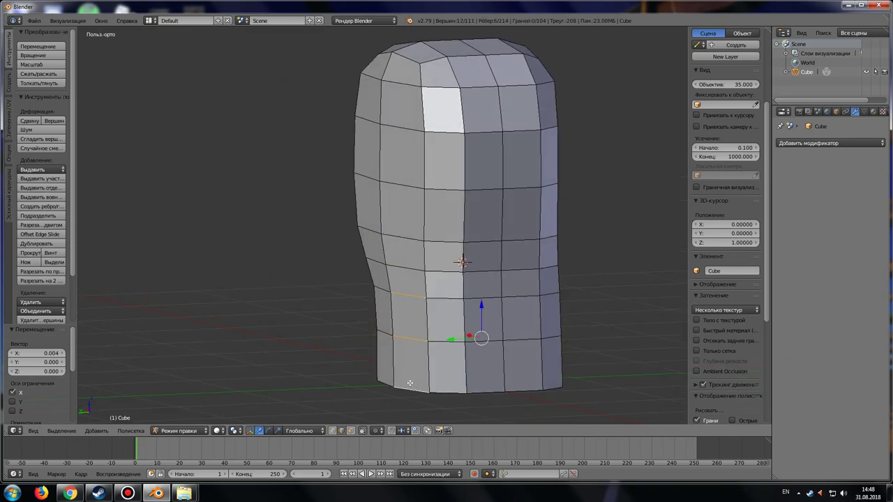
{"action": "key", "text": "KP_1"}
{"action": "key", "text": "KP_3"}
{"action": "scroll", "coordinate": [290, 422], "scroll_direction": "up", "scroll_amount": 1}
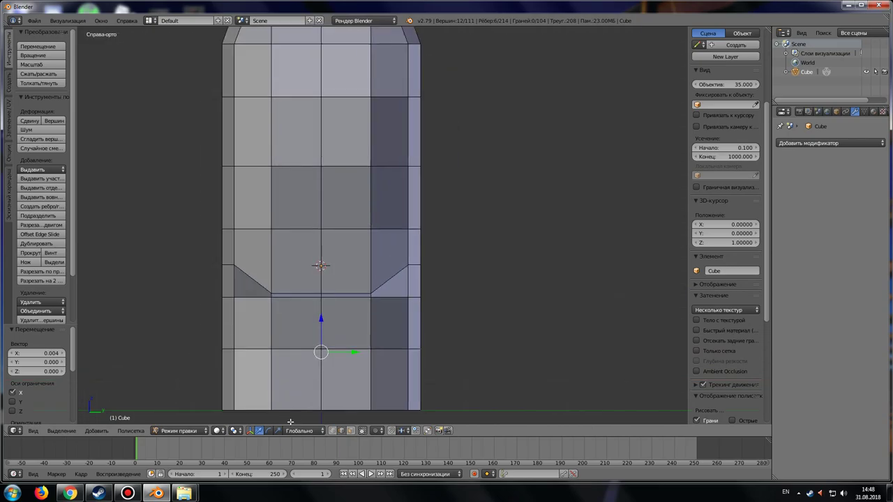
{"action": "key", "text": "s"}
{"action": "key", "text": "y"}
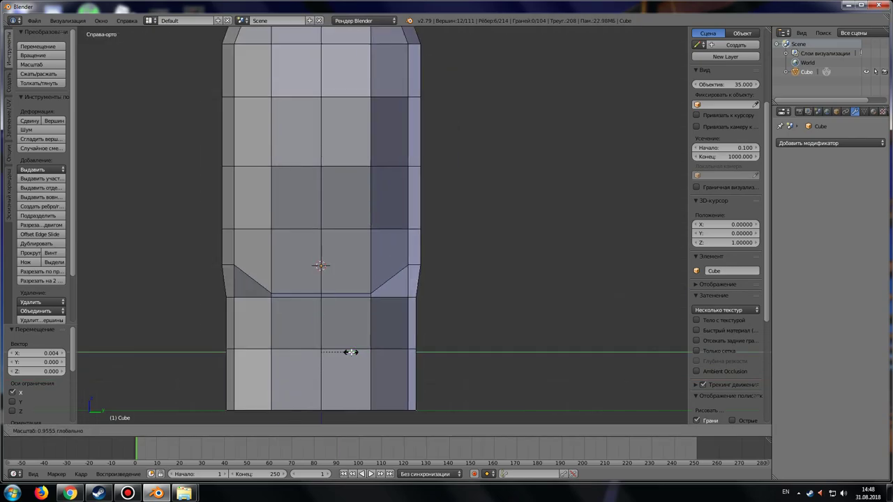
{"action": "left_click", "coordinate": [349, 353]}
{"action": "mouse_move", "coordinate": [383, 358]}
{"action": "middle_mouse_down"}
{"action": "mouse_move", "coordinate": [449, 286]}
{"action": "mouse_move", "coordinate": [269, 410]}
{"action": "middle_mouse_up"}
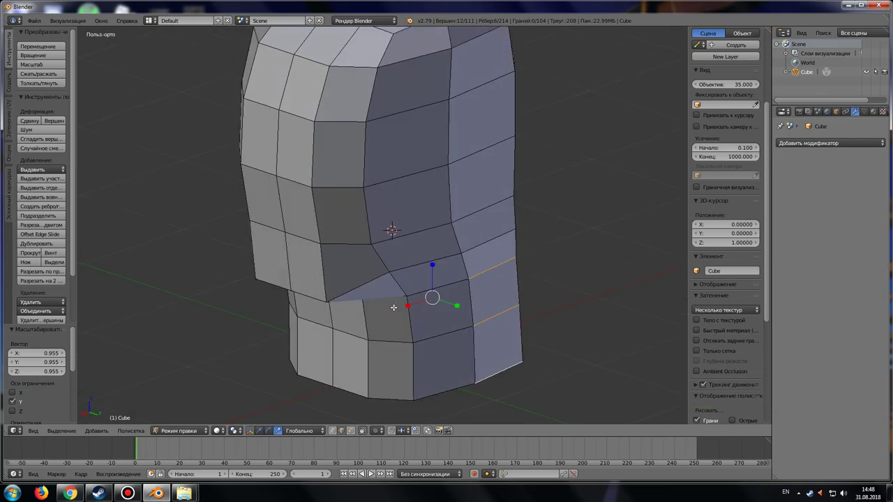
Select the jaw loop and scale it slightly to 0.974 along Y.
{"action": "left_click", "coordinate": [332, 431]}
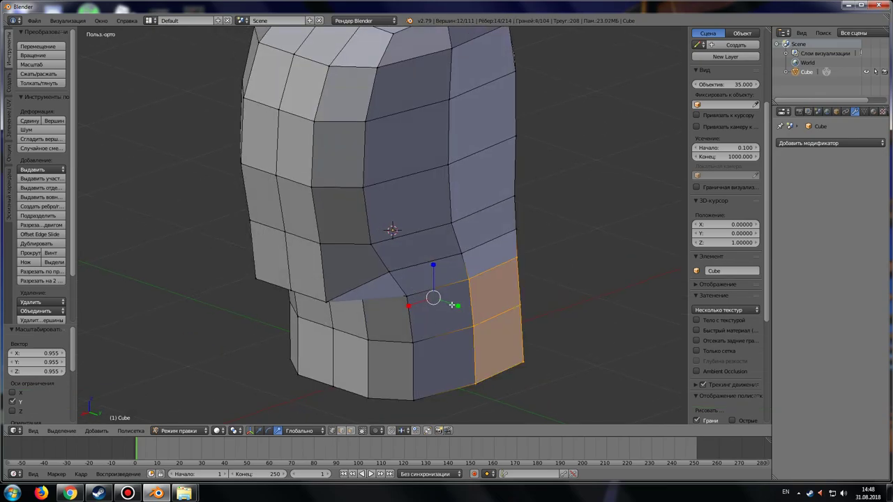
{"action": "right_click", "coordinate": [462, 253]}
{"action": "middle_click_drag", "start_coordinate": [462, 252], "coordinate": [415, 312]}
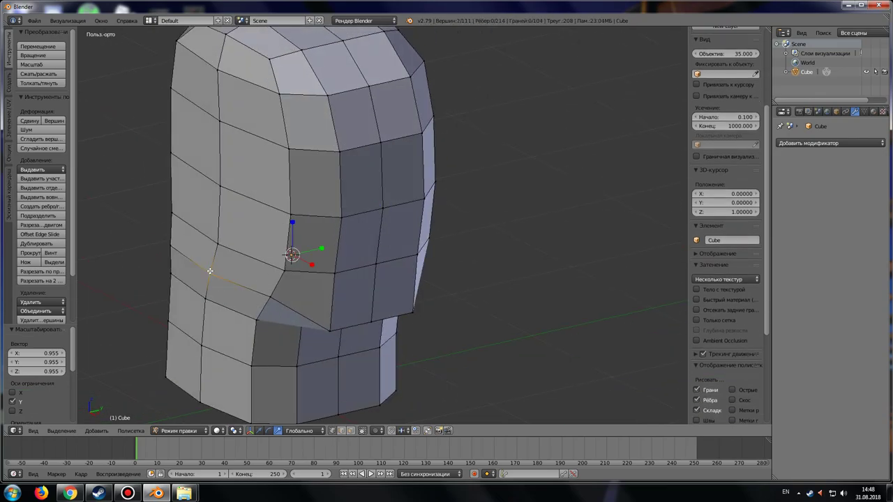
{"action": "key", "text": "KP_3"}
{"action": "key", "text": "s"}
{"action": "key", "text": "y"}
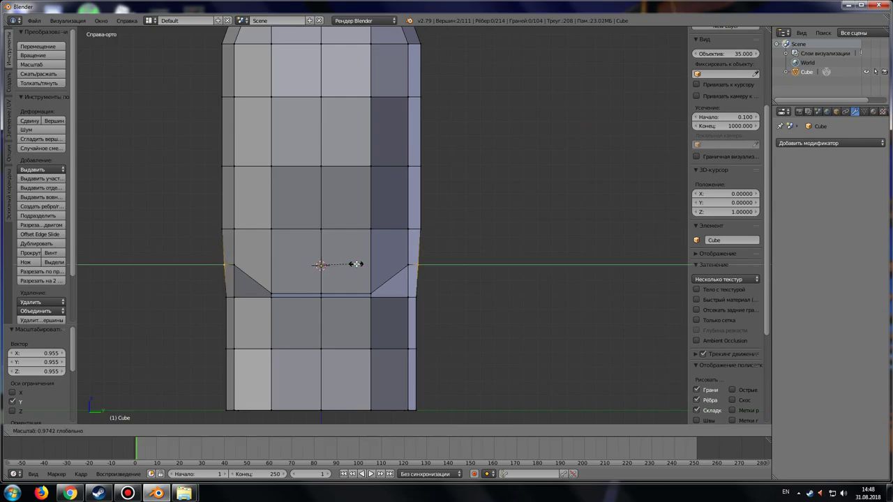
{"action": "left_click", "coordinate": [356, 263]}
{"action": "middle_click_drag", "start_coordinate": [356, 263], "coordinate": [352, 279]}
{"action": "scroll", "coordinate": [352, 272], "scroll_direction": "down", "scroll_amount": 3}
{"action": "scroll", "coordinate": [352, 280], "scroll_direction": "up", "scroll_amount": 3}
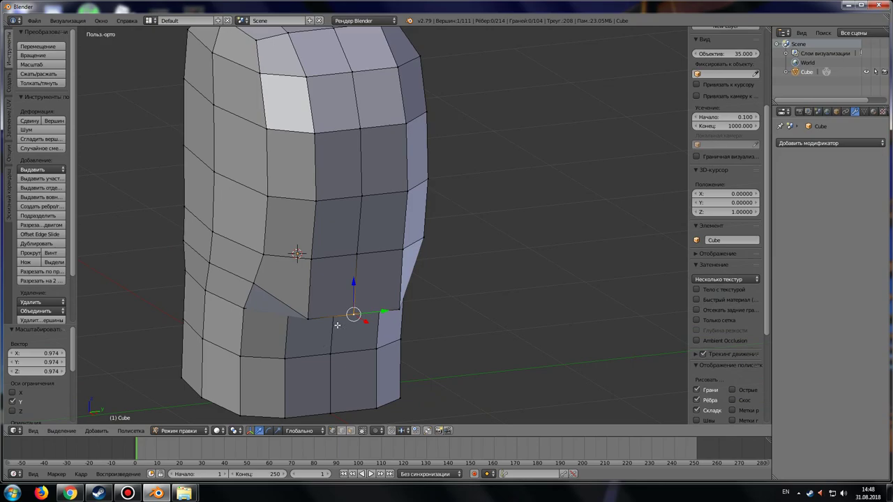
Select the edge loop higher on the face and move it 0.042 along X.
{"action": "left_click_drag", "start_coordinate": [366, 321], "coordinate": [364, 310]}
{"action": "right_click", "coordinate": [357, 255], "text": "alt"}
{"action": "left_click_drag", "start_coordinate": [367, 264], "coordinate": [369, 259]}
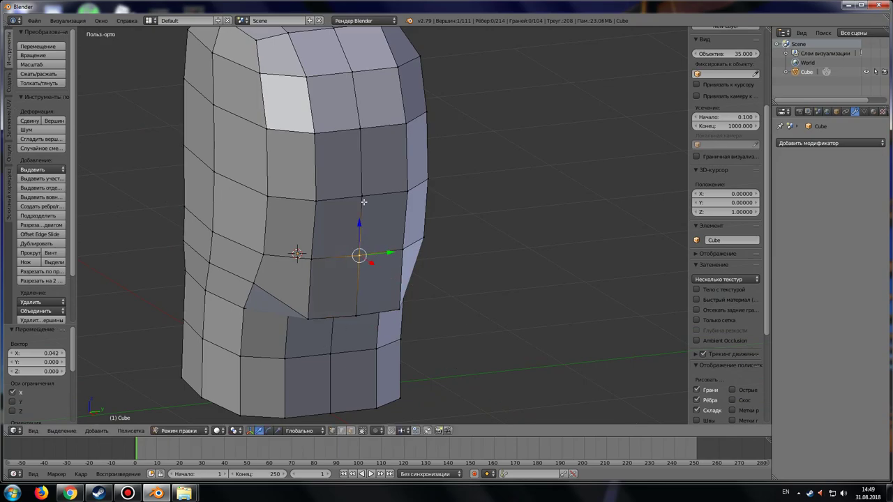
{"action": "middle_click_drag", "start_coordinate": [369, 258], "coordinate": [434, 247]}
{"action": "scroll", "coordinate": [434, 246], "scroll_direction": "down", "scroll_amount": 3}
{"action": "scroll", "coordinate": [405, 303], "scroll_direction": "down", "scroll_amount": 2}
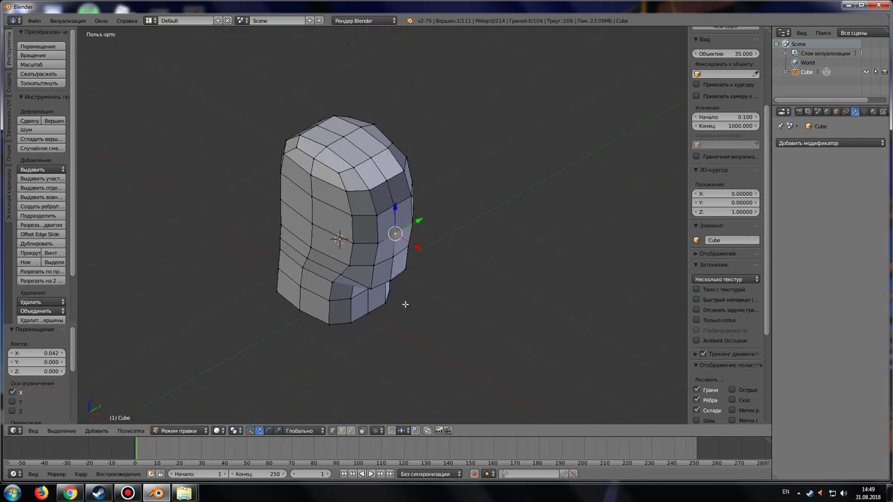
{"action": "mouse_move", "coordinate": [405, 303]}
{"action": "middle_mouse_down"}
{"action": "mouse_move", "coordinate": [491, 285]}
{"action": "mouse_move", "coordinate": [283, 295]}
{"action": "mouse_move", "coordinate": [328, 289]}
{"action": "middle_mouse_up"}
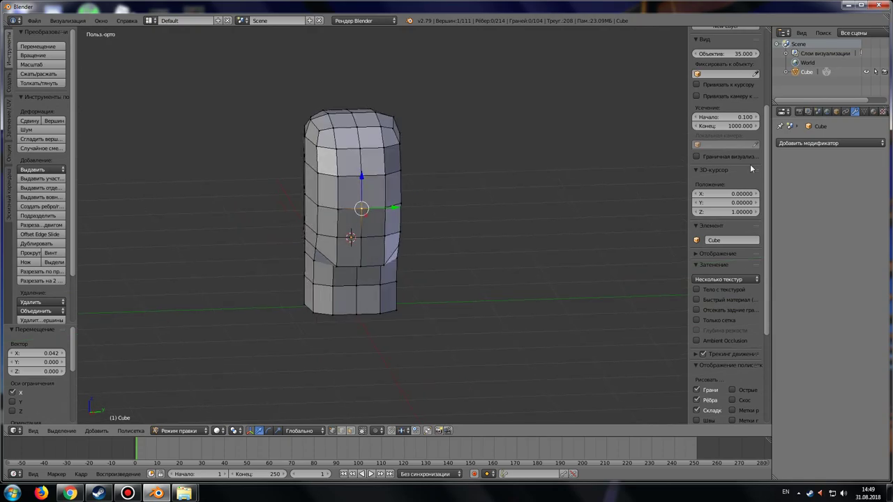
Toggle to Object Mode and back into Edit Mode, viewing the head at three-quarter angle.
{"action": "left_click", "coordinate": [177, 431]}
{"action": "left_click", "coordinate": [187, 420]}
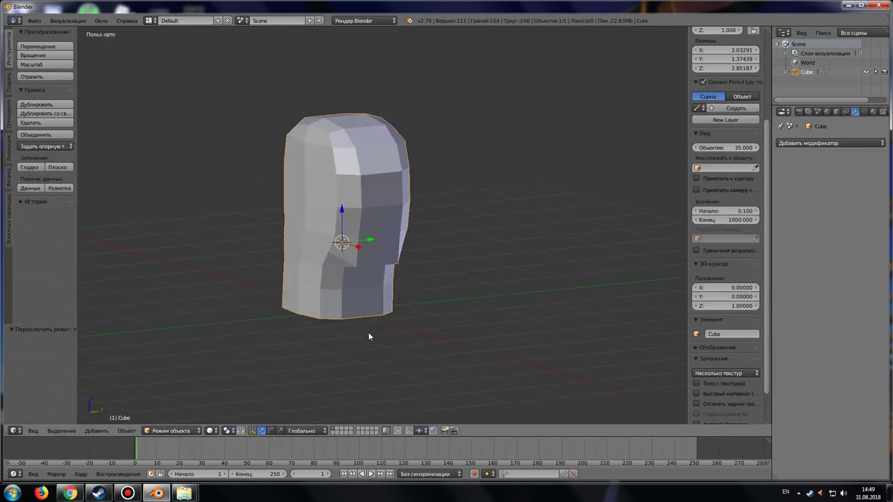
{"action": "mouse_move", "coordinate": [370, 332]}
{"action": "middle_mouse_down"}
{"action": "mouse_move", "coordinate": [333, 342]}
{"action": "mouse_move", "coordinate": [311, 323]}
{"action": "middle_mouse_up"}
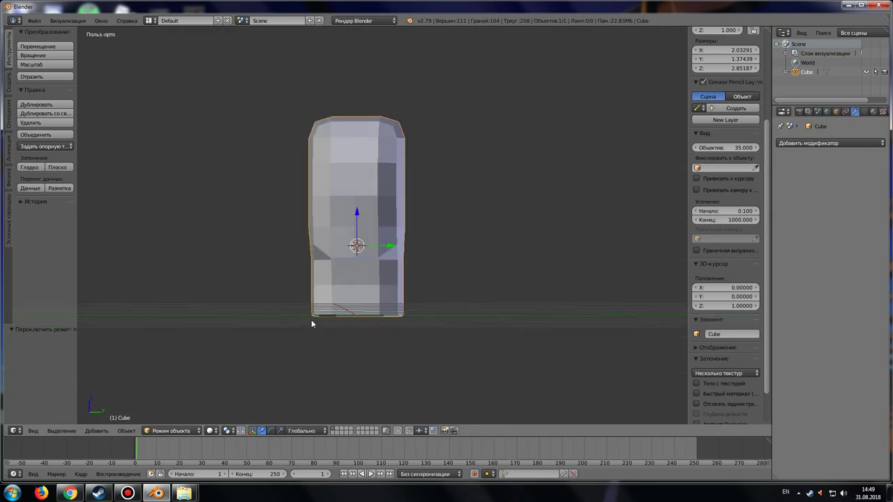
{"action": "left_click", "coordinate": [174, 431]}
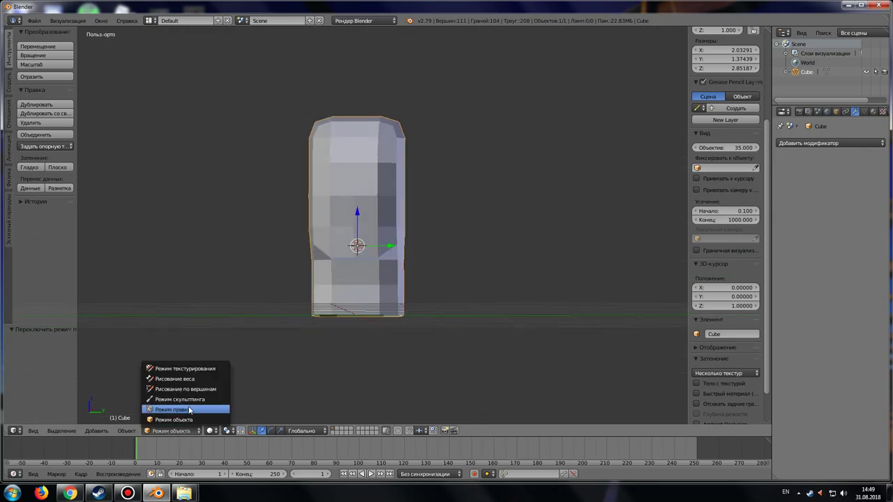
{"action": "left_click", "coordinate": [179, 407]}
{"action": "scroll", "coordinate": [334, 284], "scroll_direction": "up", "scroll_amount": 4}
{"action": "mouse_move", "coordinate": [341, 287]}
{"action": "middle_mouse_down"}
{"action": "mouse_move", "coordinate": [409, 300]}
{"action": "mouse_move", "coordinate": [577, 243]}
{"action": "middle_mouse_up"}
{"action": "scroll", "coordinate": [577, 243], "scroll_direction": "down", "scroll_amount": 4}
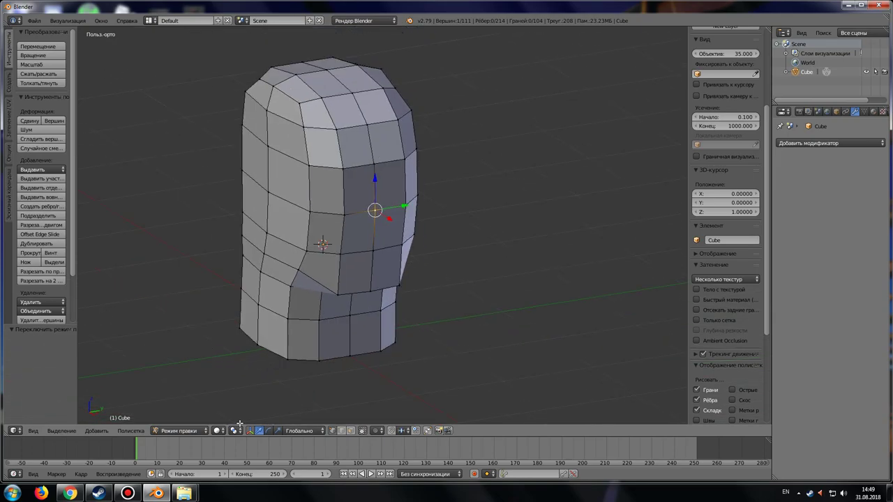
Apply another one-level Multiresolution subdivision (416 faces) and return to Edit Mode.
{"action": "left_click", "coordinate": [180, 430]}
{"action": "left_click", "coordinate": [196, 432]}
{"action": "left_click", "coordinate": [802, 143]}
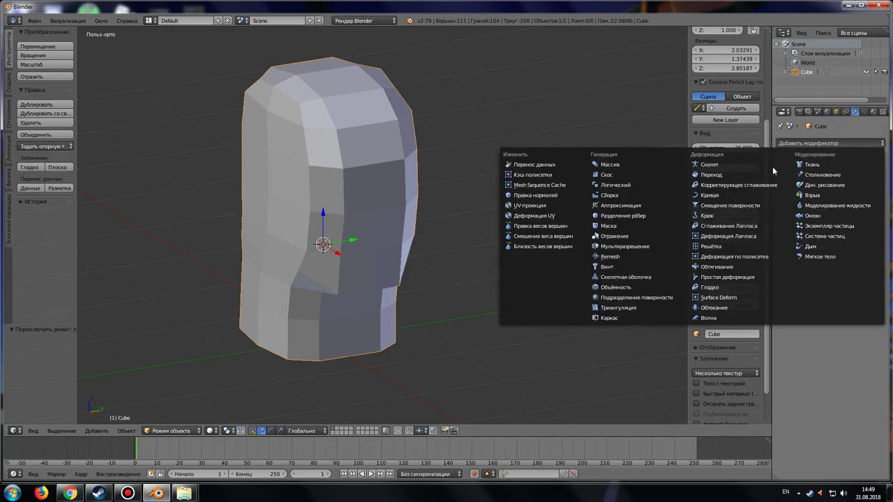
{"action": "left_click", "coordinate": [605, 247]}
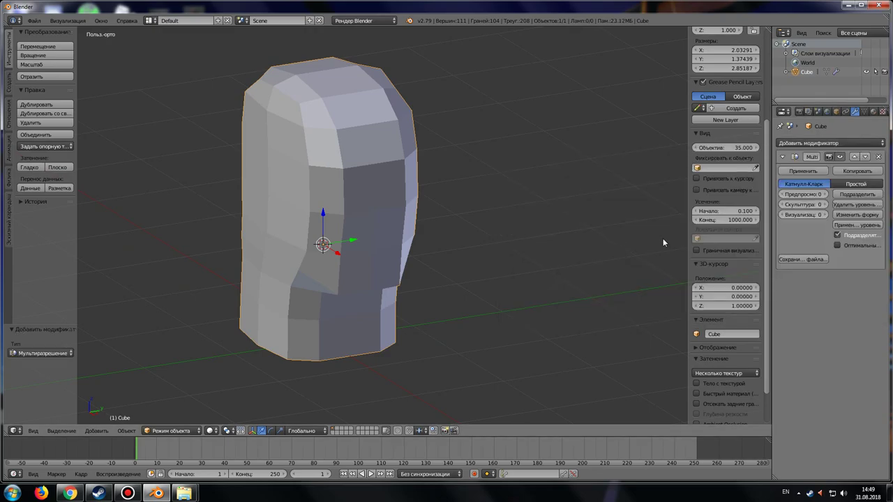
{"action": "left_click", "coordinate": [848, 195]}
{"action": "left_click", "coordinate": [803, 170]}
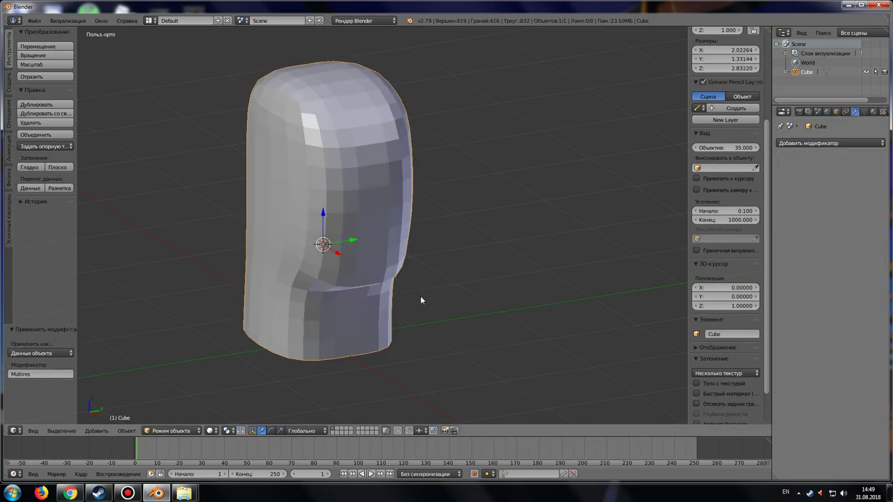
{"action": "middle_click_drag", "start_coordinate": [420, 296], "coordinate": [408, 290]}
{"action": "left_click", "coordinate": [183, 430]}
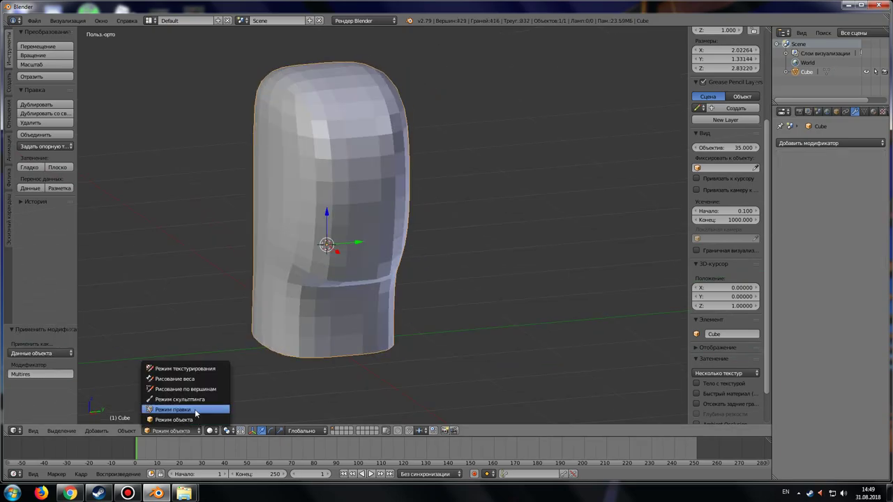
{"action": "left_click", "coordinate": [198, 410]}
{"action": "mouse_move", "coordinate": [361, 253]}
{"action": "middle_mouse_down"}
{"action": "mouse_move", "coordinate": [353, 261]}
{"action": "mouse_move", "coordinate": [482, 263]}
{"action": "mouse_move", "coordinate": [319, 261]}
{"action": "mouse_move", "coordinate": [341, 251]}
{"action": "mouse_move", "coordinate": [335, 256]}
{"action": "mouse_move", "coordinate": [390, 274]}
{"action": "middle_mouse_up"}
{"action": "scroll", "coordinate": [403, 273], "scroll_direction": "up", "scroll_amount": 3}
In front view, delete the faces on both sides to cut the two eye holes.
{"action": "key", "text": "KP_3"}
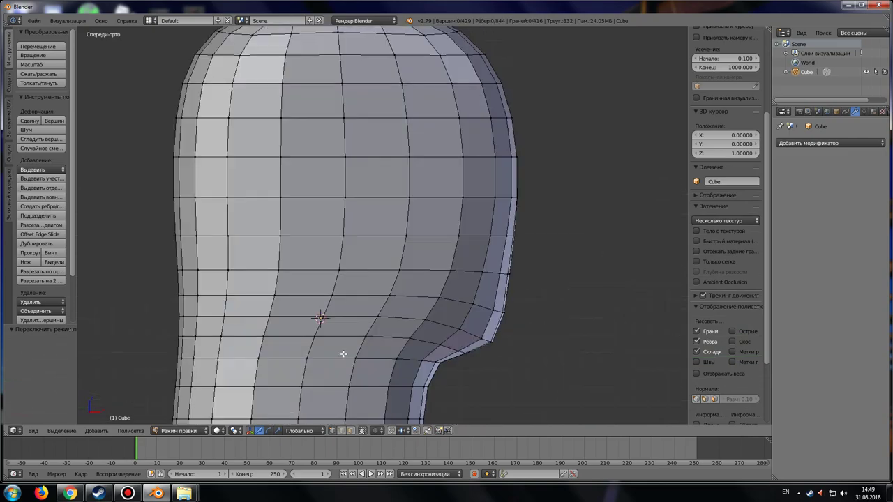
{"action": "key", "text": "KP_1"}
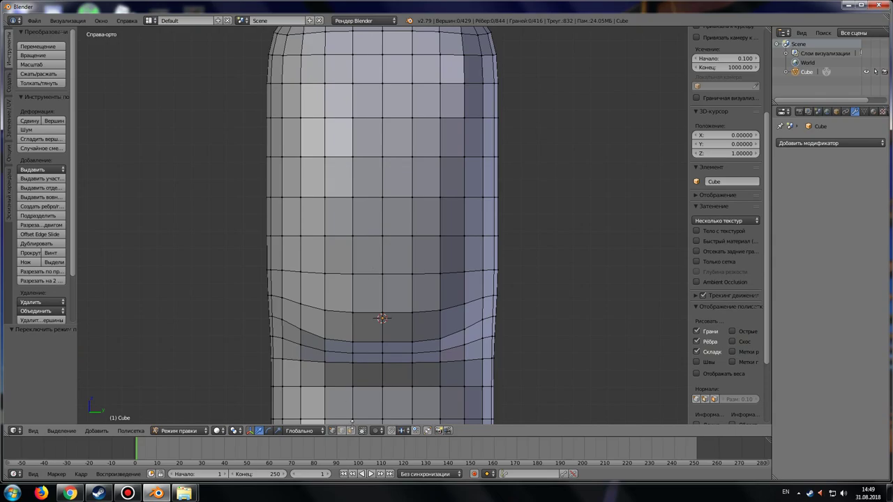
{"action": "right_click", "coordinate": [342, 140]}
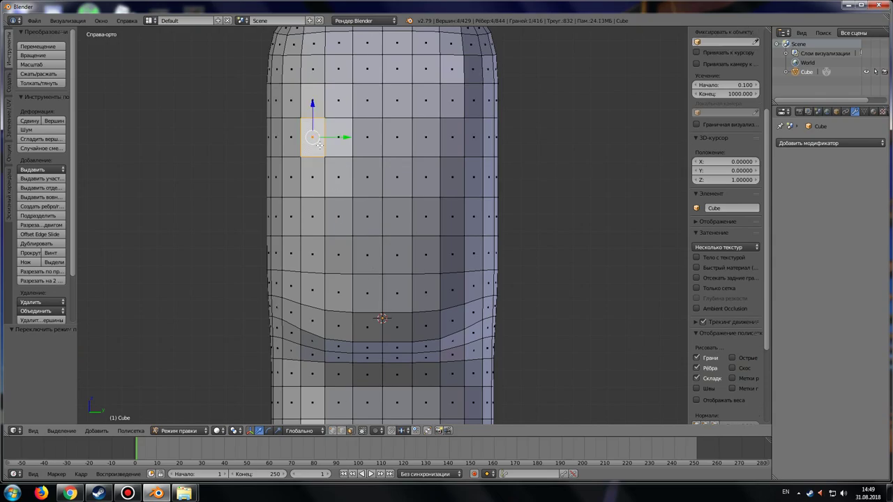
{"action": "right_click", "coordinate": [414, 139], "text": "shift"}
{"action": "right_click", "coordinate": [452, 147], "text": "shift"}
{"action": "key", "text": "x"}
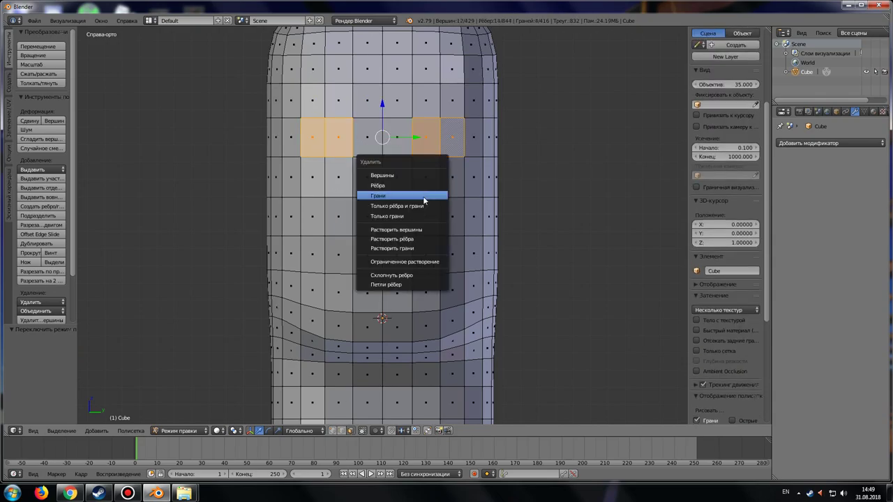
{"action": "left_click", "coordinate": [422, 197]}
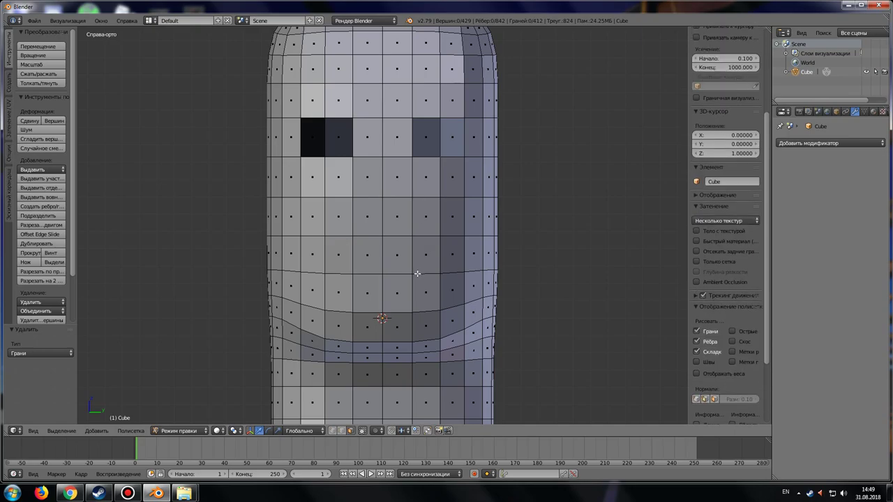
Delete a row of four faces below the eyes to open the mouth slit.
{"action": "right_click", "coordinate": [367, 263]}
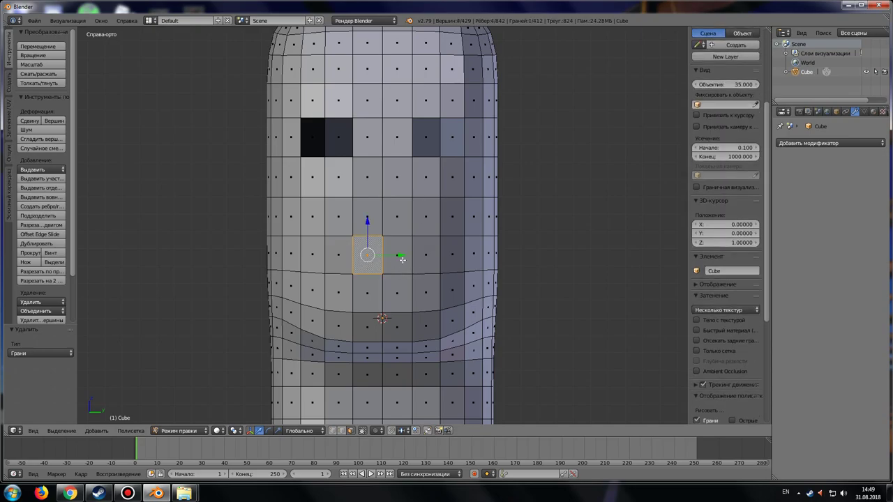
{"action": "right_click", "coordinate": [397, 258], "text": "shift"}
{"action": "right_click", "coordinate": [430, 258], "text": "shift"}
{"action": "right_click", "coordinate": [335, 262], "text": "shift"}
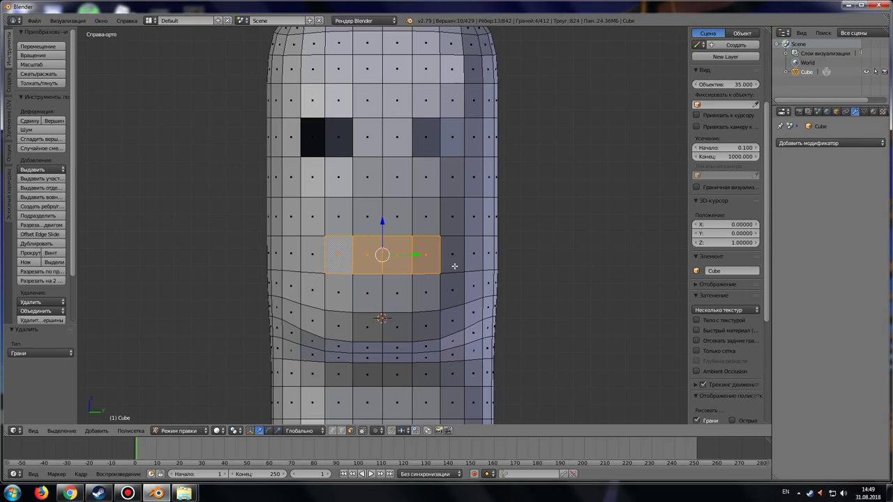
{"action": "key", "text": "x"}
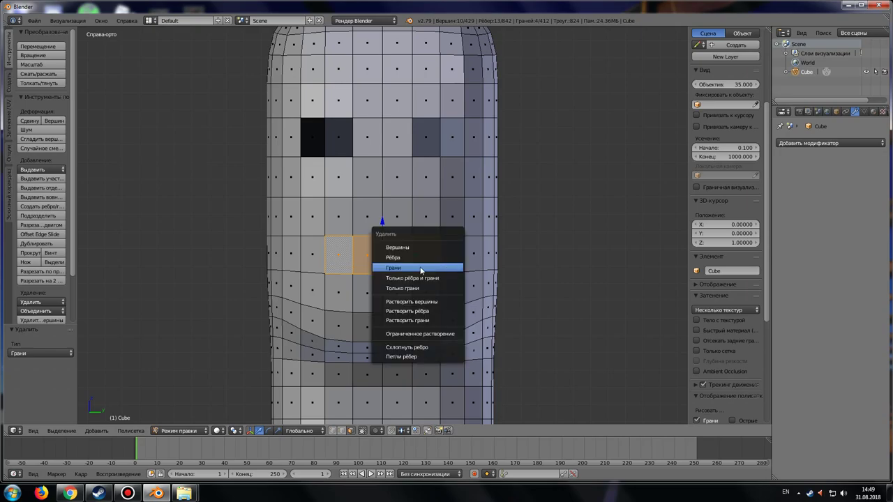
{"action": "left_click", "coordinate": [421, 269]}
{"action": "scroll", "coordinate": [342, 255], "scroll_direction": "up", "scroll_amount": 2}
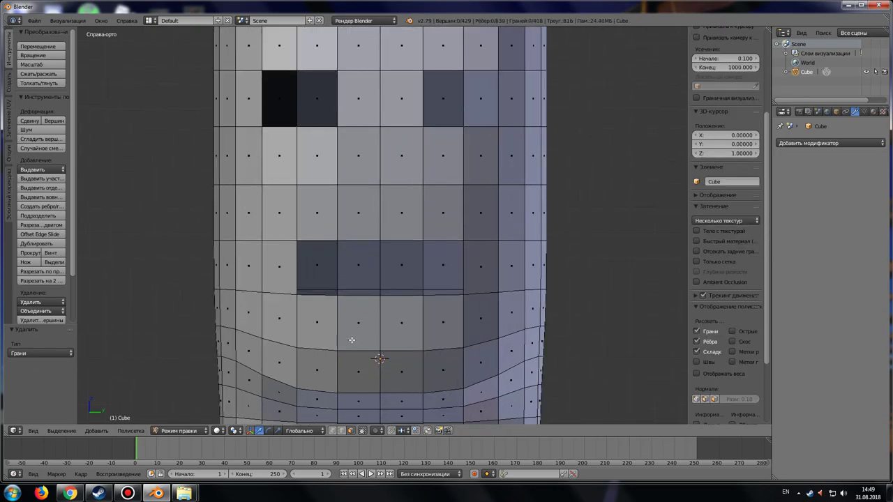
Lower the edge above the mouth and the vertices on either side of it.
{"action": "right_click", "coordinate": [357, 238], "text": "alt"}
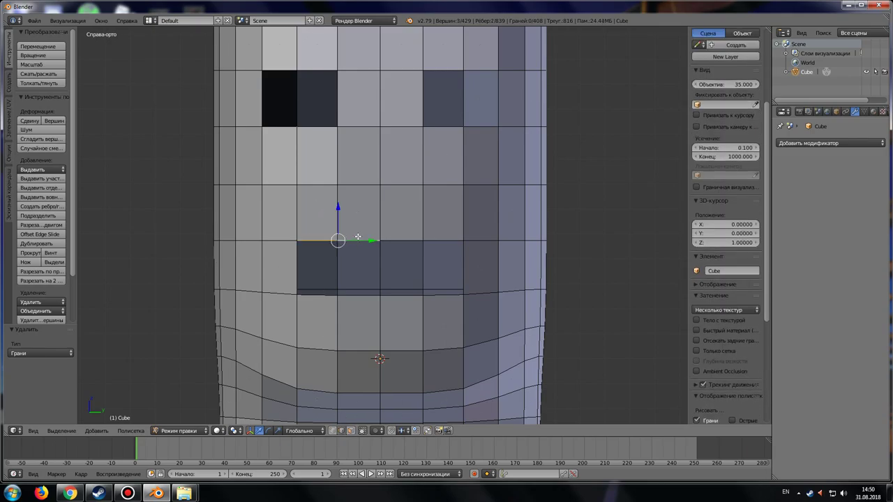
{"action": "left_click_drag", "start_coordinate": [379, 209], "coordinate": [381, 252]}
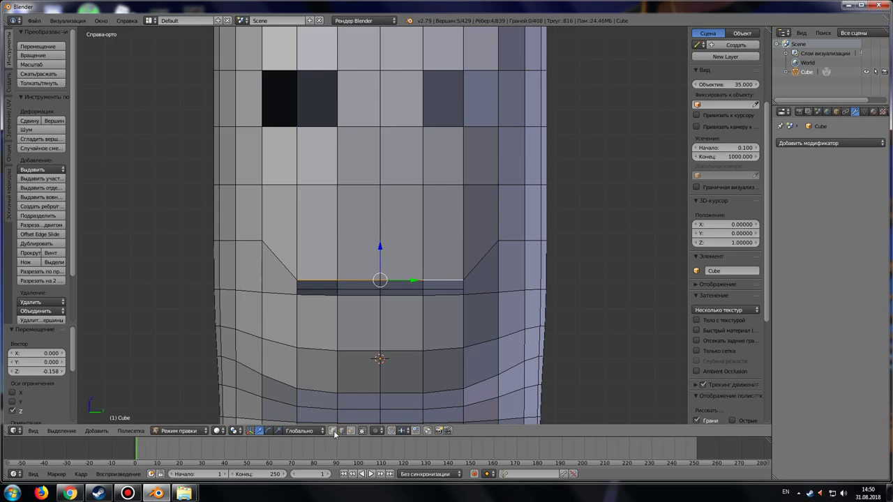
{"action": "right_click", "coordinate": [262, 241]}
{"action": "right_click", "coordinate": [498, 241], "text": "shift"}
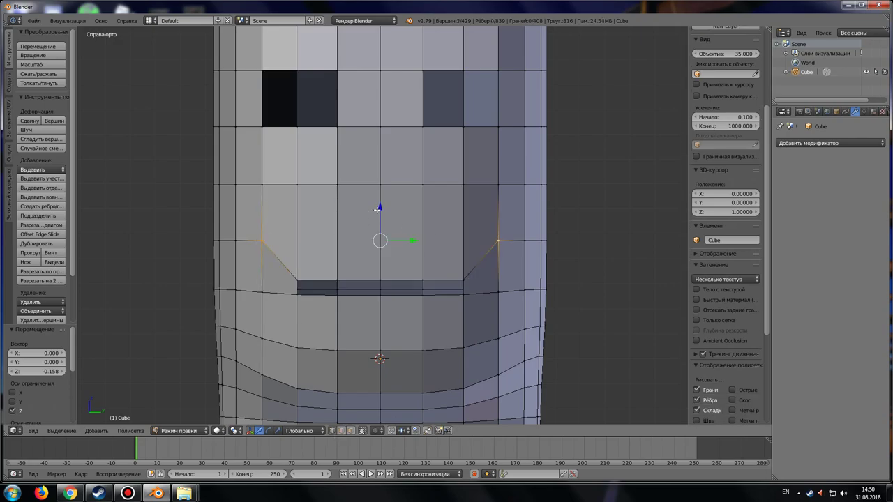
{"action": "key", "text": "g"}
{"action": "key", "text": "z"}
{"action": "left_click", "coordinate": [381, 247]}
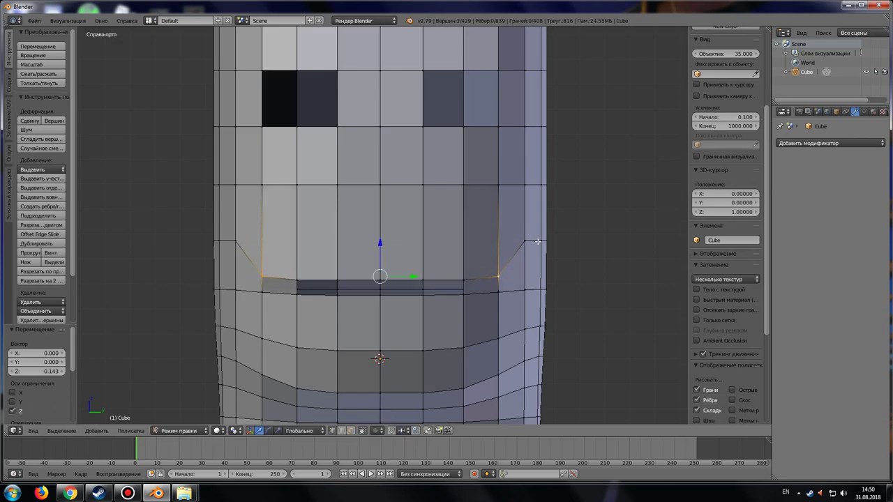
Pull the two mouth-corner vertices down 0.143 along Z.
{"action": "right_click", "coordinate": [524, 240]}
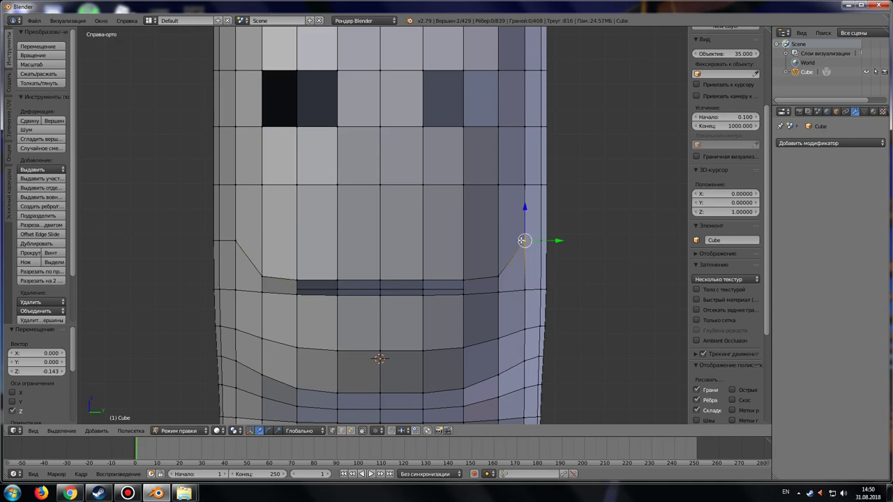
{"action": "right_click", "coordinate": [242, 242], "text": "shift"}
{"action": "key", "text": "g"}
{"action": "key", "text": "z"}
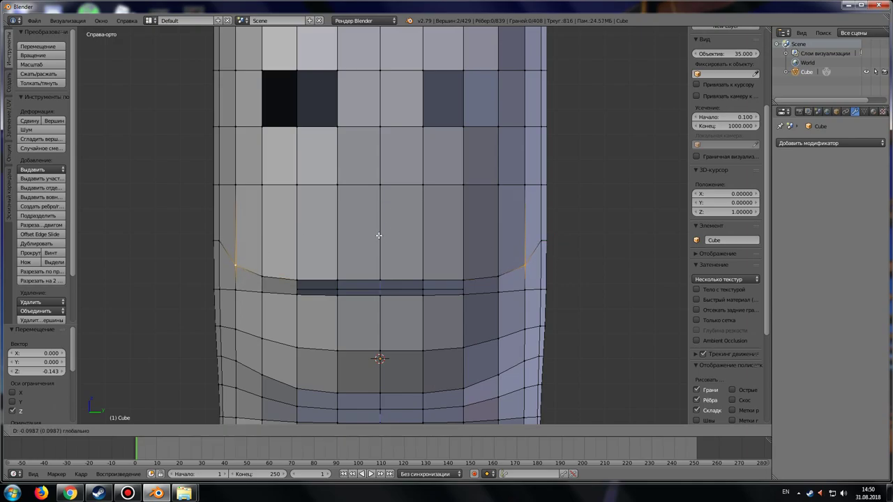
{"action": "left_click", "coordinate": [379, 236]}
Select the five lower-lip vertices and raise that edge row to Z 0.024.
{"action": "right_click", "coordinate": [297, 295]}
{"action": "right_click", "coordinate": [337, 295], "text": "shift"}
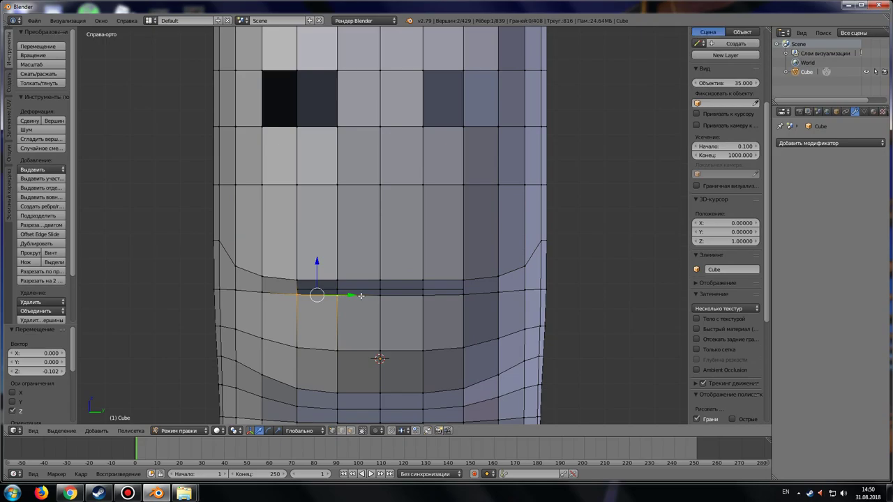
{"action": "right_click", "coordinate": [379, 296], "text": "shift"}
{"action": "right_click", "coordinate": [419, 296], "text": "shift"}
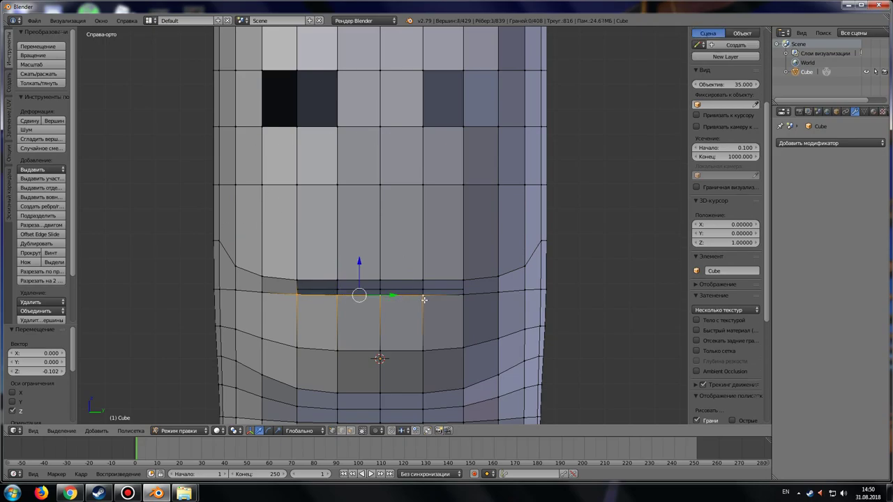
{"action": "right_click", "coordinate": [466, 295], "text": "shift"}
{"action": "key", "text": "g"}
{"action": "key", "text": "z"}
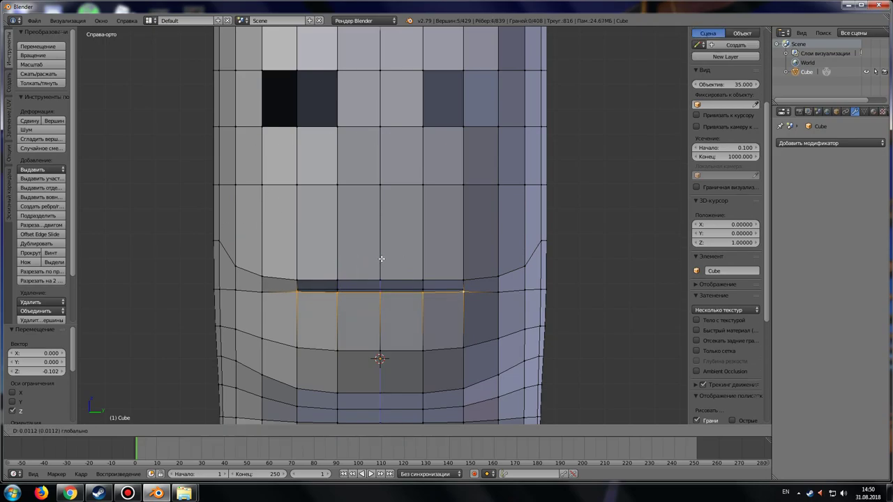
{"action": "left_click", "coordinate": [379, 259]}
{"action": "mouse_move", "coordinate": [373, 284]}
{"action": "middle_mouse_down"}
{"action": "mouse_move", "coordinate": [371, 298]}
{"action": "mouse_move", "coordinate": [464, 301]}
{"action": "middle_mouse_up"}
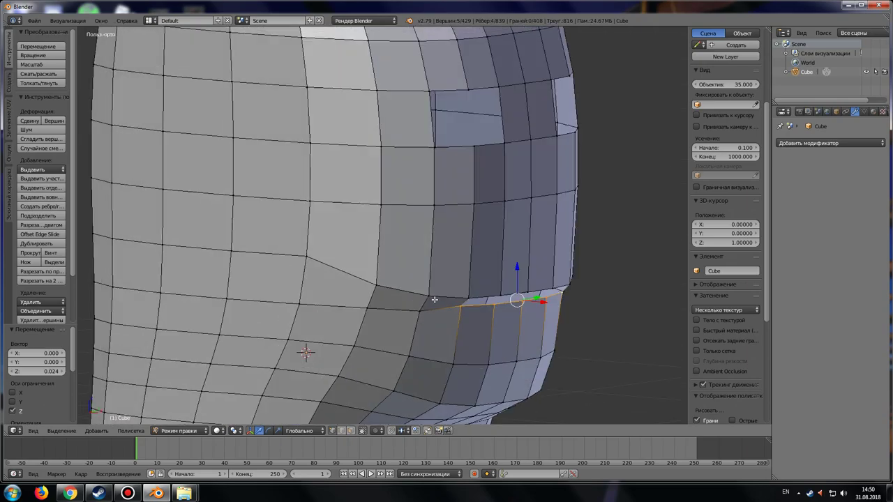
Nudge the mouth corner vertex outward along X and check it from an angle.
{"action": "key", "text": "KP_1"}
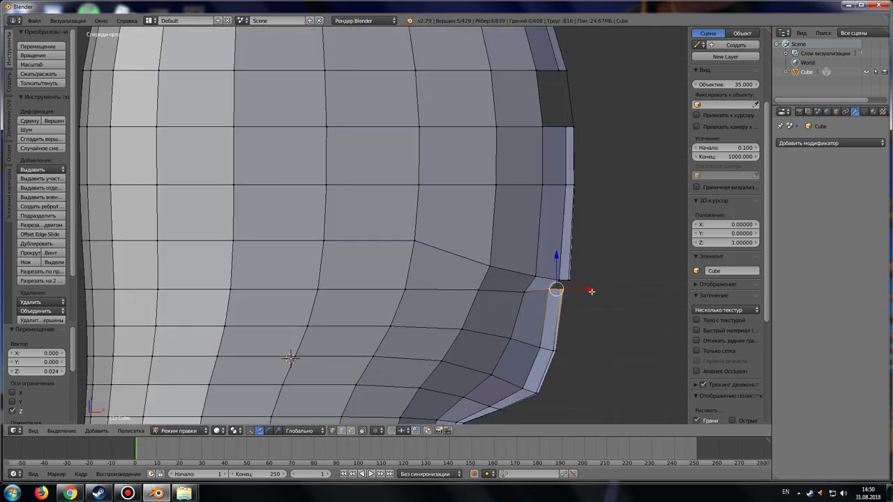
{"action": "key", "text": "g"}
{"action": "key", "text": "x"}
{"action": "left_click", "coordinate": [597, 290]}
{"action": "middle_click_drag", "start_coordinate": [596, 289], "coordinate": [485, 304]}
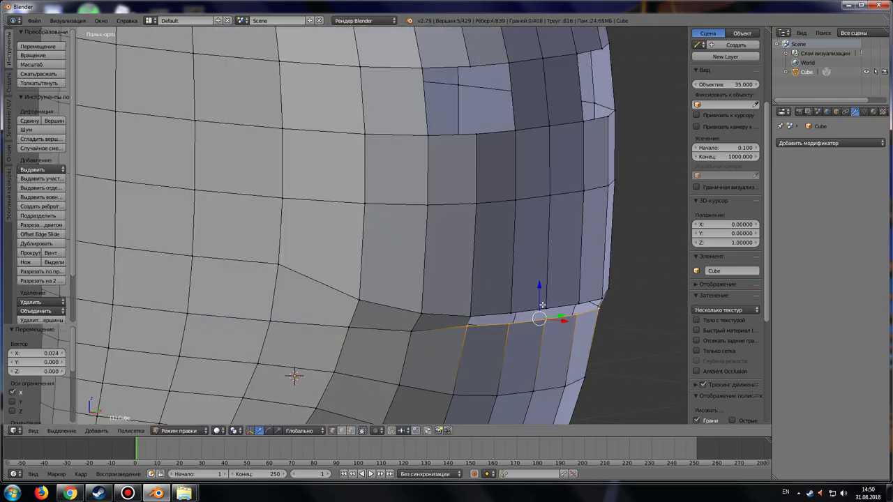
{"action": "scroll", "coordinate": [485, 305], "scroll_direction": "down", "scroll_amount": 3}
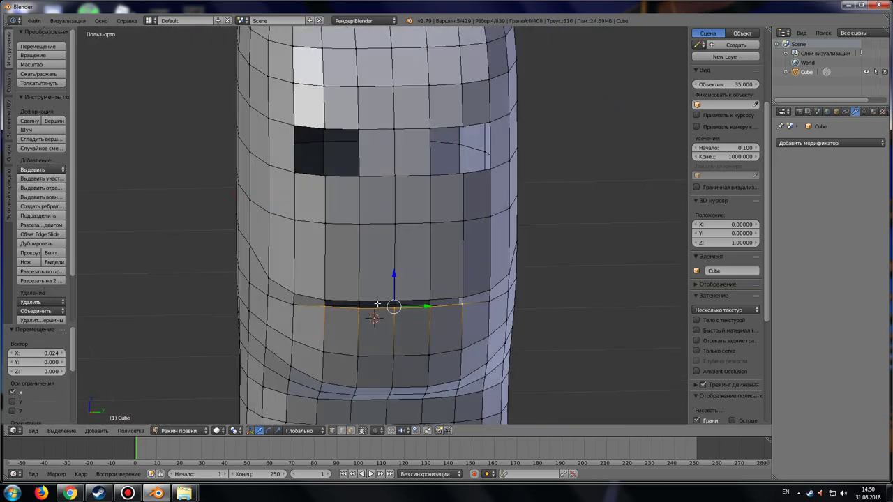
{"action": "mouse_move", "coordinate": [377, 304]}
{"action": "middle_mouse_down"}
{"action": "mouse_move", "coordinate": [457, 301]}
{"action": "mouse_move", "coordinate": [396, 303]}
{"action": "middle_mouse_up"}
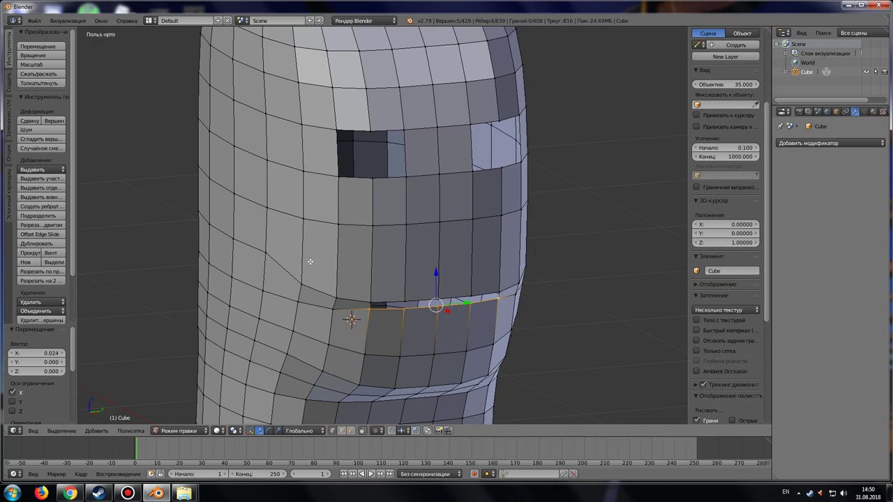
{"action": "mouse_move", "coordinate": [311, 261]}
{"action": "middle_mouse_down"}
{"action": "mouse_move", "coordinate": [482, 259]}
{"action": "mouse_move", "coordinate": [311, 263]}
{"action": "middle_mouse_up"}
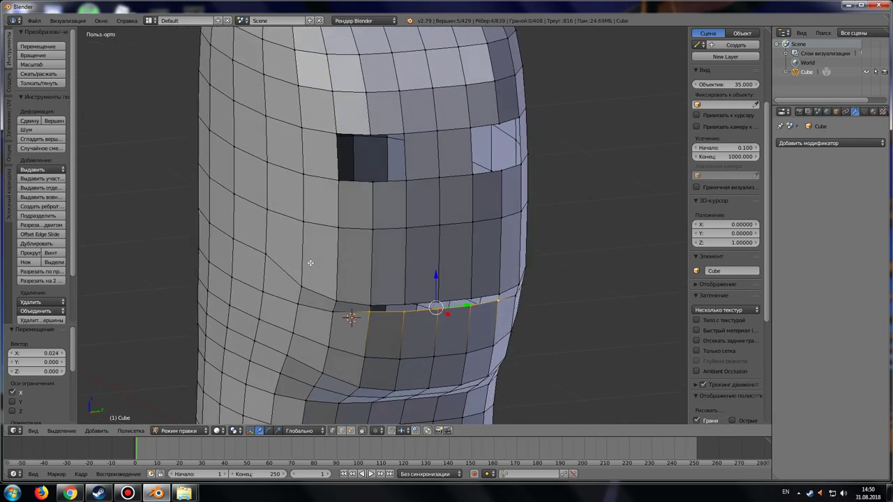
Try a Knife cut across the face above the mouth, then undo it.
{"action": "key", "text": "KP_3"}
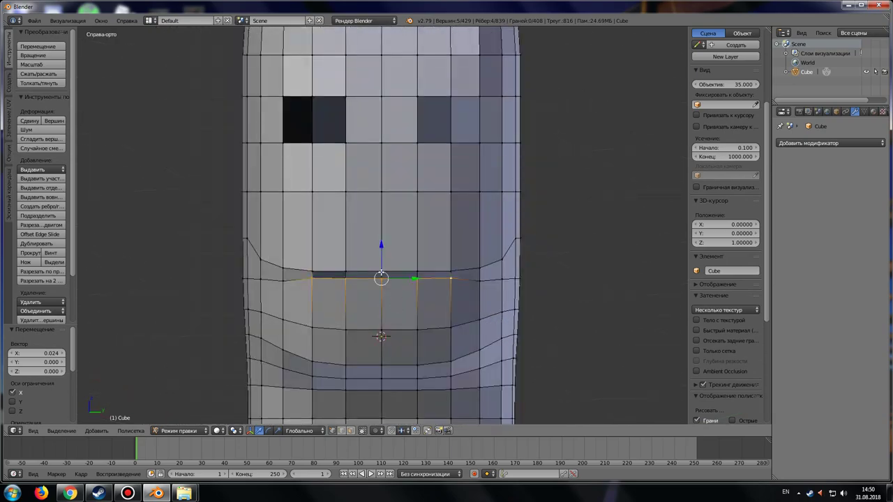
{"action": "left_click", "coordinate": [29, 263]}
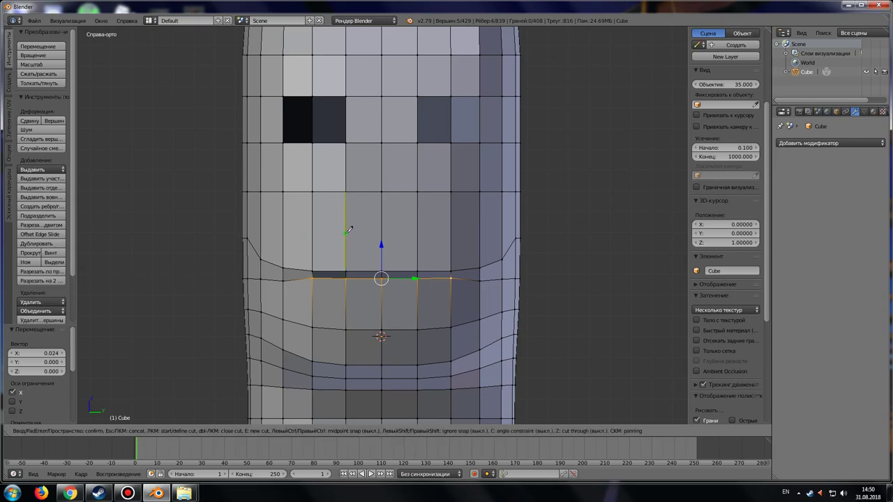
{"action": "left_click", "coordinate": [347, 232]}
{"action": "key", "text": "Return"}
{"action": "key", "text": "ctrl+z"}
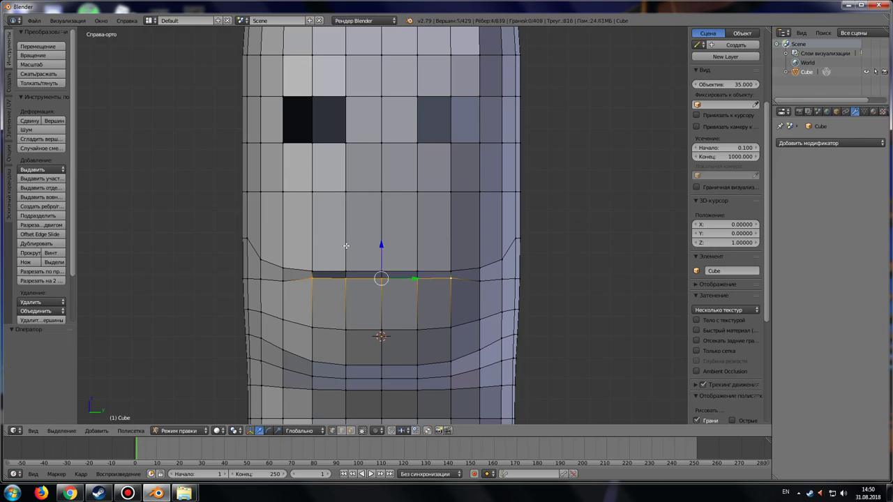
{"action": "middle_click_drag", "start_coordinate": [346, 245], "coordinate": [344, 255]}
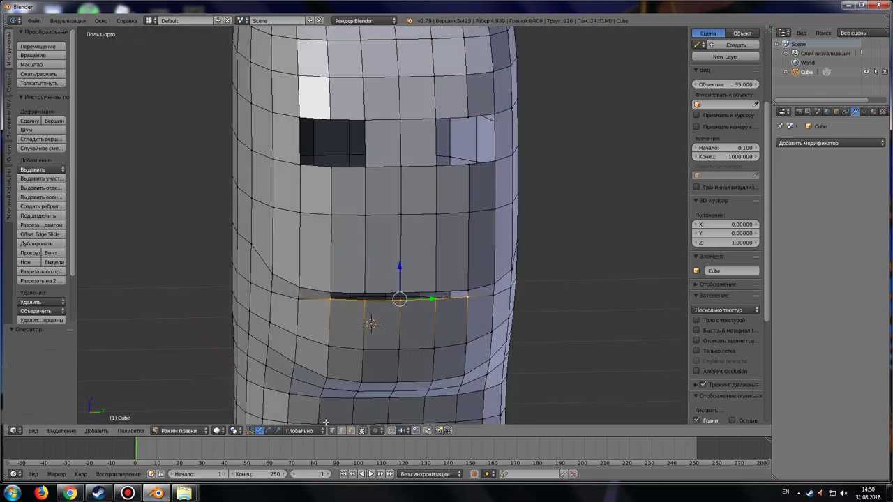
{"action": "key", "text": "KP_1"}
{"action": "key", "text": "KP_3"}
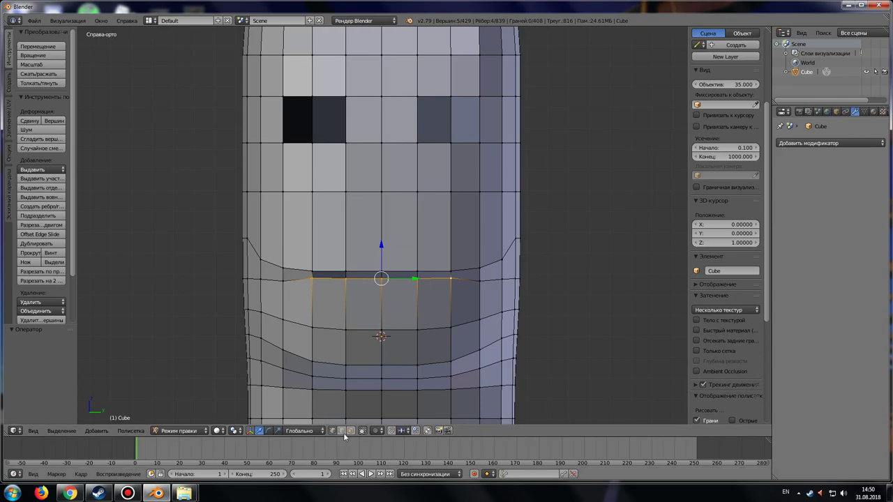
Lower the edge above the mouth centre down toward the mouth.
{"action": "right_click", "coordinate": [374, 195]}
{"action": "right_click", "coordinate": [386, 187], "text": "shift"}
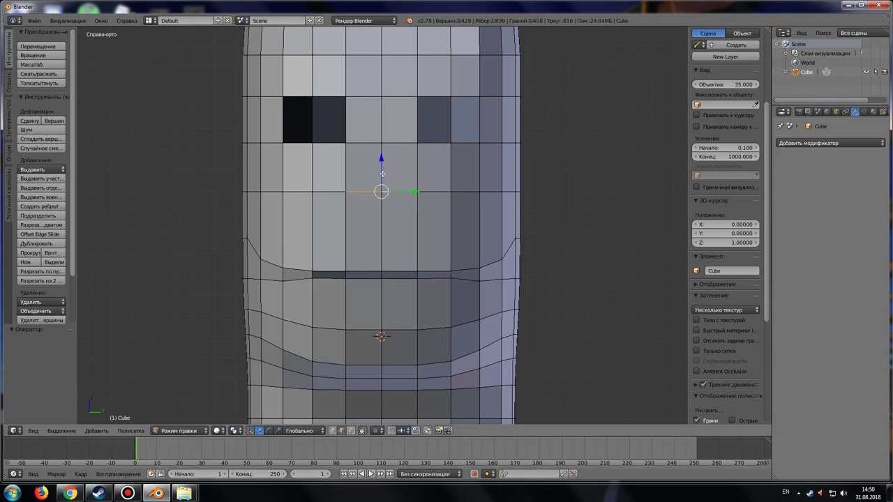
{"action": "left_click_drag", "start_coordinate": [383, 174], "coordinate": [383, 215]}
{"action": "left_click", "coordinate": [384, 214]}
{"action": "mouse_move", "coordinate": [381, 237]}
{"action": "middle_mouse_down"}
{"action": "mouse_move", "coordinate": [393, 263]}
{"action": "mouse_move", "coordinate": [373, 323]}
{"action": "middle_mouse_up"}
{"action": "key", "text": "KP_3"}
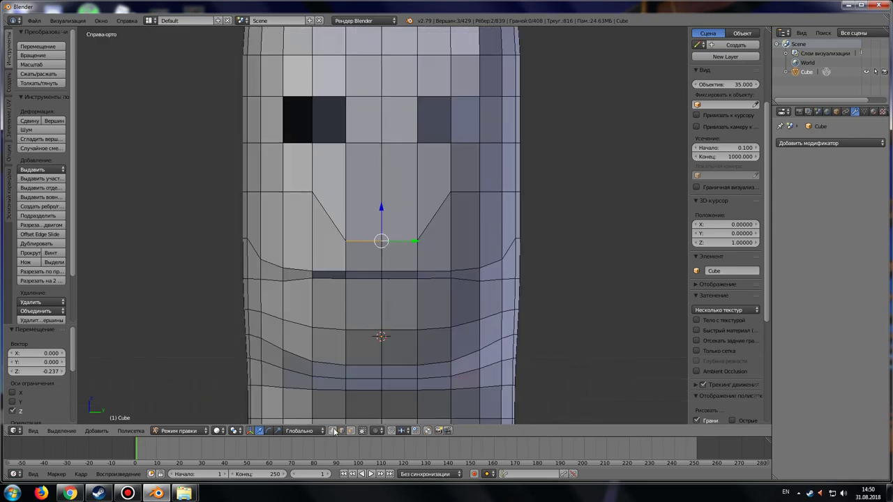
Pull the upper and side vertices down along Z into a U-shaped nose outline.
{"action": "right_click", "coordinate": [311, 191]}
{"action": "right_click", "coordinate": [451, 191], "text": "shift"}
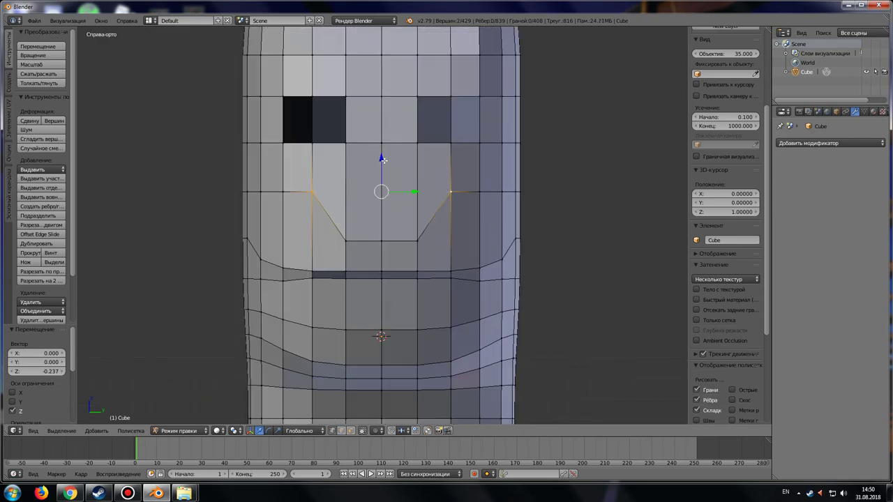
{"action": "left_click_drag", "start_coordinate": [382, 159], "coordinate": [382, 195]}
{"action": "right_click", "coordinate": [479, 191]}
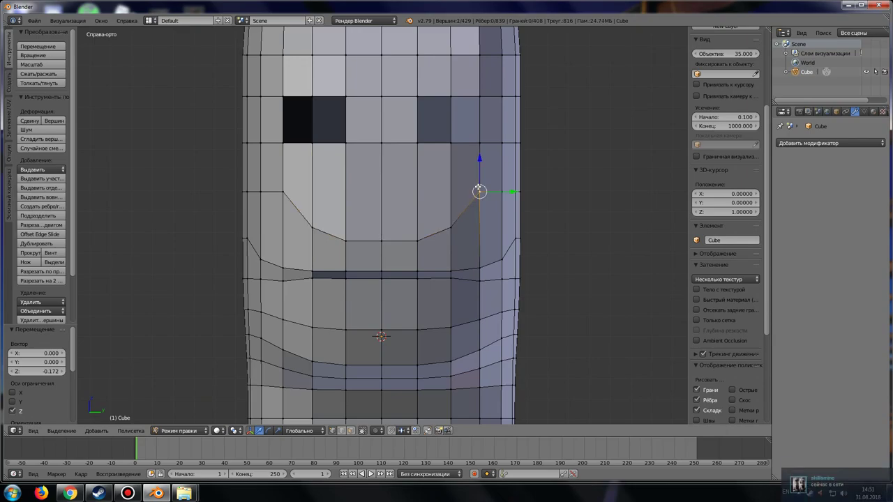
{"action": "right_click", "coordinate": [282, 191], "text": "shift"}
{"action": "left_click_drag", "start_coordinate": [382, 169], "coordinate": [399, 245]}
{"action": "right_click", "coordinate": [382, 240]}
{"action": "middle_click_drag", "start_coordinate": [372, 235], "coordinate": [411, 293]}
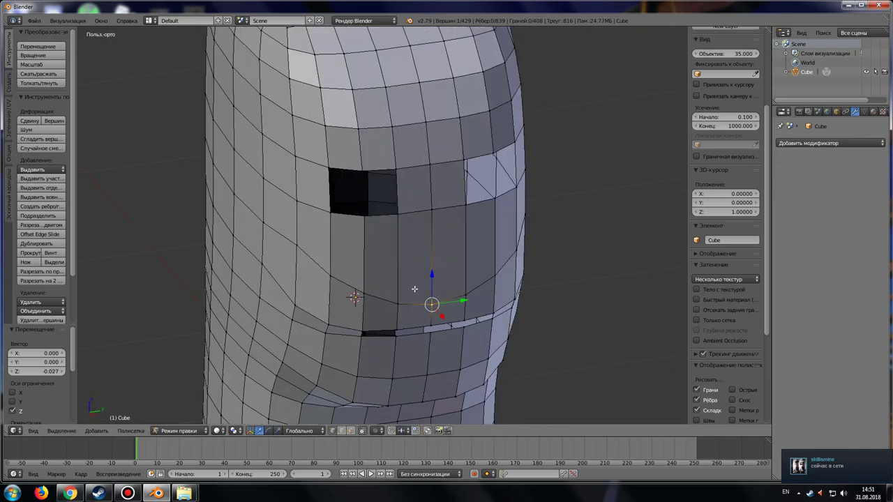
In face select mode, pick the four faces above the mouth.
{"action": "key", "text": "3"}
{"action": "right_click", "coordinate": [411, 289]}
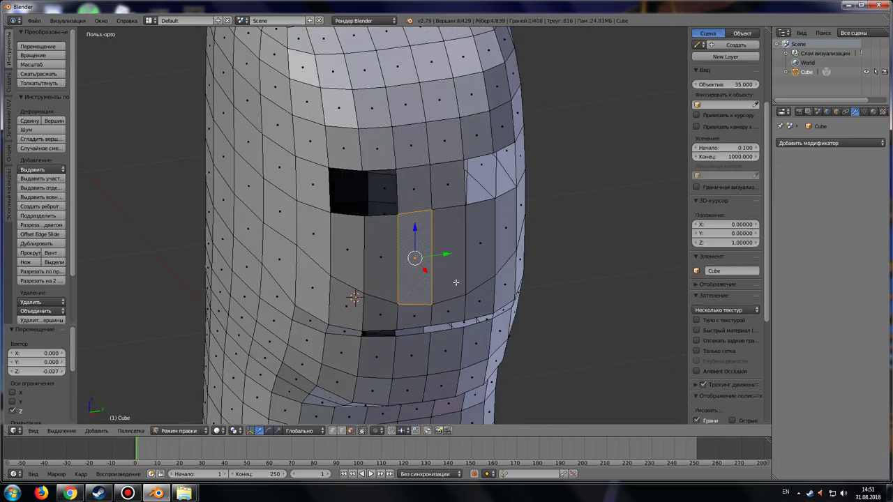
{"action": "right_click", "coordinate": [448, 253]}
{"action": "right_click", "coordinate": [416, 196], "text": "shift"}
{"action": "right_click", "coordinate": [436, 192], "text": "shift"}
{"action": "right_click", "coordinate": [417, 249], "text": "shift"}
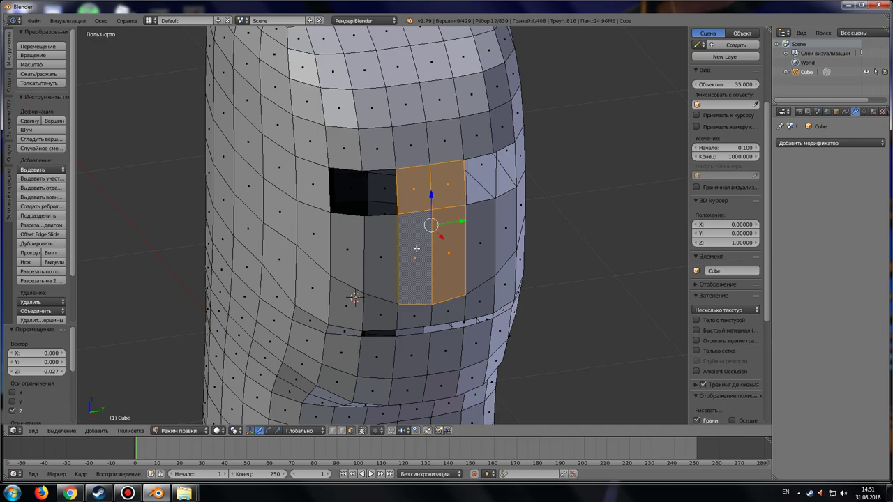
Extrude the four faces outward into a nose block and adjust its depth along X.
{"action": "key", "text": "e"}
{"action": "key", "text": "Escape"}
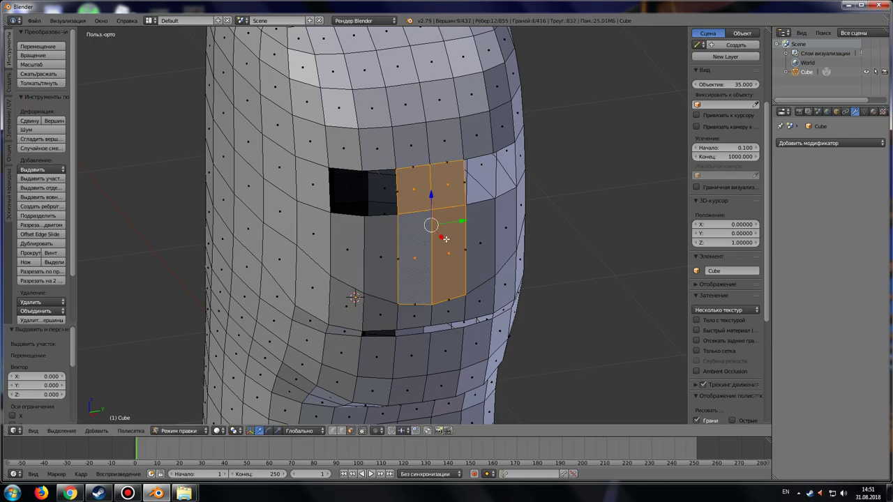
{"action": "key", "text": "e"}
{"action": "left_click", "coordinate": [458, 256]}
{"action": "middle_click_drag", "start_coordinate": [458, 256], "coordinate": [550, 282]}
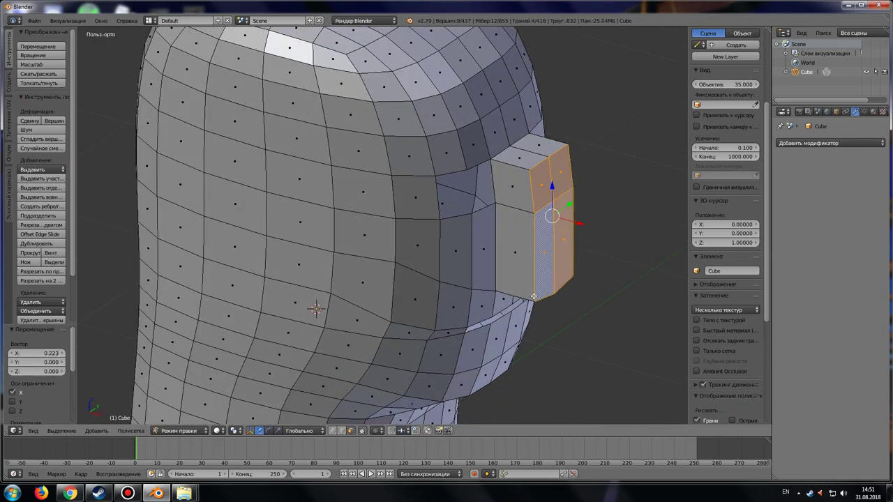
{"action": "key", "text": "KP_1"}
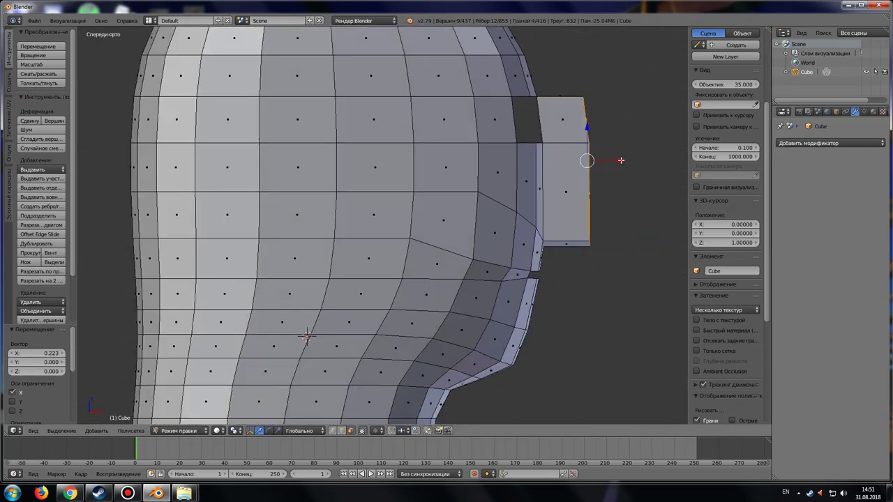
{"action": "left_click", "coordinate": [609, 164]}
{"action": "middle_click_drag", "start_coordinate": [582, 195], "coordinate": [533, 217]}
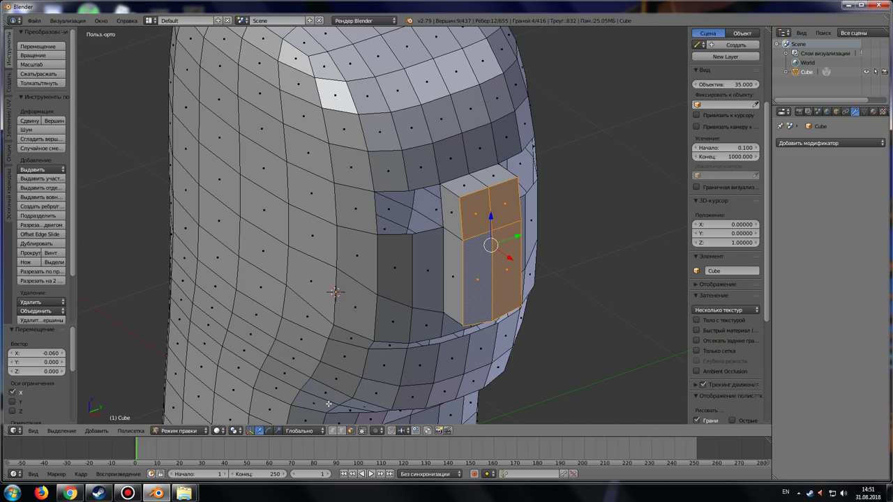
{"action": "key", "text": "g"}
{"action": "key", "text": "x"}
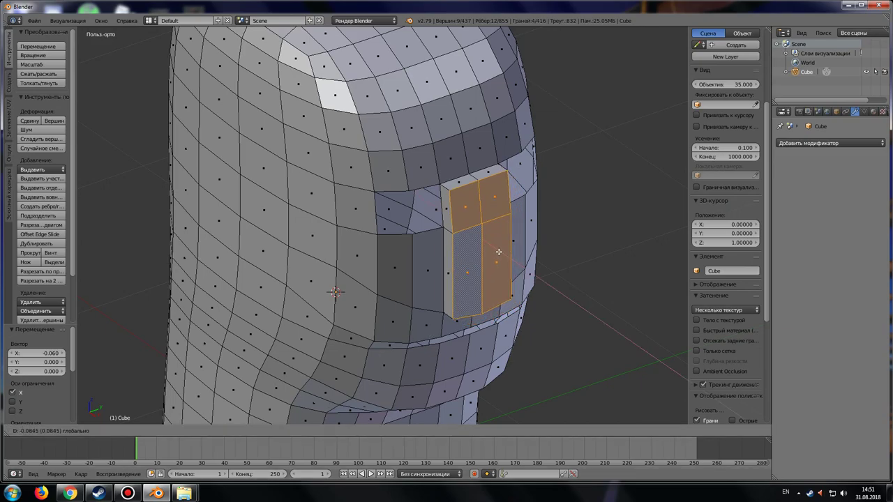
{"action": "left_click", "coordinate": [497, 252]}
Pull the nose block's two top edges back in along X.
{"action": "right_click", "coordinate": [481, 185]}
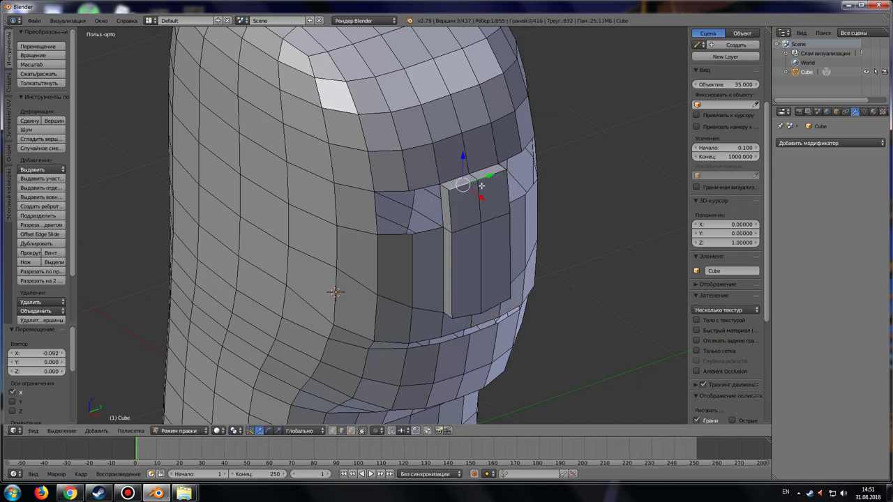
{"action": "right_click", "coordinate": [494, 178], "text": "shift"}
{"action": "key", "text": "KP_1"}
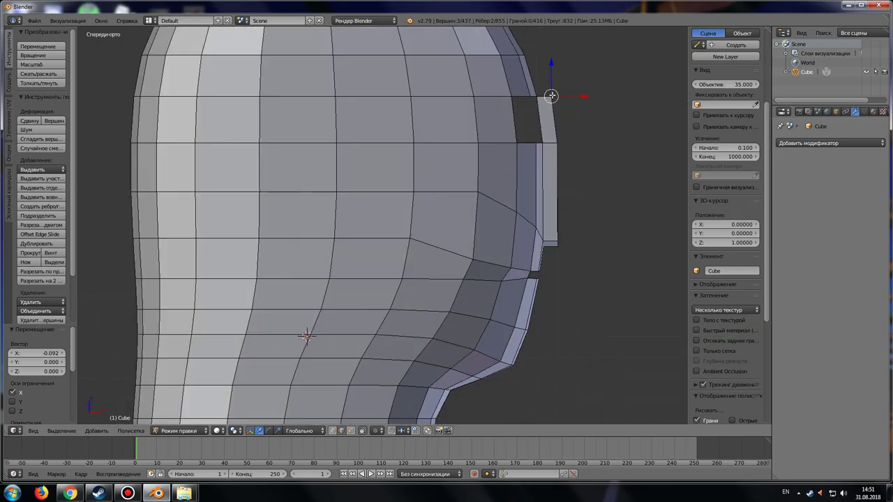
{"action": "key", "text": "g"}
{"action": "key", "text": "x"}
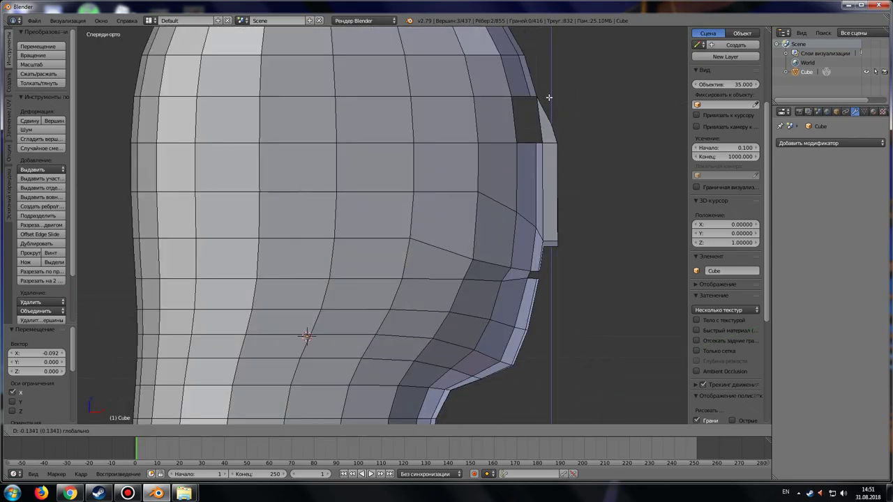
{"action": "left_click", "coordinate": [548, 101]}
{"action": "middle_click_drag", "start_coordinate": [548, 101], "coordinate": [491, 272]}
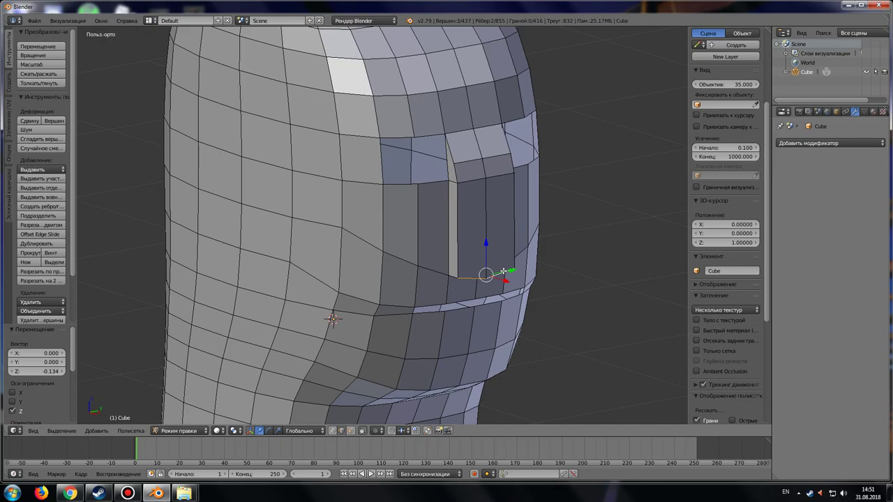
Push the nose base vertices outward along X so the front slopes.
{"action": "key", "text": "KP_1"}
{"action": "key", "text": "g"}
{"action": "key", "text": "x"}
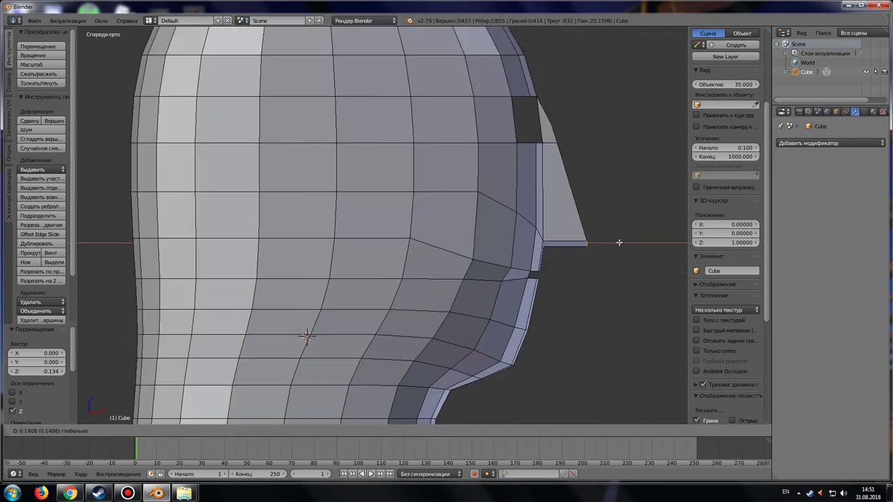
{"action": "left_click", "coordinate": [620, 243]}
{"action": "mouse_move", "coordinate": [621, 244]}
{"action": "middle_mouse_down"}
{"action": "mouse_move", "coordinate": [473, 297]}
{"action": "mouse_move", "coordinate": [353, 296]}
{"action": "middle_mouse_up"}
Select the vertical side edges of the nose.
{"action": "right_click", "coordinate": [333, 225]}
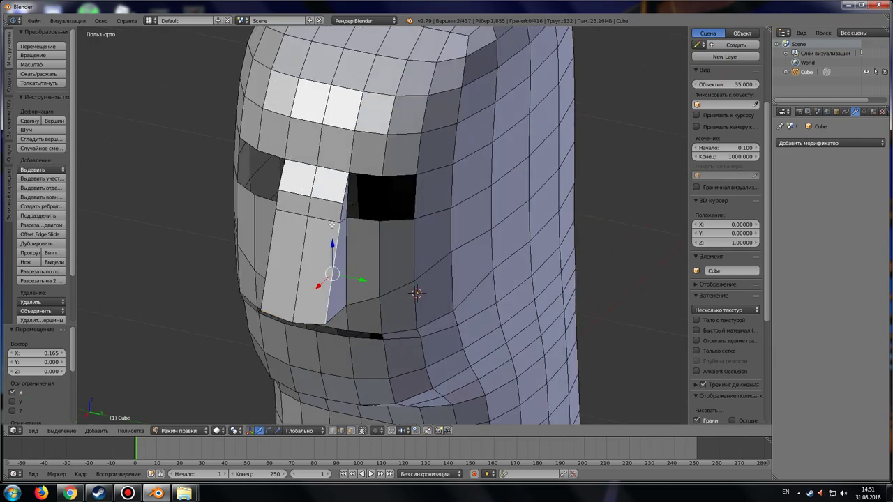
{"action": "right_click", "coordinate": [336, 214], "text": "shift"}
{"action": "right_click", "coordinate": [344, 192], "text": "shift"}
{"action": "middle_click_drag", "start_coordinate": [272, 199], "coordinate": [425, 210]}
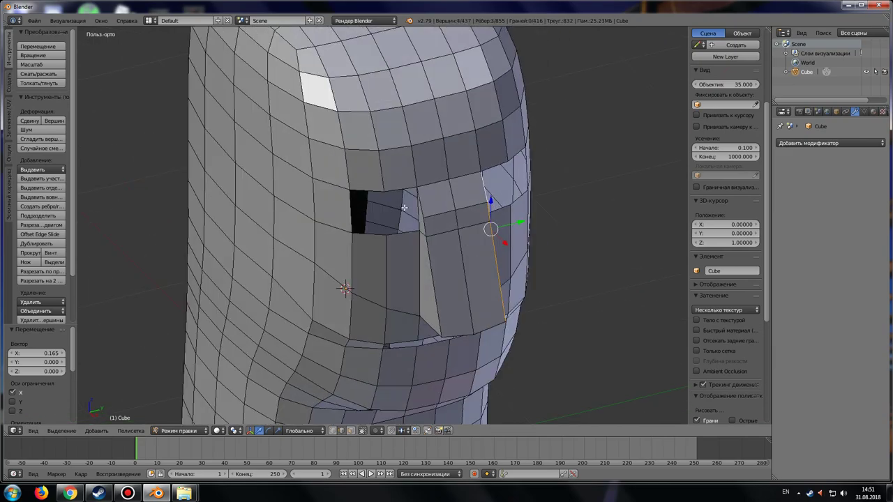
{"action": "right_click", "coordinate": [426, 209], "text": "shift"}
{"action": "right_click", "coordinate": [426, 229], "text": "shift"}
{"action": "right_click", "coordinate": [442, 278], "text": "shift"}
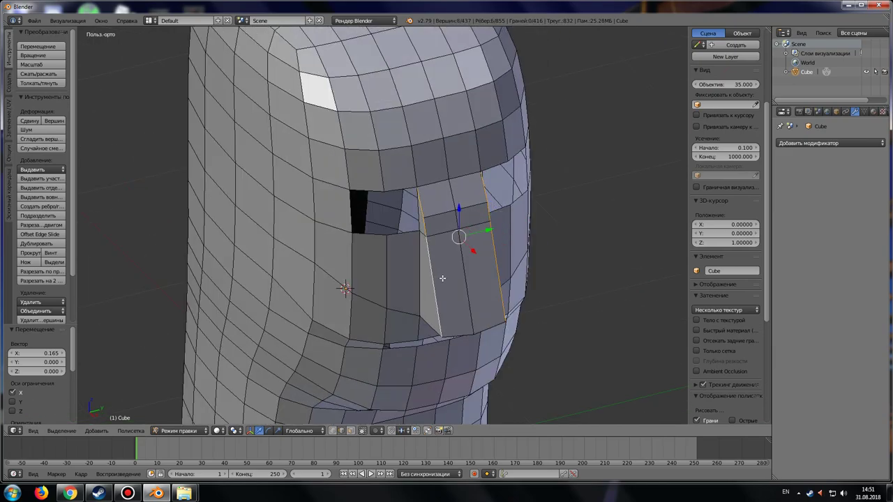
{"action": "key", "text": "KP_3"}
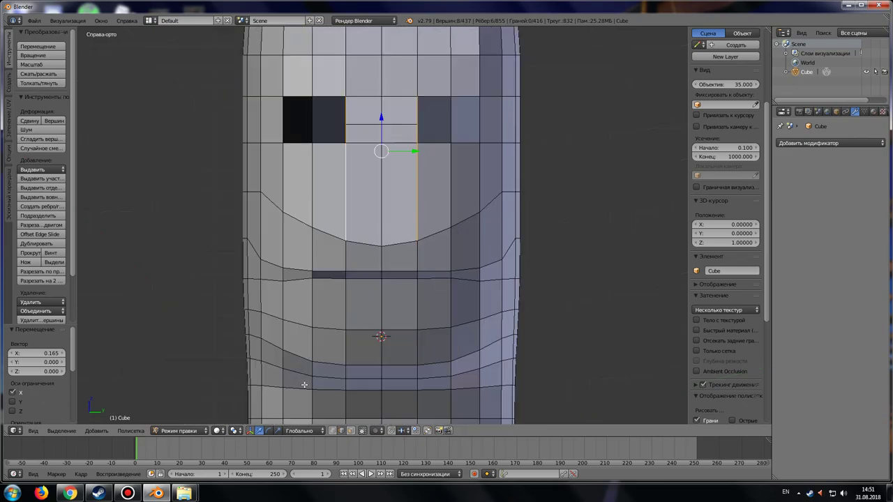
Scale the nose side edges on Y by 0.516 to narrow the nose.
{"action": "left_click", "coordinate": [278, 431]}
{"action": "left_click_drag", "start_coordinate": [416, 153], "coordinate": [402, 153]}
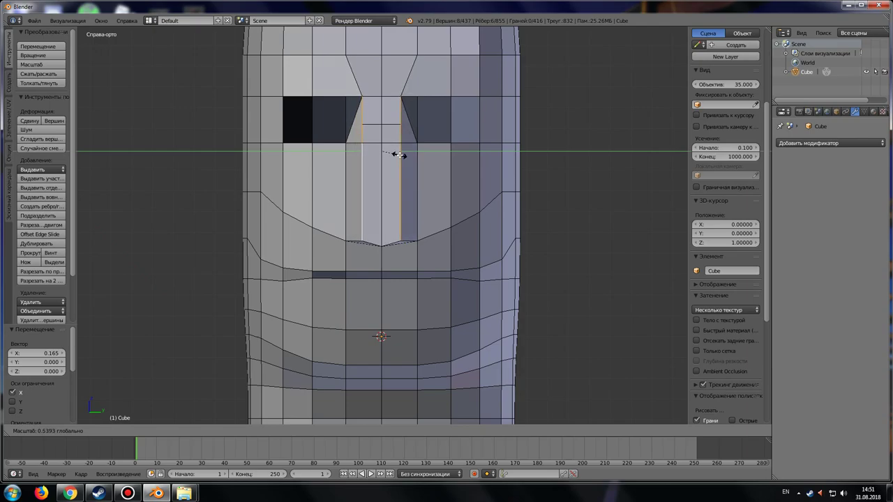
{"action": "left_click_drag", "start_coordinate": [402, 154], "coordinate": [397, 153]}
{"action": "mouse_move", "coordinate": [397, 154]}
{"action": "middle_mouse_down"}
{"action": "mouse_move", "coordinate": [506, 271]}
{"action": "mouse_move", "coordinate": [457, 281]}
{"action": "middle_mouse_up"}
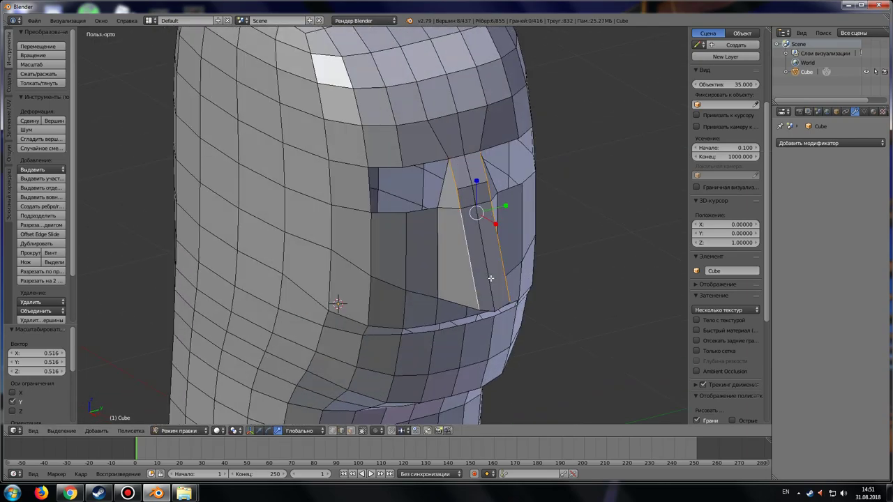
{"action": "key", "text": "KP_3"}
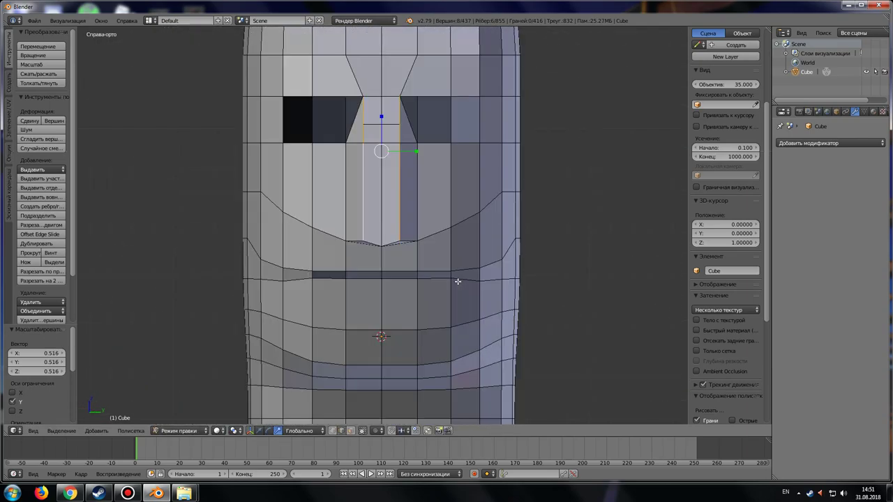
{"action": "middle_click_drag", "start_coordinate": [382, 239], "coordinate": [452, 286]}
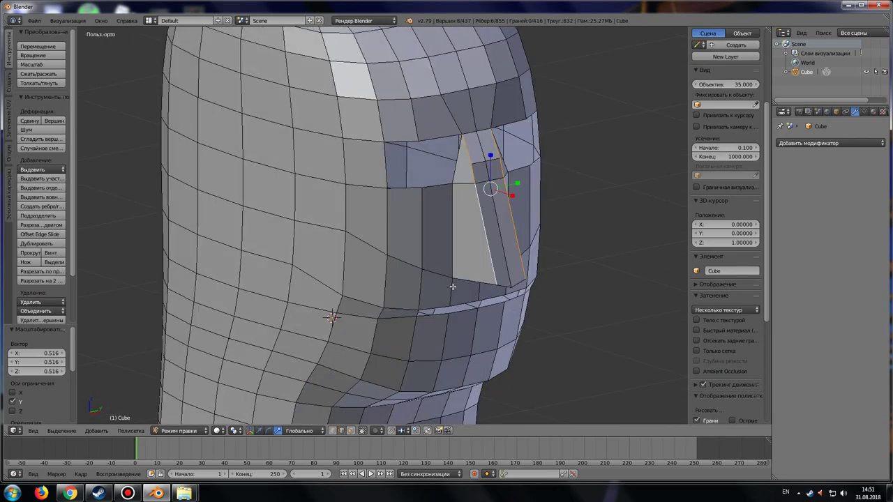
Select the nose's front ridge edge and view it zoomed-in from the side in wireframe.
{"action": "right_click", "coordinate": [499, 242]}
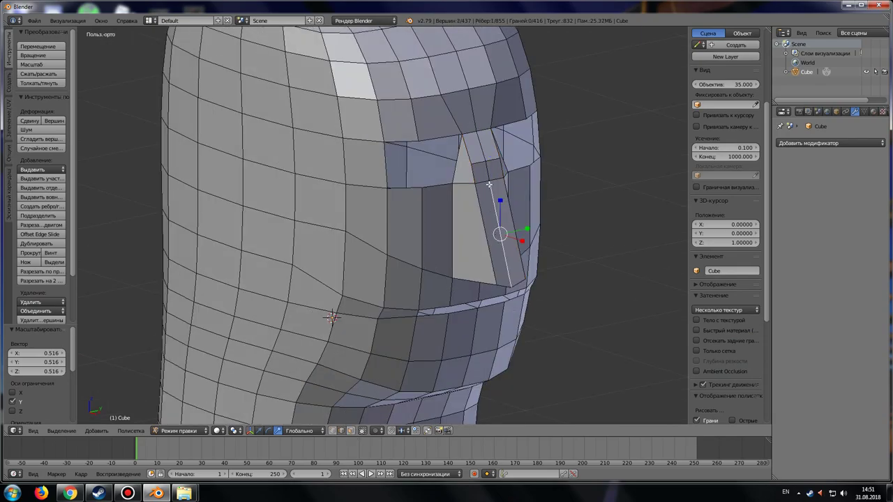
{"action": "right_click", "coordinate": [499, 230], "text": "shift"}
{"action": "key", "text": "KP_3"}
{"action": "key", "text": "KP_1"}
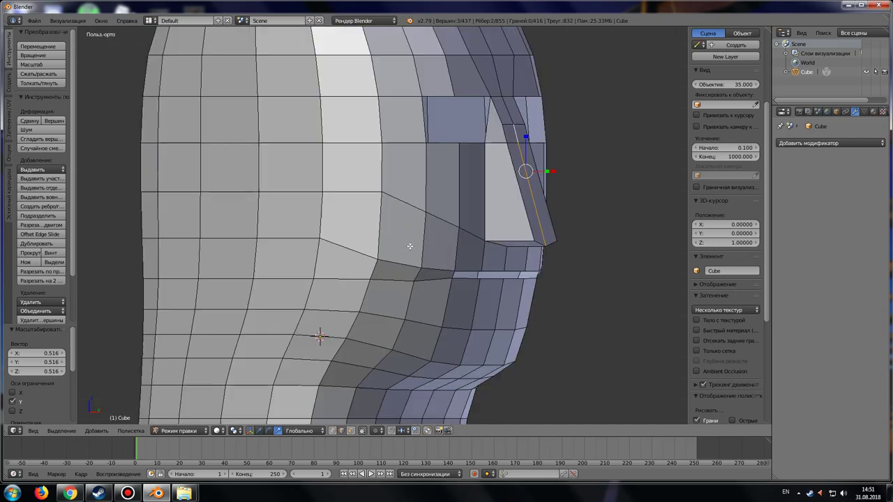
{"action": "scroll", "coordinate": [409, 245], "scroll_direction": "up", "scroll_amount": 2}
{"action": "scroll", "coordinate": [473, 249], "scroll_direction": "up", "scroll_amount": 2}
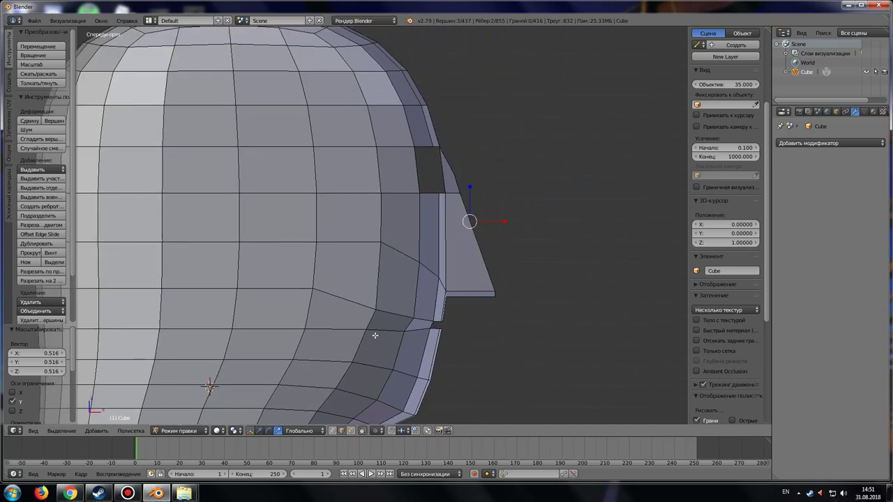
{"action": "left_click", "coordinate": [260, 430]}
{"action": "key", "text": "z"}
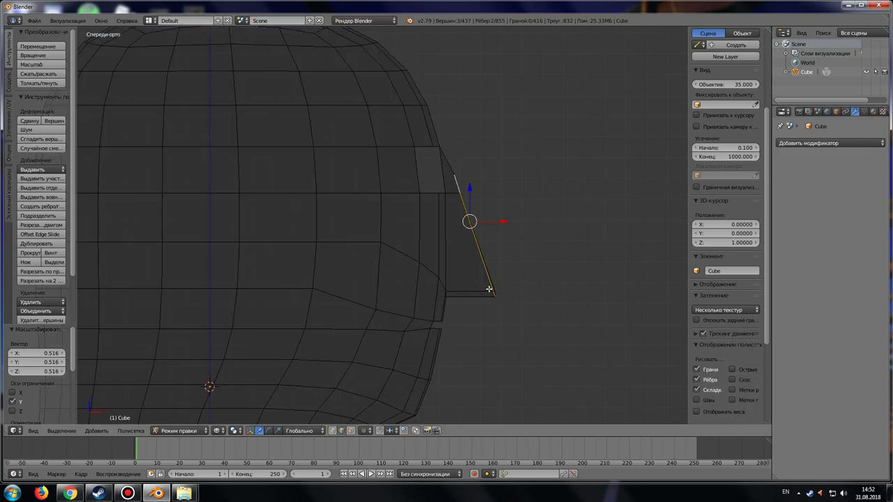
{"action": "scroll", "coordinate": [494, 242], "scroll_direction": "up", "scroll_amount": 1}
{"action": "scroll", "coordinate": [436, 259], "scroll_direction": "up", "scroll_amount": 2}
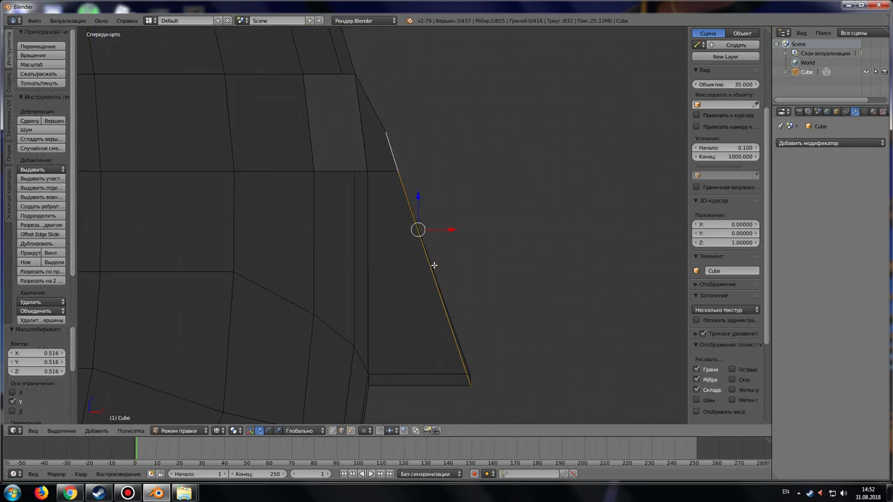
{"action": "scroll", "coordinate": [432, 241], "scroll_direction": "up", "scroll_amount": 1}
{"action": "left_click", "coordinate": [437, 218]}
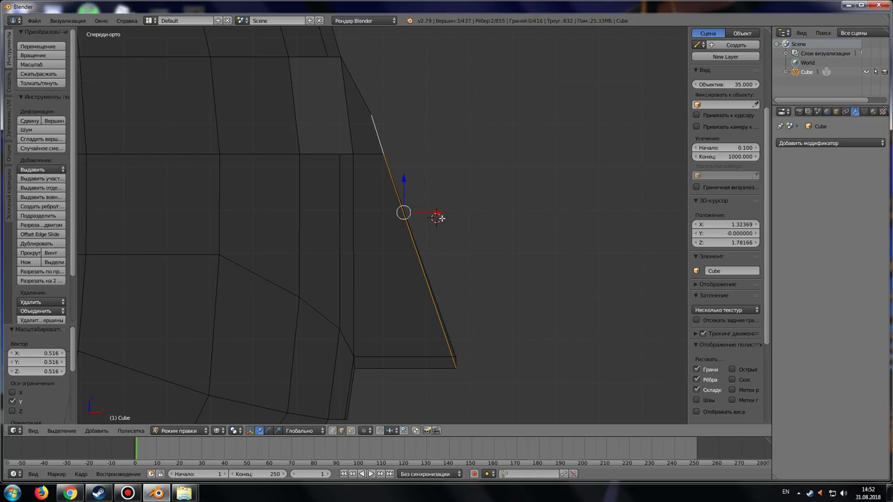
Move the ridge edge 0.026 along X and 0.018 up Z, then return to solid shading.
{"action": "key", "text": "g"}
{"action": "key", "text": "x"}
{"action": "left_click", "coordinate": [450, 212]}
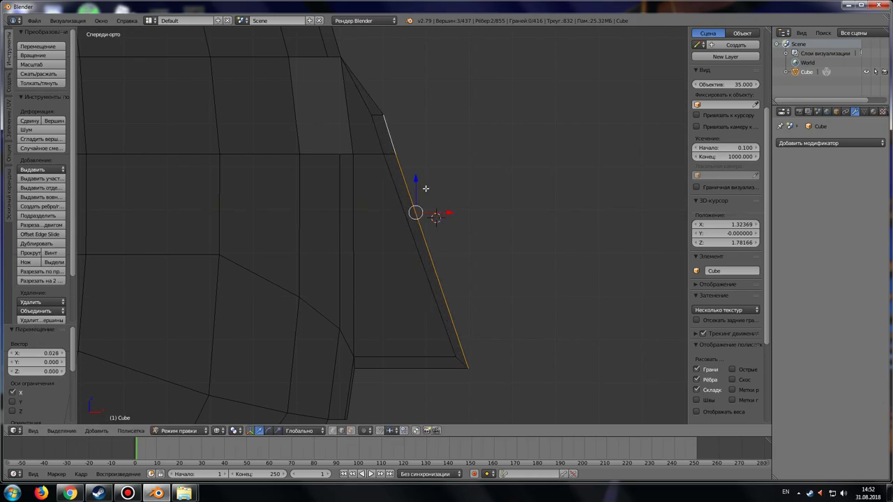
{"action": "key", "text": "g"}
{"action": "key", "text": "z"}
{"action": "left_click", "coordinate": [418, 174]}
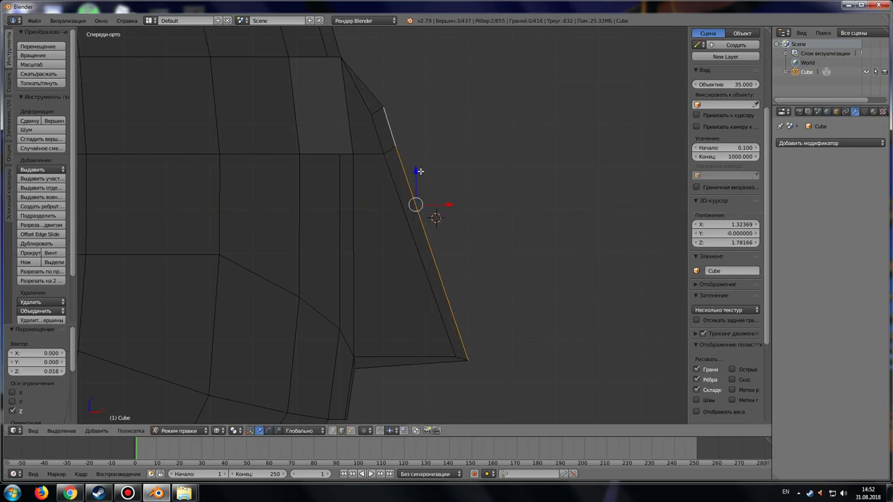
{"action": "mouse_move", "coordinate": [418, 174]}
{"action": "middle_mouse_down"}
{"action": "mouse_move", "coordinate": [359, 202]}
{"action": "mouse_move", "coordinate": [332, 200]}
{"action": "mouse_move", "coordinate": [358, 223]}
{"action": "middle_mouse_up"}
{"action": "key", "text": "z"}
{"action": "scroll", "coordinate": [357, 231], "scroll_direction": "down", "scroll_amount": 3}
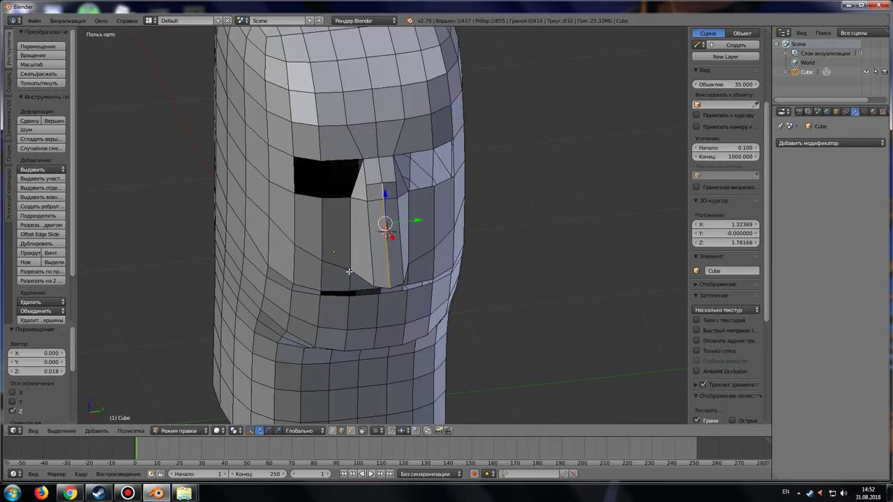
{"action": "middle_click_drag", "start_coordinate": [349, 272], "coordinate": [348, 367]}
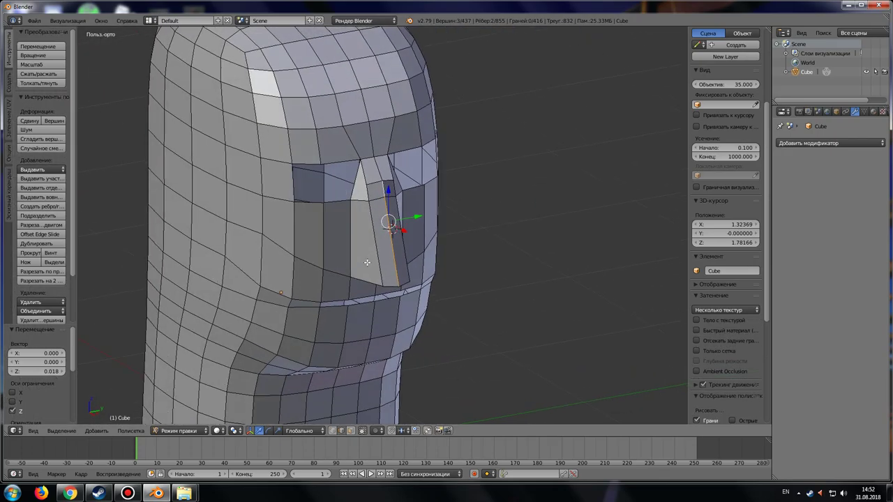
{"action": "right_click", "coordinate": [294, 197]}
Select the eye-socket corner vertices and scale them on Z to 0.282.
{"action": "middle_click_drag", "start_coordinate": [300, 187], "coordinate": [335, 188]}
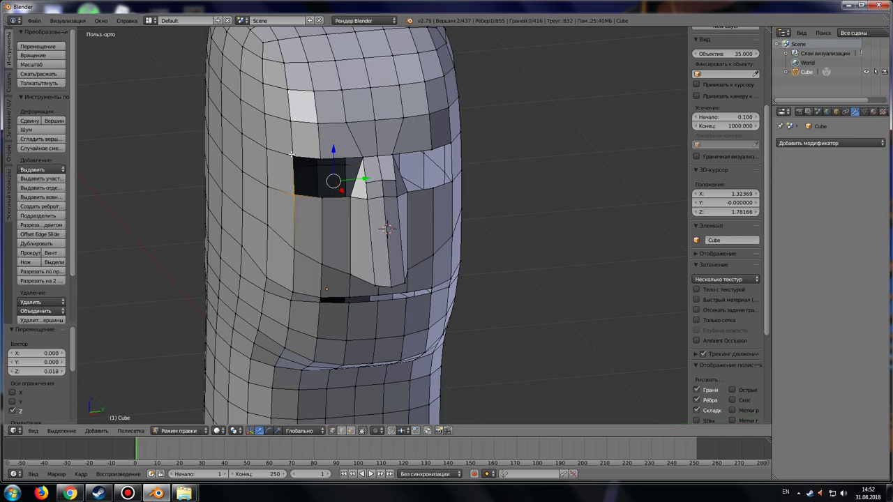
{"action": "right_click", "coordinate": [453, 141], "text": "shift"}
{"action": "right_click", "coordinate": [452, 183], "text": "shift"}
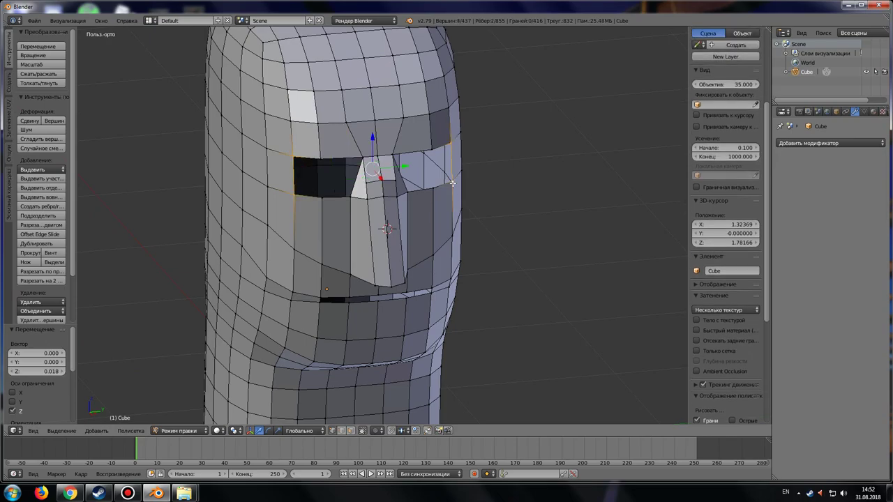
{"action": "key", "text": "KP_1"}
{"action": "scroll", "coordinate": [453, 183], "scroll_direction": "up", "scroll_amount": 1}
{"action": "scroll", "coordinate": [453, 183], "scroll_direction": "up", "scroll_amount": 3}
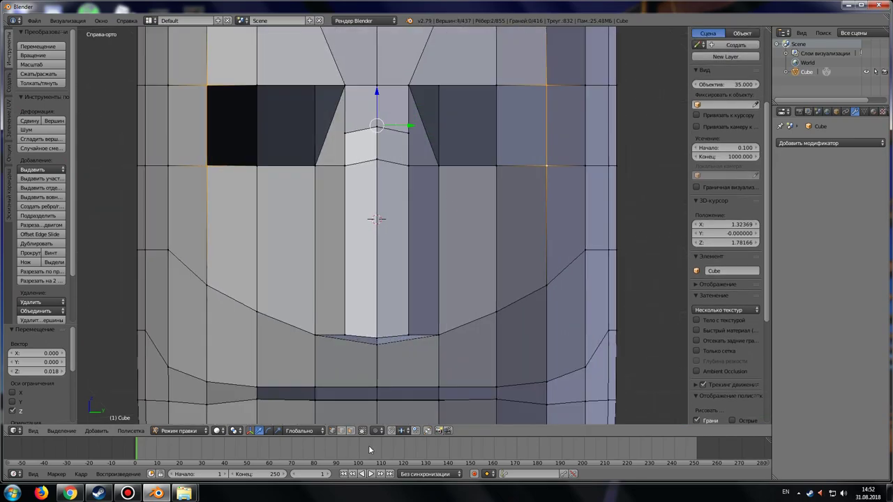
{"action": "left_click", "coordinate": [279, 431]}
{"action": "middle_click_drag", "start_coordinate": [372, 95], "coordinate": [378, 147], "text": "shift"}
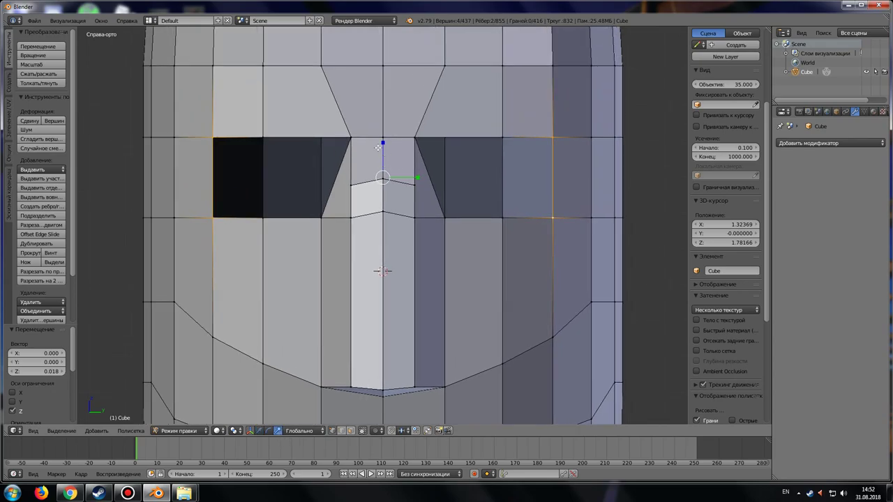
{"action": "left_click_drag", "start_coordinate": [381, 144], "coordinate": [380, 168]}
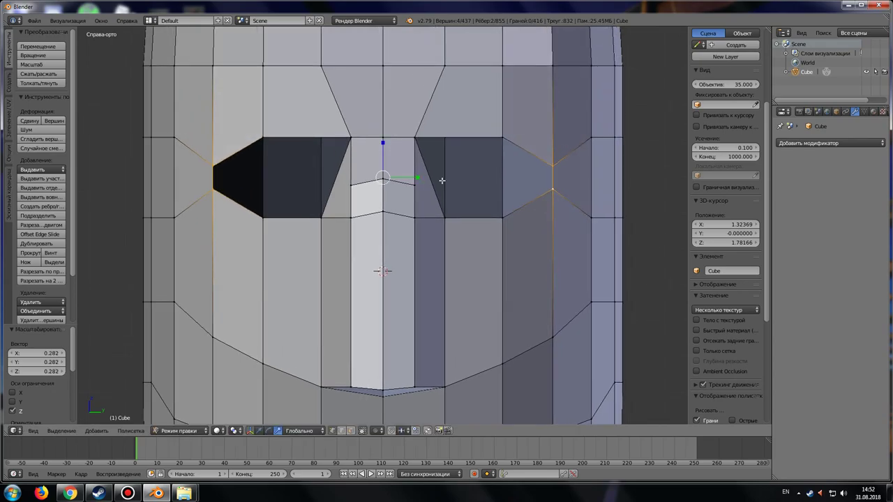
Select the four nose-bridge vertices and squeeze them together on Z.
{"action": "right_click", "coordinate": [444, 216]}
{"action": "right_click", "coordinate": [415, 138], "text": "shift"}
{"action": "right_click", "coordinate": [350, 138], "text": "shift"}
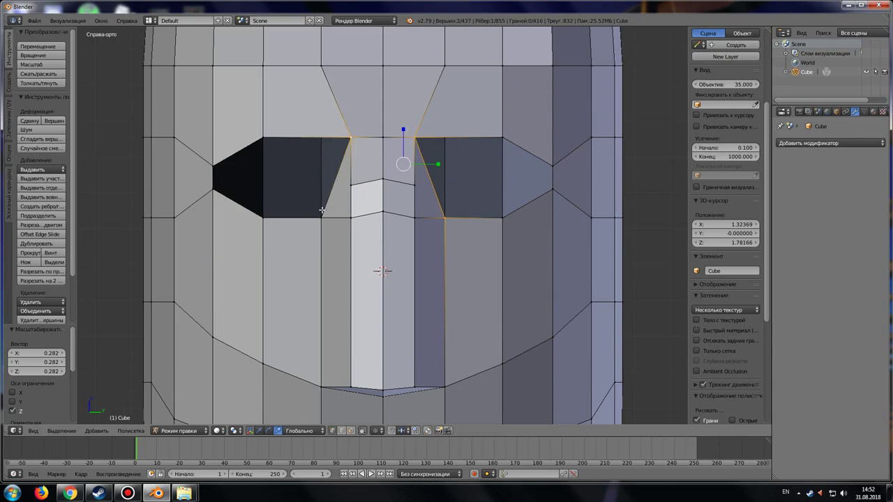
{"action": "right_click", "coordinate": [321, 218], "text": "shift"}
{"action": "left_click_drag", "start_coordinate": [383, 144], "coordinate": [383, 158]}
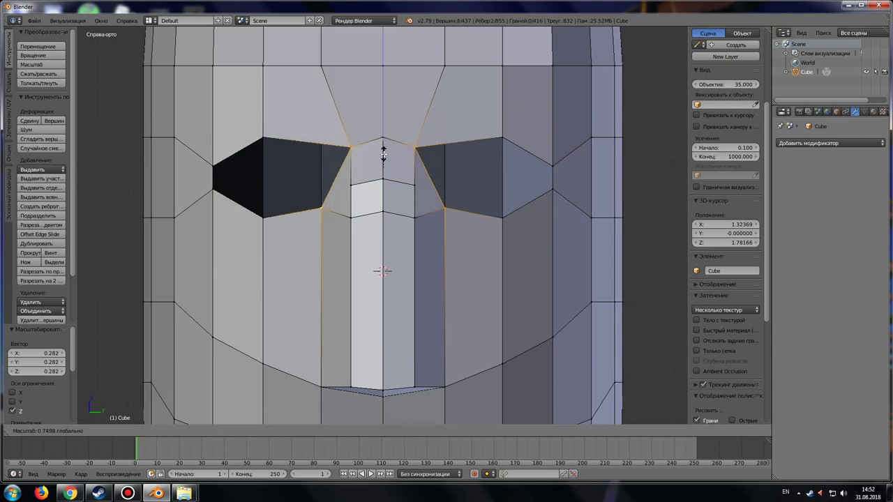
Rescale the four outer eye-corner vertices by 0.857 and orbit to inspect the head.
{"action": "right_click", "coordinate": [502, 218]}
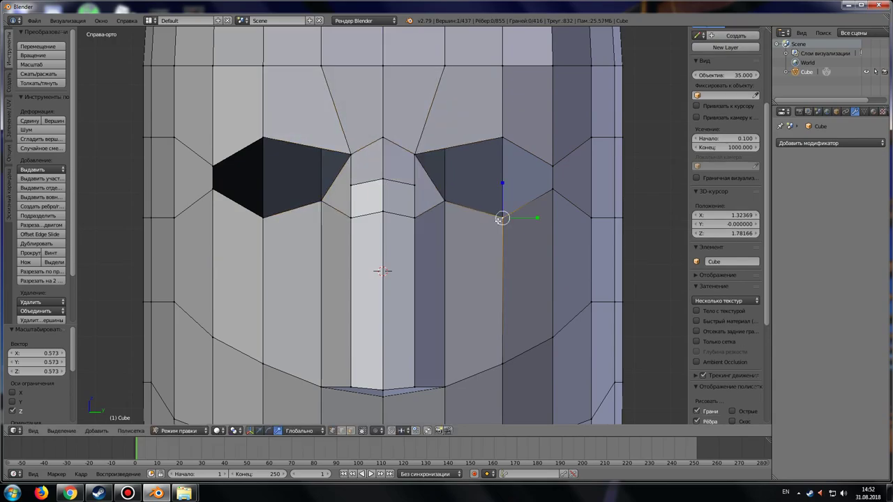
{"action": "right_click", "coordinate": [264, 217], "text": "shift"}
{"action": "right_click", "coordinate": [264, 139], "text": "shift"}
{"action": "right_click", "coordinate": [502, 138], "text": "shift"}
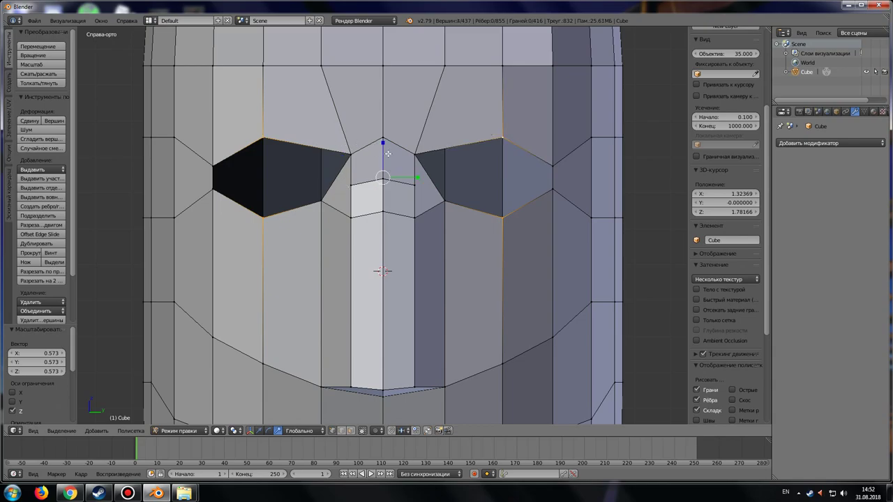
{"action": "left_click", "coordinate": [387, 143]}
{"action": "key", "text": "s"}
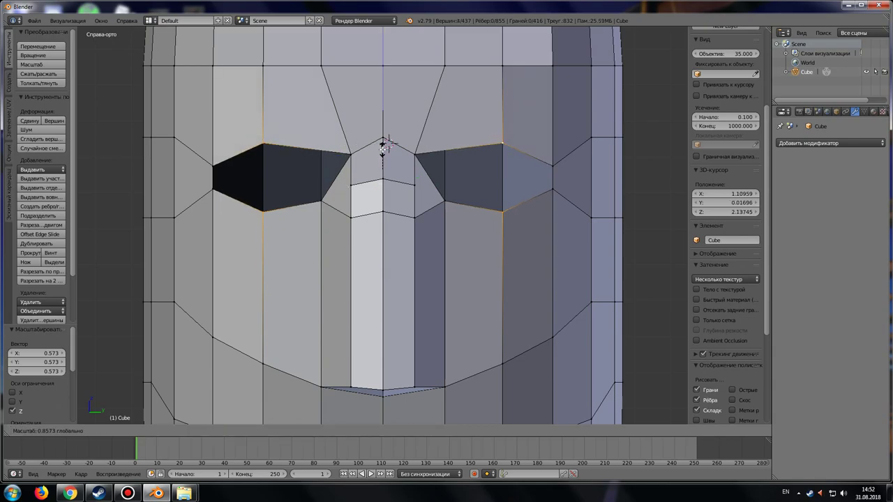
{"action": "left_click", "coordinate": [544, 195]}
{"action": "mouse_move", "coordinate": [544, 196]}
{"action": "middle_mouse_down"}
{"action": "mouse_move", "coordinate": [574, 218]}
{"action": "mouse_move", "coordinate": [330, 217]}
{"action": "middle_mouse_up"}
{"action": "scroll", "coordinate": [355, 225], "scroll_direction": "down", "scroll_amount": 5}
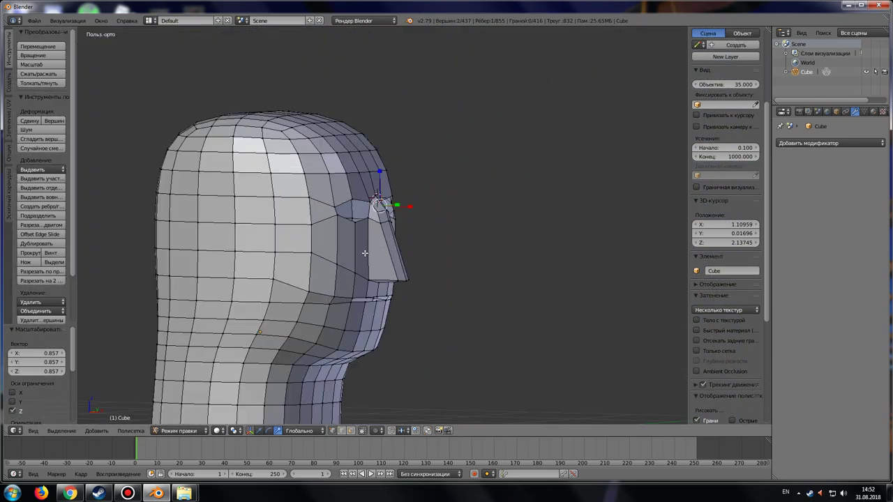
{"action": "mouse_move", "coordinate": [365, 254]}
{"action": "middle_mouse_down"}
{"action": "mouse_move", "coordinate": [272, 276]}
{"action": "mouse_move", "coordinate": [358, 258]}
{"action": "middle_mouse_up"}
{"action": "scroll", "coordinate": [358, 257], "scroll_direction": "up", "scroll_amount": 2}
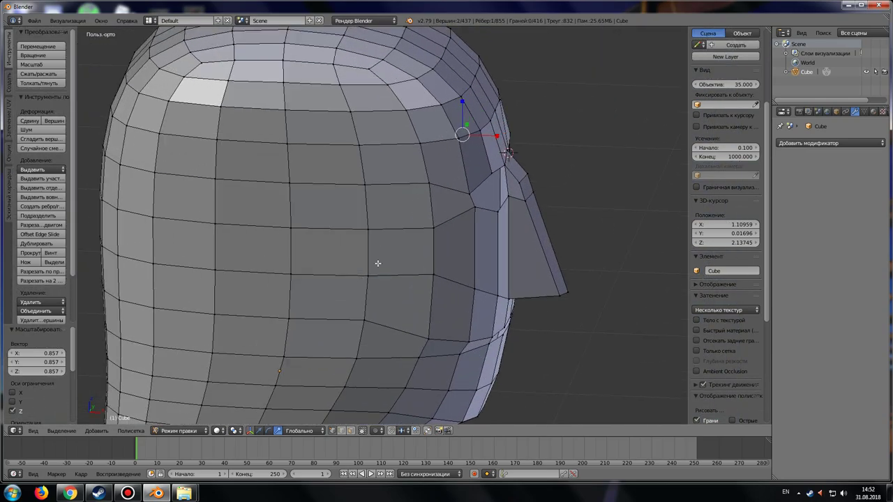
{"action": "scroll", "coordinate": [378, 263], "scroll_direction": "up", "scroll_amount": 1}
In face select mode, pick faces on the head's side, checking in front wireframe view.
{"action": "left_click", "coordinate": [350, 430]}
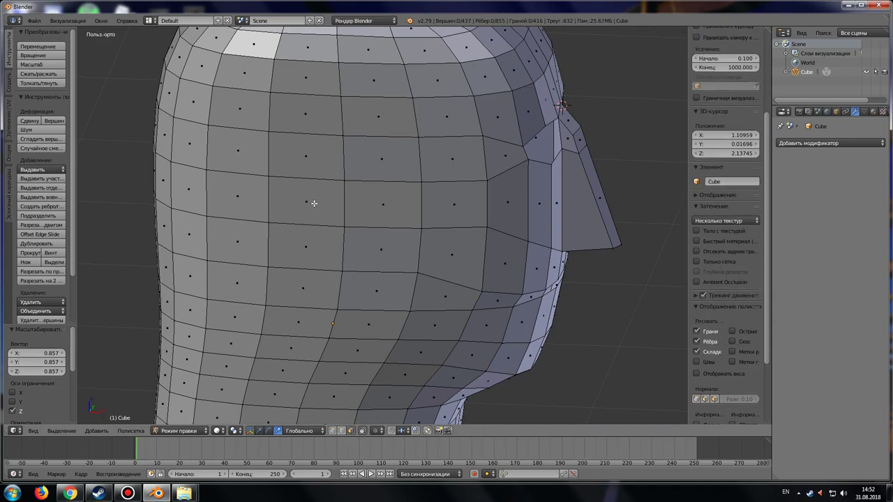
{"action": "left_click", "coordinate": [311, 203]}
{"action": "left_click", "coordinate": [306, 247], "text": "shift"}
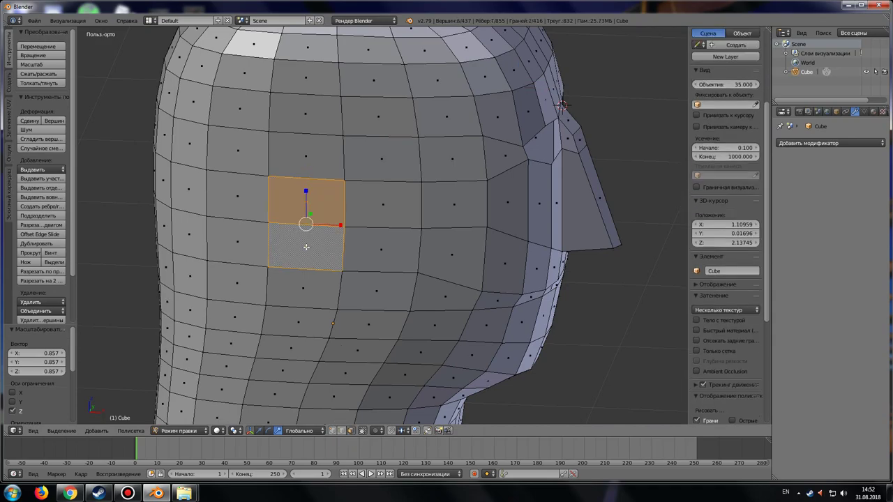
{"action": "scroll", "coordinate": [306, 247], "scroll_direction": "down", "scroll_amount": 3}
{"action": "key", "text": "KP_1"}
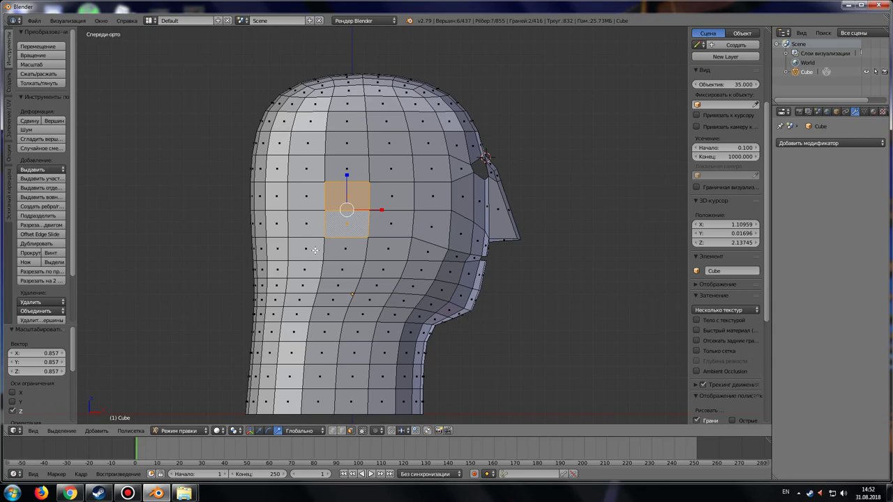
{"action": "key", "text": "z"}
{"action": "scroll", "coordinate": [358, 239], "scroll_direction": "up", "scroll_amount": 4}
{"action": "mouse_move", "coordinate": [328, 230]}
{"action": "left_mouse_down", "text": "ctrl"}
{"action": "mouse_move", "coordinate": [291, 242]}
{"action": "mouse_move", "coordinate": [351, 230]}
{"action": "left_mouse_up", "text": "ctrl"}
{"action": "scroll", "coordinate": [351, 230], "scroll_direction": "down", "scroll_amount": 4}
{"action": "key", "text": "z"}
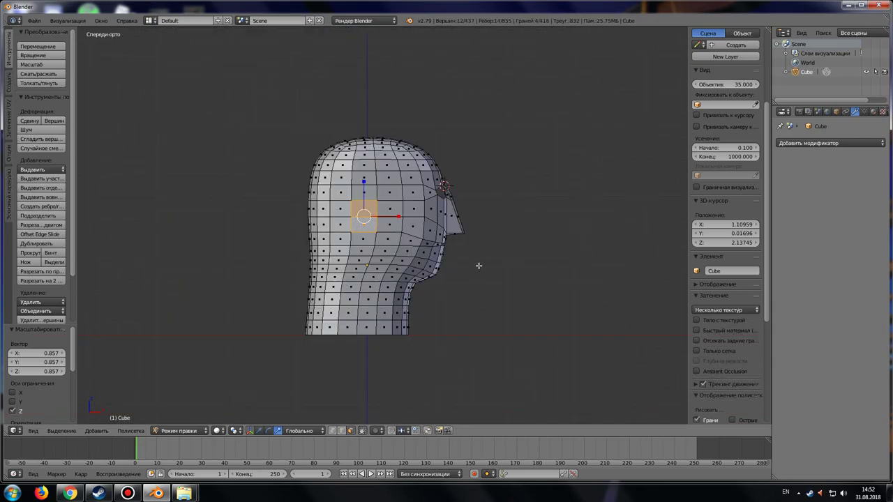
From an angled view, select the two stacked side faces where the ear will go.
{"action": "mouse_move", "coordinate": [351, 230]}
{"action": "middle_mouse_down"}
{"action": "mouse_move", "coordinate": [331, 287]}
{"action": "mouse_move", "coordinate": [469, 269]}
{"action": "middle_mouse_up"}
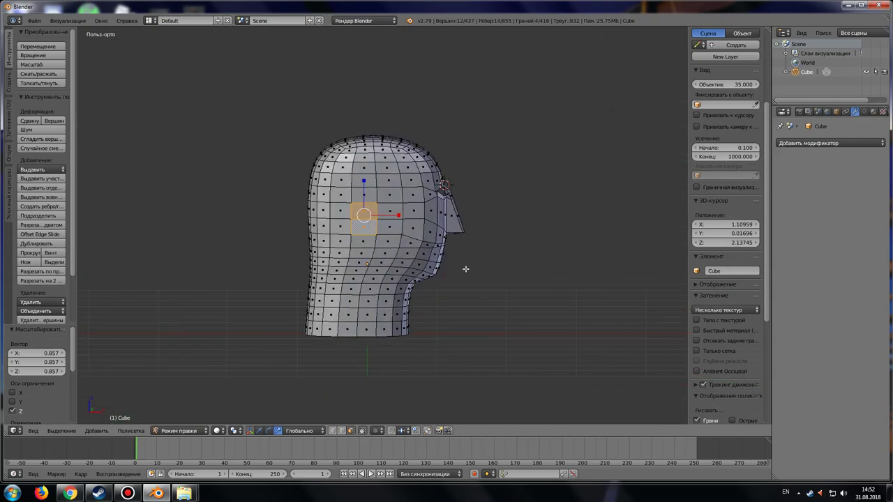
{"action": "left_click", "coordinate": [390, 198]}
{"action": "left_click", "coordinate": [389, 230], "text": "shift"}
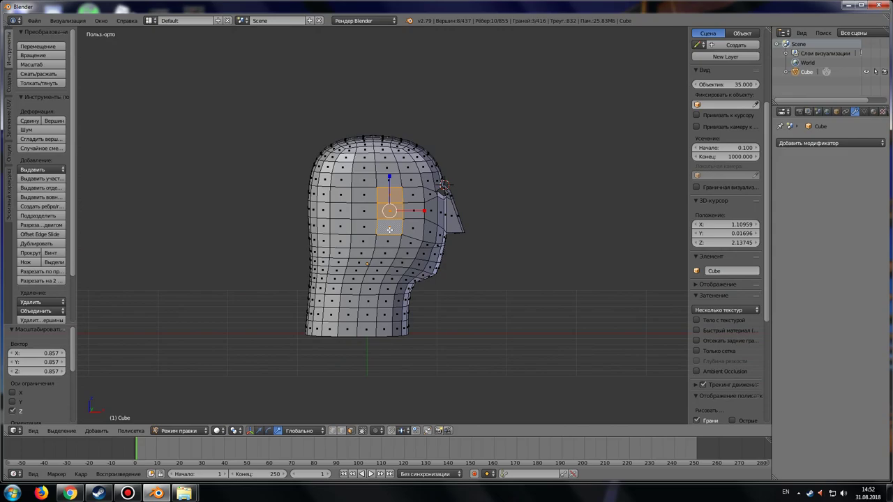
{"action": "mouse_move", "coordinate": [434, 261]}
{"action": "middle_mouse_down"}
{"action": "mouse_move", "coordinate": [399, 266]}
{"action": "mouse_move", "coordinate": [432, 264]}
{"action": "middle_mouse_up"}
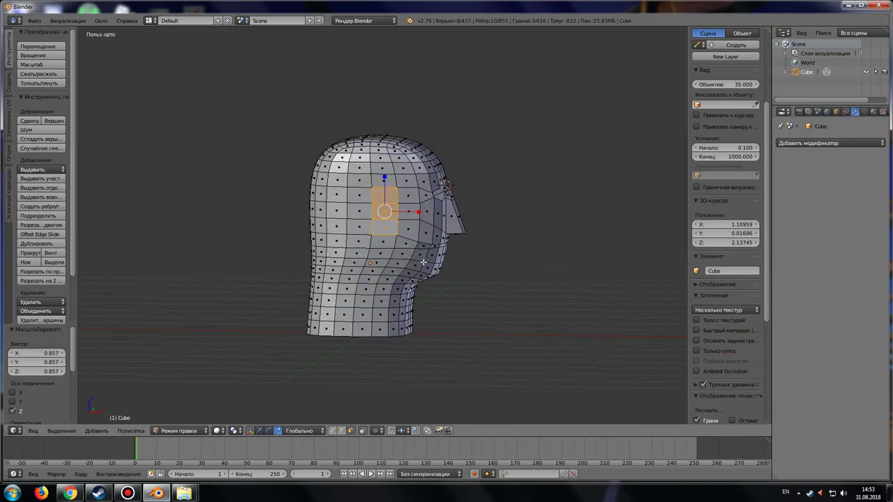
{"action": "left_click", "coordinate": [168, 432]}
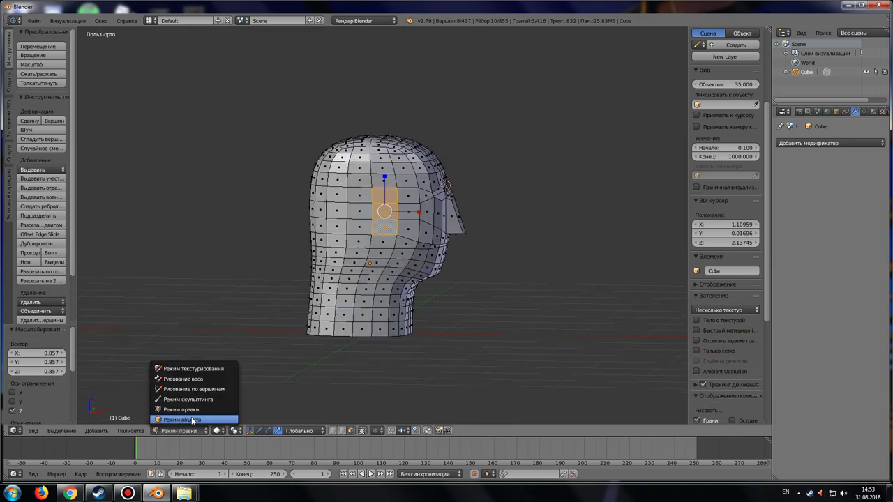
In Object Mode, scale the whole head to 0.871 along X.
{"action": "left_click", "coordinate": [178, 419]}
{"action": "key", "text": "s"}
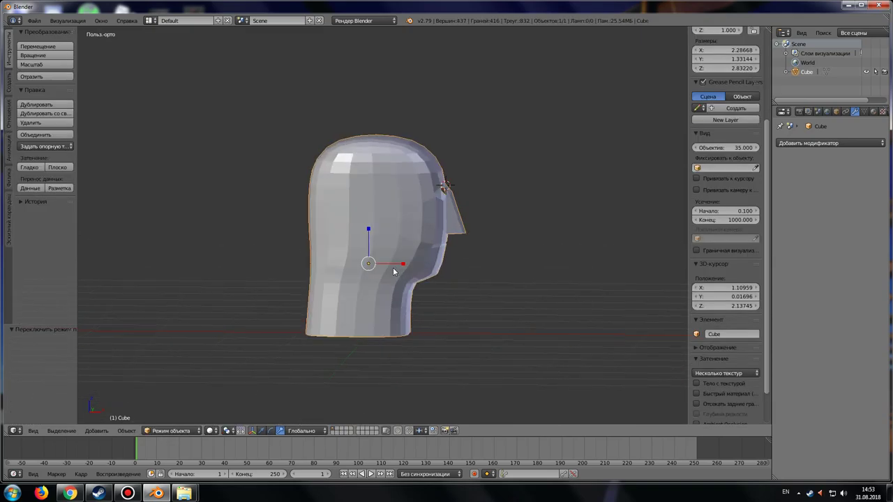
{"action": "key", "text": "x"}
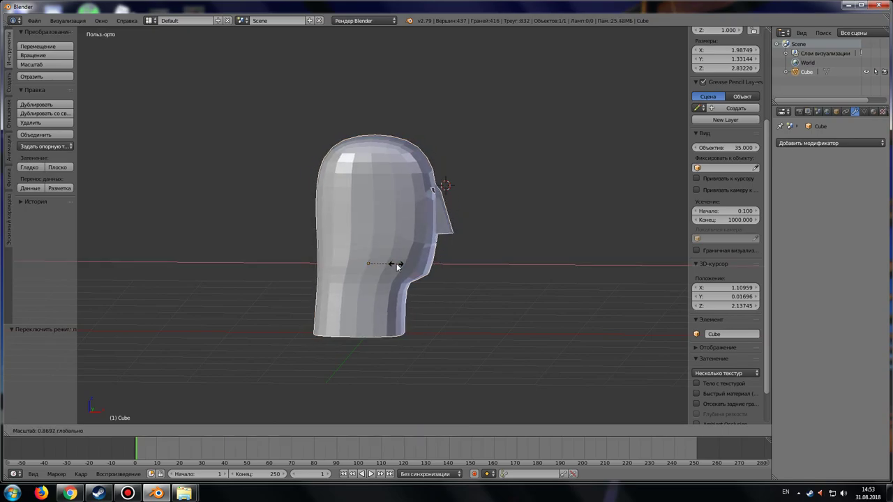
{"action": "left_click", "coordinate": [398, 264]}
{"action": "scroll", "coordinate": [370, 345], "scroll_direction": "up", "scroll_amount": 2}
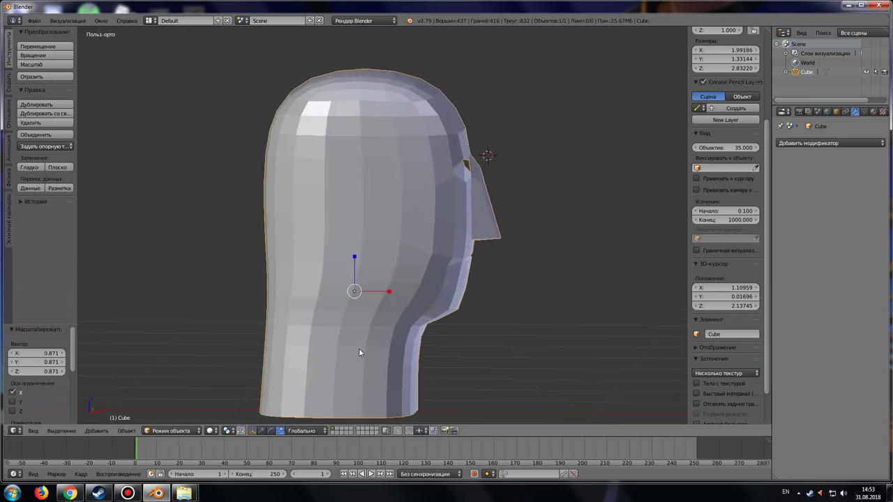
{"action": "mouse_move", "coordinate": [350, 394]}
{"action": "middle_mouse_down", "text": "shift"}
{"action": "mouse_move", "coordinate": [361, 317]}
{"action": "mouse_move", "coordinate": [330, 334]}
{"action": "mouse_move", "coordinate": [307, 321]}
{"action": "middle_mouse_up", "text": "shift"}
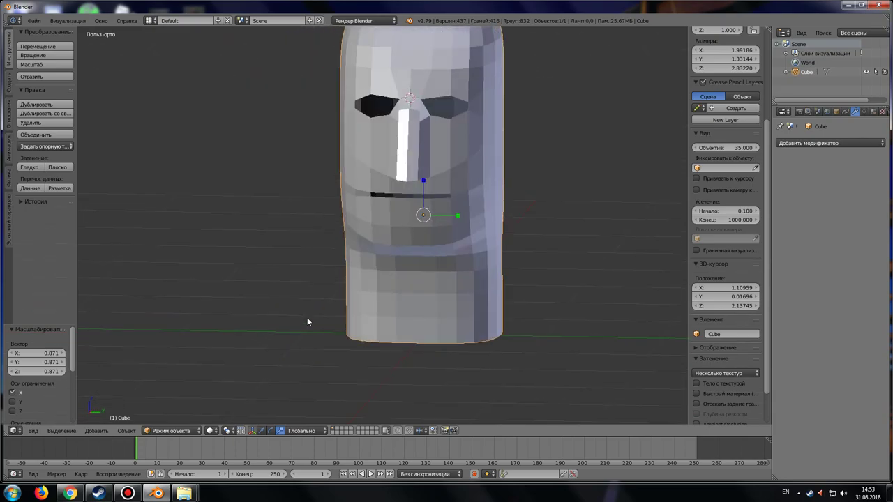
Shrink the head slightly along Y to 0.985 and return to Edit Mode.
{"action": "key", "text": "s"}
{"action": "key", "text": "y"}
{"action": "left_click", "coordinate": [454, 217]}
{"action": "mouse_move", "coordinate": [455, 301]}
{"action": "middle_mouse_down"}
{"action": "mouse_move", "coordinate": [391, 301]}
{"action": "mouse_move", "coordinate": [384, 289]}
{"action": "mouse_move", "coordinate": [397, 281]}
{"action": "middle_mouse_up"}
{"action": "left_click", "coordinate": [174, 430]}
{"action": "left_click", "coordinate": [189, 412]}
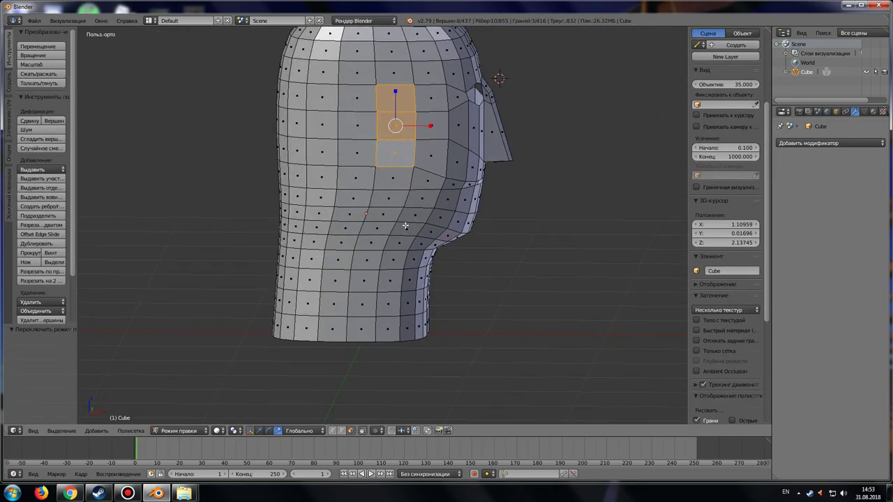
Lasso-select the three-face strip on each side of the head in front view.
{"action": "mouse_move", "coordinate": [405, 225]}
{"action": "middle_mouse_down"}
{"action": "mouse_move", "coordinate": [314, 240]}
{"action": "mouse_move", "coordinate": [379, 242]}
{"action": "middle_mouse_up"}
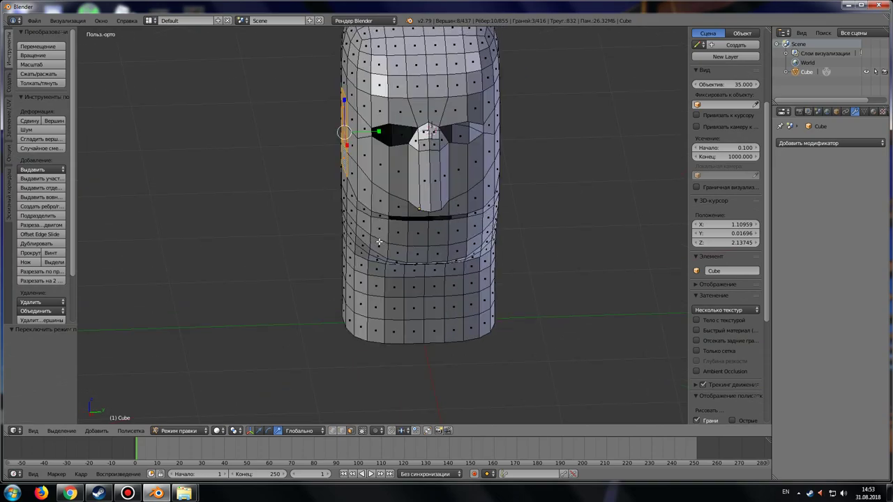
{"action": "key", "text": "KP_1"}
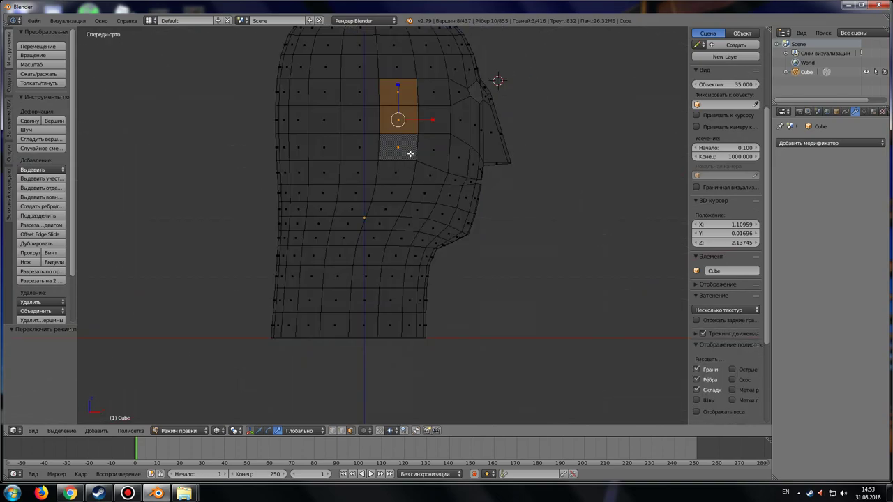
{"action": "mouse_move", "coordinate": [409, 158]}
{"action": "left_mouse_down", "text": "ctrl"}
{"action": "mouse_move", "coordinate": [389, 152]}
{"action": "mouse_move", "coordinate": [408, 152]}
{"action": "left_mouse_up", "text": "ctrl"}
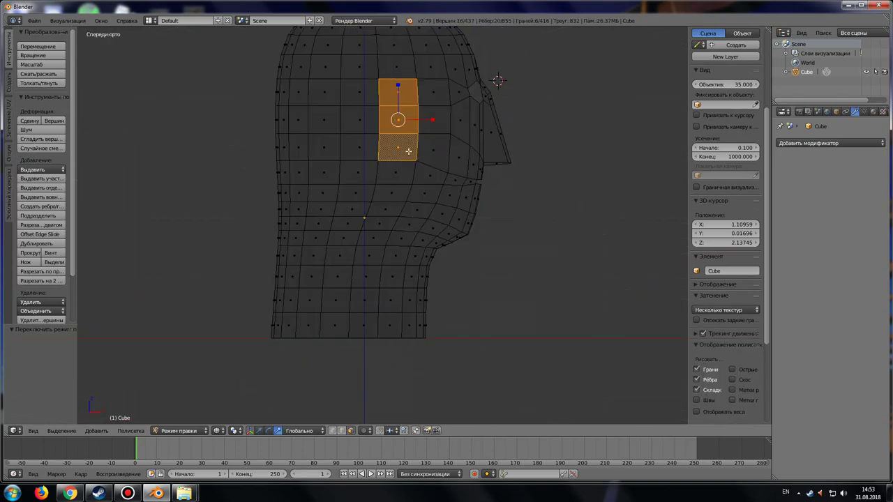
{"action": "key", "text": "z"}
{"action": "middle_click_drag", "start_coordinate": [464, 129], "coordinate": [435, 208]}
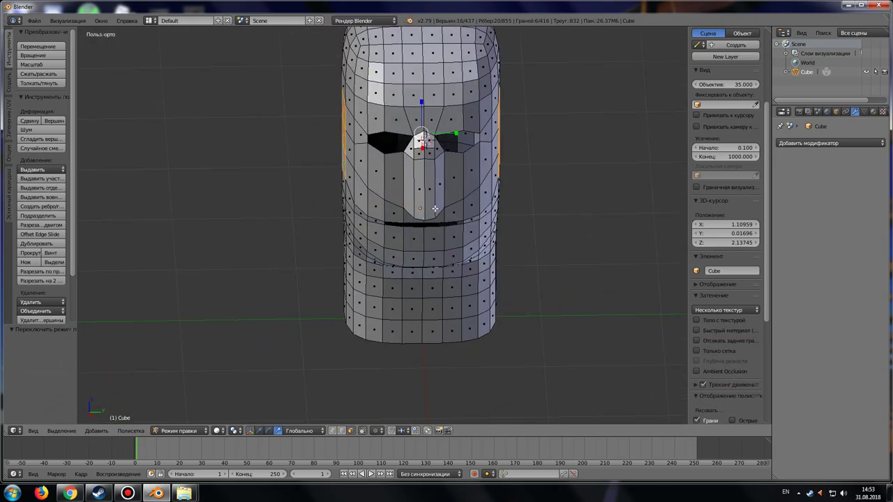
Extrude the side faces in place and scale them 1.057 along Y into ear plates.
{"action": "key", "text": "e"}
{"action": "right_click", "coordinate": [447, 204]}
{"action": "scroll", "coordinate": [461, 195], "scroll_direction": "up", "scroll_amount": 3}
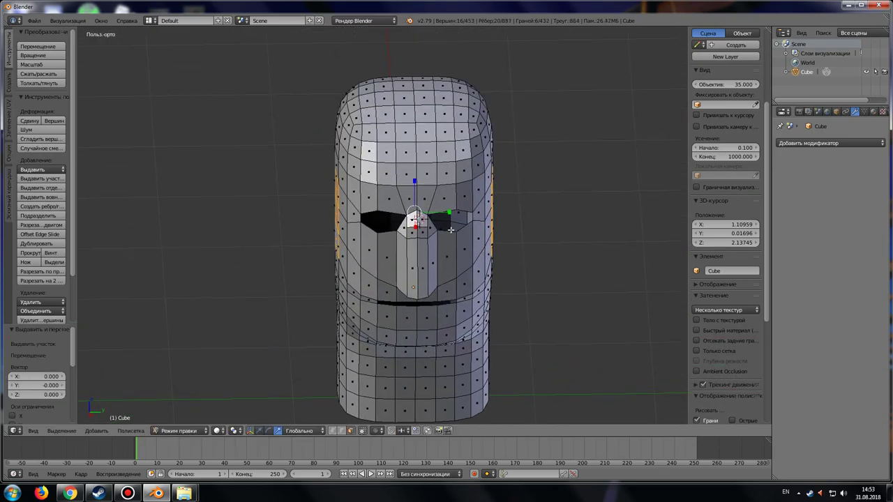
{"action": "key", "text": "s"}
{"action": "key", "text": "y"}
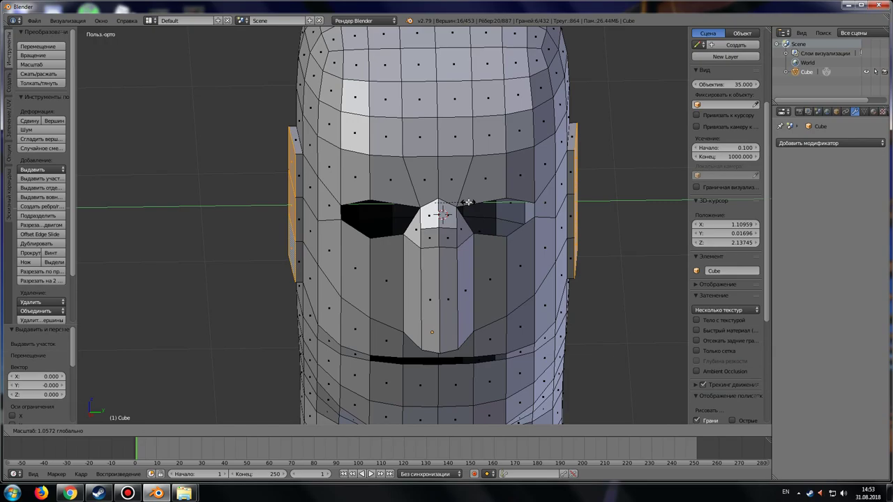
{"action": "left_click", "coordinate": [469, 203]}
{"action": "mouse_move", "coordinate": [468, 203]}
{"action": "middle_mouse_down"}
{"action": "mouse_move", "coordinate": [488, 265]}
{"action": "mouse_move", "coordinate": [454, 261]}
{"action": "mouse_move", "coordinate": [410, 326]}
{"action": "middle_mouse_up"}
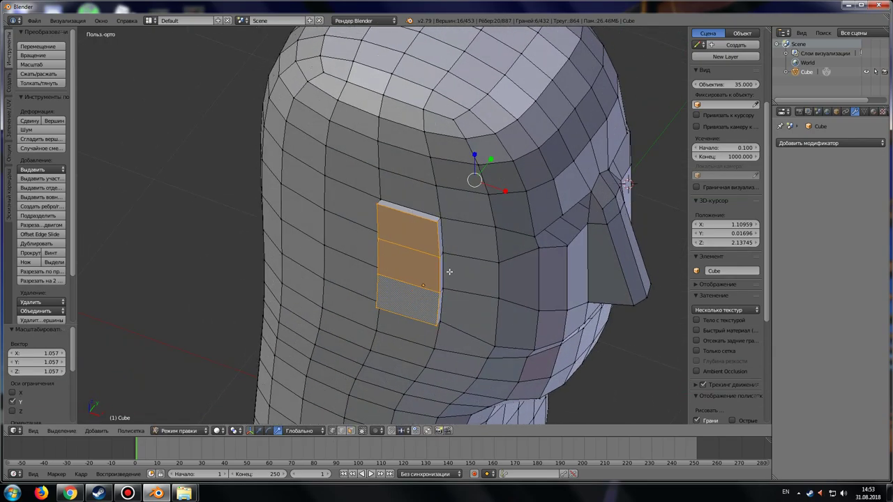
Select the ear's edge chains and slide them 0.246 along X.
{"action": "right_click", "coordinate": [440, 251]}
{"action": "right_click", "coordinate": [439, 222]}
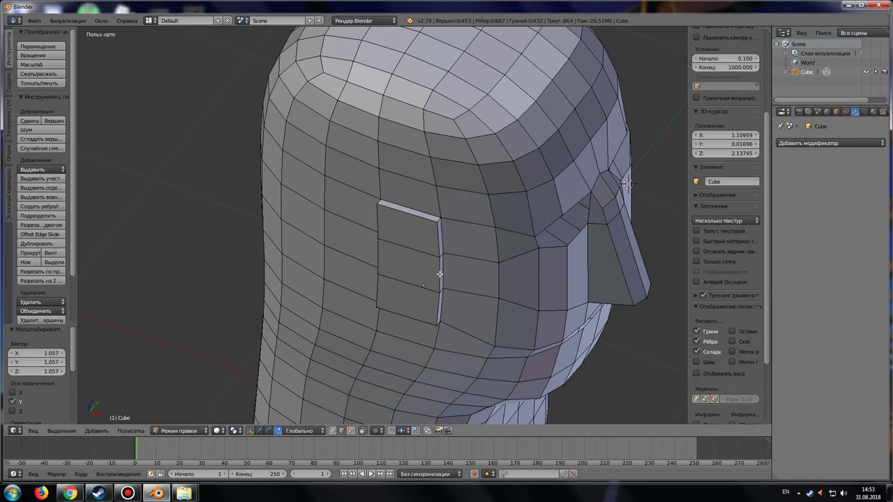
{"action": "right_click", "coordinate": [438, 253], "text": "shift"}
{"action": "right_click", "coordinate": [438, 286], "text": "shift"}
{"action": "right_click", "coordinate": [438, 323], "text": "shift"}
{"action": "mouse_move", "coordinate": [548, 317]}
{"action": "middle_mouse_down"}
{"action": "mouse_move", "coordinate": [383, 305]}
{"action": "mouse_move", "coordinate": [283, 251]}
{"action": "mouse_move", "coordinate": [421, 259]}
{"action": "middle_mouse_up"}
{"action": "right_click", "coordinate": [415, 279], "text": "shift"}
{"action": "right_click", "coordinate": [414, 309], "text": "shift"}
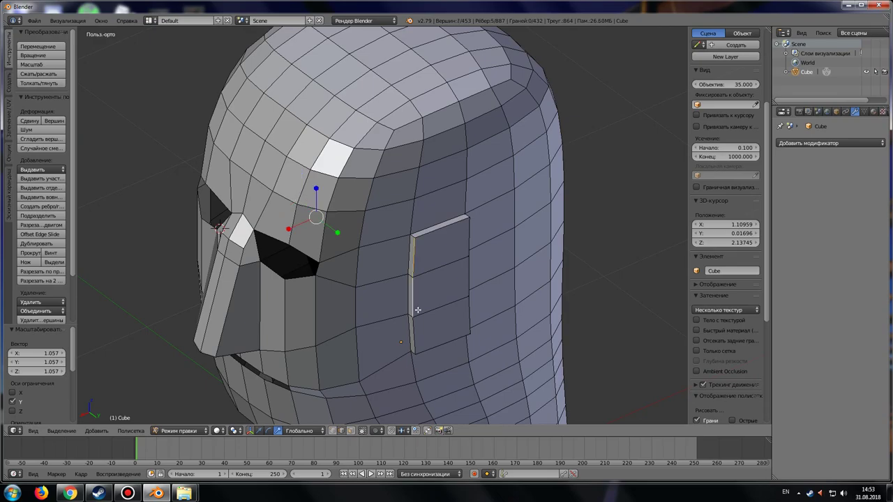
{"action": "right_click", "coordinate": [414, 337], "text": "shift"}
{"action": "key", "text": "KP_1"}
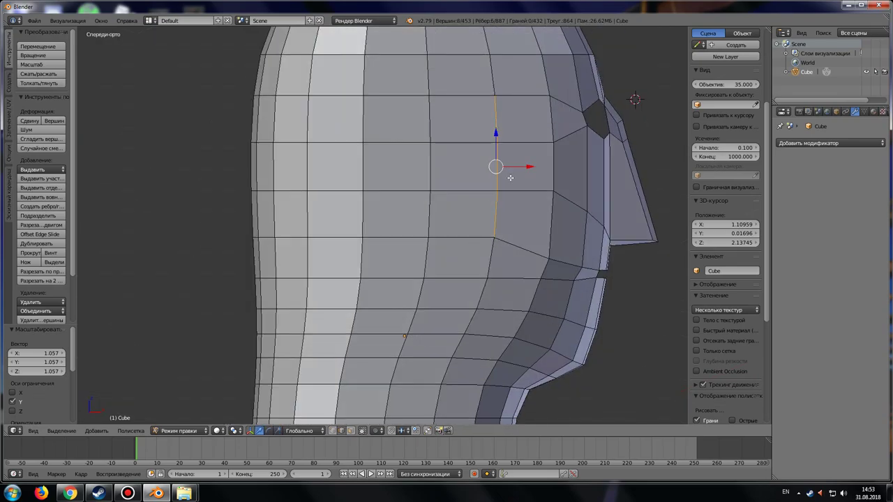
{"action": "left_click_drag", "start_coordinate": [527, 169], "coordinate": [479, 174]}
{"action": "left_click", "coordinate": [476, 174]}
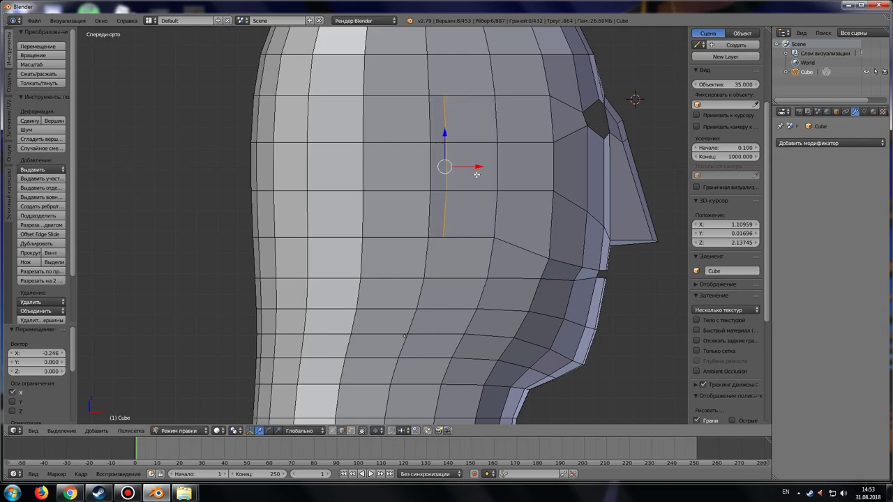
Select the ear's corner vertices and pinch them inward to 0.798 scale.
{"action": "mouse_move", "coordinate": [478, 168]}
{"action": "middle_mouse_down"}
{"action": "mouse_move", "coordinate": [470, 205]}
{"action": "mouse_move", "coordinate": [328, 392]}
{"action": "middle_mouse_up"}
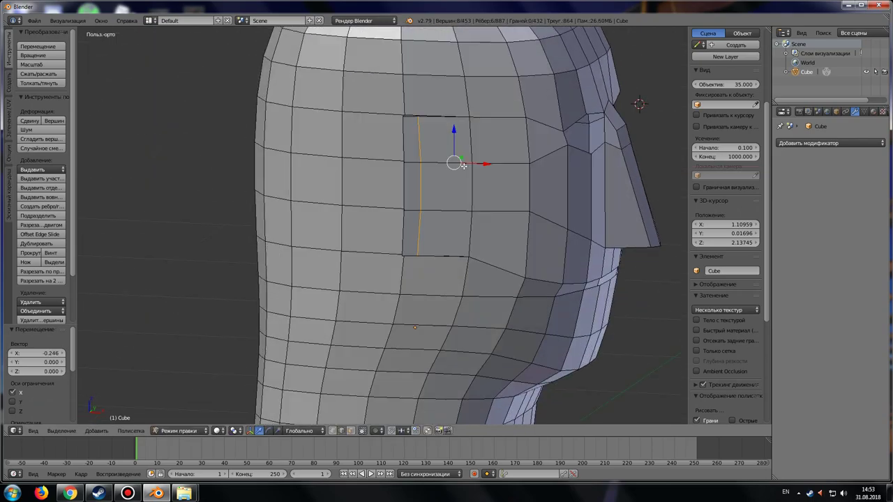
{"action": "mouse_move", "coordinate": [391, 265]}
{"action": "middle_mouse_down"}
{"action": "mouse_move", "coordinate": [418, 206]}
{"action": "mouse_move", "coordinate": [436, 224]}
{"action": "mouse_move", "coordinate": [460, 213]}
{"action": "mouse_move", "coordinate": [345, 202]}
{"action": "mouse_move", "coordinate": [442, 183]}
{"action": "middle_mouse_up"}
{"action": "right_click", "coordinate": [418, 201]}
{"action": "right_click", "coordinate": [410, 161], "text": "shift"}
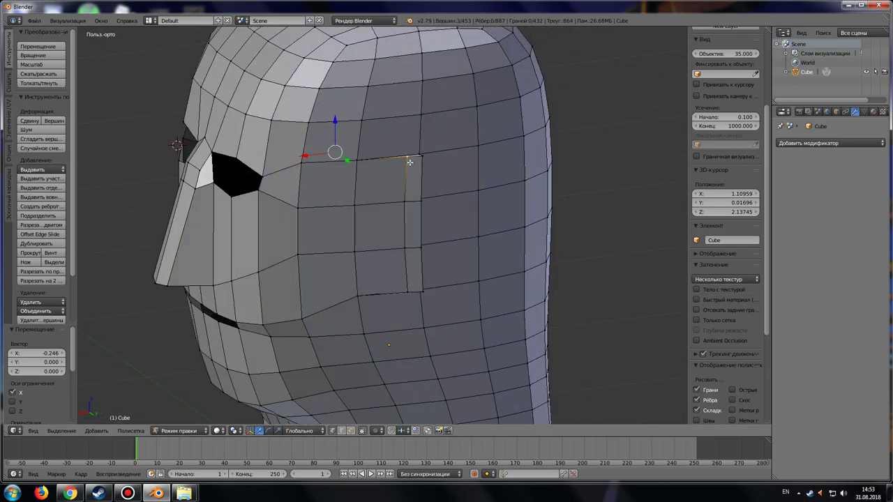
{"action": "right_click", "coordinate": [409, 288], "text": "shift"}
{"action": "key", "text": "KP_3"}
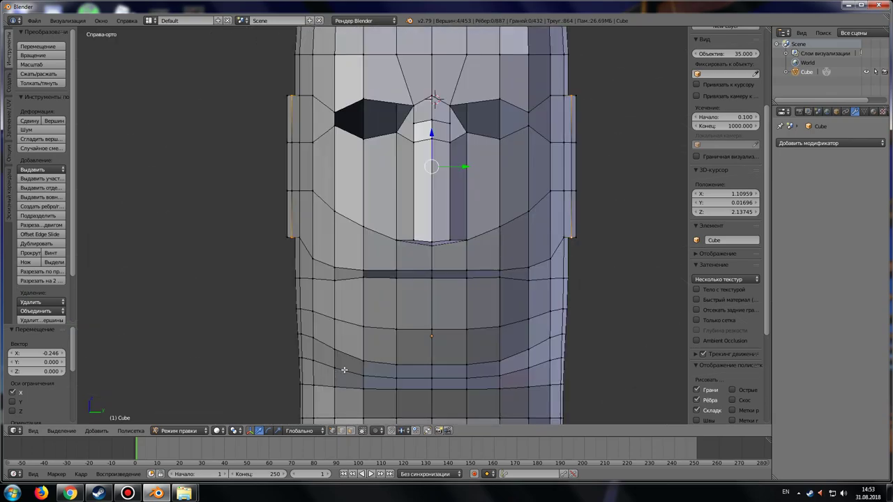
{"action": "key", "text": "KP_1"}
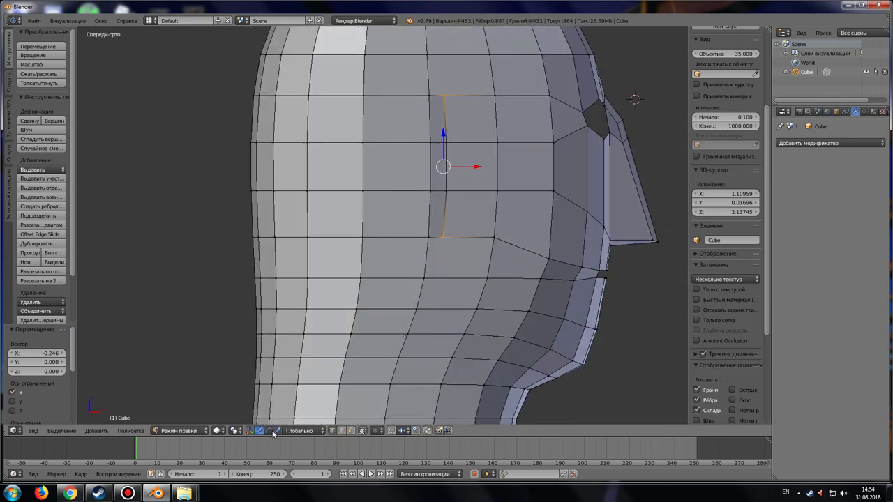
{"action": "key", "text": "s"}
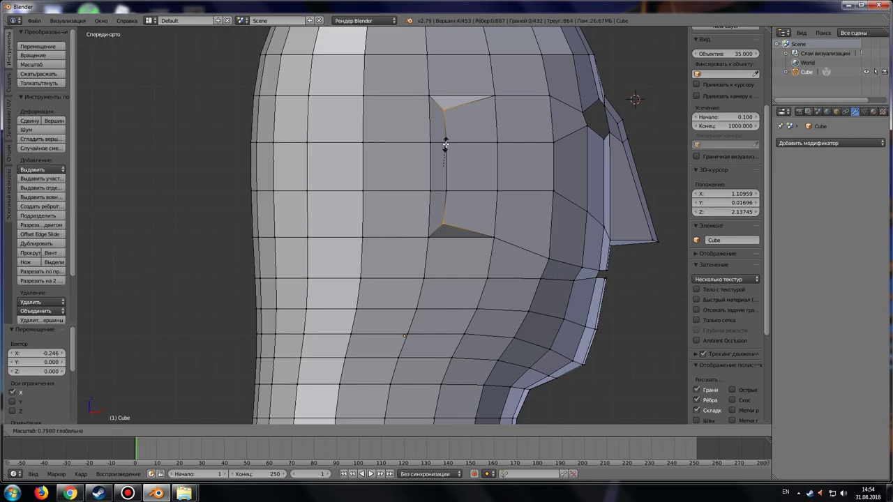
{"action": "left_click", "coordinate": [445, 145]}
Select more ear edge vertices and spread them 1.030 along Y.
{"action": "mouse_move", "coordinate": [445, 145]}
{"action": "middle_mouse_down"}
{"action": "mouse_move", "coordinate": [446, 293]}
{"action": "mouse_move", "coordinate": [420, 284]}
{"action": "middle_mouse_up"}
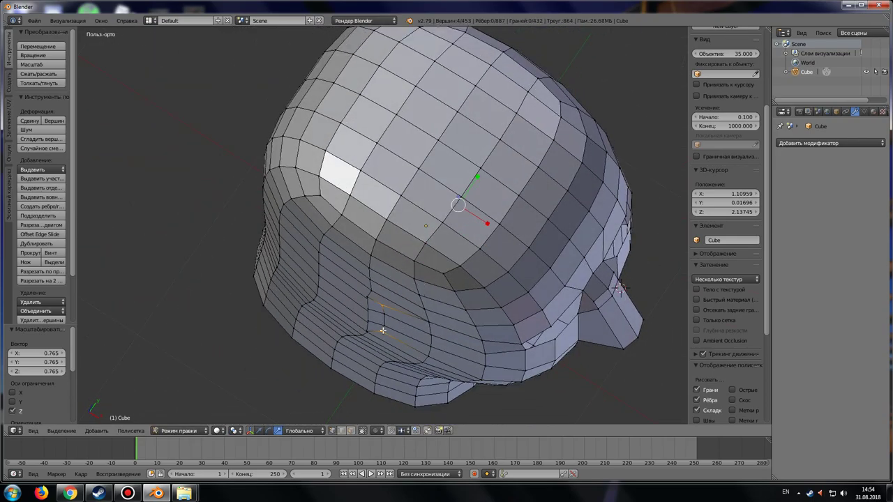
{"action": "middle_click_drag", "start_coordinate": [382, 330], "coordinate": [362, 288]}
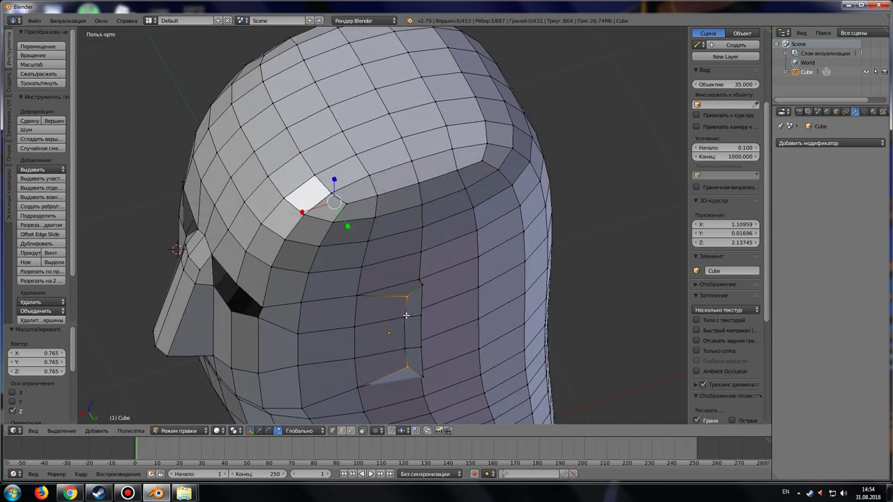
{"action": "right_click", "coordinate": [406, 316], "text": "shift"}
{"action": "right_click", "coordinate": [371, 342], "text": "shift"}
{"action": "left_click_drag", "start_coordinate": [364, 259], "coordinate": [363, 255]}
{"action": "mouse_move", "coordinate": [363, 256]}
{"action": "middle_mouse_down"}
{"action": "mouse_move", "coordinate": [442, 325]}
{"action": "mouse_move", "coordinate": [491, 307]}
{"action": "mouse_move", "coordinate": [353, 398]}
{"action": "middle_mouse_up"}
{"action": "scroll", "coordinate": [490, 307], "scroll_direction": "down", "scroll_amount": 3}
{"action": "left_click", "coordinate": [180, 430]}
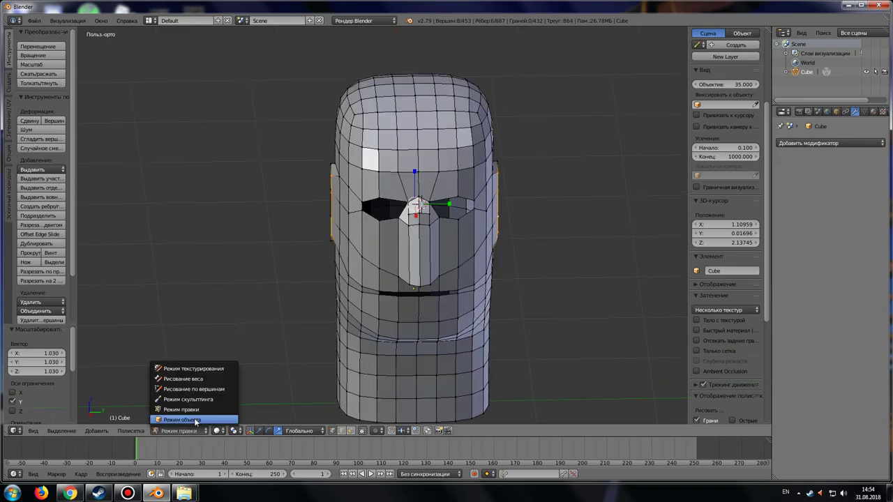
Add a Multiresolution modifier to the head, subdivide once, and apply it (1,772 vertices).
{"action": "left_click", "coordinate": [188, 420]}
{"action": "left_click", "coordinate": [797, 144]}
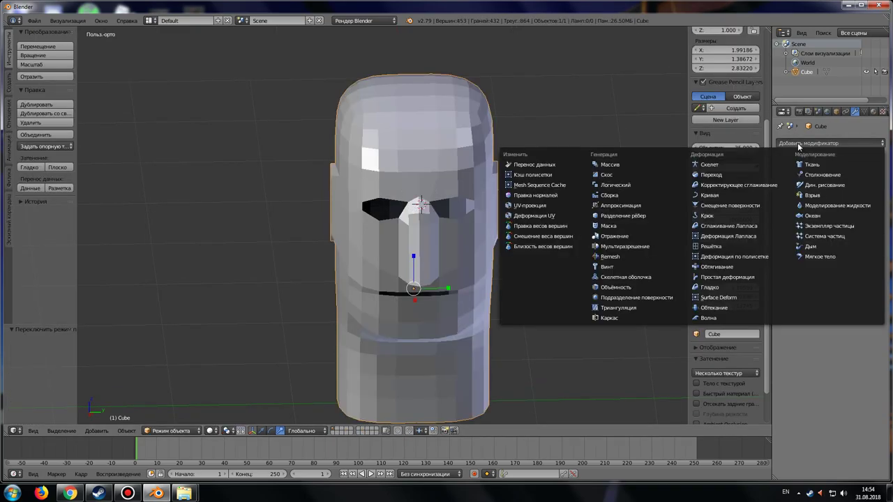
{"action": "left_click", "coordinate": [634, 247]}
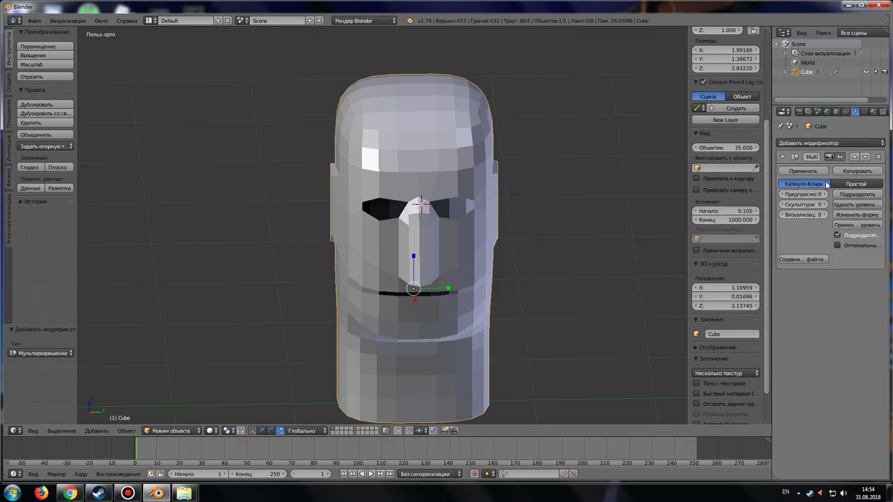
{"action": "left_click", "coordinate": [842, 196]}
{"action": "mouse_move", "coordinate": [551, 293]}
{"action": "middle_mouse_down"}
{"action": "mouse_move", "coordinate": [624, 299]}
{"action": "mouse_move", "coordinate": [490, 304]}
{"action": "mouse_move", "coordinate": [406, 294]}
{"action": "mouse_move", "coordinate": [415, 263]}
{"action": "mouse_move", "coordinate": [440, 295]}
{"action": "middle_mouse_up"}
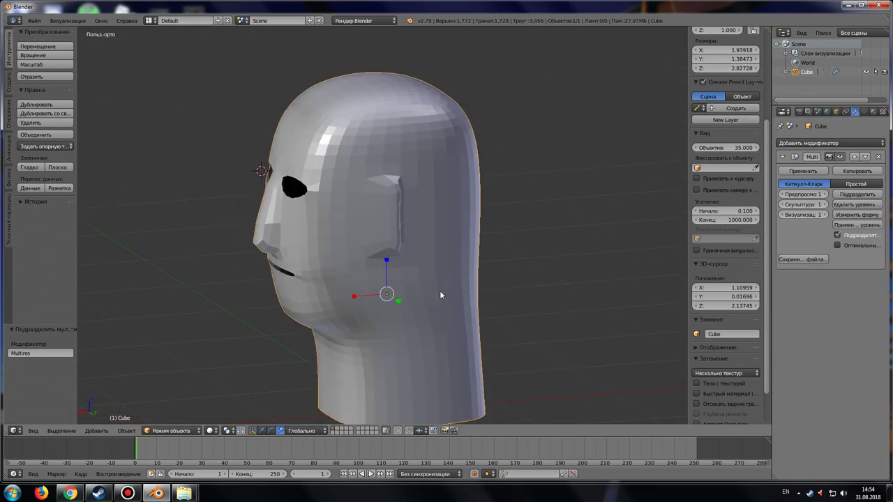
{"action": "left_click", "coordinate": [209, 430]}
{"action": "left_click", "coordinate": [185, 417]}
{"action": "left_click", "coordinate": [802, 171]}
{"action": "mouse_move", "coordinate": [391, 286]}
{"action": "middle_mouse_down"}
{"action": "mouse_move", "coordinate": [496, 293]}
{"action": "mouse_move", "coordinate": [418, 297]}
{"action": "mouse_move", "coordinate": [272, 379]}
{"action": "middle_mouse_up"}
{"action": "scroll", "coordinate": [447, 288], "scroll_direction": "up", "scroll_amount": 3}
Enter Edit Mode, hide the transform handles, and select the nose-tip edge.
{"action": "left_click", "coordinate": [171, 431]}
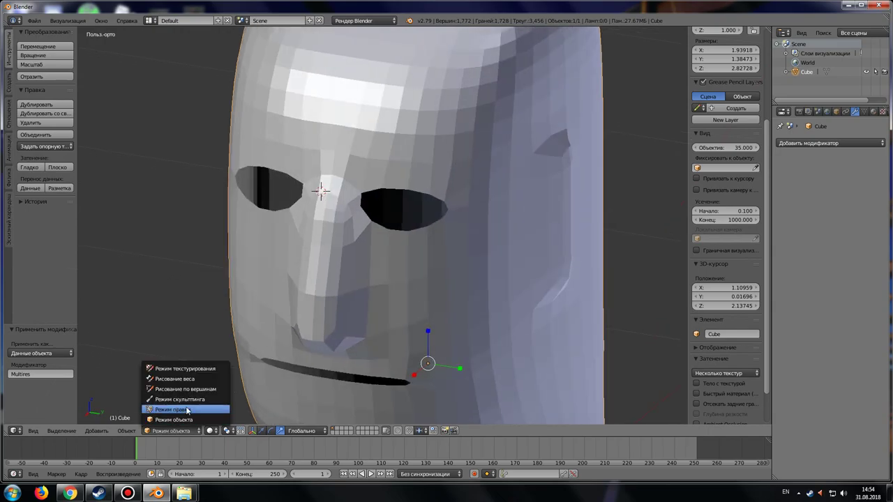
{"action": "left_click", "coordinate": [179, 406]}
{"action": "middle_click_drag", "start_coordinate": [328, 335], "coordinate": [487, 242]}
{"action": "right_click", "coordinate": [467, 218]}
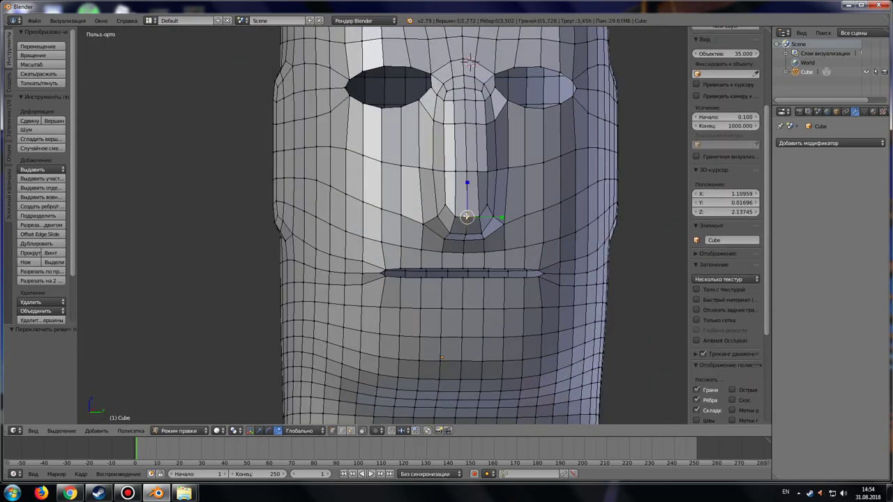
{"action": "left_click", "coordinate": [342, 430]}
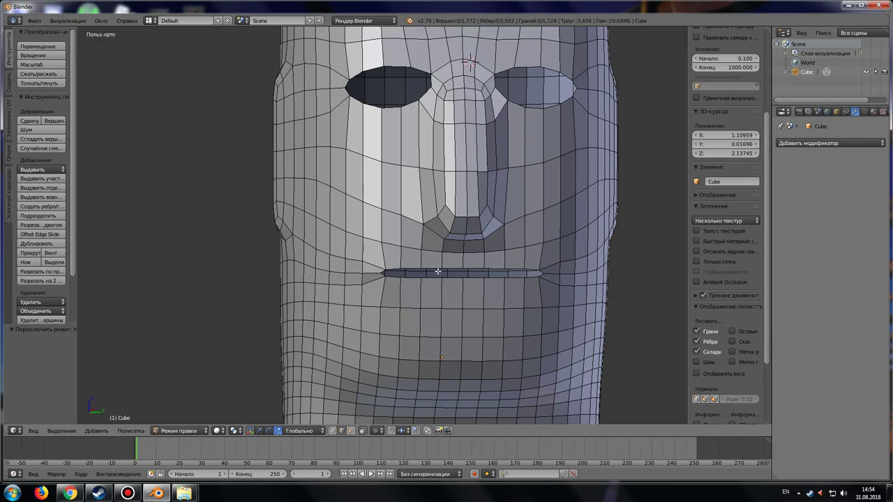
{"action": "right_click", "coordinate": [469, 217]}
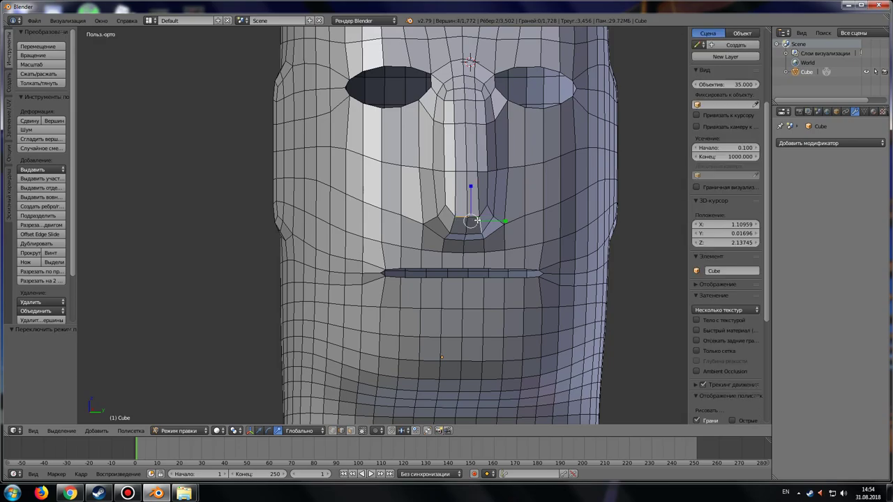
{"action": "right_click", "coordinate": [470, 218]}
{"action": "middle_click_drag", "start_coordinate": [469, 217], "coordinate": [433, 311]}
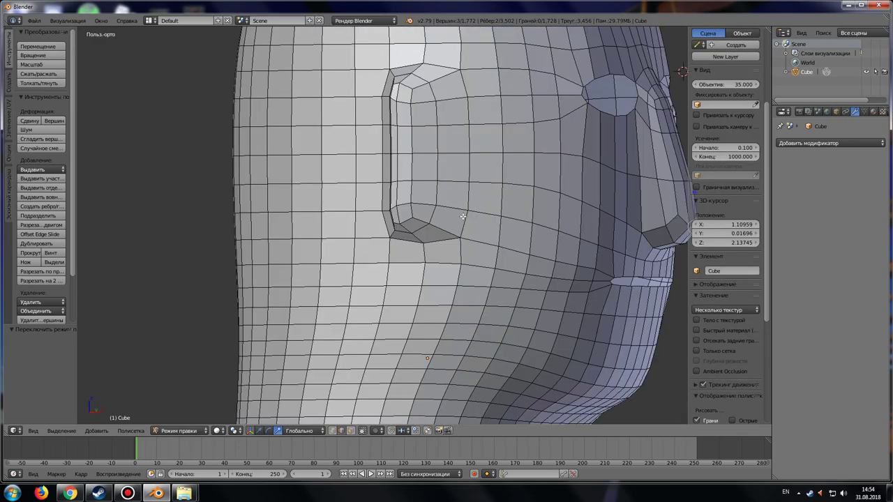
{"action": "scroll", "coordinate": [433, 312], "scroll_direction": "up", "scroll_amount": 2}
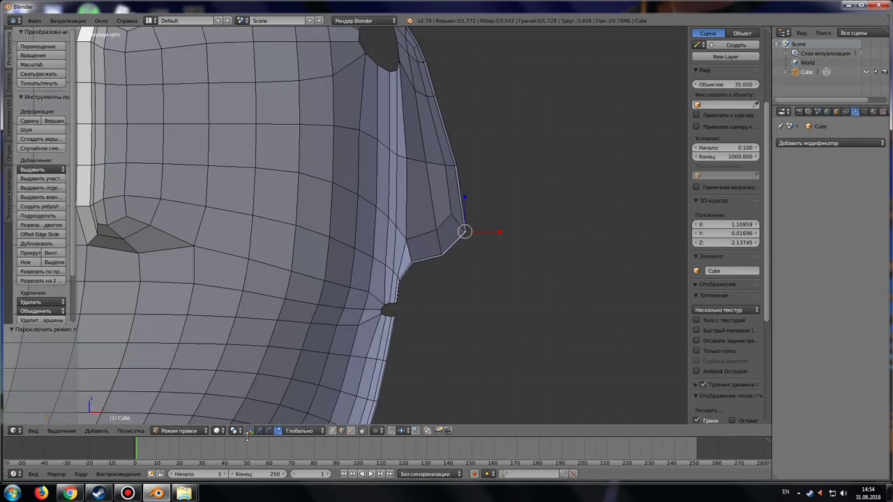
Lower the nose tip along Z and push it outward along X.
{"action": "key", "text": "g"}
{"action": "key", "text": "z"}
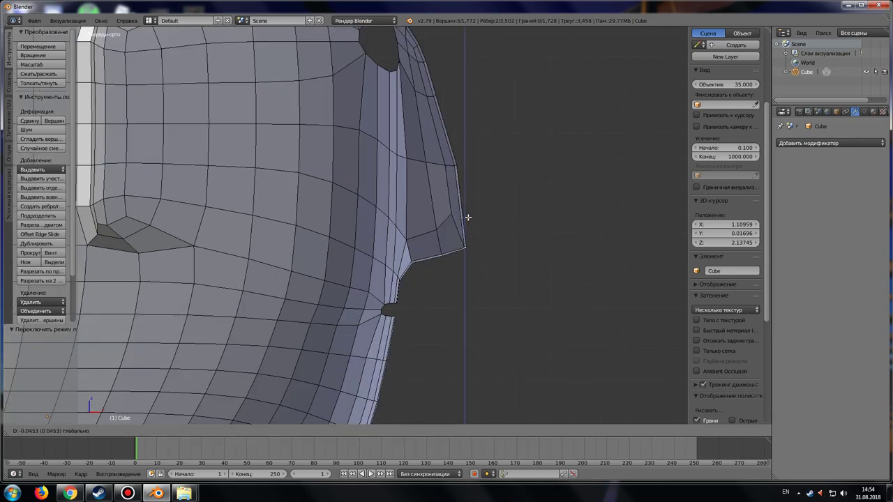
{"action": "left_click", "coordinate": [465, 246]}
{"action": "key", "text": "g"}
{"action": "key", "text": "x"}
{"action": "left_click", "coordinate": [507, 250]}
{"action": "scroll", "coordinate": [482, 275], "scroll_direction": "down", "scroll_amount": 3}
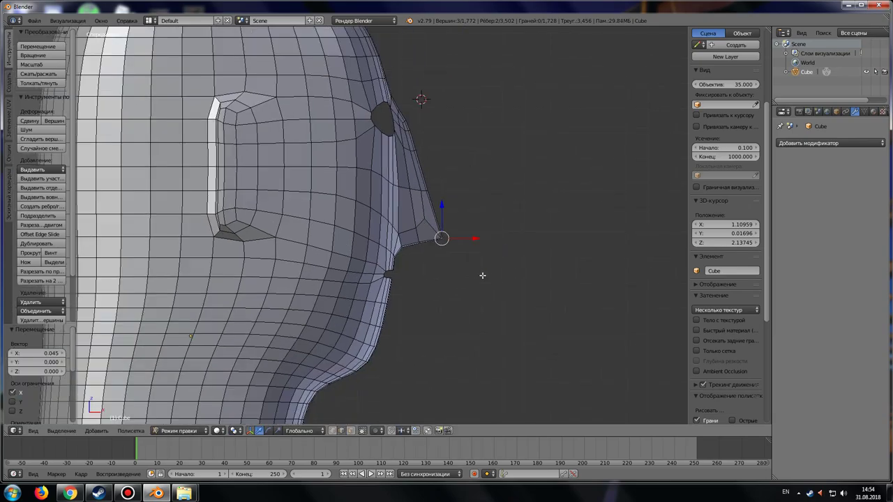
{"action": "mouse_move", "coordinate": [482, 275]}
{"action": "middle_mouse_down"}
{"action": "mouse_move", "coordinate": [383, 303]}
{"action": "mouse_move", "coordinate": [510, 296]}
{"action": "mouse_move", "coordinate": [435, 311]}
{"action": "mouse_move", "coordinate": [520, 295]}
{"action": "mouse_move", "coordinate": [344, 304]}
{"action": "mouse_move", "coordinate": [392, 293]}
{"action": "middle_mouse_up"}
Select the rim loops of both the left and right eye holes.
{"action": "scroll", "coordinate": [392, 292], "scroll_direction": "up", "scroll_amount": 3, "text": "shift"}
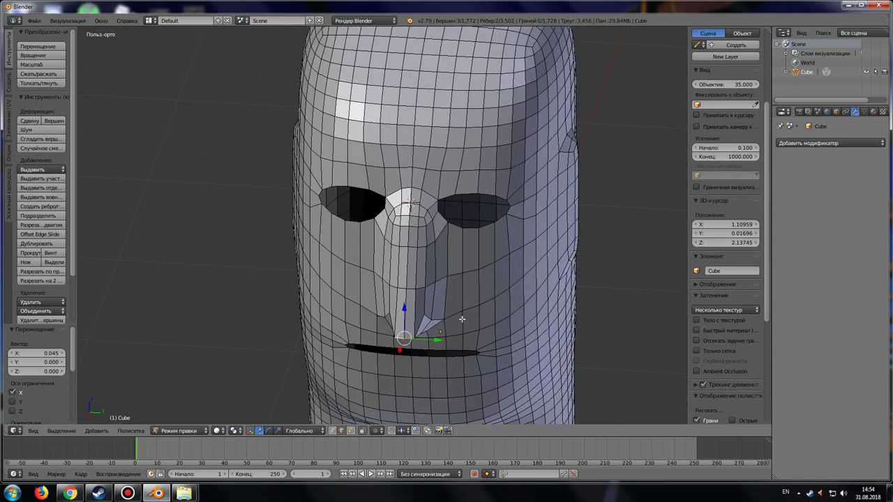
{"action": "scroll", "coordinate": [376, 279], "scroll_direction": "up", "scroll_amount": 1, "text": "shift"}
{"action": "scroll", "coordinate": [363, 266], "scroll_direction": "up", "scroll_amount": 2}
{"action": "right_click", "coordinate": [352, 253], "text": "alt"}
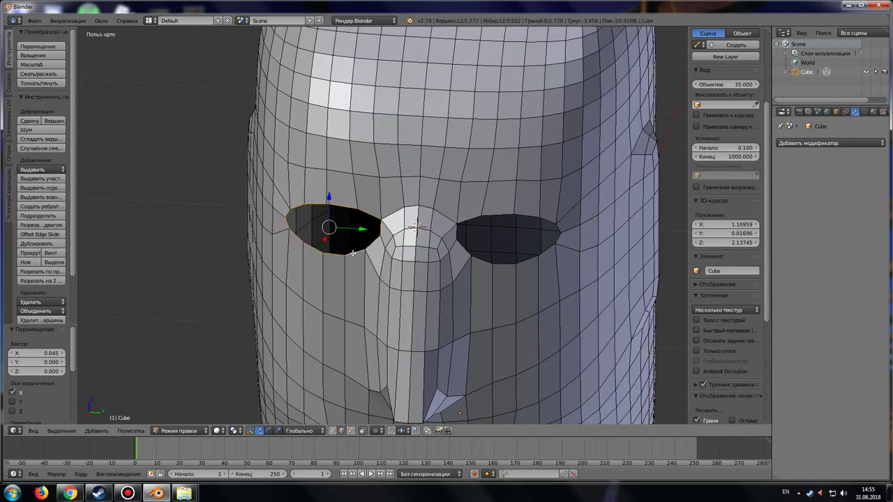
{"action": "right_click", "coordinate": [482, 263], "text": "shift"}
{"action": "right_click", "coordinate": [466, 251], "text": "shift"}
{"action": "right_click", "coordinate": [457, 233], "text": "shift"}
{"action": "right_click", "coordinate": [469, 217], "text": "shift"}
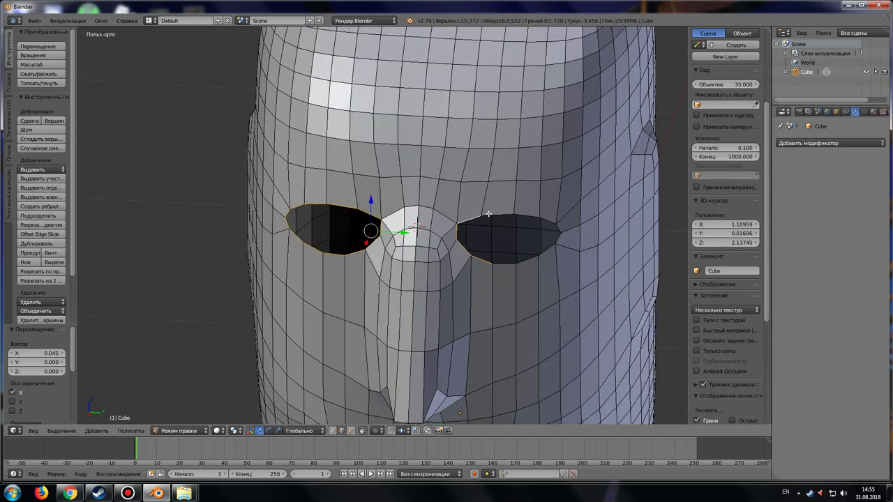
{"action": "right_click", "coordinate": [497, 214], "text": "shift"}
{"action": "right_click", "coordinate": [524, 218], "text": "shift"}
{"action": "right_click", "coordinate": [524, 218], "text": "shift"}
{"action": "right_click", "coordinate": [550, 218], "text": "shift"}
{"action": "right_click", "coordinate": [559, 230], "text": "shift"}
{"action": "right_click", "coordinate": [551, 248], "text": "shift"}
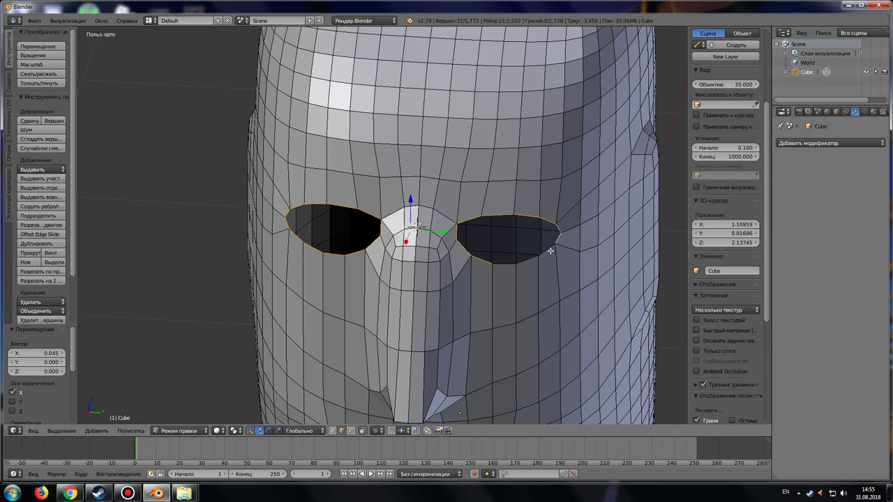
{"action": "right_click", "coordinate": [540, 256], "text": "shift"}
{"action": "right_click", "coordinate": [513, 265], "text": "shift"}
Extrude both eye-hole rims in place and push them into the head.
{"action": "middle_click_drag", "start_coordinate": [476, 298], "coordinate": [453, 299]}
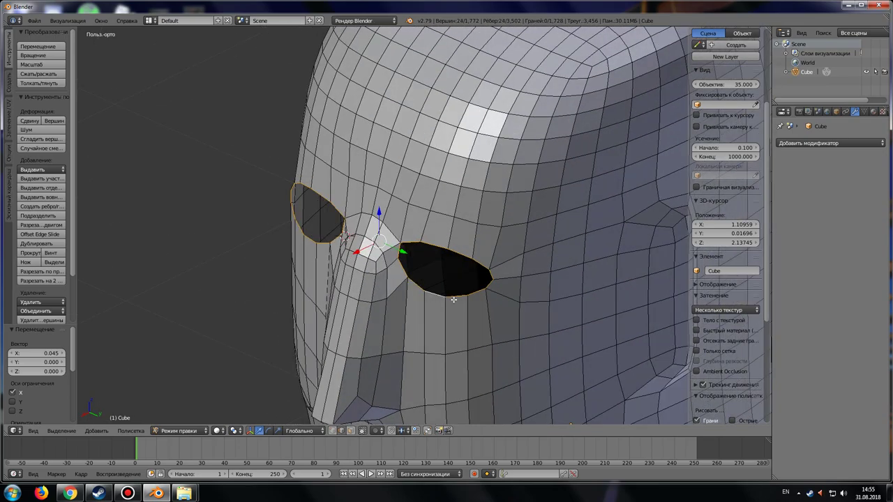
{"action": "key", "text": "e"}
{"action": "right_click", "coordinate": [417, 289]}
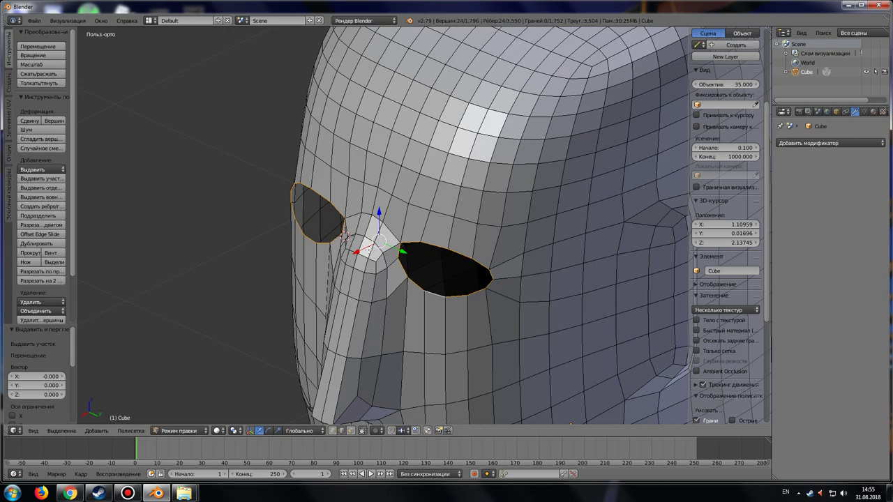
{"action": "key", "text": "g"}
{"action": "key", "text": "y"}
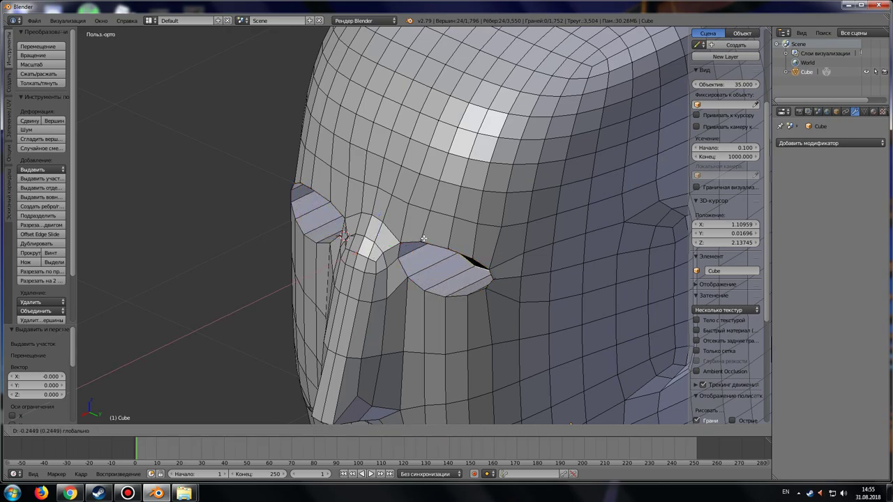
{"action": "left_click", "coordinate": [424, 239]}
{"action": "middle_click_drag", "start_coordinate": [424, 238], "coordinate": [567, 250]}
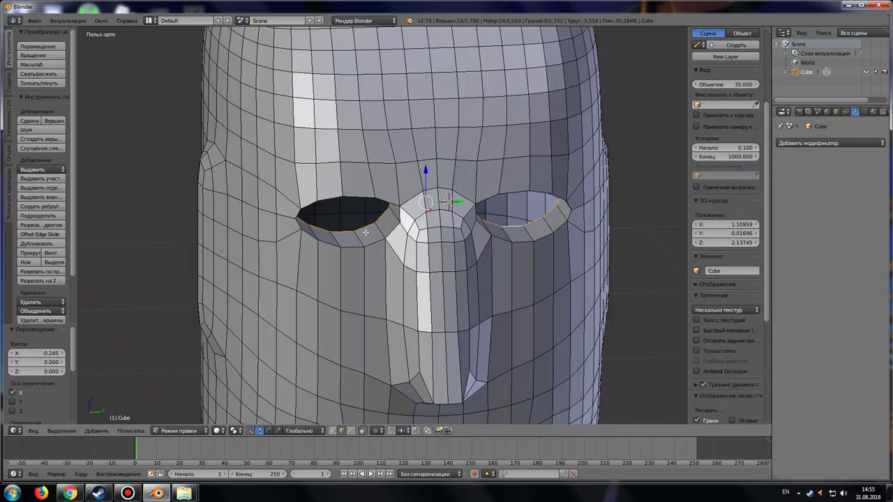
Select the left eye-hole loop, shrink it, and flatten it along Y.
{"action": "right_click", "coordinate": [363, 229], "text": "alt"}
{"action": "key", "text": "KP_3"}
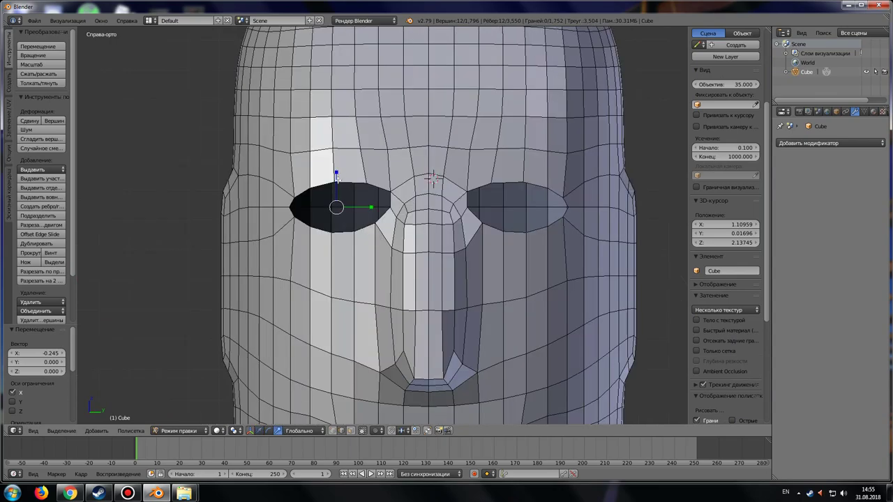
{"action": "key", "text": "s"}
{"action": "key", "text": "Return"}
{"action": "key", "text": "s"}
{"action": "key", "text": "y"}
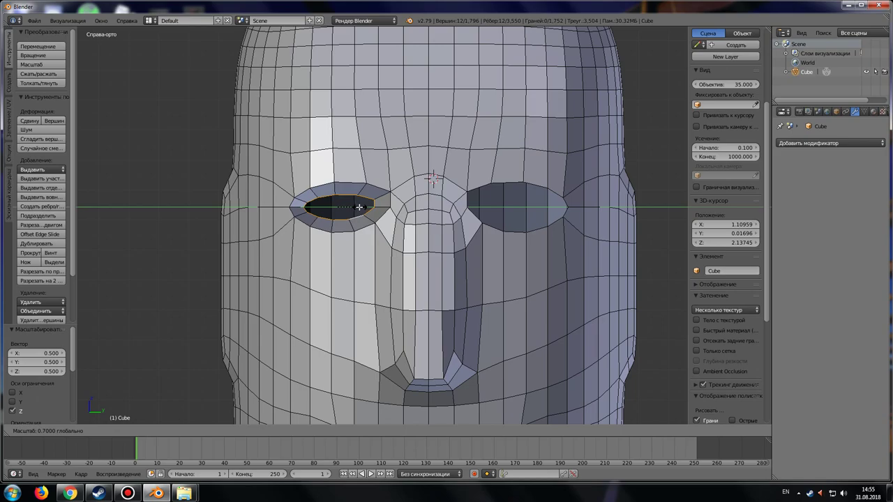
{"action": "left_click", "coordinate": [357, 208]}
{"action": "middle_click_drag", "start_coordinate": [358, 207], "coordinate": [369, 262]}
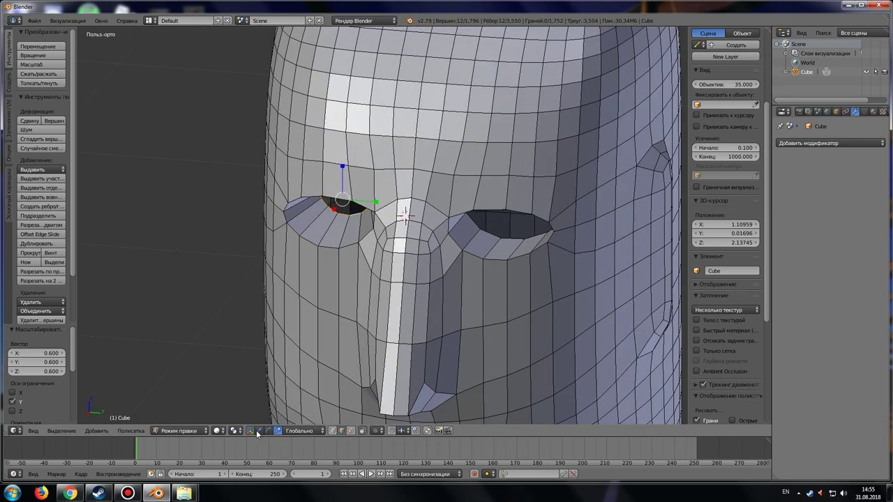
Shift the left eye loop along X and cap it with a new face.
{"action": "key", "text": "g"}
{"action": "key", "text": "x"}
{"action": "left_click", "coordinate": [343, 224]}
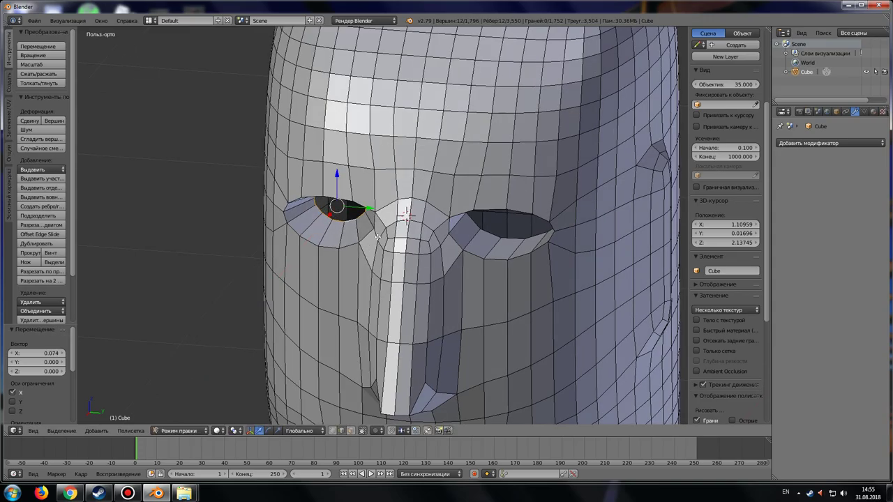
{"action": "middle_click_drag", "start_coordinate": [343, 224], "coordinate": [330, 247]}
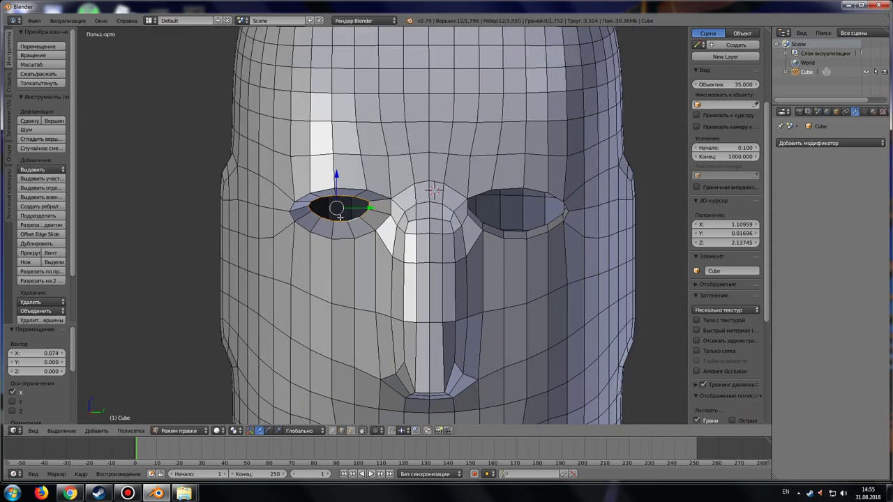
{"action": "key", "text": "f"}
{"action": "mouse_move", "coordinate": [338, 215]}
{"action": "middle_mouse_down"}
{"action": "mouse_move", "coordinate": [355, 251]}
{"action": "mouse_move", "coordinate": [433, 294]}
{"action": "mouse_move", "coordinate": [347, 249]}
{"action": "middle_mouse_up"}
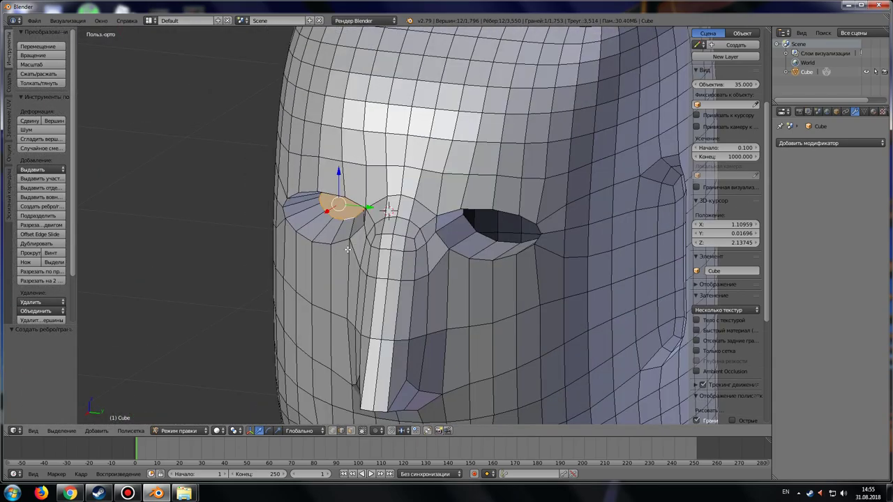
In top wireframe view with Limit Selection to Visible off, lasso one half of the head.
{"action": "key", "text": "KP_7"}
{"action": "scroll", "coordinate": [341, 199], "scroll_direction": "down", "scroll_amount": 3}
{"action": "middle_click_drag", "start_coordinate": [368, 210], "coordinate": [443, 250], "text": "shift"}
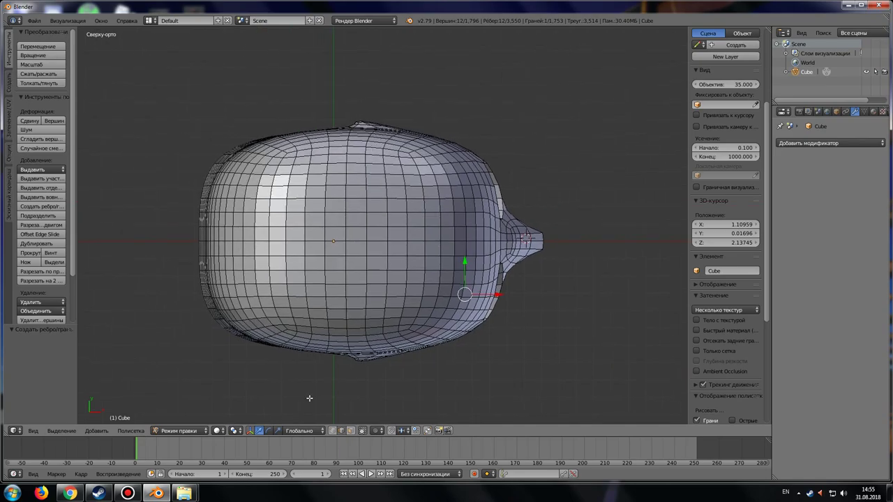
{"action": "left_click", "coordinate": [352, 431]}
{"action": "key", "text": "z"}
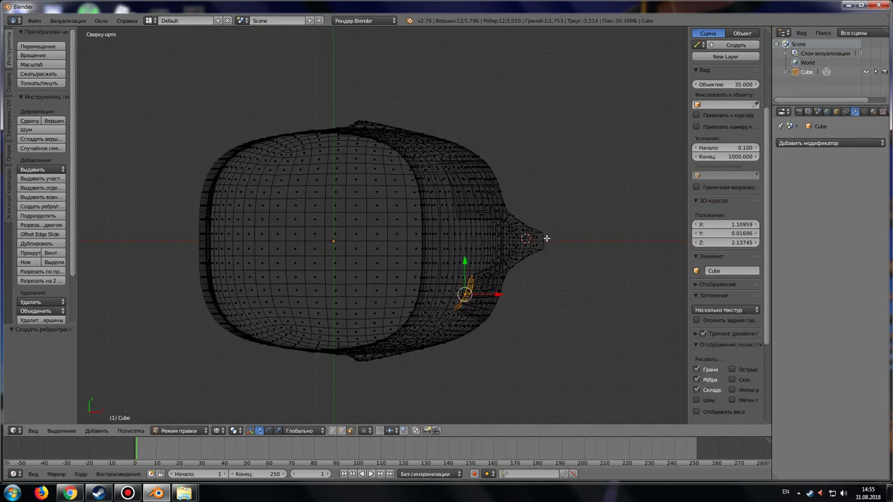
{"action": "mouse_move", "coordinate": [547, 240]}
{"action": "left_mouse_down", "text": "ctrl"}
{"action": "mouse_move", "coordinate": [478, 70]}
{"action": "mouse_move", "coordinate": [120, 149]}
{"action": "mouse_move", "coordinate": [99, 238]}
{"action": "left_mouse_up", "text": "ctrl"}
{"action": "middle_click_drag", "start_coordinate": [415, 302], "coordinate": [383, 263]}
Reselect the half past the centre line and delete its faces.
{"action": "right_click", "coordinate": [403, 310]}
{"action": "middle_click_drag", "start_coordinate": [403, 310], "coordinate": [448, 220]}
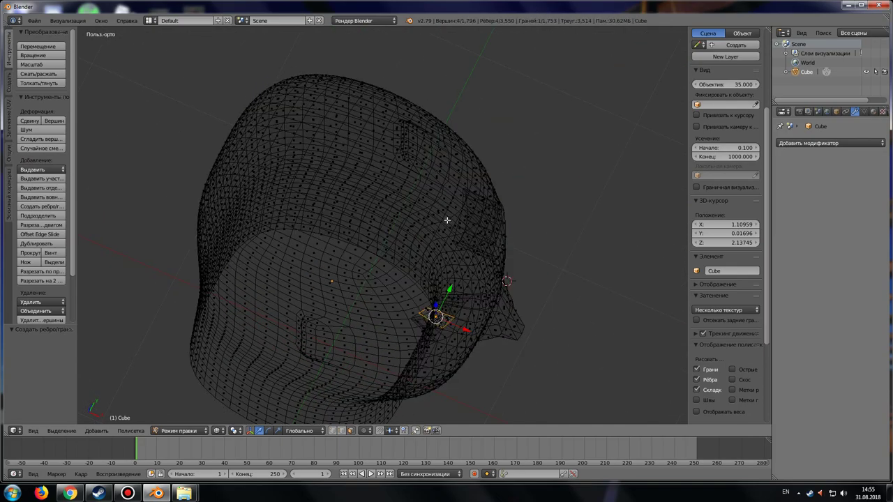
{"action": "right_click", "coordinate": [454, 173]}
{"action": "key", "text": "KP_7"}
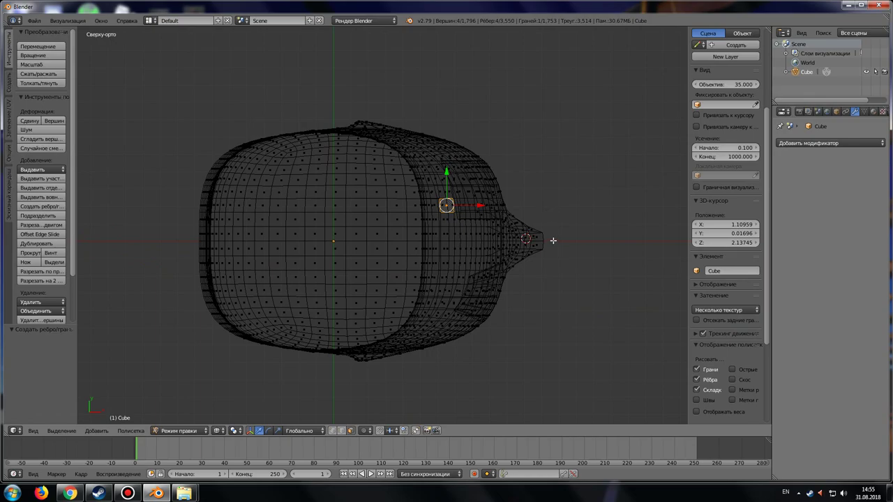
{"action": "mouse_move", "coordinate": [557, 238]}
{"action": "left_mouse_down", "text": "ctrl"}
{"action": "mouse_move", "coordinate": [95, 237]}
{"action": "mouse_move", "coordinate": [236, 232]}
{"action": "left_mouse_up", "text": "ctrl"}
{"action": "key", "text": "x"}
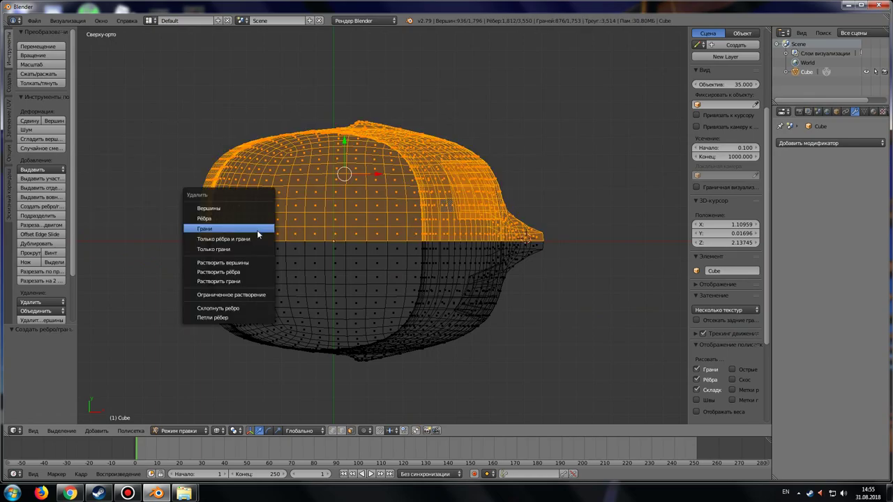
{"action": "left_click", "coordinate": [257, 230]}
{"action": "mouse_move", "coordinate": [477, 231]}
{"action": "middle_mouse_down"}
{"action": "mouse_move", "coordinate": [293, 361]}
{"action": "mouse_move", "coordinate": [203, 411]}
{"action": "middle_mouse_up"}
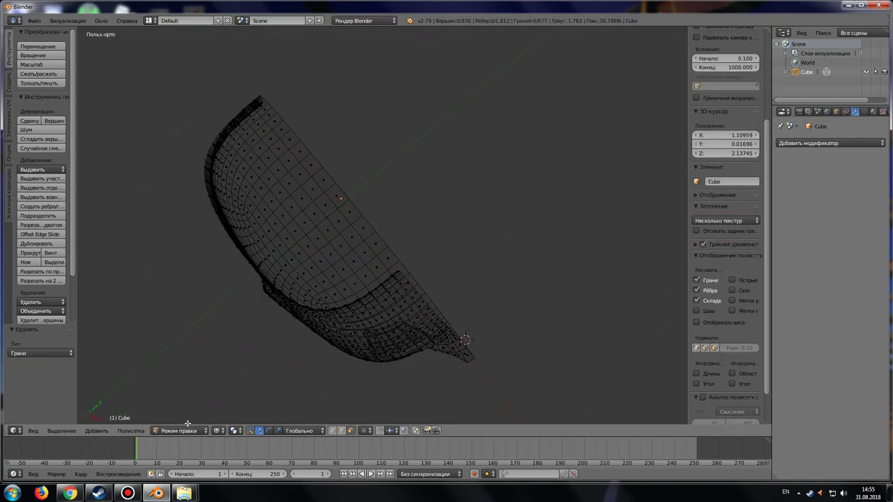
{"action": "left_click", "coordinate": [179, 431]}
Add a Mirror modifier on the Y axis instead of X and apply it to the head.
{"action": "left_click", "coordinate": [183, 419]}
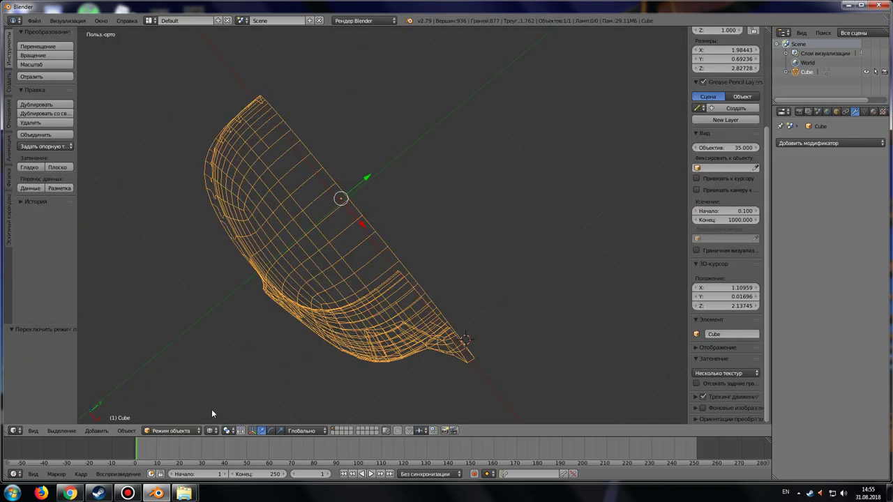
{"action": "left_click", "coordinate": [830, 143]}
{"action": "left_click", "coordinate": [614, 236]}
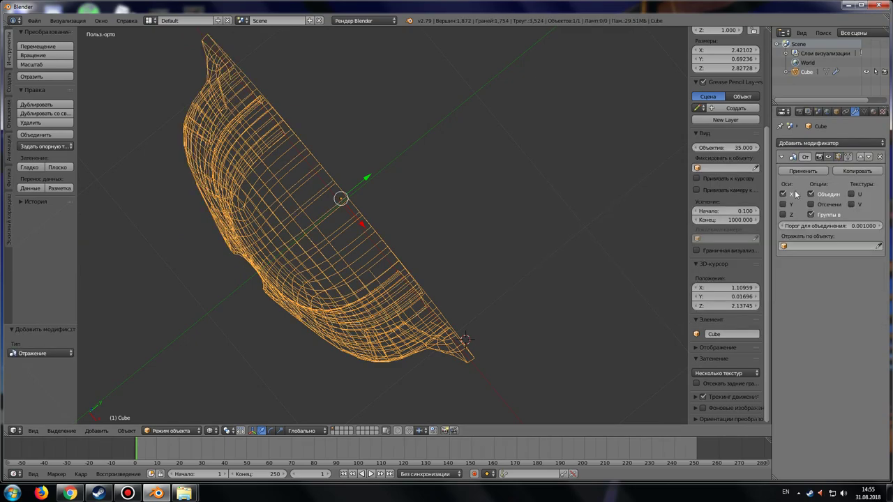
{"action": "left_click", "coordinate": [782, 205]}
{"action": "left_click", "coordinate": [783, 194]}
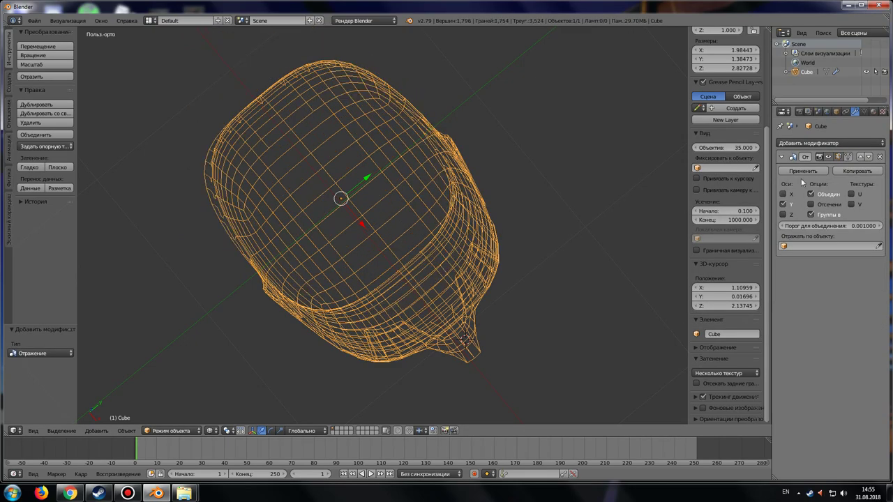
{"action": "left_click", "coordinate": [802, 171]}
Show the head in Solid shading from a three-quarter view of the face.
{"action": "middle_click_drag", "start_coordinate": [558, 295], "coordinate": [482, 305]}
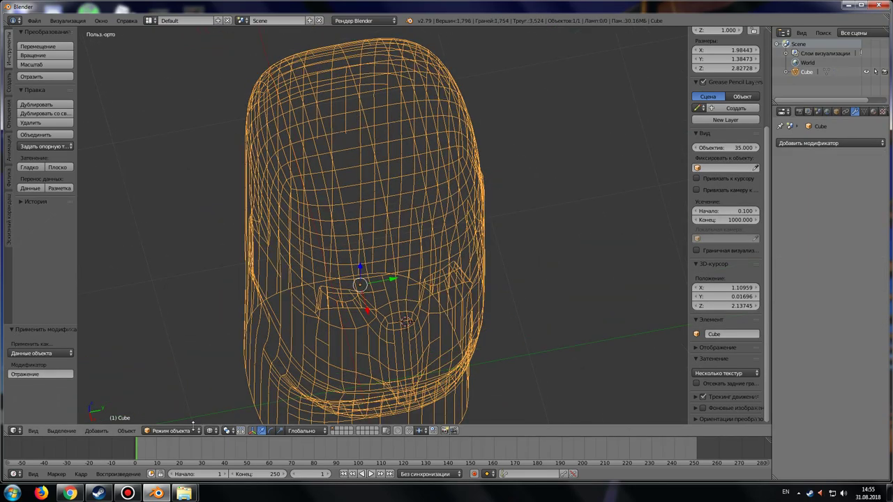
{"action": "left_click", "coordinate": [210, 430]}
{"action": "key", "text": "z"}
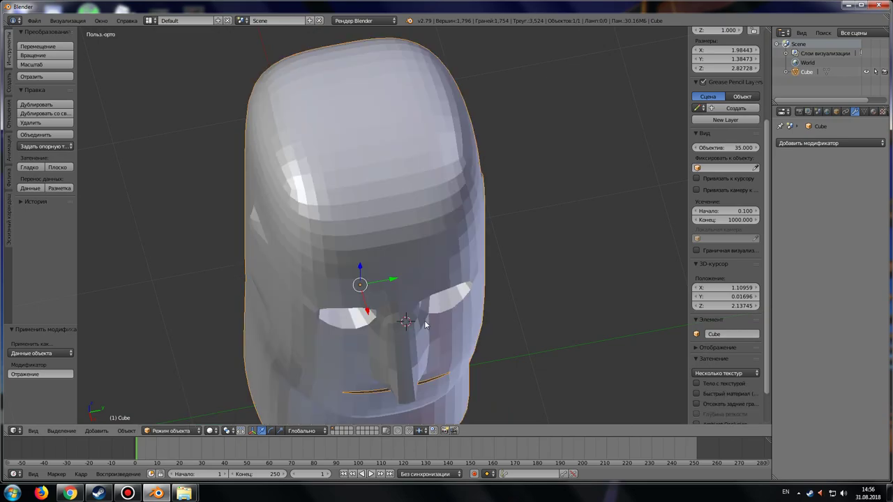
{"action": "mouse_move", "coordinate": [425, 321]}
{"action": "middle_mouse_down"}
{"action": "mouse_move", "coordinate": [412, 265]}
{"action": "mouse_move", "coordinate": [520, 286]}
{"action": "mouse_move", "coordinate": [457, 291]}
{"action": "mouse_move", "coordinate": [415, 206]}
{"action": "mouse_move", "coordinate": [454, 254]}
{"action": "mouse_move", "coordinate": [506, 243]}
{"action": "mouse_move", "coordinate": [669, 245]}
{"action": "mouse_move", "coordinate": [607, 241]}
{"action": "mouse_move", "coordinate": [657, 239]}
{"action": "middle_mouse_up"}
Enter Edit Mode and select the mouth's edge loop in a front orthographic view.
{"action": "scroll", "coordinate": [312, 403], "scroll_direction": "up", "scroll_amount": 3}
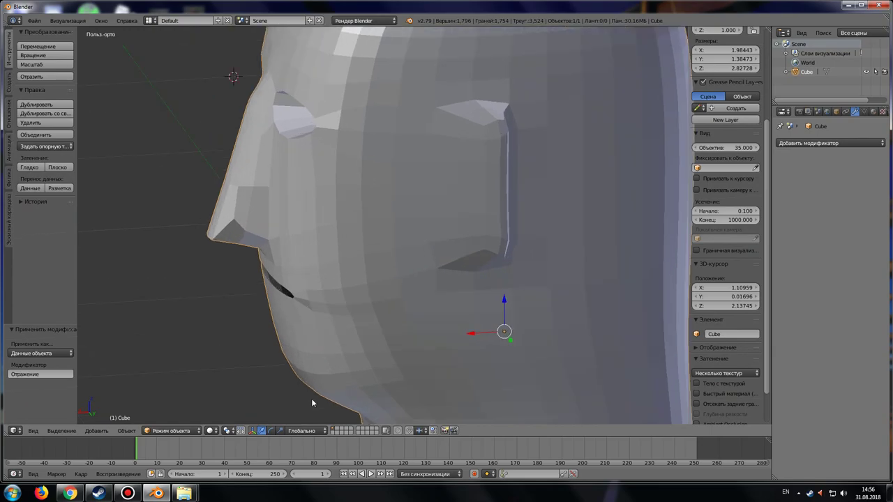
{"action": "left_click", "coordinate": [174, 430]}
{"action": "left_click", "coordinate": [175, 411]}
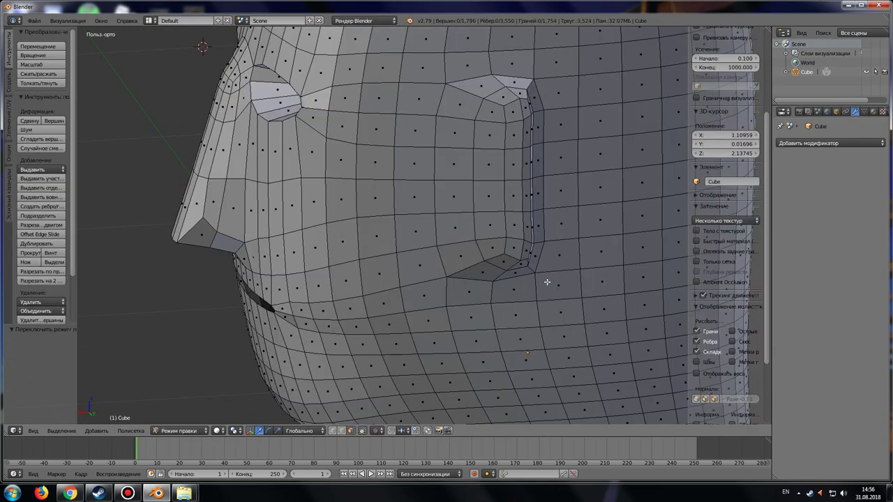
{"action": "mouse_move", "coordinate": [547, 282]}
{"action": "middle_mouse_down"}
{"action": "mouse_move", "coordinate": [463, 328]}
{"action": "mouse_move", "coordinate": [441, 314]}
{"action": "mouse_move", "coordinate": [526, 314]}
{"action": "mouse_move", "coordinate": [404, 329]}
{"action": "mouse_move", "coordinate": [526, 324]}
{"action": "mouse_move", "coordinate": [433, 319]}
{"action": "mouse_move", "coordinate": [508, 321]}
{"action": "mouse_move", "coordinate": [529, 286]}
{"action": "mouse_move", "coordinate": [406, 370]}
{"action": "middle_mouse_up"}
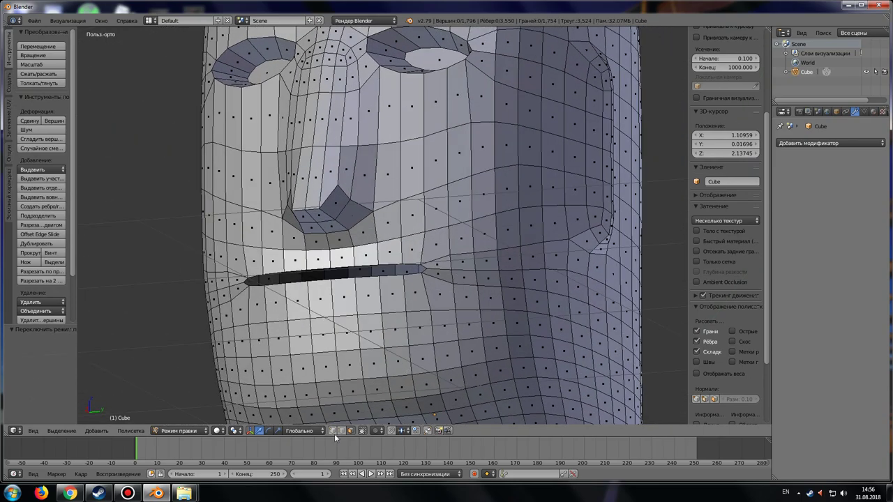
{"action": "right_click", "coordinate": [362, 267], "text": "alt"}
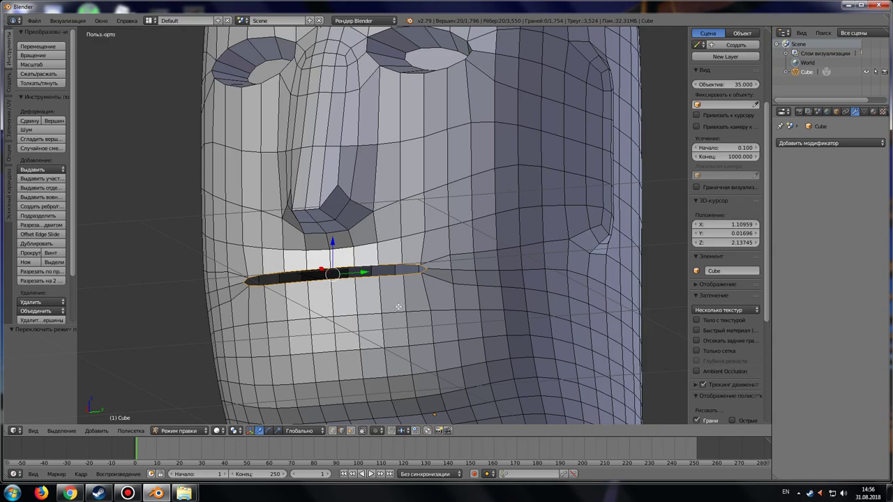
{"action": "mouse_move", "coordinate": [400, 307]}
{"action": "middle_mouse_down"}
{"action": "mouse_move", "coordinate": [408, 318]}
{"action": "mouse_move", "coordinate": [448, 268]}
{"action": "middle_mouse_up"}
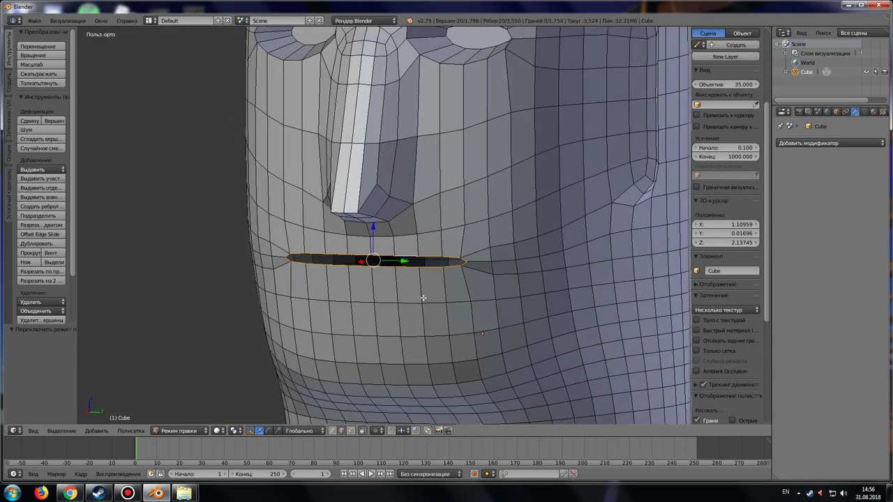
{"action": "key", "text": "KP_3"}
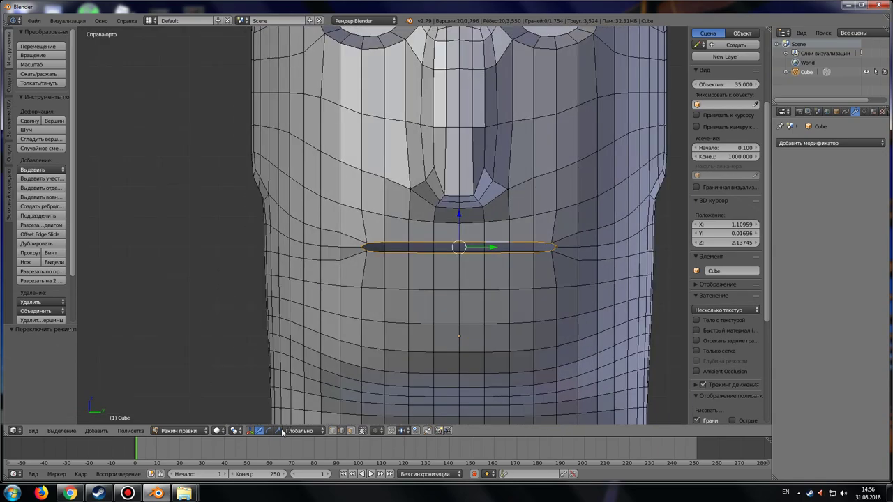
Narrow the mouth loop to 0.855 along Y and flatten it to 0.587 along Z.
{"action": "left_click_drag", "start_coordinate": [488, 246], "coordinate": [485, 246]}
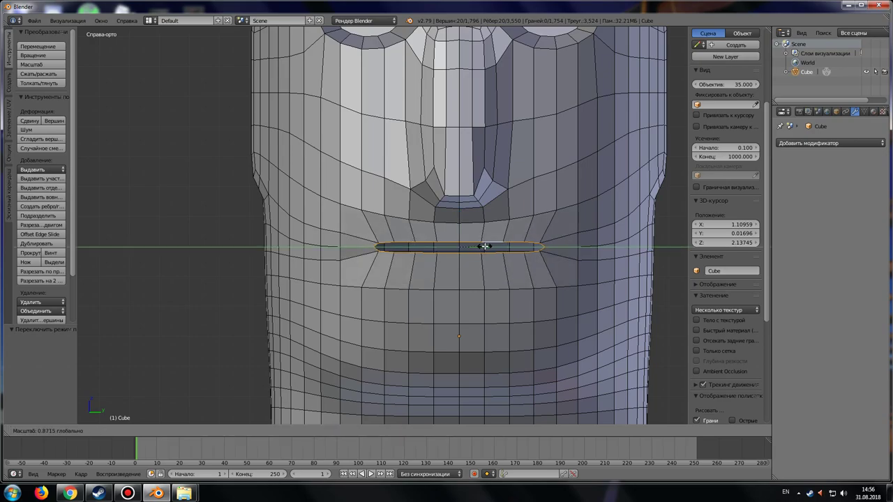
{"action": "mouse_move", "coordinate": [484, 246]}
{"action": "middle_mouse_down"}
{"action": "mouse_move", "coordinate": [473, 327]}
{"action": "mouse_move", "coordinate": [410, 340]}
{"action": "mouse_move", "coordinate": [492, 321]}
{"action": "middle_mouse_up"}
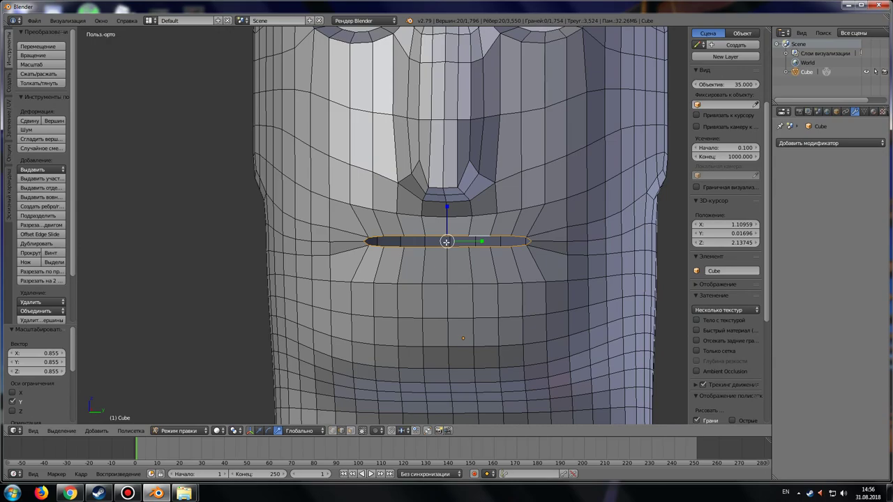
{"action": "key", "text": "s"}
{"action": "key", "text": "z"}
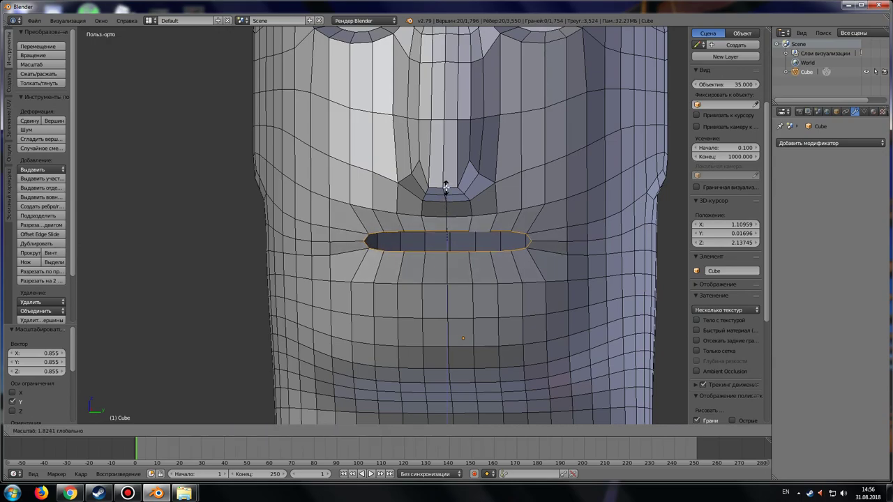
{"action": "left_click", "coordinate": [446, 224]}
{"action": "middle_click_drag", "start_coordinate": [469, 312], "coordinate": [419, 329]}
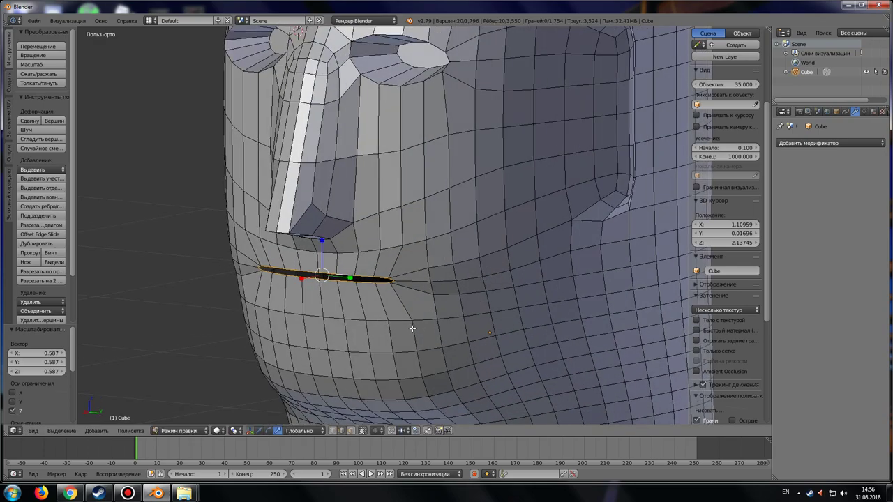
Extrude the mouth loop and push it 0.170 along X into the head.
{"action": "key", "text": "e"}
{"action": "right_click", "coordinate": [412, 329]}
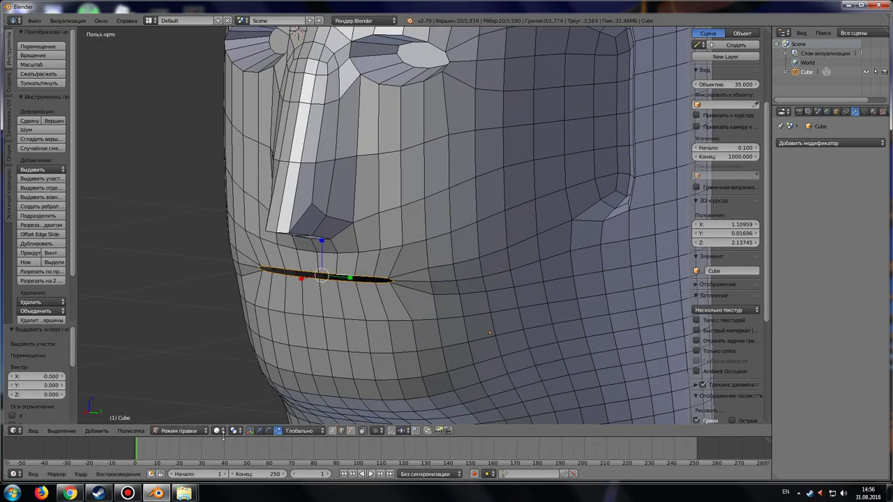
{"action": "left_click", "coordinate": [258, 430]}
{"action": "left_click_drag", "start_coordinate": [301, 279], "coordinate": [343, 266]}
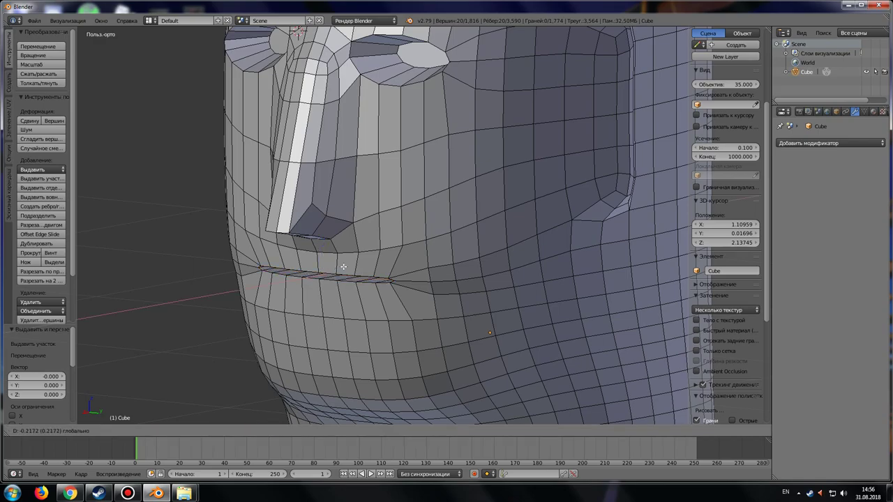
{"action": "left_click", "coordinate": [357, 262]}
{"action": "key", "text": "KP_Decimal"}
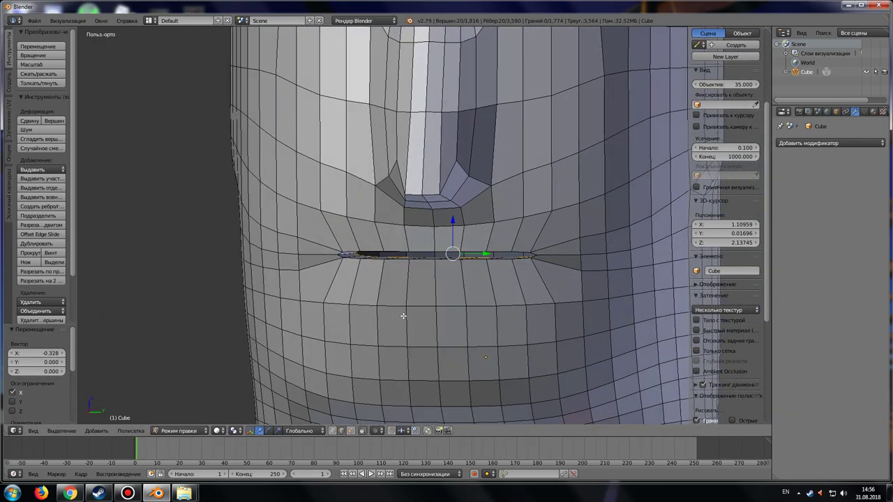
{"action": "middle_click_drag", "start_coordinate": [475, 307], "coordinate": [409, 312]}
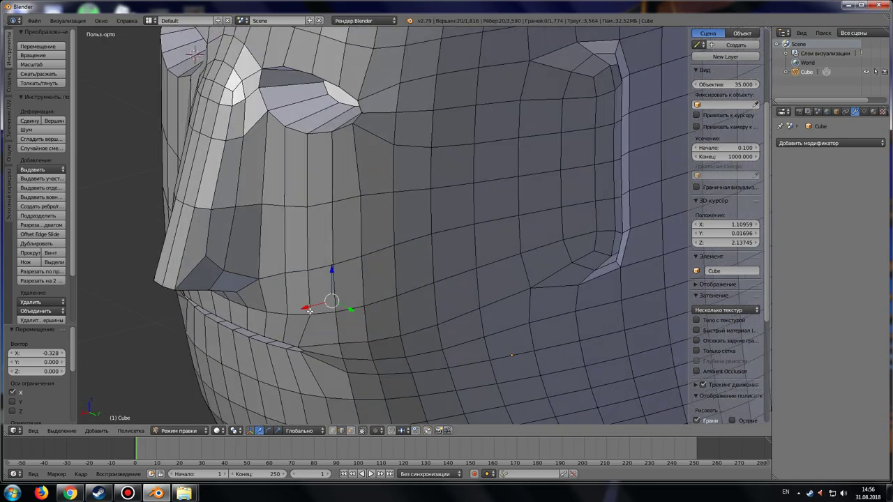
{"action": "key", "text": "z"}
{"action": "left_click_drag", "start_coordinate": [305, 309], "coordinate": [293, 320]}
{"action": "left_click", "coordinate": [300, 353]}
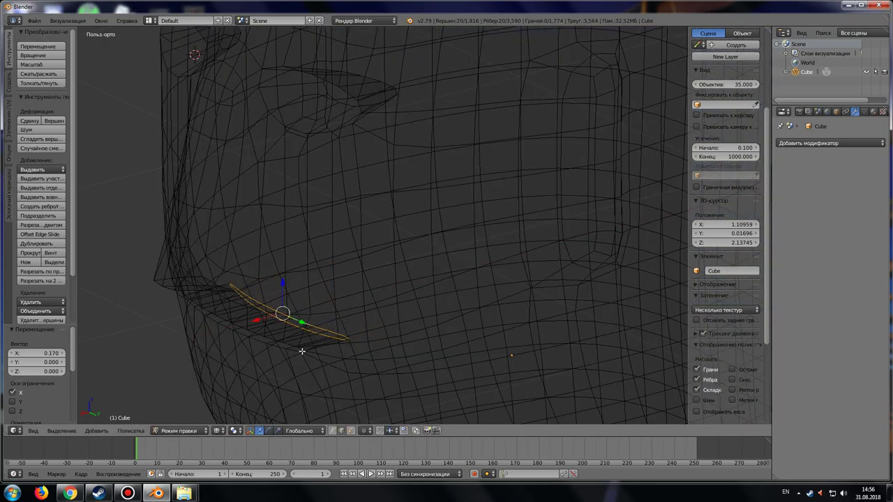
{"action": "key", "text": "z"}
{"action": "mouse_move", "coordinate": [300, 353]}
{"action": "middle_mouse_down"}
{"action": "mouse_move", "coordinate": [365, 335]}
{"action": "mouse_move", "coordinate": [384, 349]}
{"action": "mouse_move", "coordinate": [410, 330]}
{"action": "middle_mouse_up"}
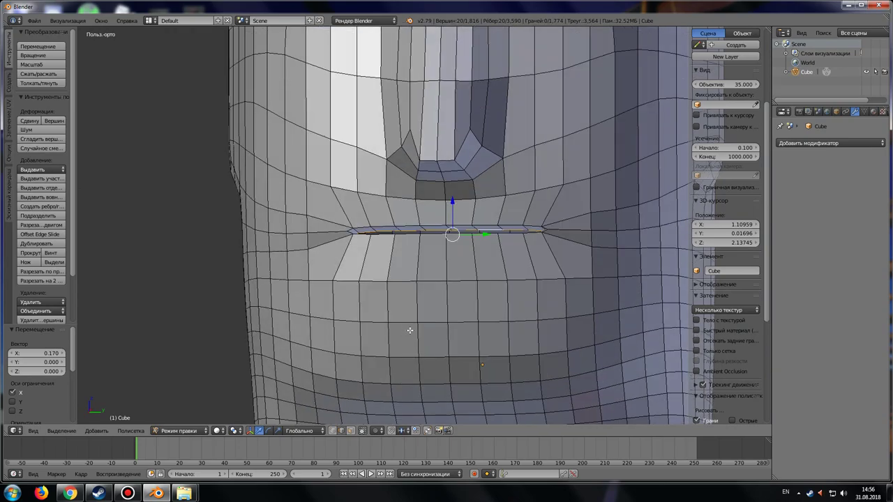
Cap the inner end of the mouth loop with a new face.
{"action": "left_click", "coordinate": [41, 311]}
{"action": "scroll", "coordinate": [436, 309], "scroll_direction": "down", "scroll_amount": 1}
{"action": "key", "text": "f"}
{"action": "scroll", "coordinate": [434, 339], "scroll_direction": "down", "scroll_amount": 2}
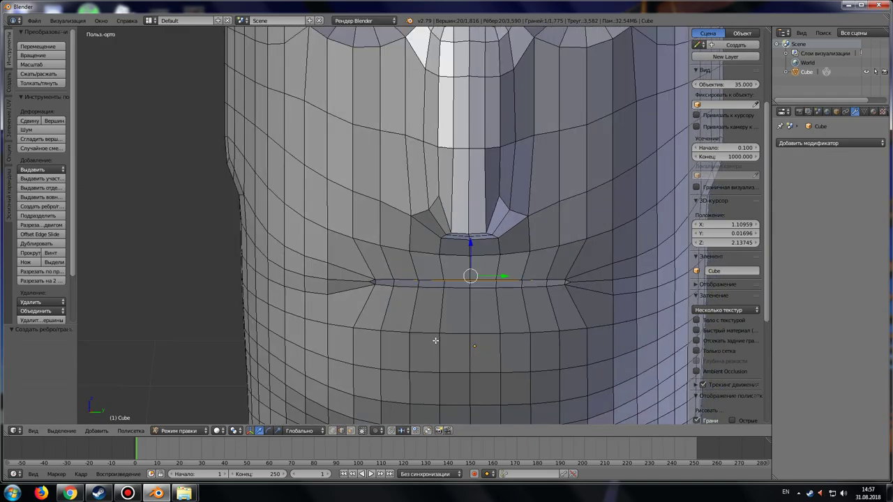
{"action": "scroll", "coordinate": [434, 341], "scroll_direction": "down", "scroll_amount": 2}
{"action": "mouse_move", "coordinate": [434, 341]}
{"action": "middle_mouse_down"}
{"action": "mouse_move", "coordinate": [514, 334]}
{"action": "mouse_move", "coordinate": [554, 319]}
{"action": "mouse_move", "coordinate": [562, 334]}
{"action": "mouse_move", "coordinate": [530, 328]}
{"action": "mouse_move", "coordinate": [442, 256]}
{"action": "mouse_move", "coordinate": [479, 315]}
{"action": "mouse_move", "coordinate": [481, 344]}
{"action": "mouse_move", "coordinate": [439, 319]}
{"action": "mouse_move", "coordinate": [431, 327]}
{"action": "middle_mouse_up"}
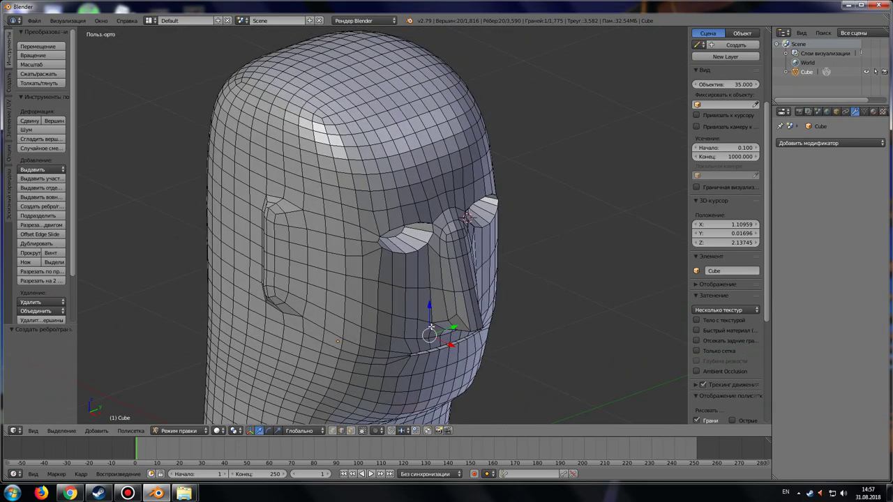
Frame the whole head frontally and add a second 3D view beside the first.
{"action": "left_click", "coordinate": [180, 430]}
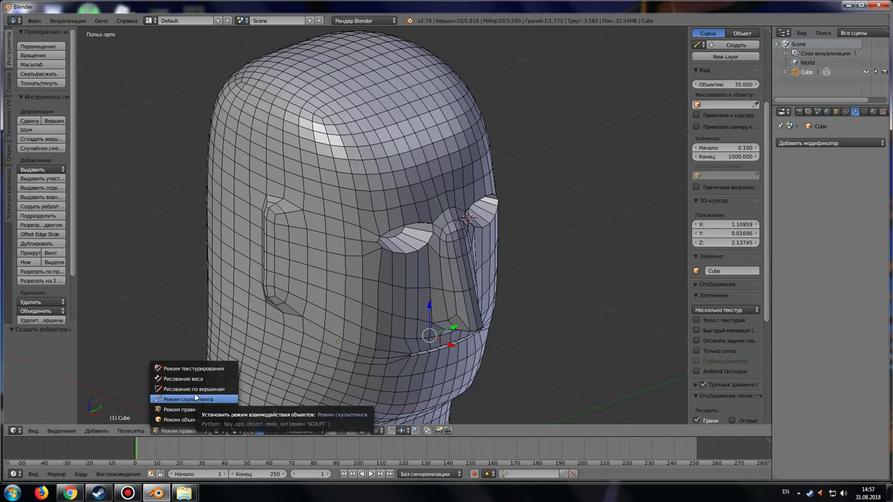
{"action": "left_click", "coordinate": [196, 433]}
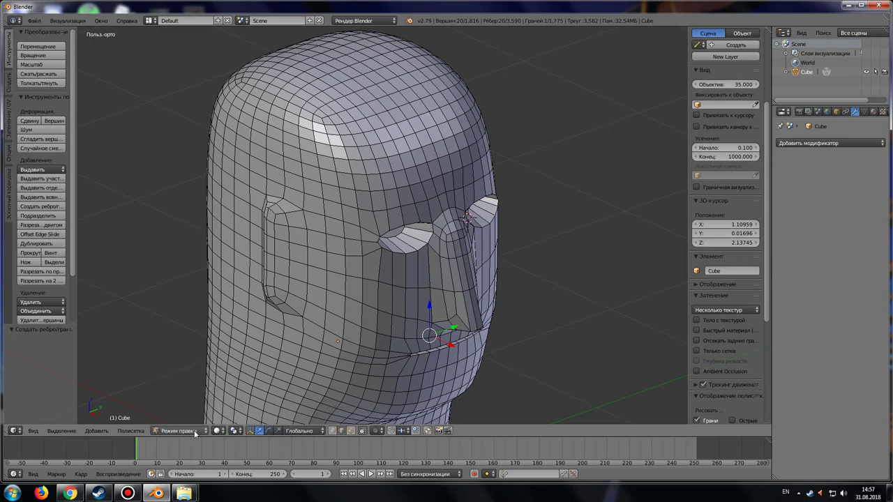
{"action": "mouse_move", "coordinate": [358, 405]}
{"action": "middle_mouse_down", "text": "shift"}
{"action": "mouse_move", "coordinate": [358, 322]}
{"action": "mouse_move", "coordinate": [414, 309]}
{"action": "mouse_move", "coordinate": [289, 315]}
{"action": "mouse_move", "coordinate": [233, 300]}
{"action": "mouse_move", "coordinate": [276, 276]}
{"action": "mouse_move", "coordinate": [399, 303]}
{"action": "mouse_move", "coordinate": [500, 304]}
{"action": "mouse_move", "coordinate": [503, 318]}
{"action": "mouse_move", "coordinate": [240, 317]}
{"action": "middle_mouse_up", "text": "shift"}
{"action": "scroll", "coordinate": [358, 322], "scroll_direction": "down", "scroll_amount": 3}
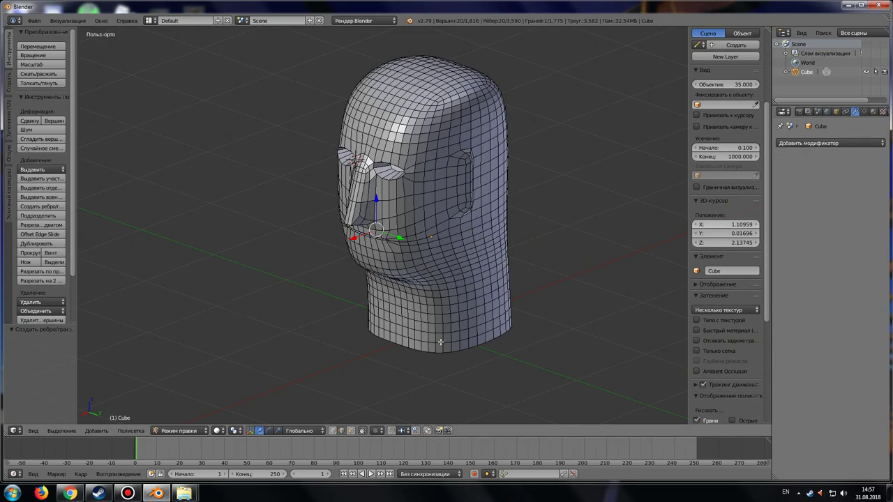
{"action": "middle_click_drag", "start_coordinate": [346, 308], "coordinate": [359, 303]}
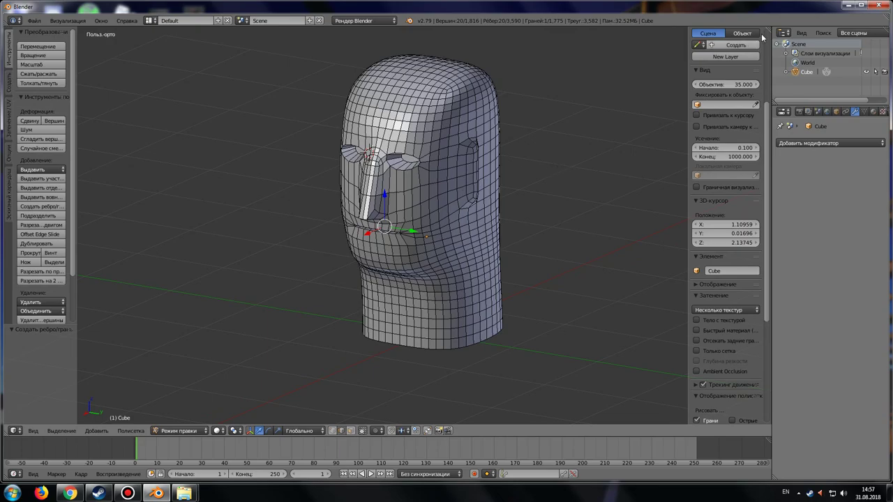
{"action": "left_click_drag", "start_coordinate": [767, 30], "coordinate": [516, 27]}
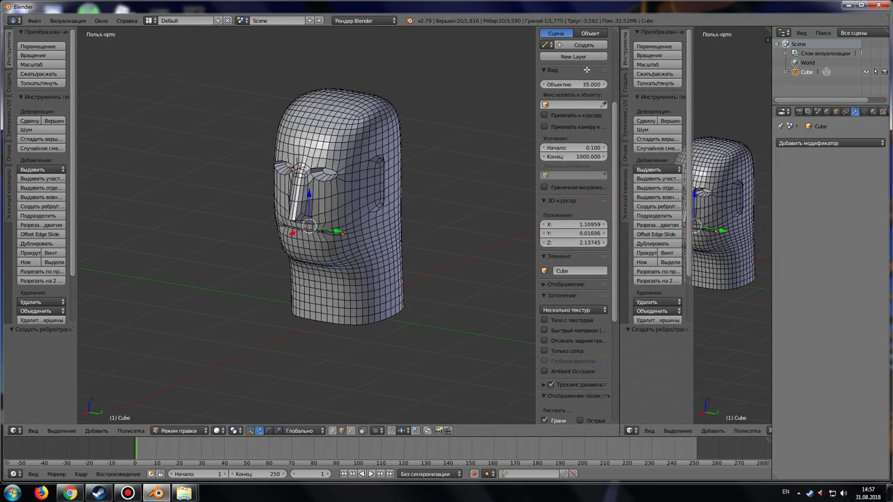
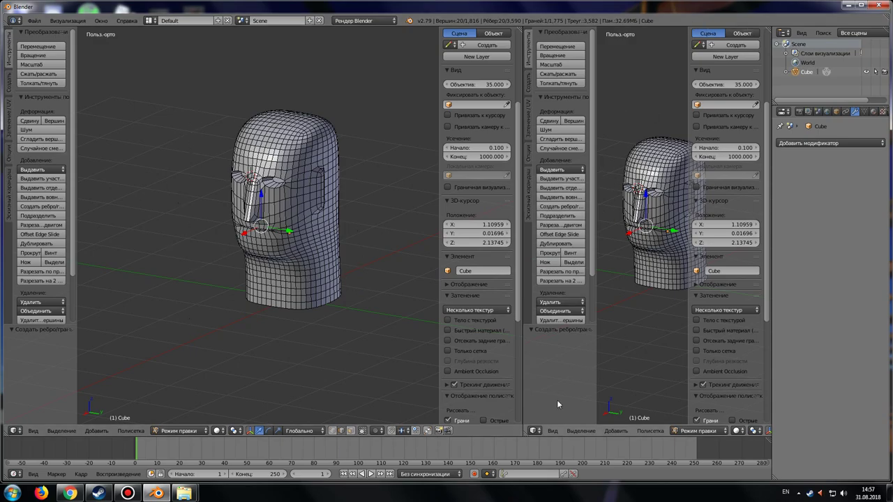
Switch the right area to the UV/Image Editor.
{"action": "left_click", "coordinate": [535, 430]}
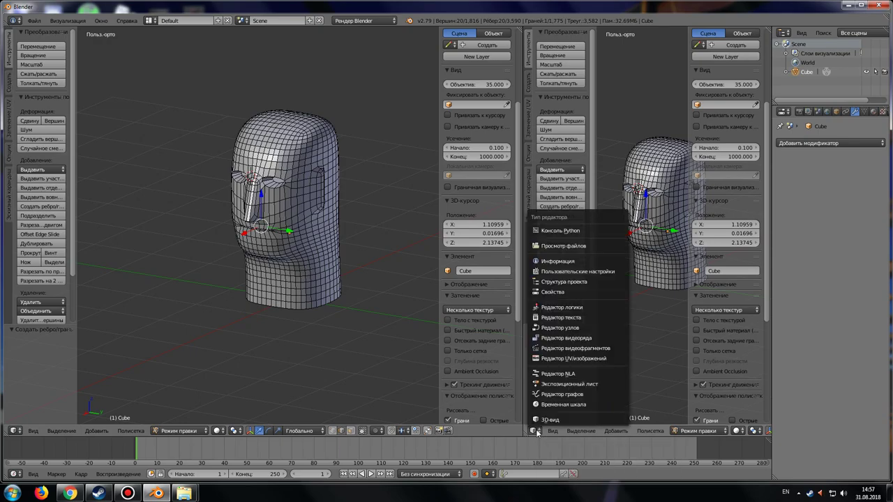
{"action": "left_click", "coordinate": [562, 359]}
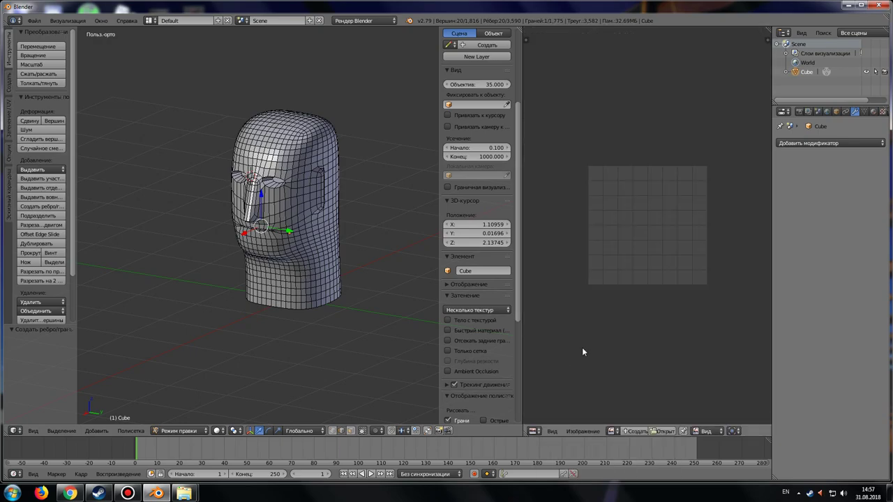
{"action": "scroll", "coordinate": [649, 279], "scroll_direction": "up", "scroll_amount": 2}
{"action": "scroll", "coordinate": [651, 270], "scroll_direction": "up", "scroll_amount": 1}
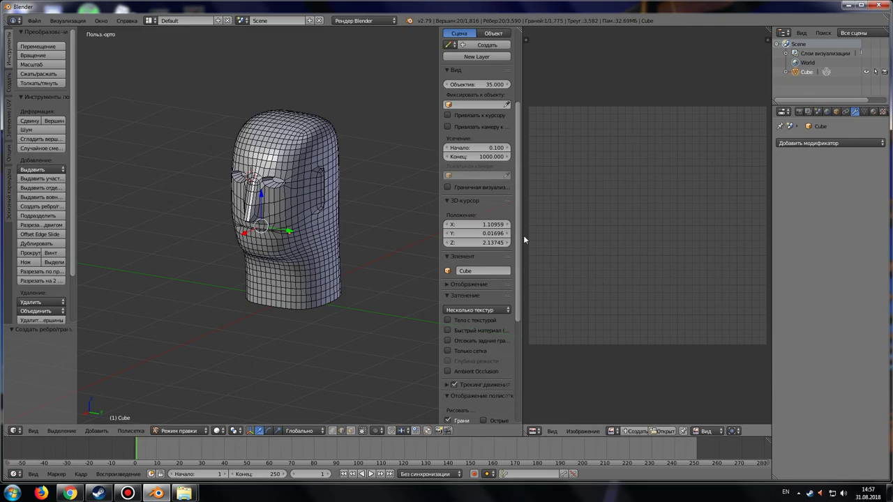
View the head from the top and pick an edge path across it.
{"action": "key", "text": "KP_1"}
{"action": "scroll", "coordinate": [319, 280], "scroll_direction": "up", "scroll_amount": 5}
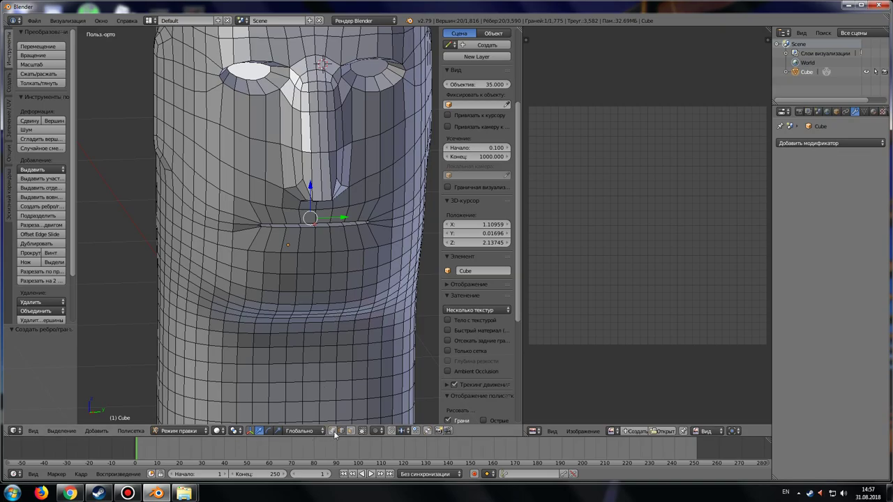
{"action": "mouse_move", "coordinate": [340, 310]}
{"action": "middle_mouse_down"}
{"action": "mouse_move", "coordinate": [391, 315]}
{"action": "mouse_move", "coordinate": [134, 341]}
{"action": "middle_mouse_up"}
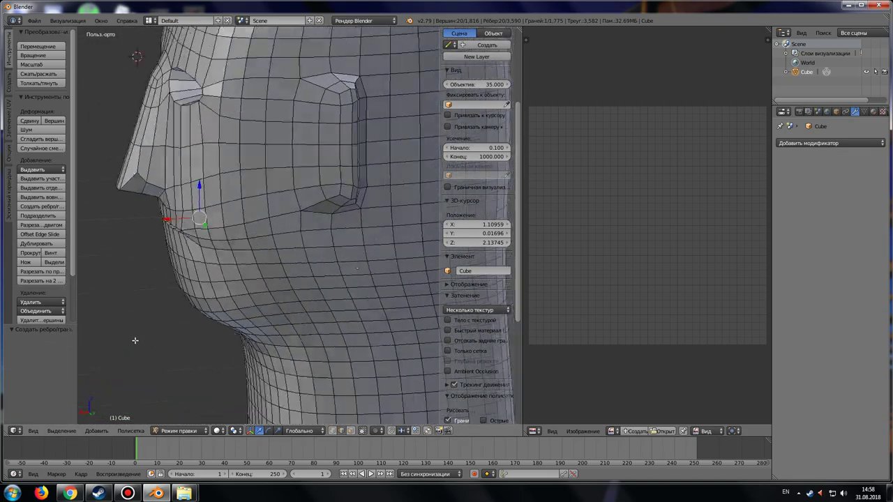
{"action": "scroll", "coordinate": [135, 340], "scroll_direction": "down", "scroll_amount": 5}
{"action": "middle_click_drag", "start_coordinate": [134, 340], "coordinate": [266, 355]}
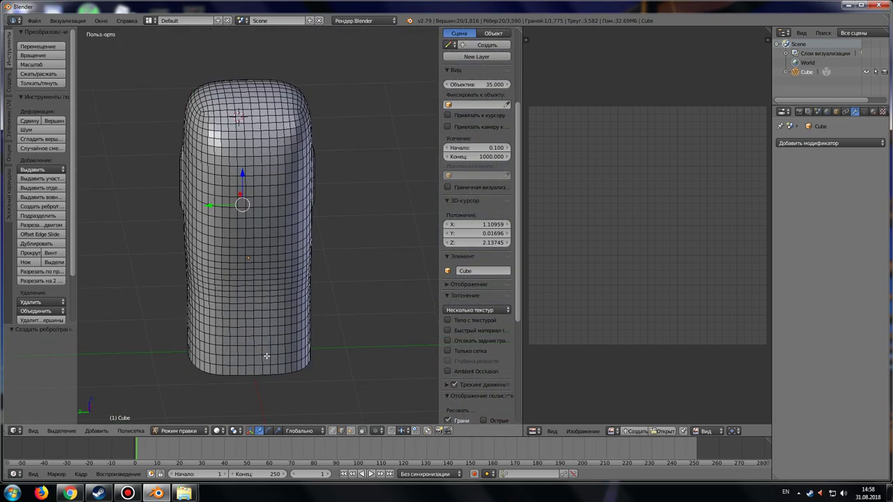
{"action": "key", "text": "KP_7"}
{"action": "scroll", "coordinate": [219, 214], "scroll_direction": "up", "scroll_amount": 2}
{"action": "scroll", "coordinate": [269, 196], "scroll_direction": "up", "scroll_amount": 3}
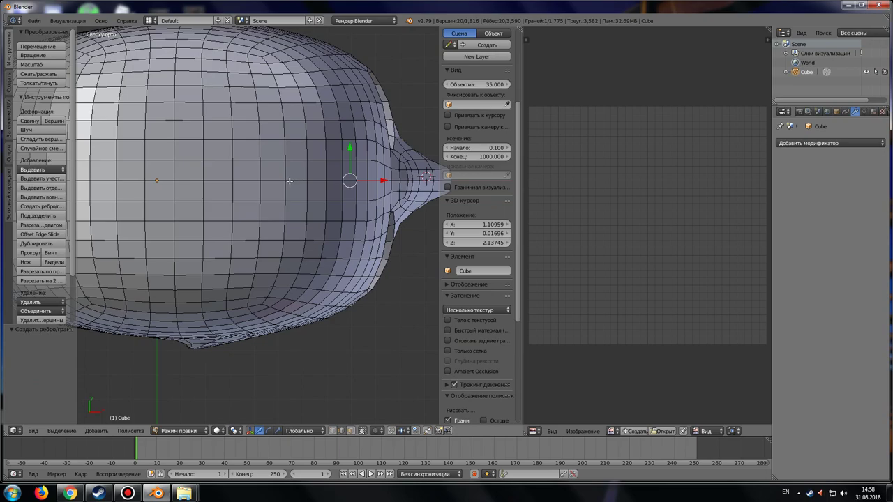
{"action": "right_click", "coordinate": [272, 181]}
{"action": "middle_click_drag", "start_coordinate": [180, 258], "coordinate": [279, 230]}
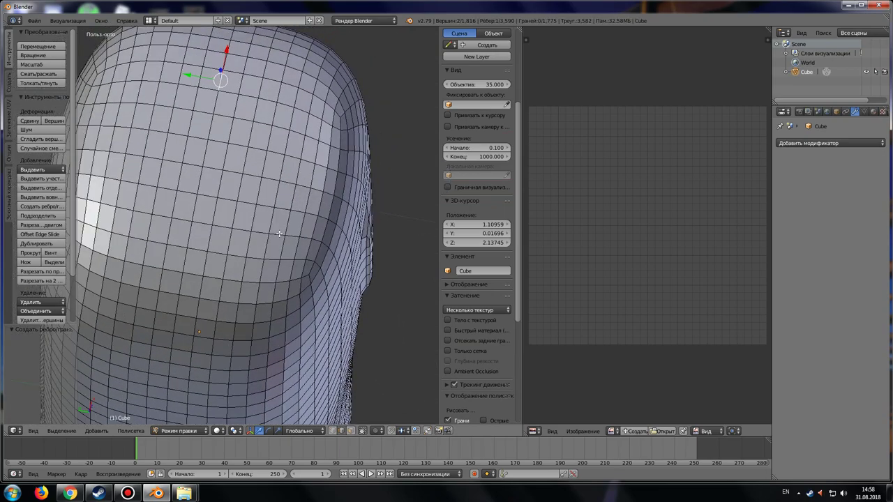
{"action": "scroll", "coordinate": [284, 232], "scroll_direction": "down", "scroll_amount": 2}
{"action": "middle_click_drag", "start_coordinate": [261, 277], "coordinate": [286, 210], "text": "shift"}
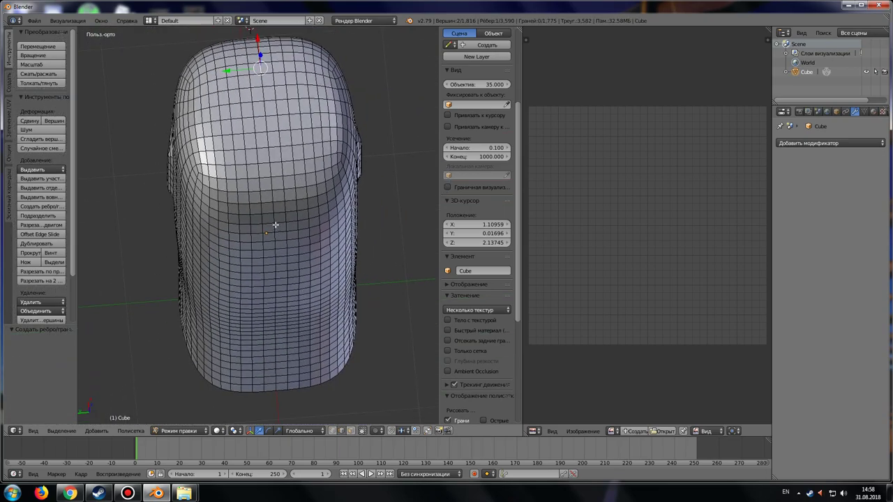
Select the edge loop over the top of the head and mark it as a seam.
{"action": "right_click", "coordinate": [273, 198], "text": "ctrl"}
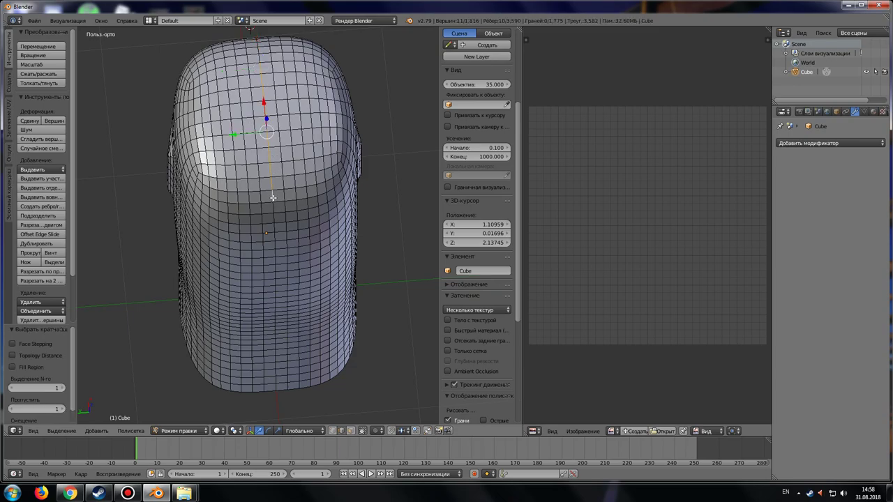
{"action": "right_click", "coordinate": [277, 387], "text": "alt"}
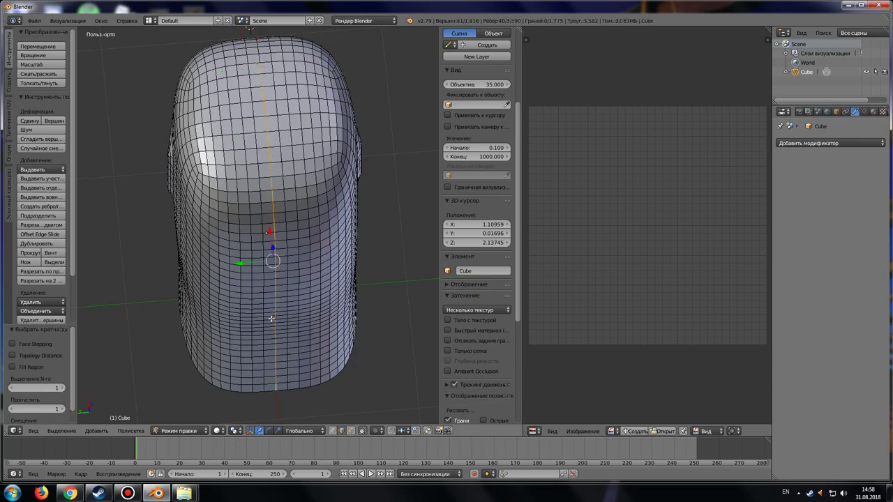
{"action": "middle_click_drag", "start_coordinate": [279, 370], "coordinate": [210, 391]}
{"action": "left_click", "coordinate": [131, 430]}
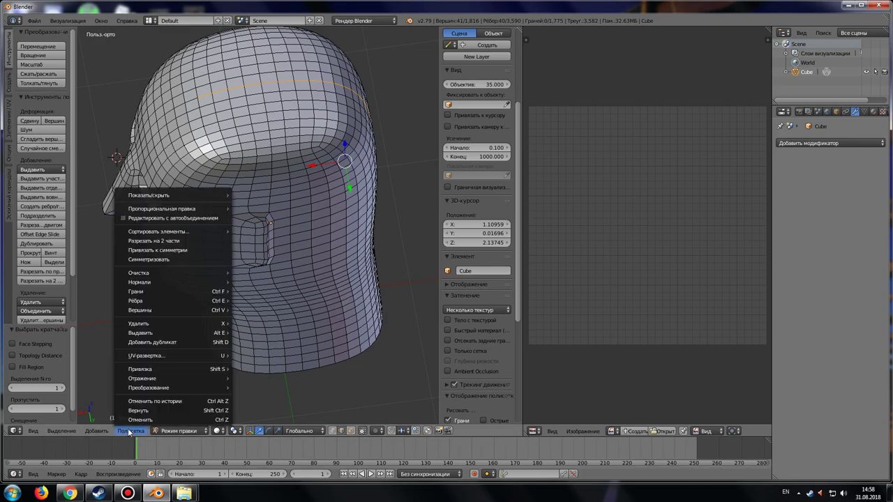
{"action": "mouse_move", "coordinate": [168, 301]}
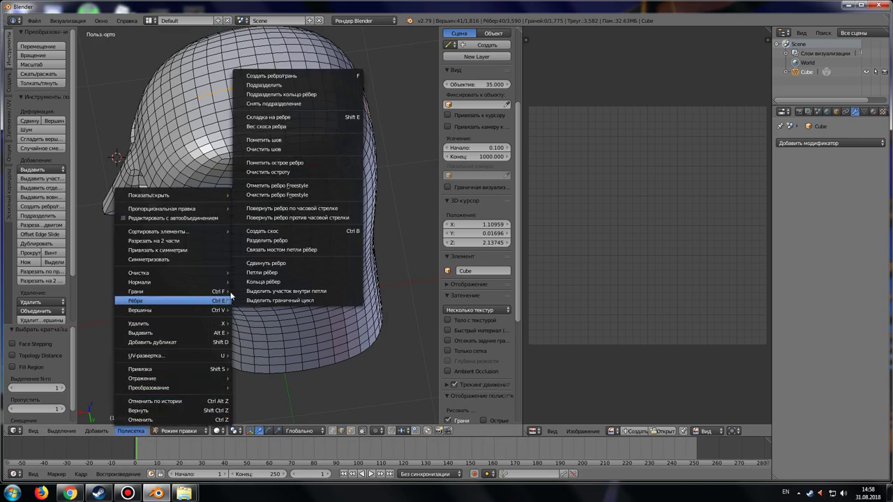
{"action": "left_click", "coordinate": [285, 140]}
Clear the seam from a stray edge next to the head's seam line.
{"action": "right_click", "coordinate": [237, 86]}
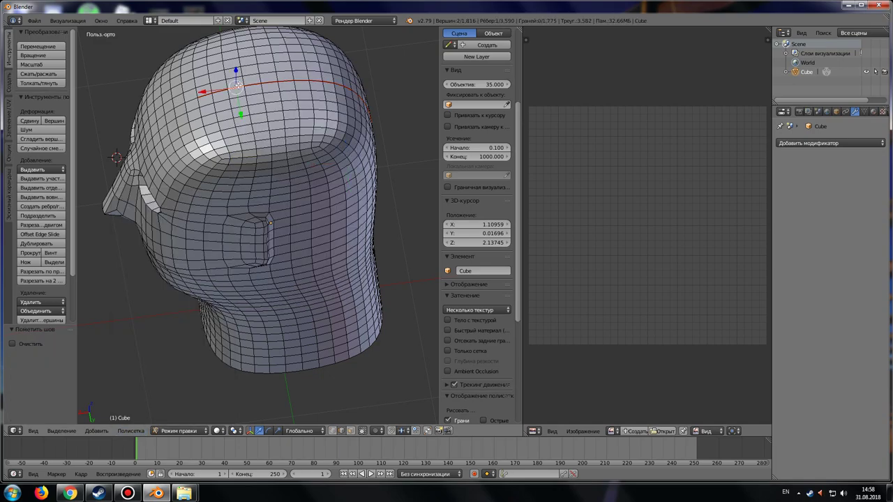
{"action": "left_click", "coordinate": [134, 430]}
{"action": "mouse_move", "coordinate": [170, 300]}
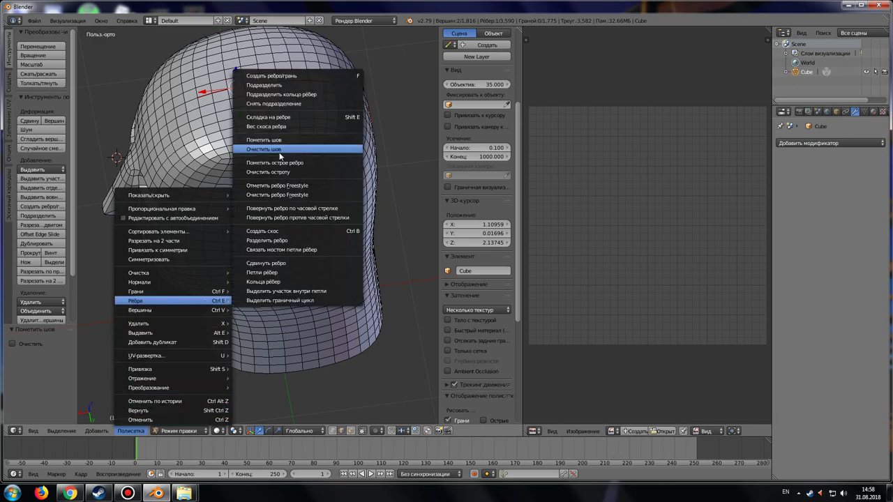
{"action": "left_click", "coordinate": [277, 149]}
{"action": "mouse_move", "coordinate": [331, 162]}
{"action": "middle_mouse_down"}
{"action": "mouse_move", "coordinate": [237, 224]}
{"action": "mouse_move", "coordinate": [265, 242]}
{"action": "middle_mouse_up"}
{"action": "scroll", "coordinate": [237, 224], "scroll_direction": "down", "scroll_amount": 3}
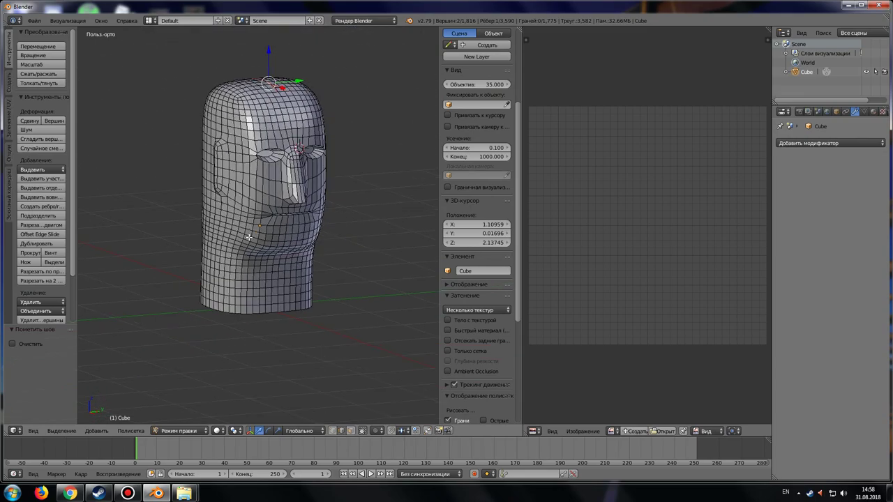
{"action": "scroll", "coordinate": [286, 203], "scroll_direction": "up", "scroll_amount": 4}
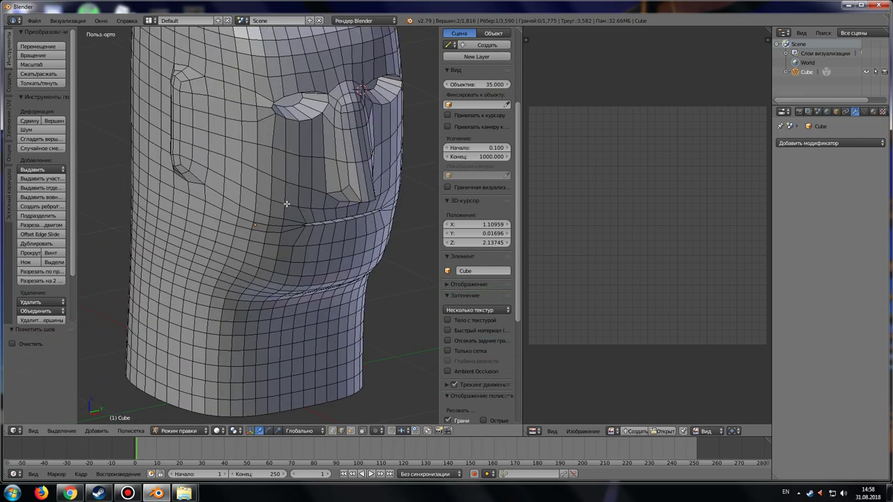
{"action": "middle_click_drag", "start_coordinate": [341, 163], "coordinate": [309, 314]}
{"action": "scroll", "coordinate": [309, 314], "scroll_direction": "down", "scroll_amount": 5}
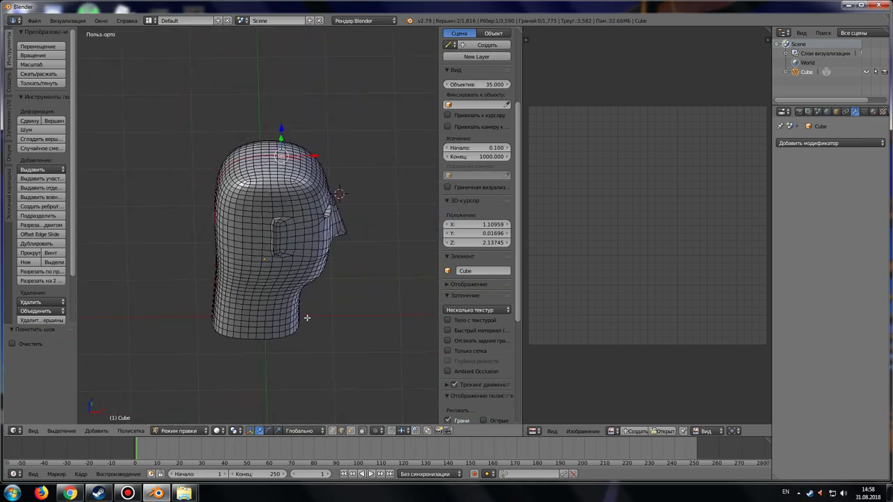
Switch to face select mode and select the entire head mesh.
{"action": "left_click", "coordinate": [351, 430]}
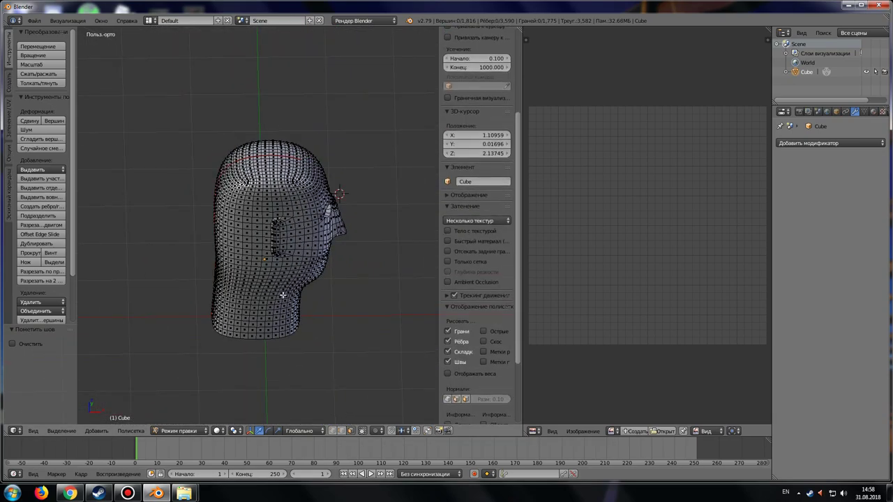
{"action": "key", "text": "a"}
{"action": "mouse_move", "coordinate": [257, 304]}
{"action": "middle_mouse_down"}
{"action": "mouse_move", "coordinate": [342, 314]}
{"action": "mouse_move", "coordinate": [194, 325]}
{"action": "middle_mouse_up"}
Unwrap the head, fit its UV layout in view, and widen the 3D viewport.
{"action": "left_click", "coordinate": [143, 432]}
{"action": "mouse_move", "coordinate": [146, 355]}
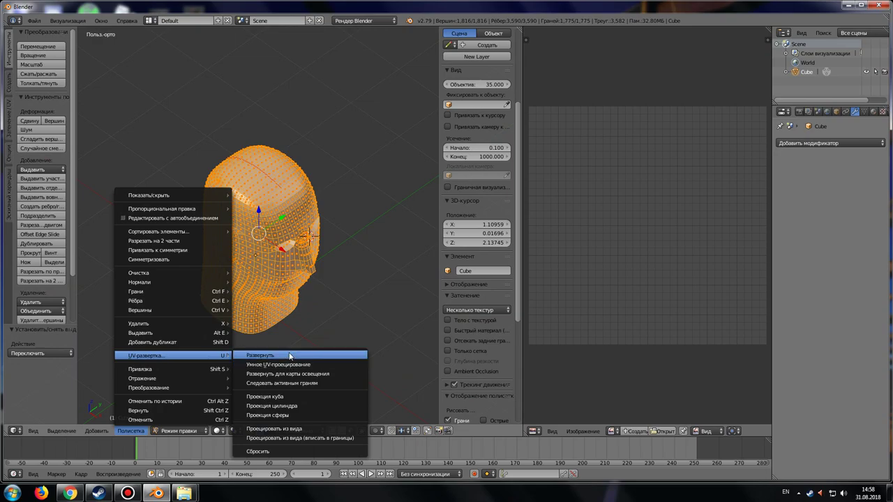
{"action": "scroll", "coordinate": [572, 299], "scroll_direction": "down", "scroll_amount": 4}
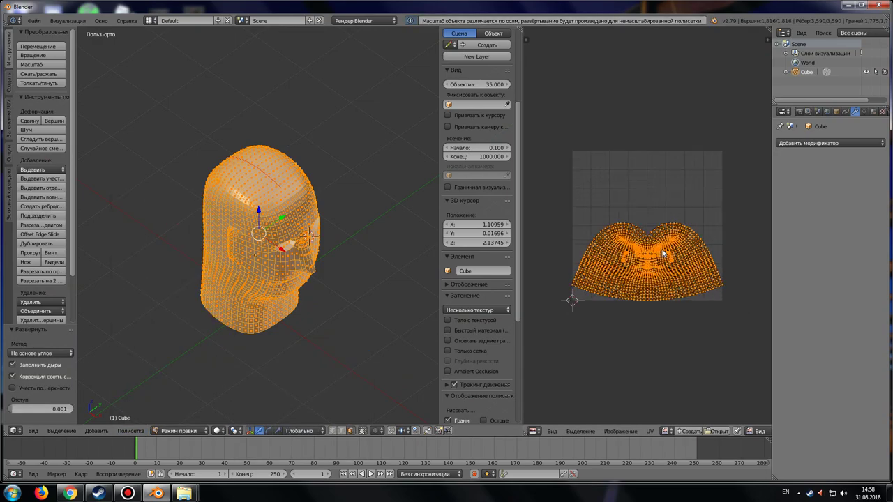
{"action": "scroll", "coordinate": [656, 305], "scroll_direction": "up", "scroll_amount": 6}
{"action": "scroll", "coordinate": [658, 341], "scroll_direction": "down", "scroll_amount": 4}
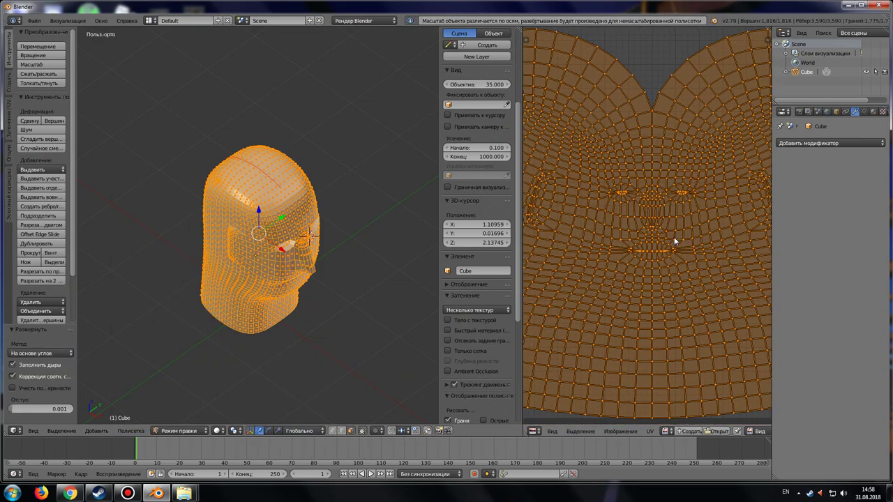
{"action": "scroll", "coordinate": [673, 239], "scroll_direction": "down", "scroll_amount": 1}
{"action": "scroll", "coordinate": [672, 239], "scroll_direction": "down", "scroll_amount": 2}
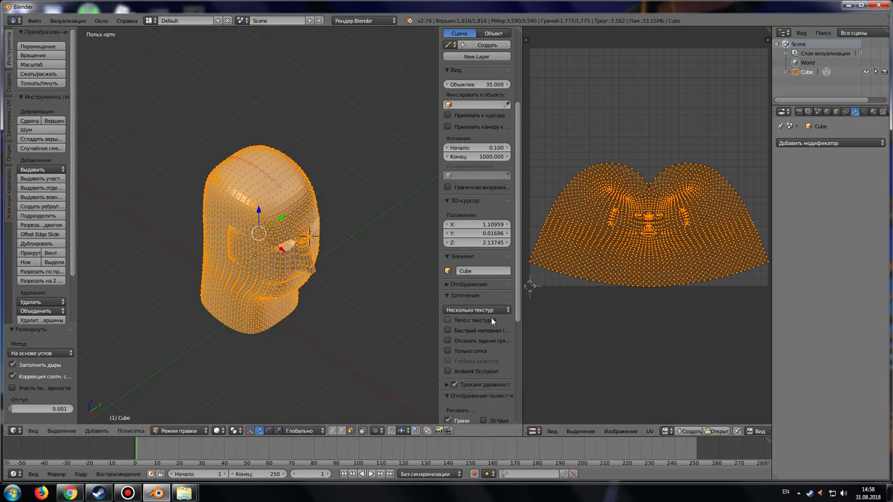
{"action": "left_click_drag", "start_coordinate": [523, 365], "coordinate": [745, 359]}
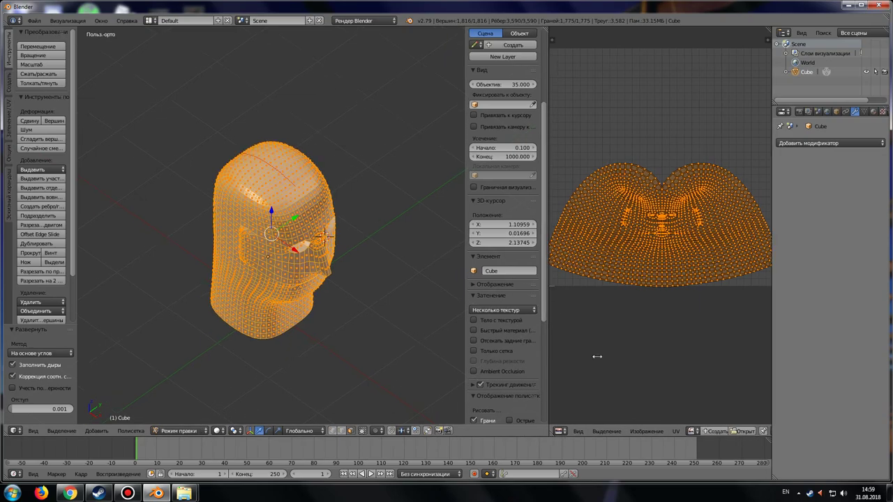
{"action": "left_click", "coordinate": [182, 432]}
Back in Object Mode, add a cube and move it along Y below the head.
{"action": "left_click", "coordinate": [182, 420]}
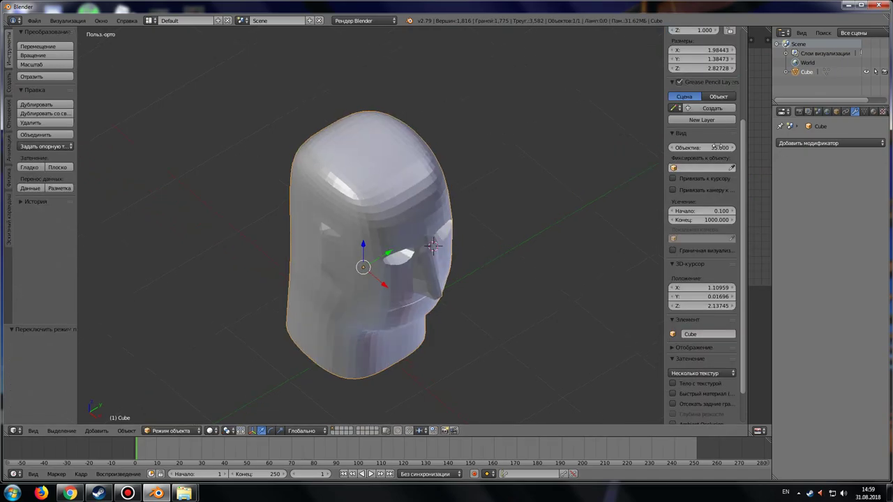
{"action": "left_click", "coordinate": [8, 84]}
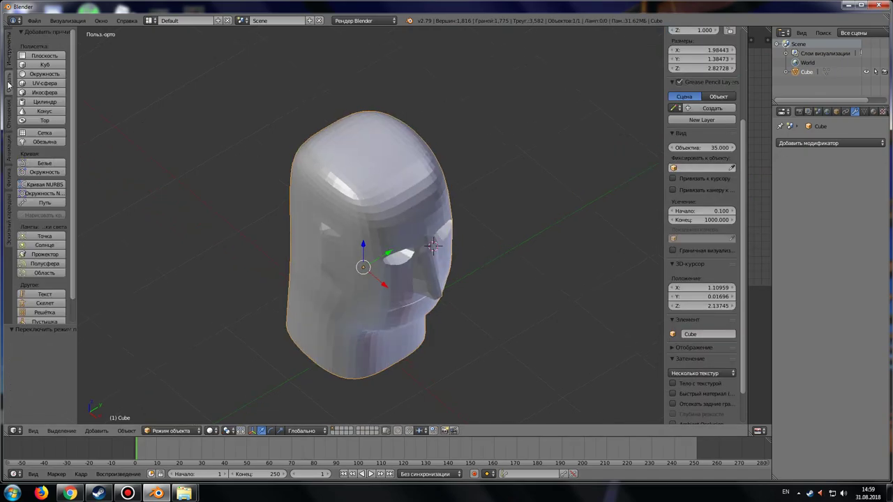
{"action": "left_click", "coordinate": [53, 69]}
{"action": "scroll", "coordinate": [277, 193], "scroll_direction": "down", "scroll_amount": 3}
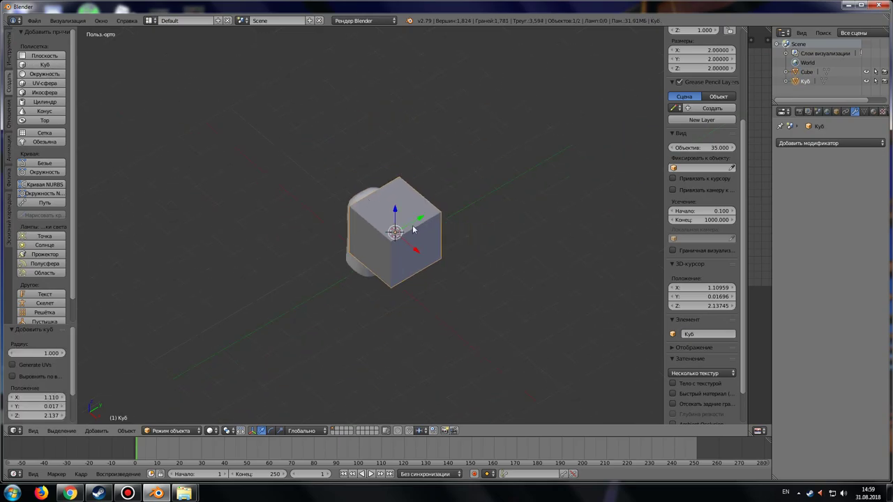
{"action": "key", "text": "g"}
{"action": "key", "text": "y"}
{"action": "left_click", "coordinate": [284, 276]}
{"action": "mouse_move", "coordinate": [284, 276]}
{"action": "middle_mouse_down"}
{"action": "mouse_move", "coordinate": [299, 374]}
{"action": "mouse_move", "coordinate": [294, 271]}
{"action": "middle_mouse_up"}
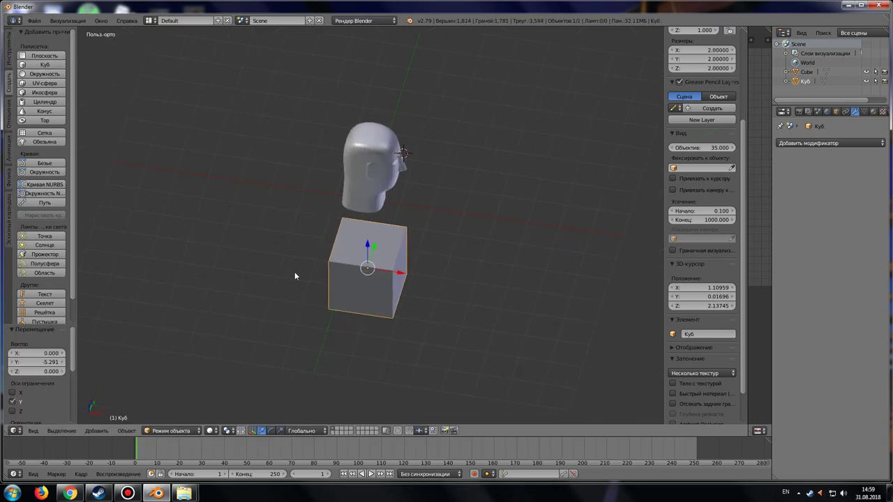
Flatten the cube along Y and Z into a slab and enter Edit Mode.
{"action": "key", "text": "s"}
{"action": "key", "text": "y"}
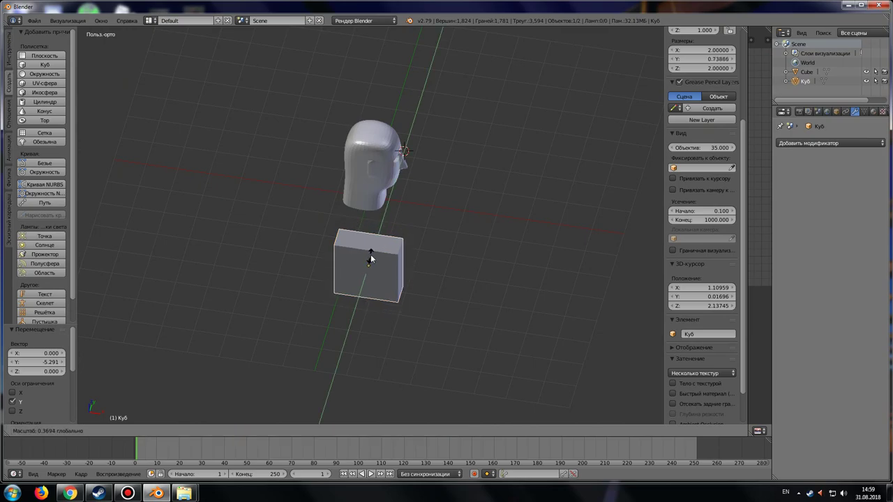
{"action": "left_click", "coordinate": [369, 239]}
{"action": "key", "text": "s"}
{"action": "key", "text": "z"}
{"action": "left_click", "coordinate": [370, 260]}
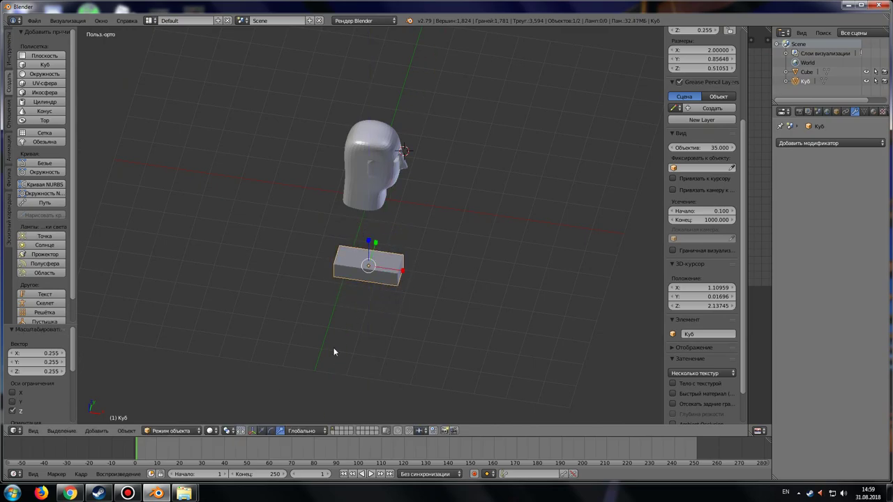
{"action": "left_click", "coordinate": [179, 431]}
{"action": "left_click", "coordinate": [182, 409]}
Extrude the cube's top face to raise the pistol's body block.
{"action": "right_click", "coordinate": [376, 278]}
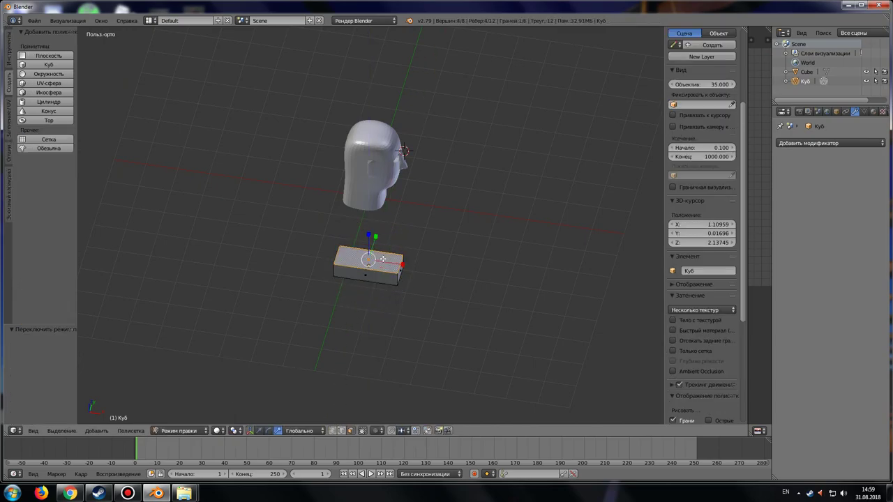
{"action": "key", "text": "e"}
{"action": "key", "text": "Escape"}
{"action": "left_click", "coordinate": [265, 431]}
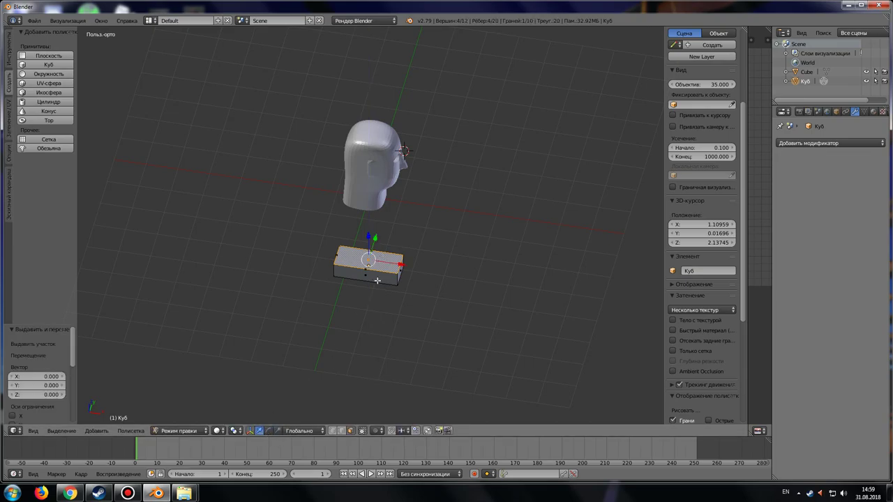
{"action": "mouse_move", "coordinate": [369, 239]}
{"action": "left_mouse_down"}
{"action": "mouse_move", "coordinate": [368, 222]}
{"action": "mouse_move", "coordinate": [371, 235]}
{"action": "left_mouse_up"}
{"action": "left_click", "coordinate": [278, 431]}
{"action": "scroll", "coordinate": [408, 293], "scroll_direction": "up", "scroll_amount": 3}
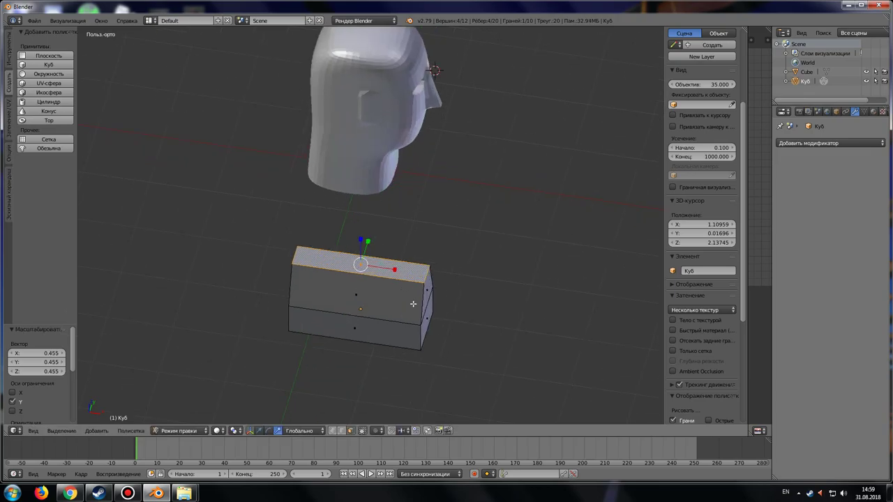
{"action": "middle_click_drag", "start_coordinate": [367, 303], "coordinate": [435, 268]}
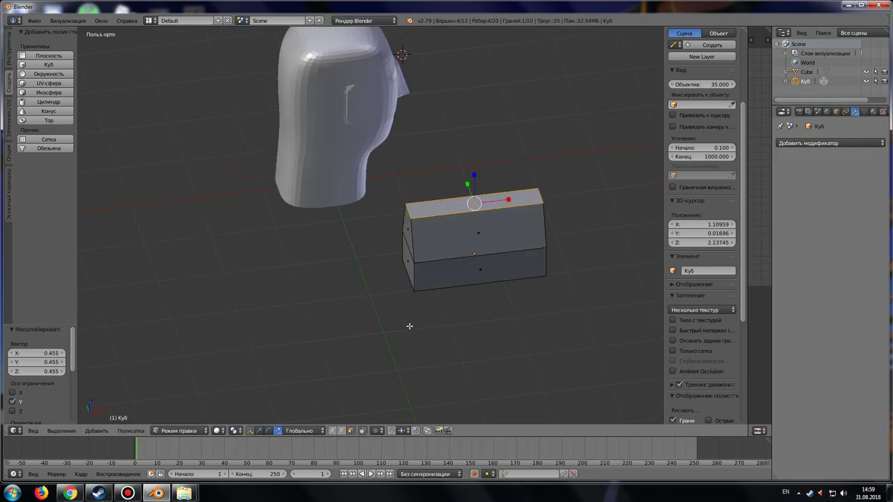
{"action": "left_click", "coordinate": [260, 431]}
{"action": "left_click_drag", "start_coordinate": [473, 180], "coordinate": [469, 198]}
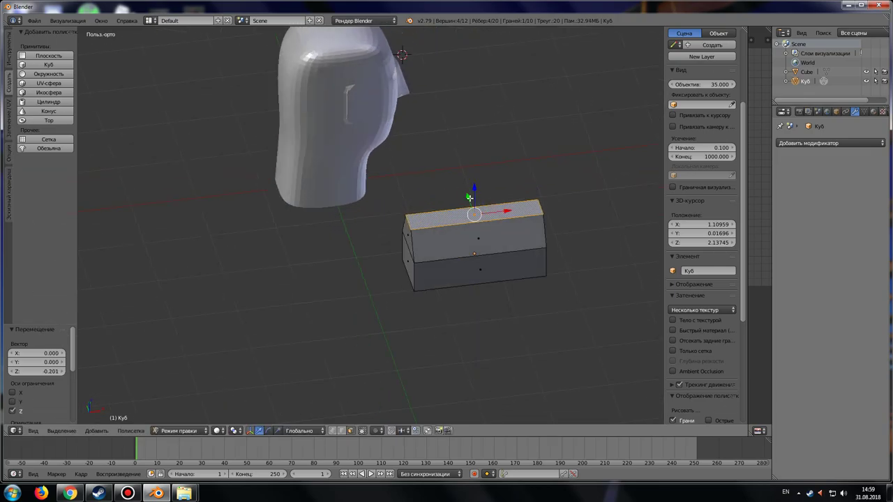
Extrude the left end face to lengthen the barrel and bevel its top edge.
{"action": "right_click", "coordinate": [409, 244]}
{"action": "key", "text": "e"}
{"action": "right_click", "coordinate": [420, 243]}
{"action": "left_click_drag", "start_coordinate": [438, 244], "coordinate": [379, 254]}
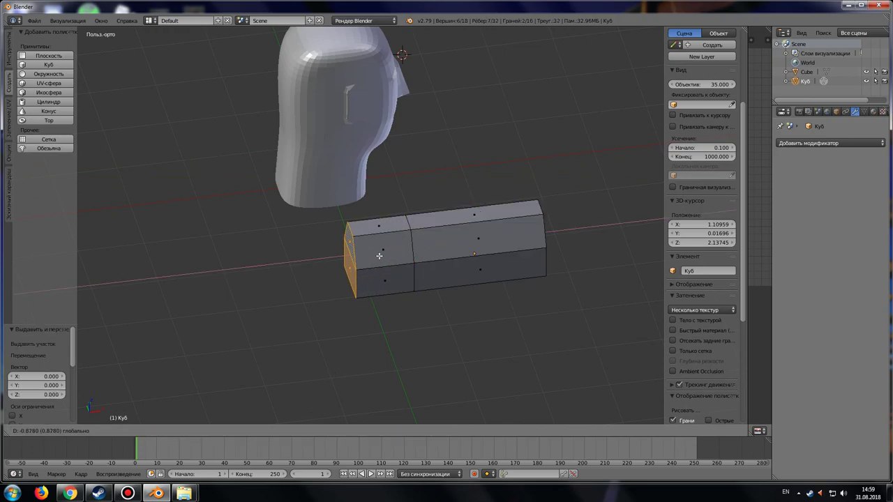
{"action": "right_click", "coordinate": [350, 230]}
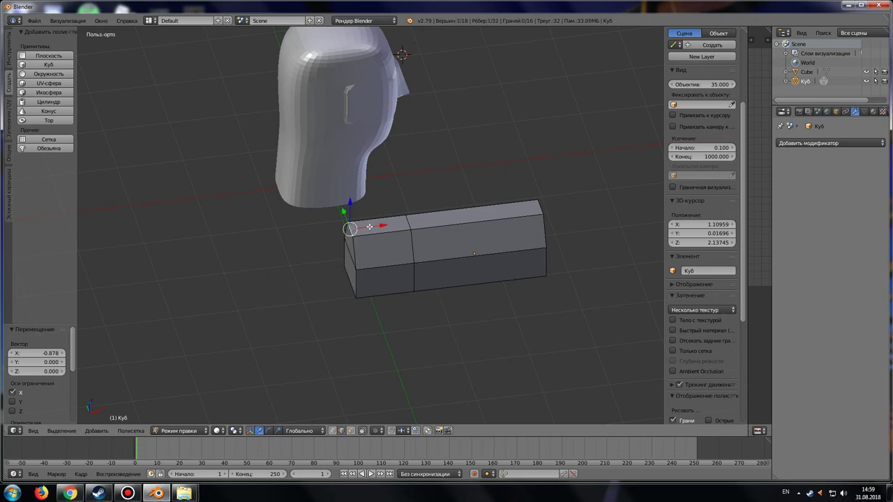
{"action": "left_click_drag", "start_coordinate": [380, 225], "coordinate": [408, 239]}
{"action": "middle_click_drag", "start_coordinate": [420, 150], "coordinate": [396, 286], "text": "shift"}
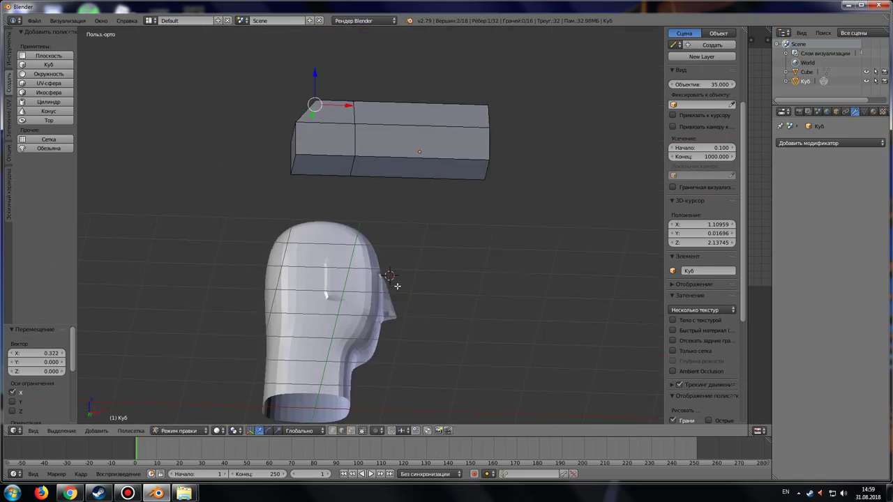
Extrude the small lower end face and narrow it to 0.666 in Y and 0.741 in X.
{"action": "left_click", "coordinate": [352, 431]}
{"action": "right_click", "coordinate": [331, 164]}
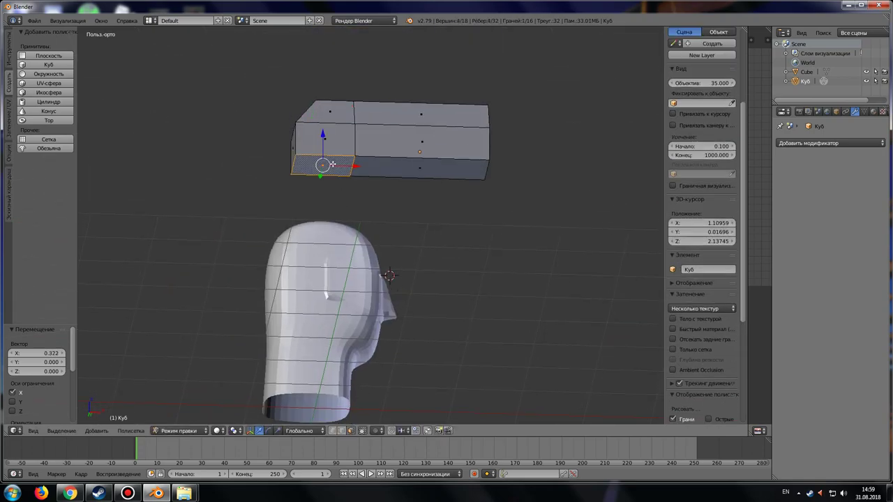
{"action": "key", "text": "e"}
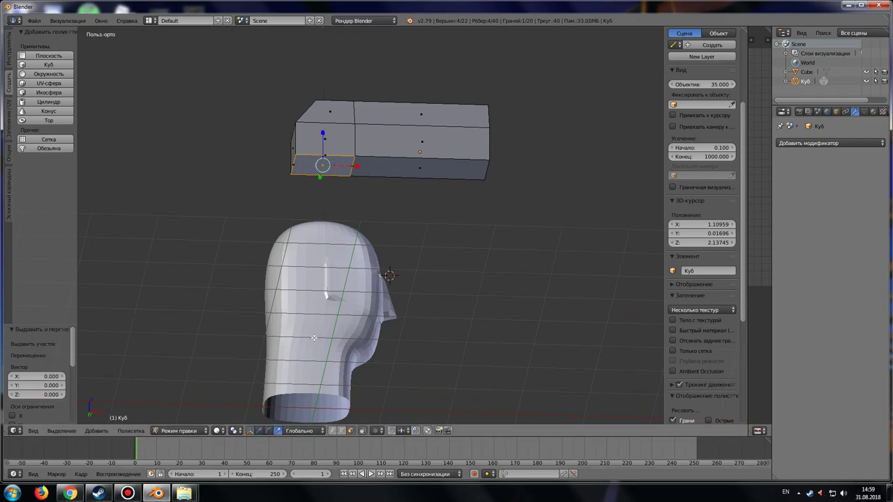
{"action": "key", "text": "s"}
{"action": "key", "text": "y"}
{"action": "left_click", "coordinate": [320, 175]}
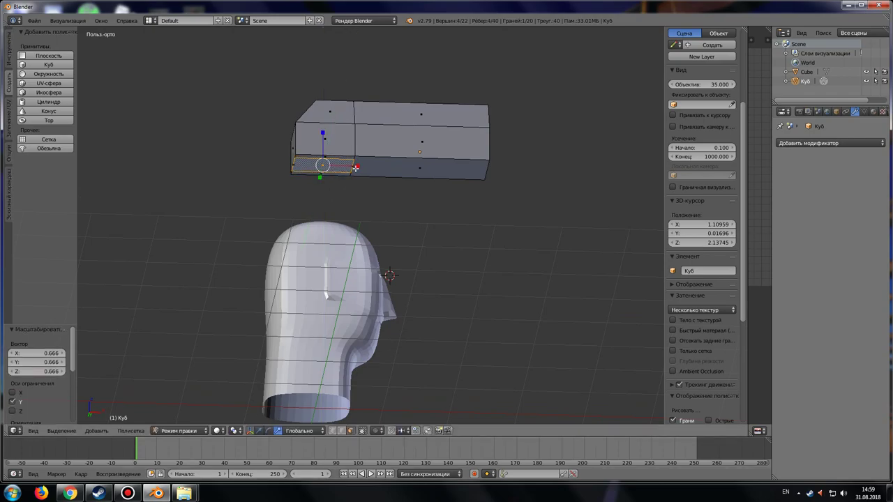
{"action": "key", "text": "s"}
{"action": "key", "text": "x"}
{"action": "left_click", "coordinate": [349, 168]}
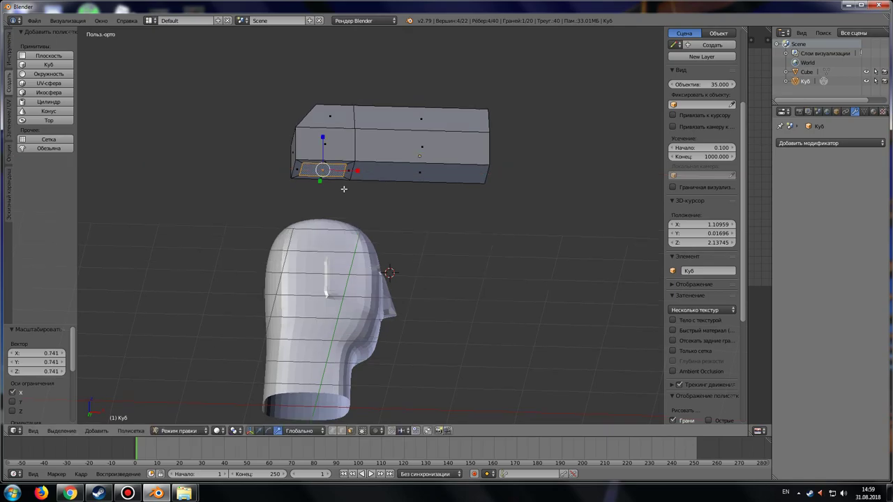
Extrude the grip downward in two slanted segments.
{"action": "key", "text": "e"}
{"action": "right_click", "coordinate": [343, 189]}
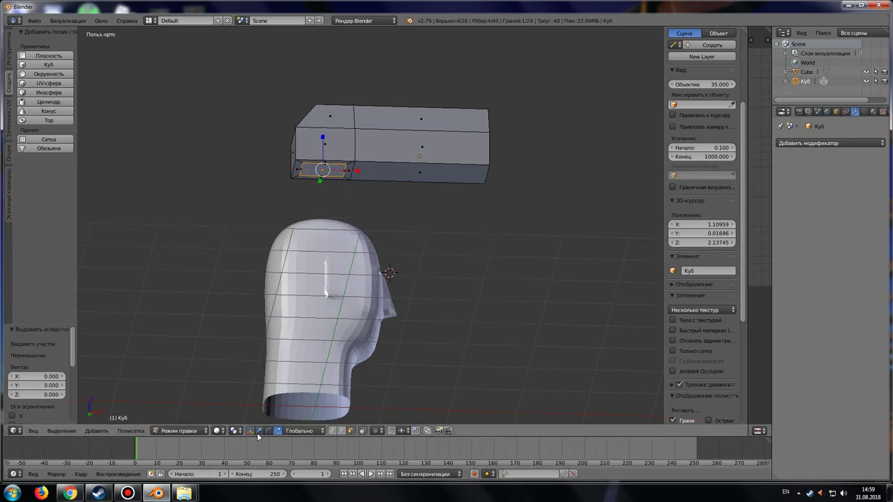
{"action": "left_click", "coordinate": [259, 430]}
{"action": "mouse_move", "coordinate": [323, 139]}
{"action": "left_mouse_down"}
{"action": "mouse_move", "coordinate": [326, 223]}
{"action": "mouse_move", "coordinate": [330, 217]}
{"action": "left_mouse_up"}
{"action": "key", "text": "e"}
{"action": "left_click", "coordinate": [327, 218]}
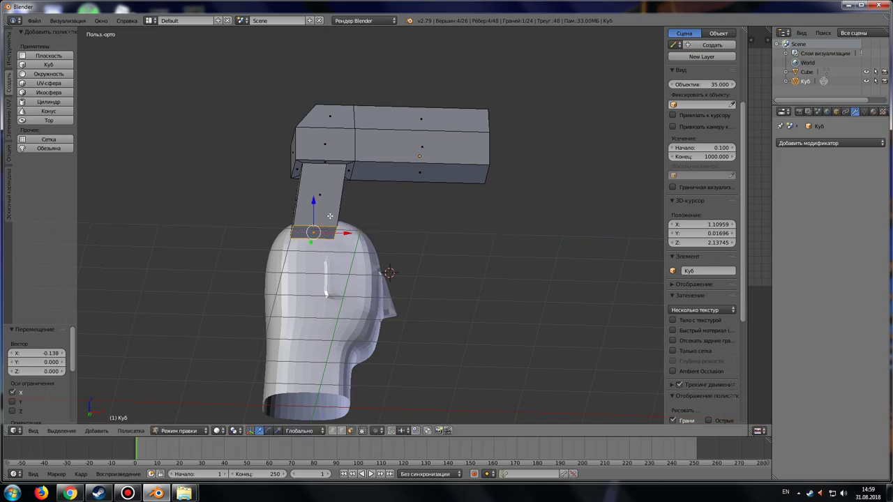
{"action": "key", "text": "e"}
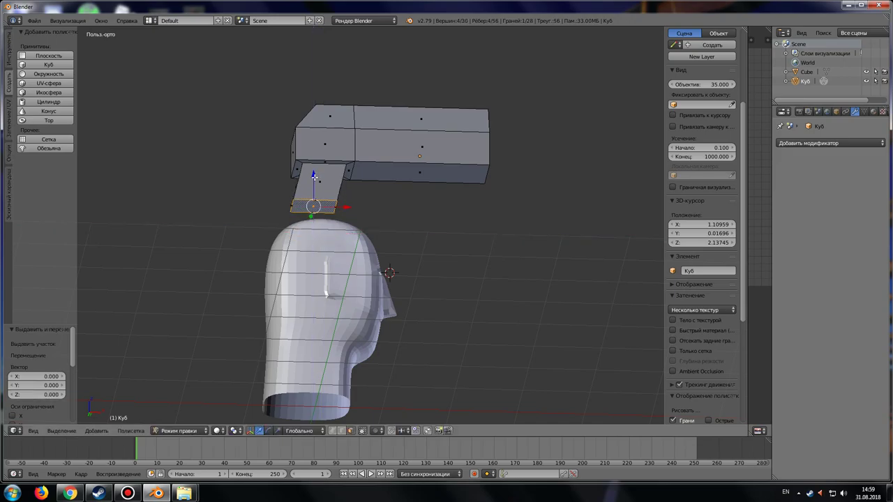
{"action": "left_click", "coordinate": [316, 215]}
{"action": "middle_click_drag", "start_coordinate": [393, 195], "coordinate": [334, 230]}
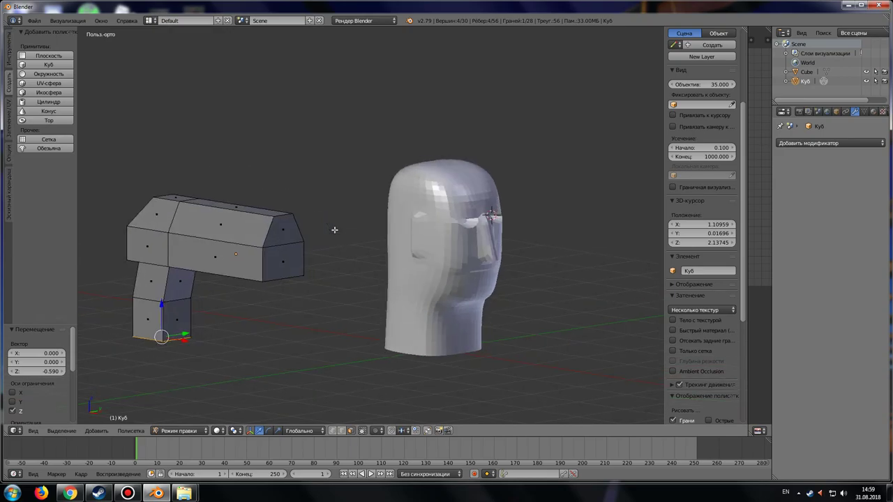
Extrude the front face, narrow it to 0.560 in Y, and push the muzzle out 0.222 along X.
{"action": "right_click", "coordinate": [276, 238]}
{"action": "key", "text": "e"}
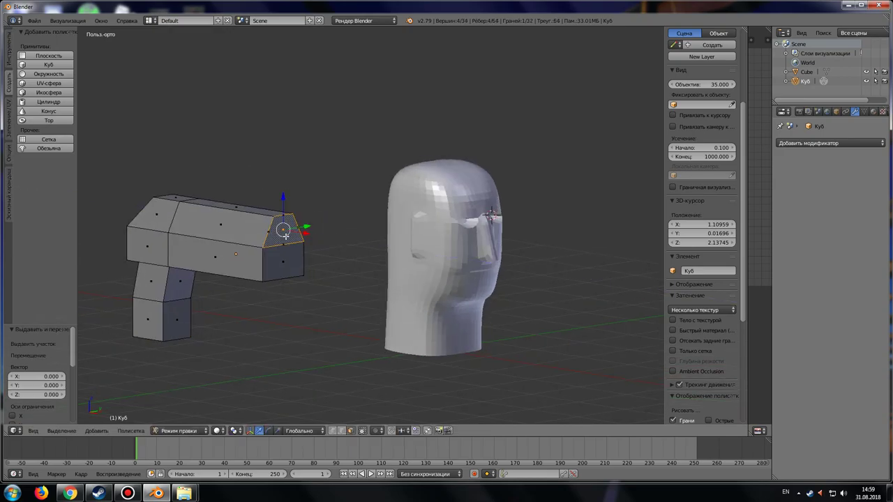
{"action": "key", "text": "s"}
{"action": "key", "text": "y"}
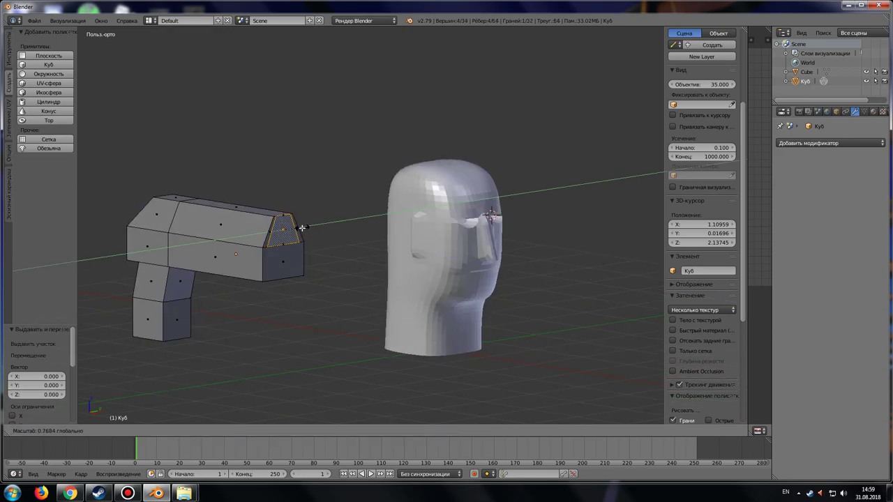
{"action": "left_click", "coordinate": [291, 217]}
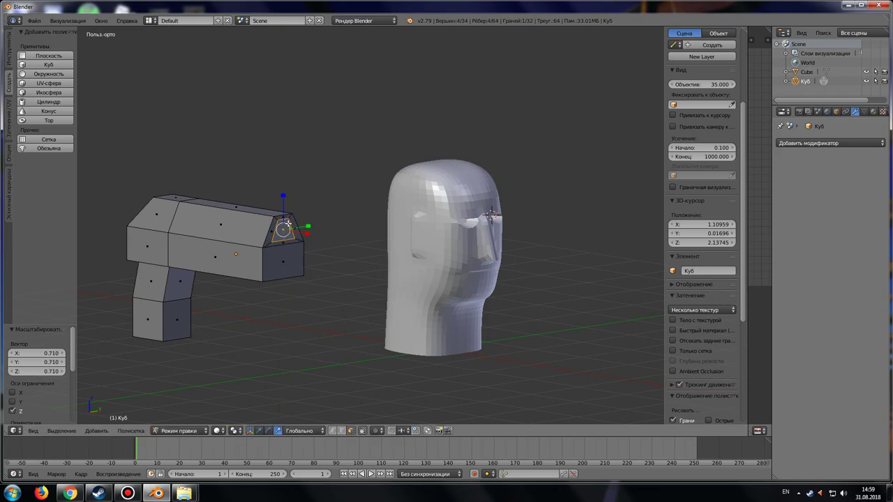
{"action": "key", "text": "e"}
{"action": "key", "text": "Escape"}
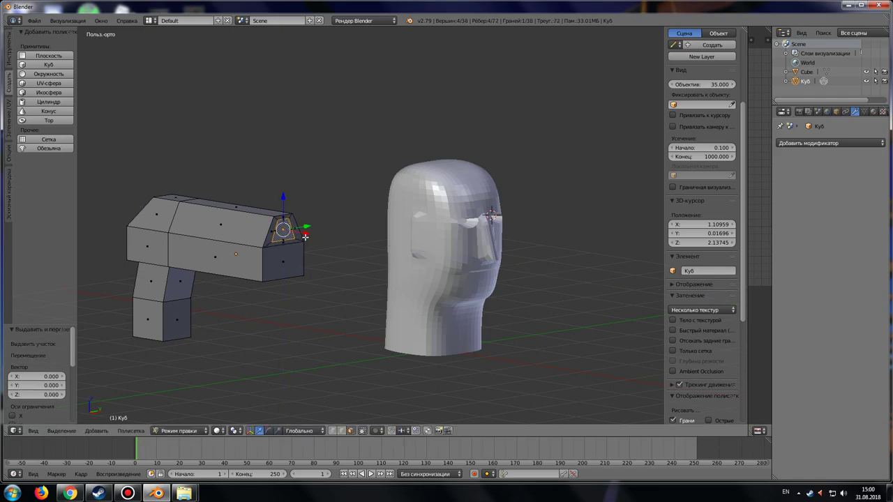
{"action": "key", "text": "g"}
{"action": "key", "text": "x"}
{"action": "left_click", "coordinate": [260, 275]}
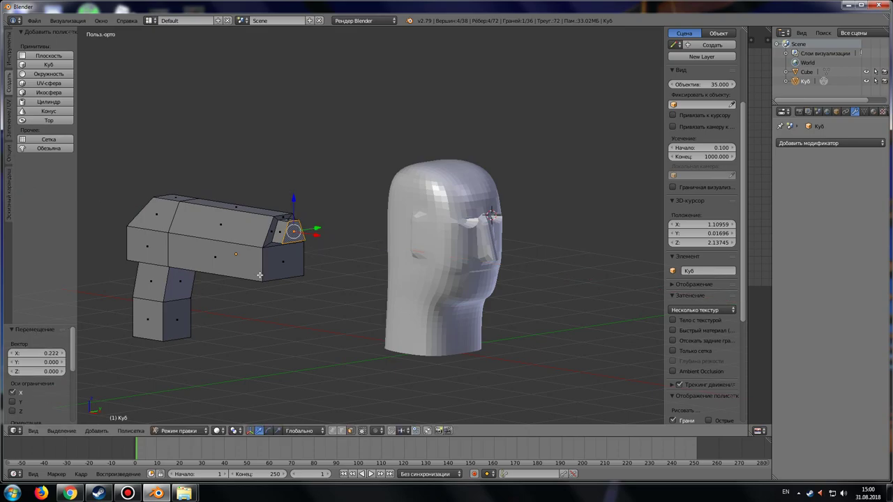
{"action": "middle_click_drag", "start_coordinate": [260, 275], "coordinate": [342, 302]}
{"action": "mouse_move", "coordinate": [401, 319]}
{"action": "middle_mouse_down"}
{"action": "mouse_move", "coordinate": [326, 302]}
{"action": "mouse_move", "coordinate": [410, 282]}
{"action": "middle_mouse_up"}
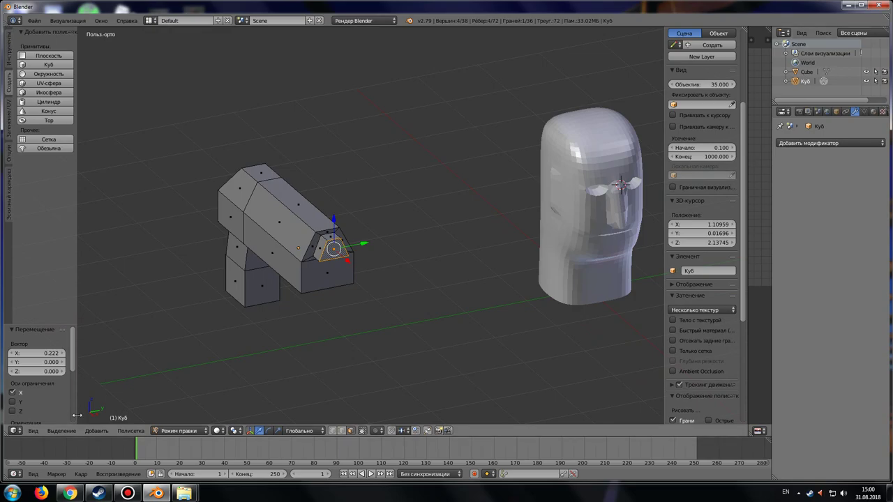
{"action": "left_click", "coordinate": [183, 431]}
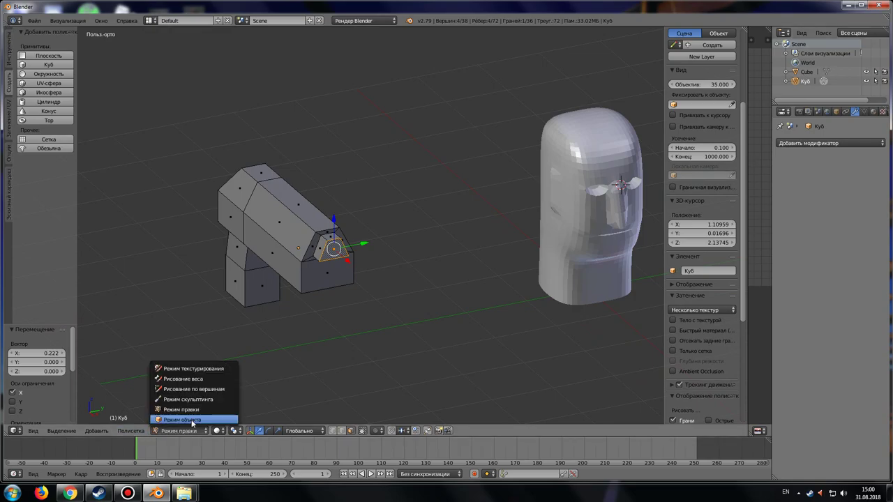
Switch to Object Mode, readjust the Image Editor split, and return to Edit Mode.
{"action": "left_click", "coordinate": [187, 421]}
{"action": "left_click_drag", "start_coordinate": [747, 328], "coordinate": [483, 363]}
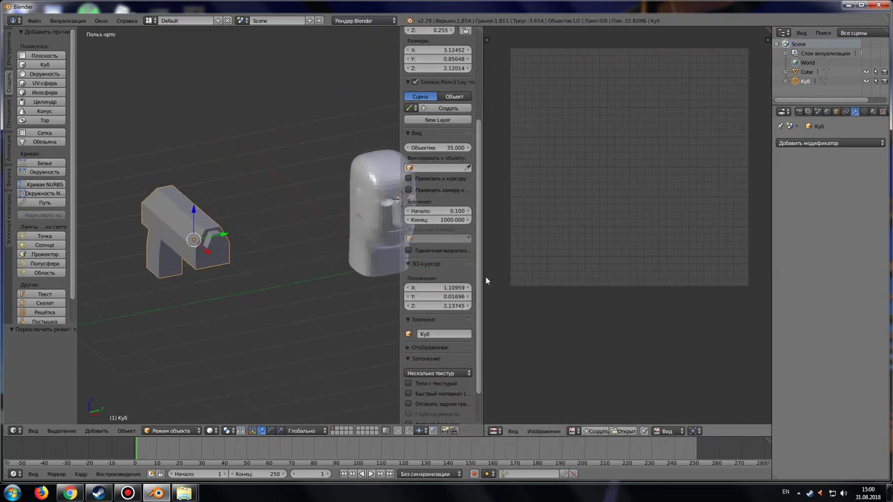
{"action": "left_click_drag", "start_coordinate": [487, 280], "coordinate": [659, 279]}
{"action": "left_click", "coordinate": [172, 431]}
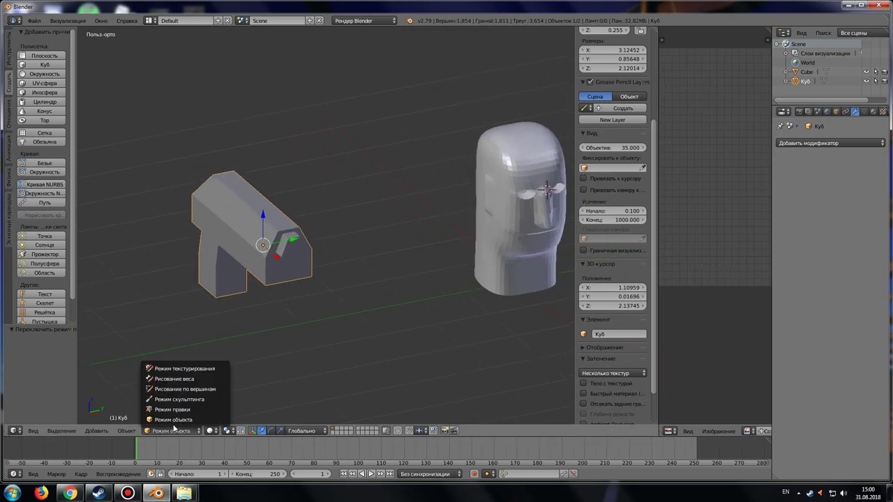
{"action": "left_click", "coordinate": [172, 410]}
Start selecting edges along the pistol's barrel for a seam loop.
{"action": "mouse_move", "coordinate": [267, 275]}
{"action": "middle_mouse_down"}
{"action": "mouse_move", "coordinate": [493, 269]}
{"action": "mouse_move", "coordinate": [294, 284]}
{"action": "mouse_move", "coordinate": [295, 205]}
{"action": "mouse_move", "coordinate": [375, 293]}
{"action": "mouse_move", "coordinate": [398, 303]}
{"action": "mouse_move", "coordinate": [284, 364]}
{"action": "mouse_move", "coordinate": [351, 355]}
{"action": "mouse_move", "coordinate": [298, 365]}
{"action": "mouse_move", "coordinate": [398, 273]}
{"action": "middle_mouse_up"}
{"action": "scroll", "coordinate": [374, 232], "scroll_direction": "up", "scroll_amount": 4}
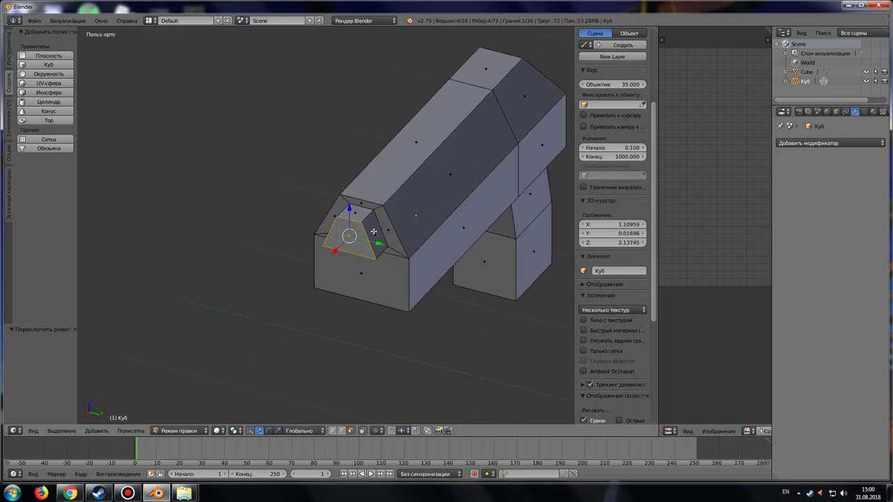
{"action": "right_click", "coordinate": [395, 228]}
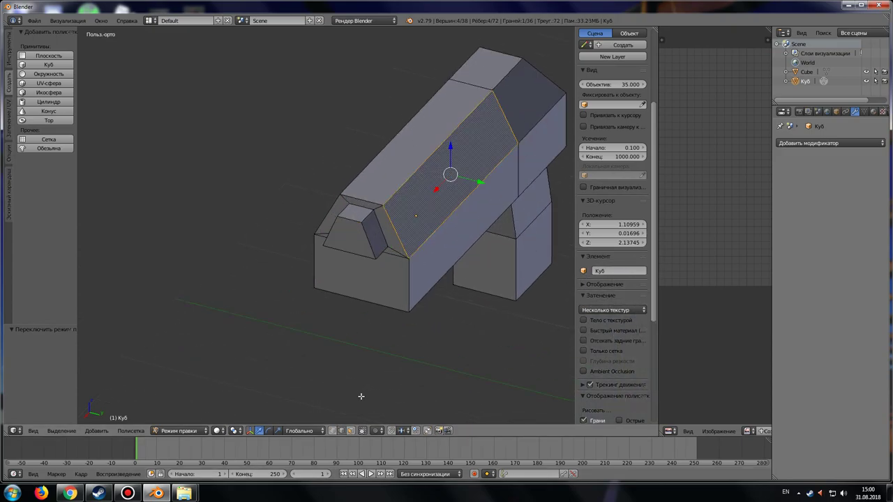
{"action": "right_click", "coordinate": [394, 228]}
{"action": "right_click", "coordinate": [411, 281], "text": "shift"}
{"action": "mouse_move", "coordinate": [412, 281]}
{"action": "middle_mouse_down"}
{"action": "mouse_move", "coordinate": [377, 202]}
{"action": "mouse_move", "coordinate": [435, 215]}
{"action": "mouse_move", "coordinate": [389, 254]}
{"action": "mouse_move", "coordinate": [339, 195]}
{"action": "mouse_move", "coordinate": [339, 168]}
{"action": "mouse_move", "coordinate": [520, 214]}
{"action": "mouse_move", "coordinate": [433, 249]}
{"action": "mouse_move", "coordinate": [416, 282]}
{"action": "mouse_move", "coordinate": [342, 272]}
{"action": "mouse_move", "coordinate": [363, 296]}
{"action": "mouse_move", "coordinate": [388, 304]}
{"action": "mouse_move", "coordinate": [259, 285]}
{"action": "mouse_move", "coordinate": [250, 259]}
{"action": "mouse_move", "coordinate": [244, 265]}
{"action": "mouse_move", "coordinate": [263, 294]}
{"action": "mouse_move", "coordinate": [245, 339]}
{"action": "mouse_move", "coordinate": [230, 321]}
{"action": "mouse_move", "coordinate": [309, 304]}
{"action": "middle_mouse_up"}
{"action": "right_click", "coordinate": [434, 216], "text": "shift"}
Add the remaining side and front edges to complete the seam loop selection.
{"action": "right_click", "coordinate": [354, 153], "text": "shift"}
{"action": "right_click", "coordinate": [490, 157], "text": "shift"}
{"action": "right_click", "coordinate": [340, 197], "text": "shift"}
{"action": "right_click", "coordinate": [305, 283], "text": "shift"}
{"action": "right_click", "coordinate": [243, 216], "text": "shift"}
{"action": "mouse_move", "coordinate": [165, 246]}
{"action": "middle_mouse_down"}
{"action": "mouse_move", "coordinate": [286, 300]}
{"action": "mouse_move", "coordinate": [64, 292]}
{"action": "mouse_move", "coordinate": [241, 277]}
{"action": "mouse_move", "coordinate": [391, 303]}
{"action": "mouse_move", "coordinate": [299, 302]}
{"action": "middle_mouse_up"}
{"action": "right_click", "coordinate": [293, 307], "text": "shift"}
{"action": "right_click", "coordinate": [294, 245], "text": "shift"}
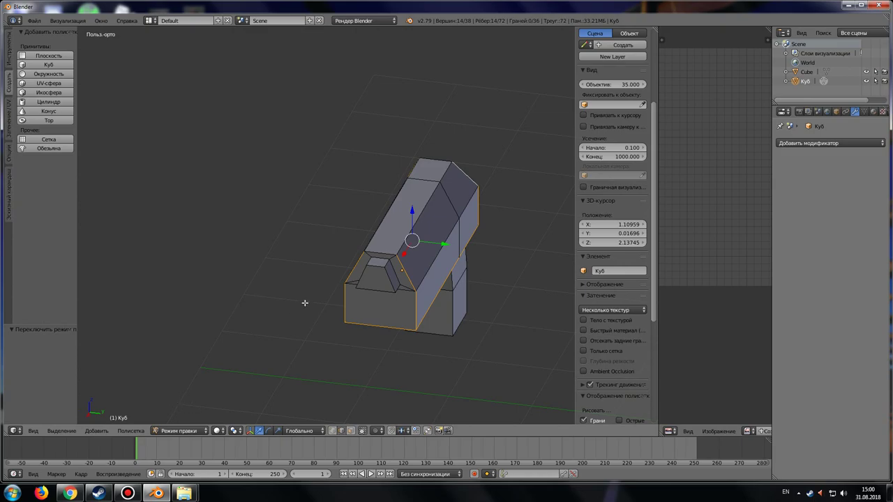
{"action": "mouse_move", "coordinate": [304, 303]}
{"action": "middle_mouse_down"}
{"action": "mouse_move", "coordinate": [474, 295]}
{"action": "mouse_move", "coordinate": [530, 302]}
{"action": "mouse_move", "coordinate": [271, 303]}
{"action": "mouse_move", "coordinate": [513, 318]}
{"action": "mouse_move", "coordinate": [499, 335]}
{"action": "middle_mouse_up"}
Mark the selected edge loop on the pistol as a UV seam.
{"action": "left_click", "coordinate": [131, 433]}
{"action": "mouse_move", "coordinate": [135, 300]}
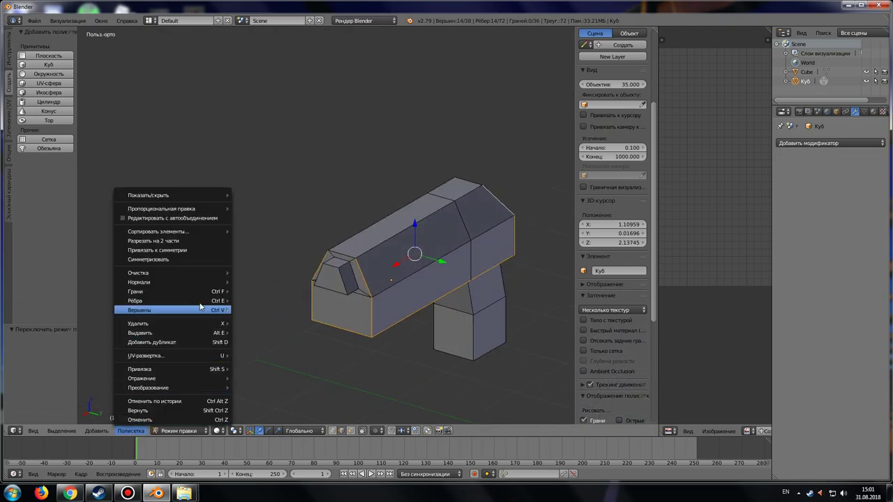
{"action": "left_click", "coordinate": [311, 146]}
{"action": "mouse_move", "coordinate": [411, 286]}
{"action": "middle_mouse_down"}
{"action": "mouse_move", "coordinate": [488, 314]}
{"action": "mouse_move", "coordinate": [433, 293]}
{"action": "mouse_move", "coordinate": [375, 236]}
{"action": "mouse_move", "coordinate": [363, 265]}
{"action": "mouse_move", "coordinate": [369, 209]}
{"action": "mouse_move", "coordinate": [373, 223]}
{"action": "middle_mouse_up"}
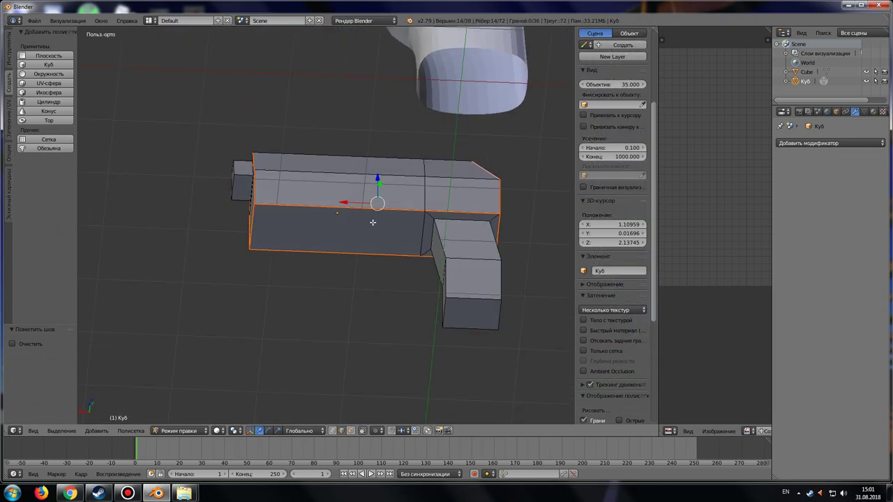
Select the vertical grip edge and mark it as a seam as well.
{"action": "right_click", "coordinate": [433, 229]}
{"action": "middle_click_drag", "start_coordinate": [499, 249], "coordinate": [390, 275]}
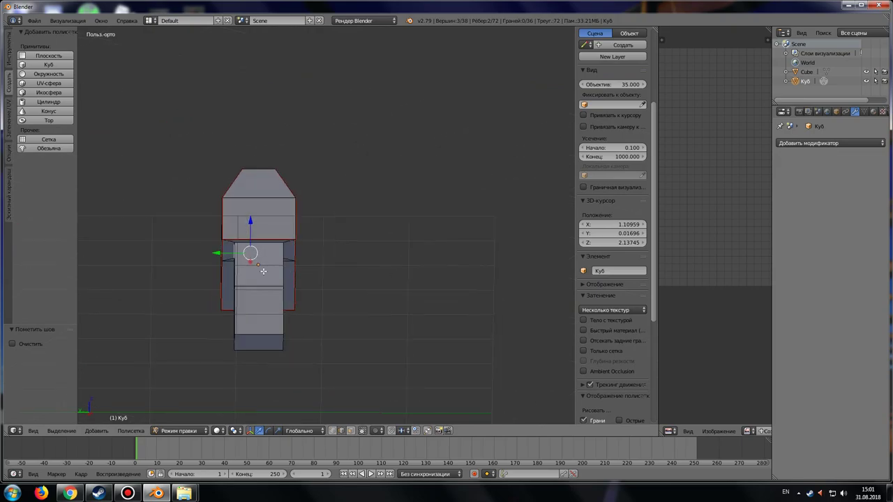
{"action": "middle_click_drag", "start_coordinate": [273, 256], "coordinate": [201, 278]}
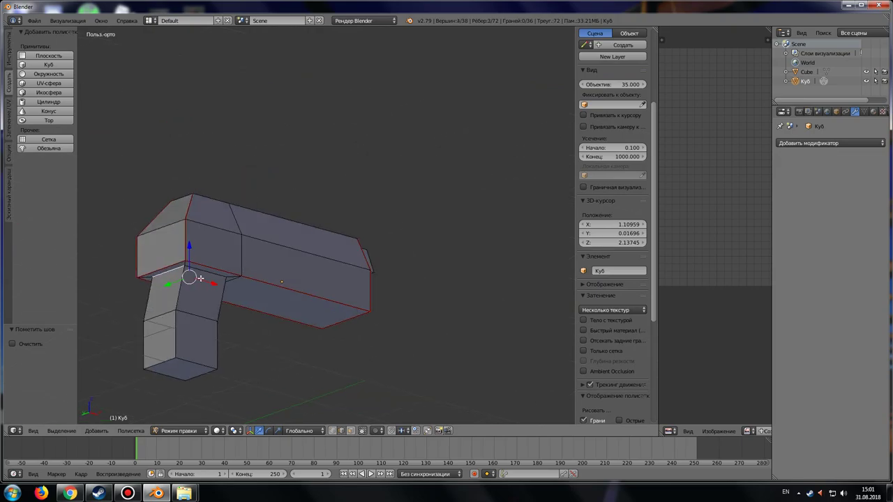
{"action": "mouse_move", "coordinate": [276, 307]}
{"action": "middle_mouse_down"}
{"action": "mouse_move", "coordinate": [179, 379]}
{"action": "mouse_move", "coordinate": [331, 280]}
{"action": "middle_mouse_up"}
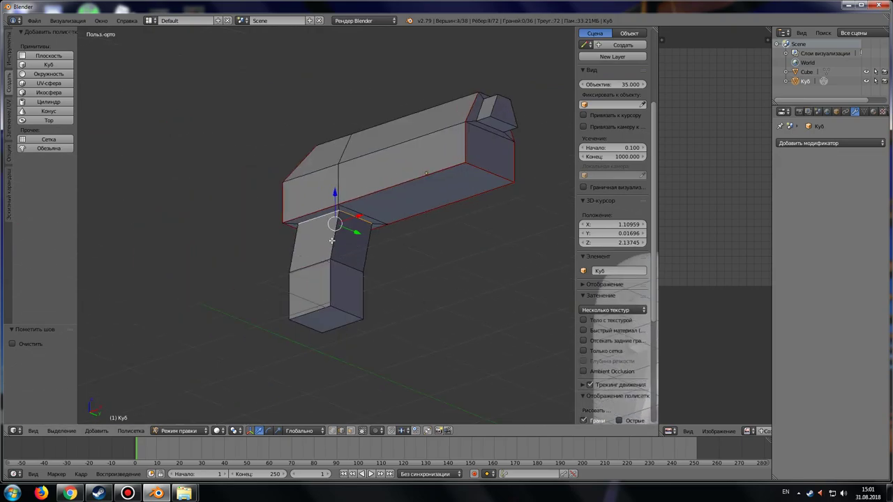
{"action": "mouse_move", "coordinate": [355, 318]}
{"action": "middle_mouse_down"}
{"action": "mouse_move", "coordinate": [325, 309]}
{"action": "mouse_move", "coordinate": [307, 349]}
{"action": "mouse_move", "coordinate": [279, 361]}
{"action": "mouse_move", "coordinate": [379, 305]}
{"action": "mouse_move", "coordinate": [260, 307]}
{"action": "mouse_move", "coordinate": [202, 263]}
{"action": "mouse_move", "coordinate": [160, 263]}
{"action": "mouse_move", "coordinate": [137, 273]}
{"action": "mouse_move", "coordinate": [143, 329]}
{"action": "mouse_move", "coordinate": [206, 282]}
{"action": "mouse_move", "coordinate": [139, 368]}
{"action": "middle_mouse_up"}
{"action": "right_click", "coordinate": [350, 313], "text": "shift"}
{"action": "left_click", "coordinate": [131, 431]}
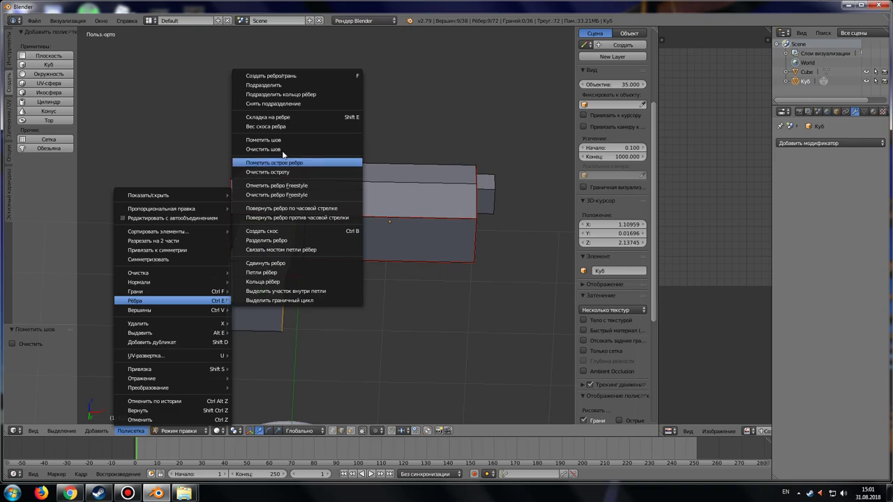
{"action": "left_click", "coordinate": [283, 143]}
Switch to face select mode and select the whole pistol mesh.
{"action": "left_click", "coordinate": [351, 430]}
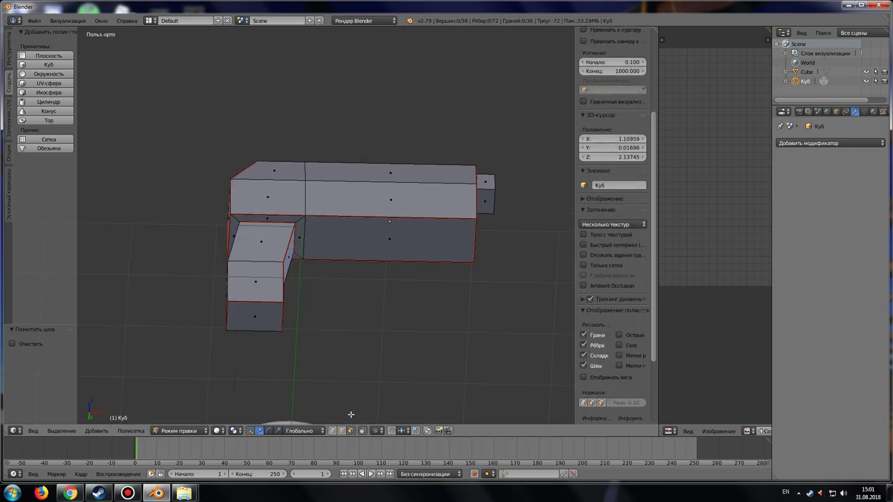
{"action": "key", "text": "a"}
{"action": "mouse_move", "coordinate": [361, 269]}
{"action": "middle_mouse_down"}
{"action": "mouse_move", "coordinate": [328, 326]}
{"action": "mouse_move", "coordinate": [310, 332]}
{"action": "middle_mouse_up"}
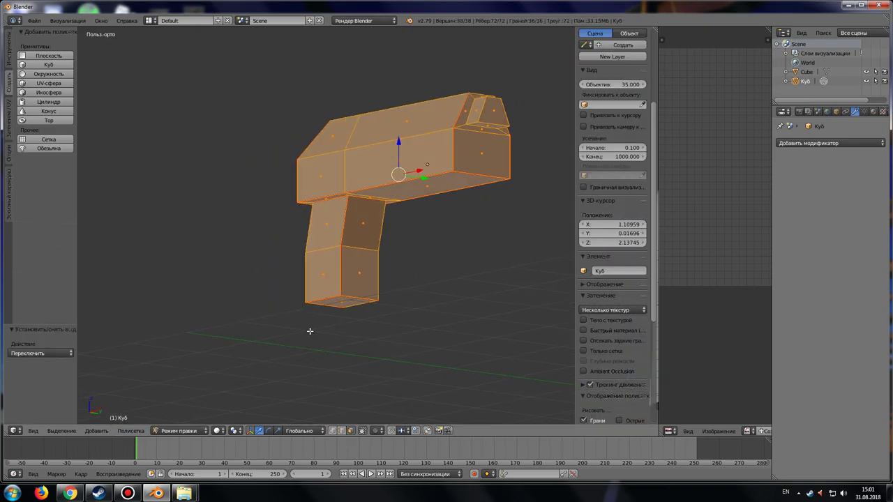
Unwrap the pistol mesh and widen the UV editor beside the 3D view.
{"action": "left_click", "coordinate": [134, 431]}
{"action": "mouse_move", "coordinate": [145, 356]}
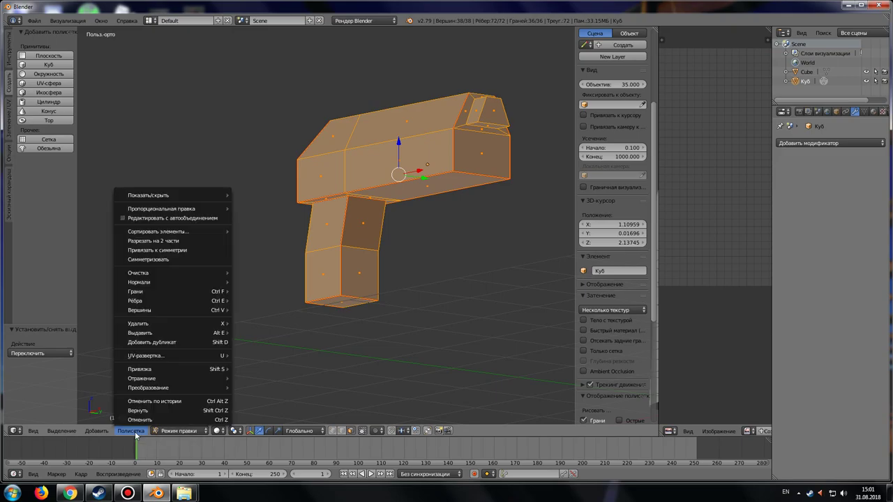
{"action": "left_click", "coordinate": [265, 357]}
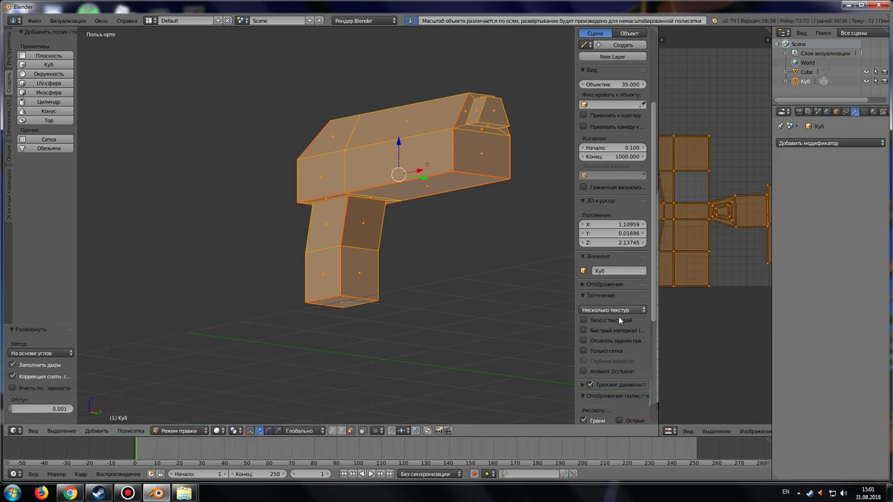
{"action": "left_click_drag", "start_coordinate": [657, 318], "coordinate": [409, 332]}
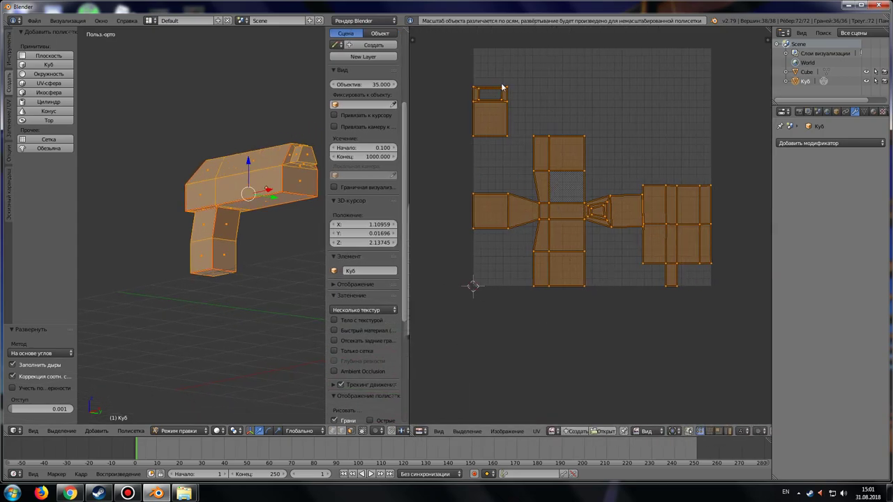
Lasso-select the top-left UV island in the UV editor.
{"action": "right_click", "coordinate": [505, 110]}
{"action": "left_click_drag", "start_coordinate": [510, 141], "coordinate": [461, 159], "text": "ctrl"}
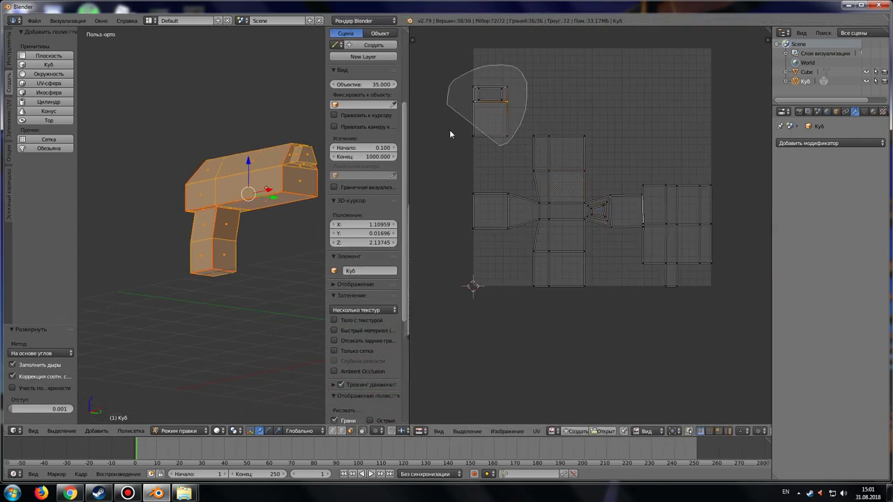
{"action": "mouse_move", "coordinate": [499, 183]}
{"action": "middle_mouse_down"}
{"action": "mouse_move", "coordinate": [517, 237]}
{"action": "mouse_move", "coordinate": [502, 269]}
{"action": "mouse_move", "coordinate": [503, 255]}
{"action": "middle_mouse_up"}
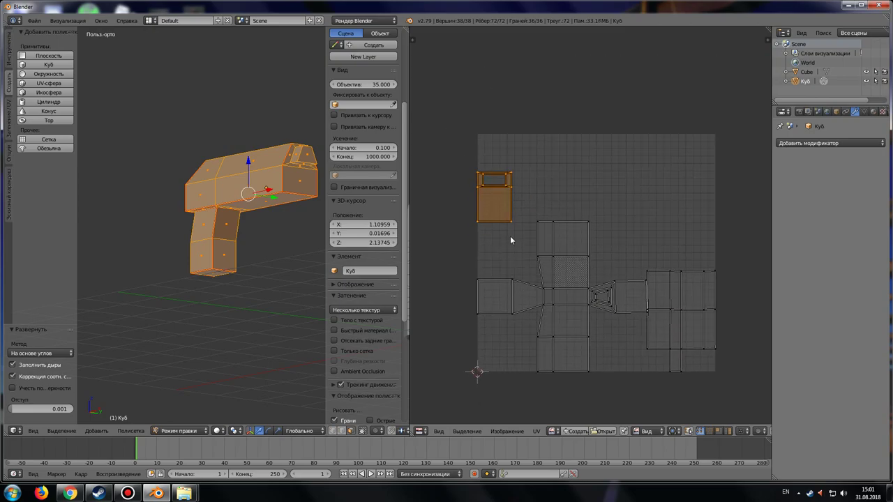
Scale the selected island to about 2.25 and move it to the grid's top-right.
{"action": "key", "text": "s"}
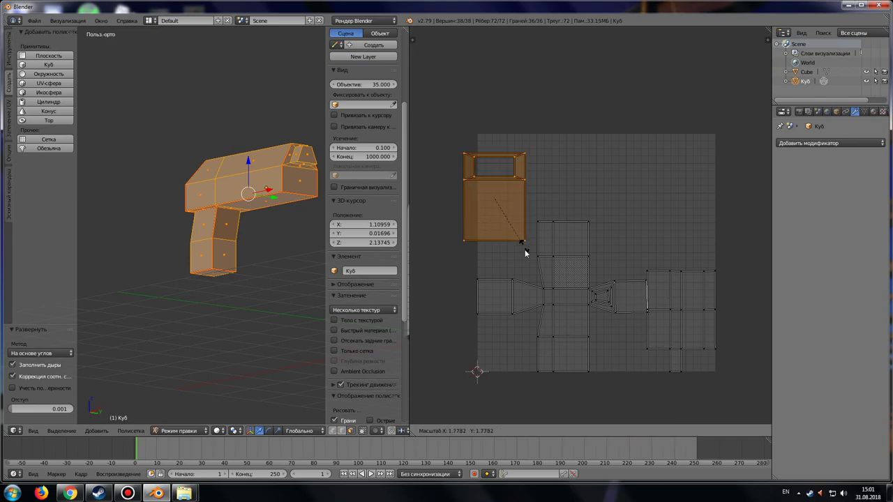
{"action": "left_click", "coordinate": [527, 265]}
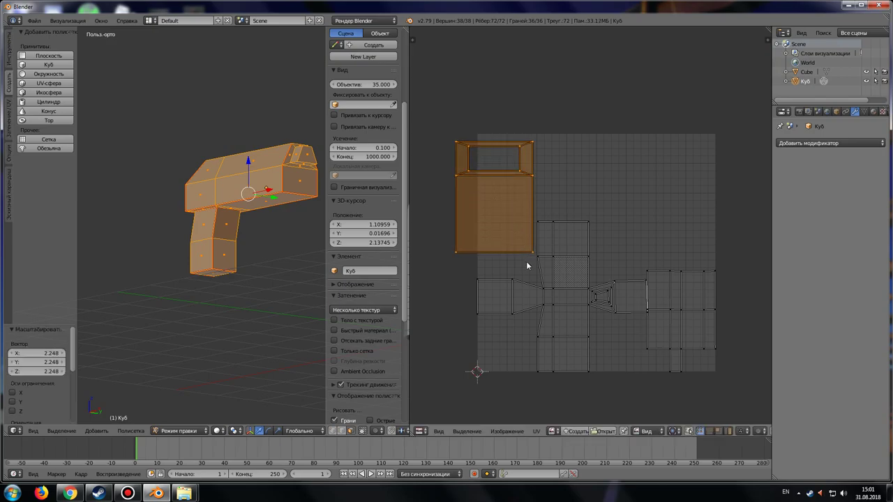
{"action": "key", "text": "g"}
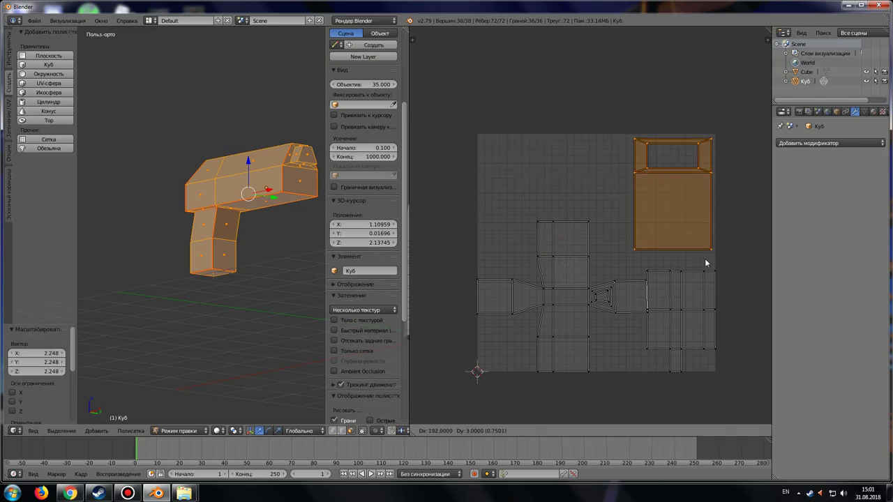
{"action": "left_click", "coordinate": [708, 256]}
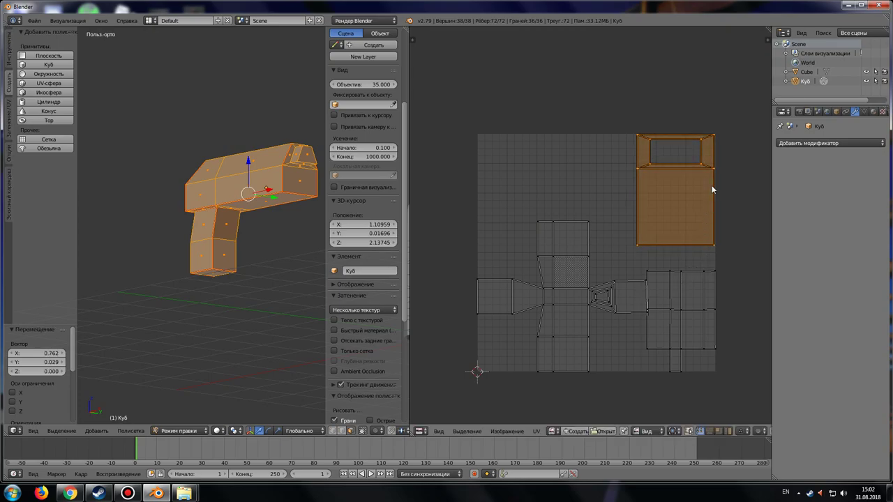
Try rotating the island and mirroring it along Y, undoing both.
{"action": "key", "text": "r"}
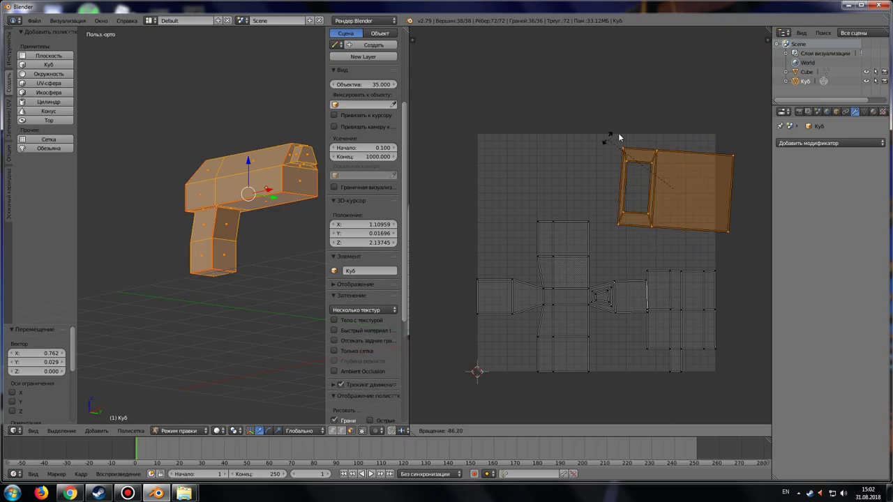
{"action": "left_click", "coordinate": [656, 127]}
{"action": "key", "text": "ctrl+z"}
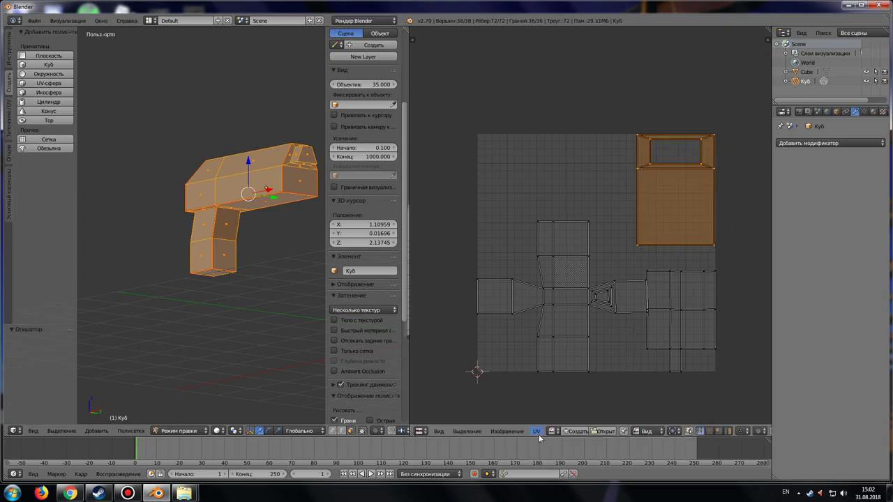
{"action": "left_click", "coordinate": [537, 432]}
{"action": "left_click", "coordinate": [538, 435]}
{"action": "left_click", "coordinate": [542, 437]}
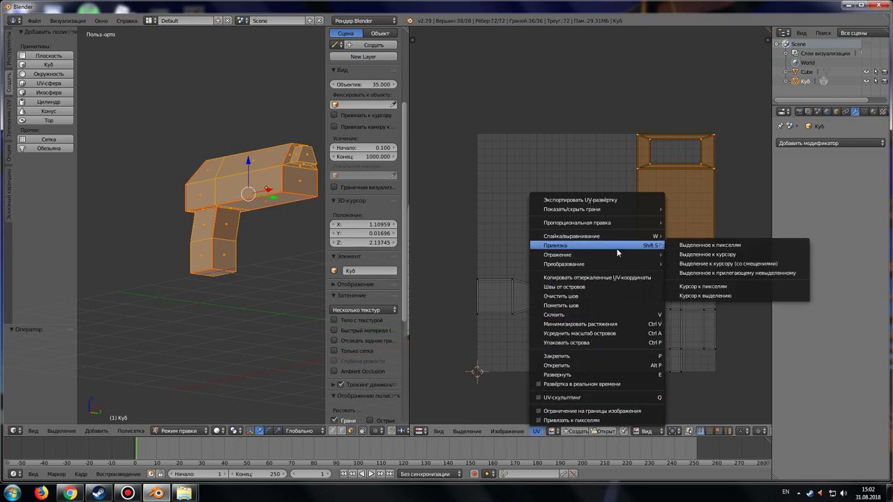
{"action": "mouse_move", "coordinate": [572, 254]}
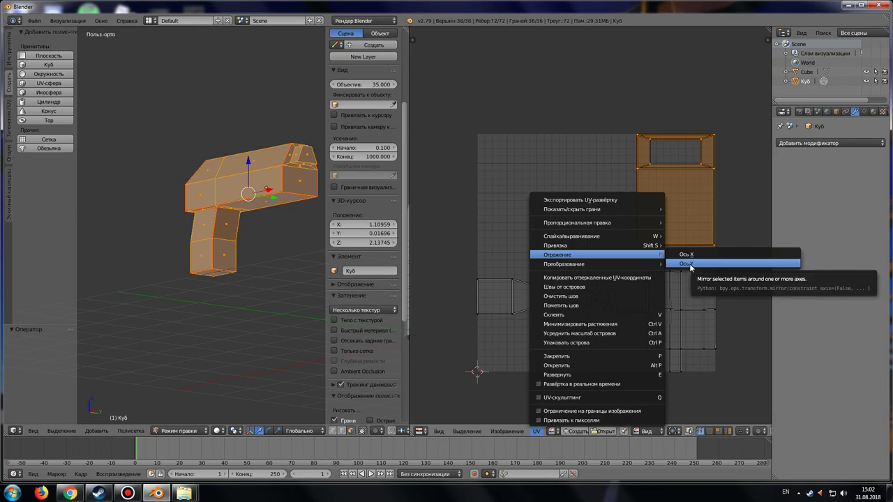
{"action": "left_click", "coordinate": [689, 264]}
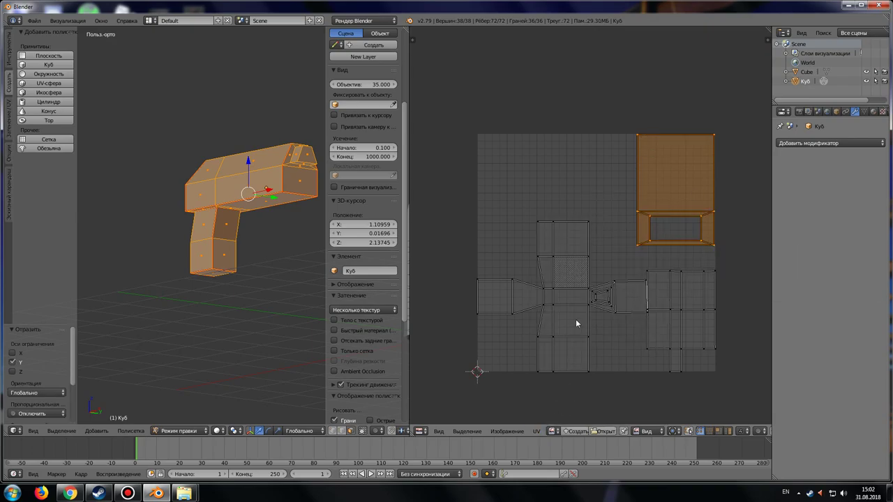
{"action": "key", "text": "ctrl+z"}
Rescale the island to about 1.309 and fit it into the top-right corner.
{"action": "key", "text": "s"}
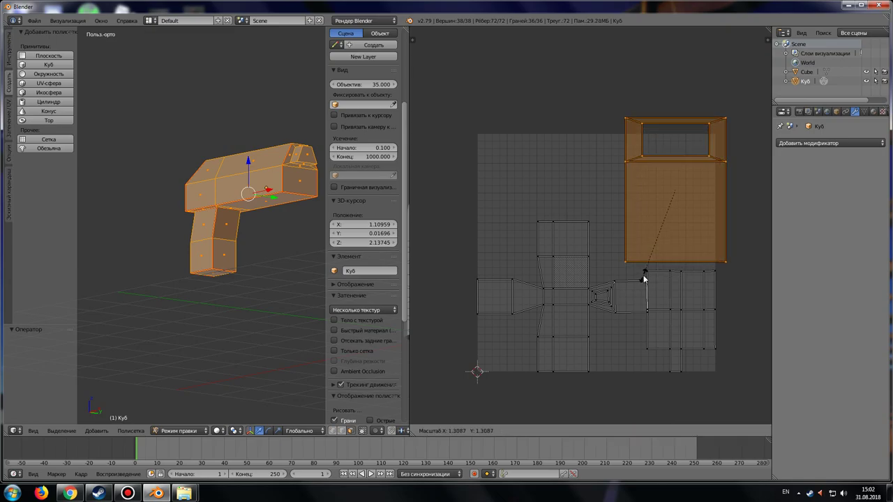
{"action": "left_click", "coordinate": [645, 274]}
{"action": "key", "text": "g"}
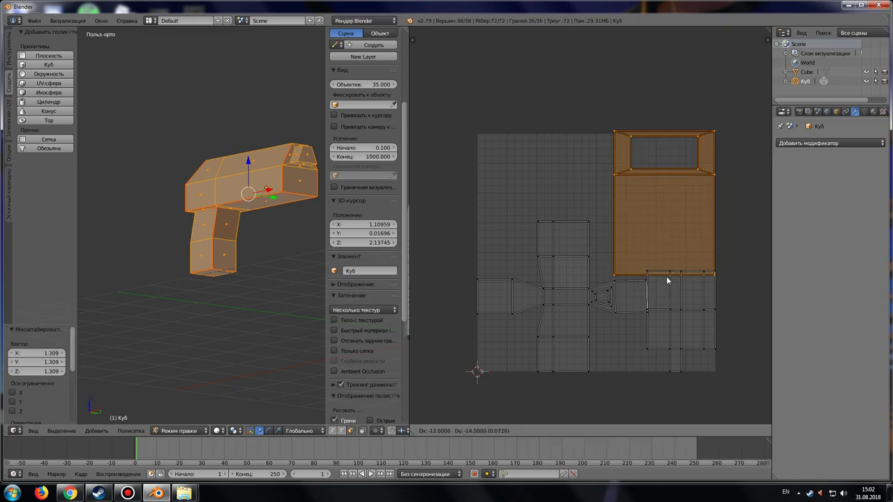
{"action": "left_click", "coordinate": [669, 274]}
{"action": "key", "text": "s"}
{"action": "left_click", "coordinate": [717, 140]}
{"action": "key", "text": "g"}
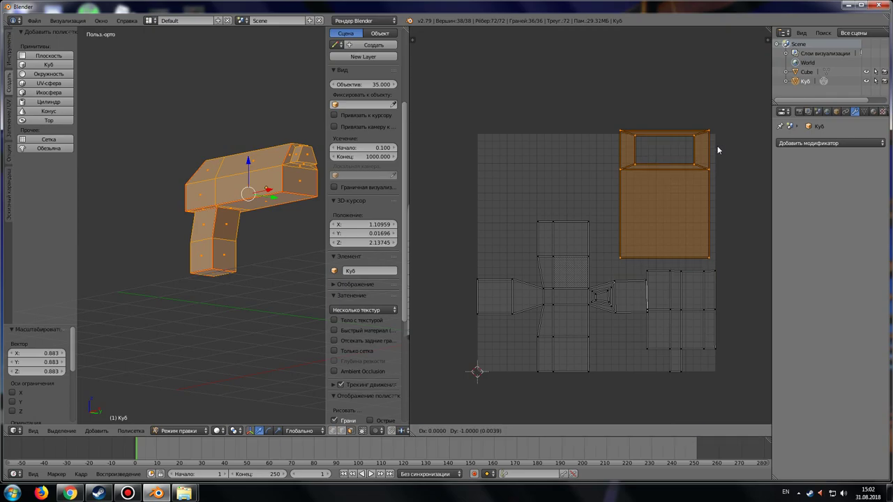
{"action": "left_click", "coordinate": [720, 148]}
Orbit around the pistol and widen the 3D view again.
{"action": "middle_click_drag", "start_coordinate": [286, 284], "coordinate": [399, 284]}
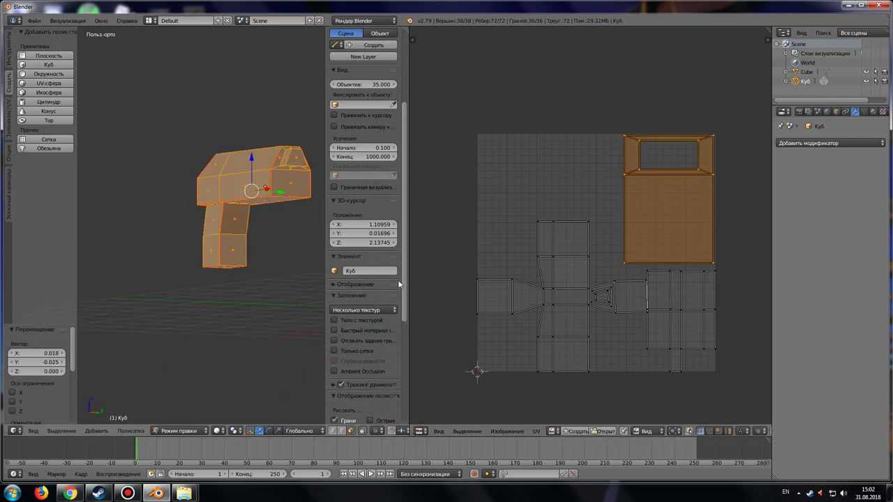
{"action": "left_click_drag", "start_coordinate": [409, 298], "coordinate": [626, 298]}
{"action": "mouse_move", "coordinate": [488, 293]}
{"action": "middle_mouse_down"}
{"action": "mouse_move", "coordinate": [412, 295]}
{"action": "mouse_move", "coordinate": [315, 265]}
{"action": "mouse_move", "coordinate": [288, 295]}
{"action": "middle_mouse_up"}
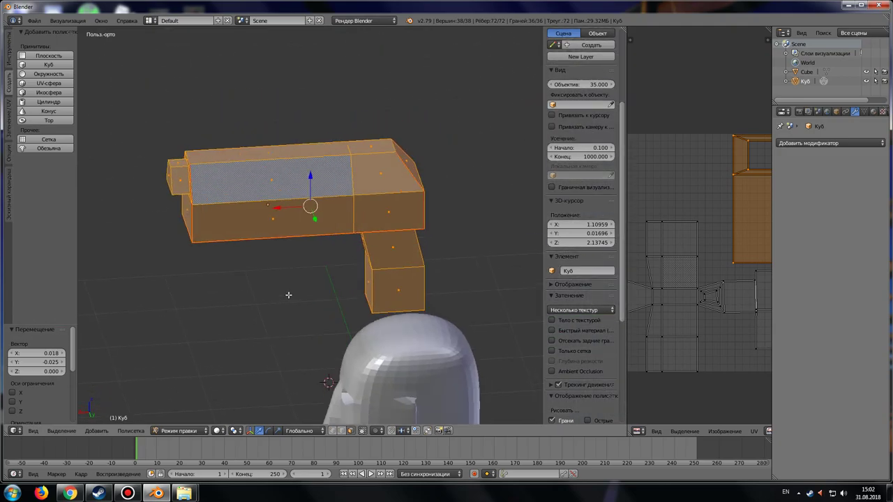
From front view, select the grip and body faces and project their UVs from view.
{"action": "key", "text": "KP_1"}
{"action": "left_click", "coordinate": [250, 261]}
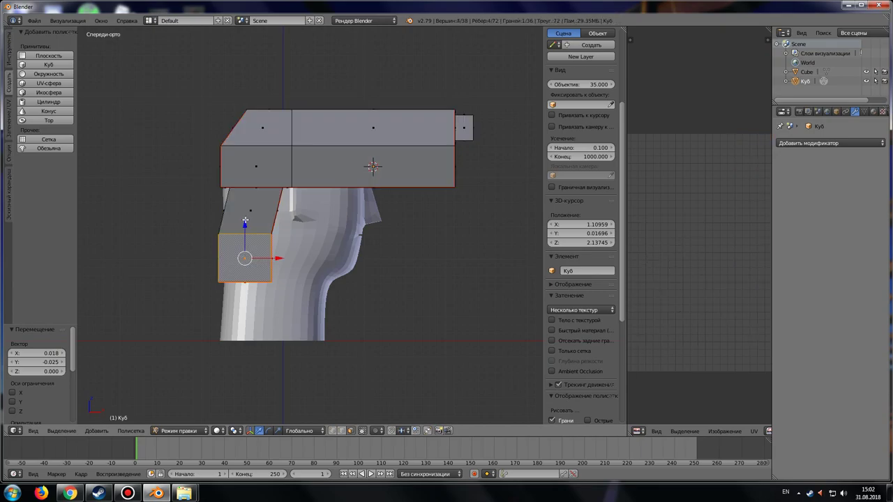
{"action": "left_click", "coordinate": [251, 210], "text": "shift"}
{"action": "left_click", "coordinate": [256, 166], "text": "shift"}
{"action": "left_click", "coordinate": [262, 127], "text": "shift"}
{"action": "left_click", "coordinate": [372, 167], "text": "shift"}
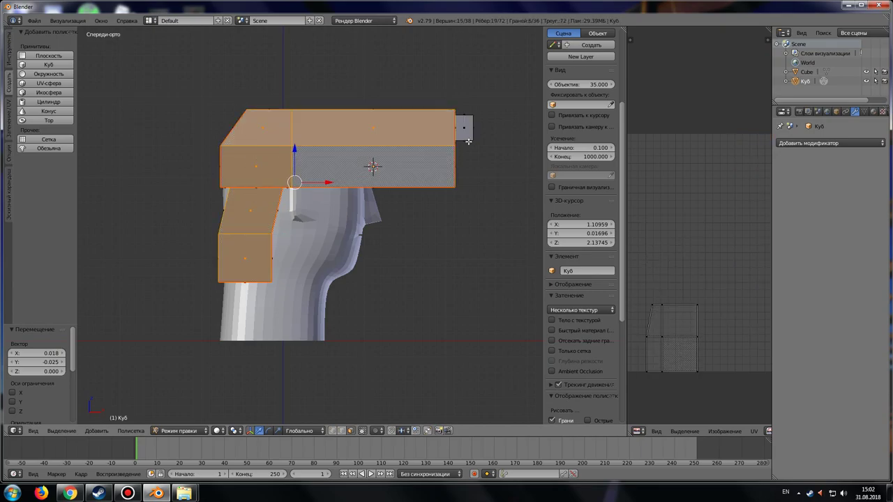
{"action": "left_click", "coordinate": [466, 135], "text": "shift"}
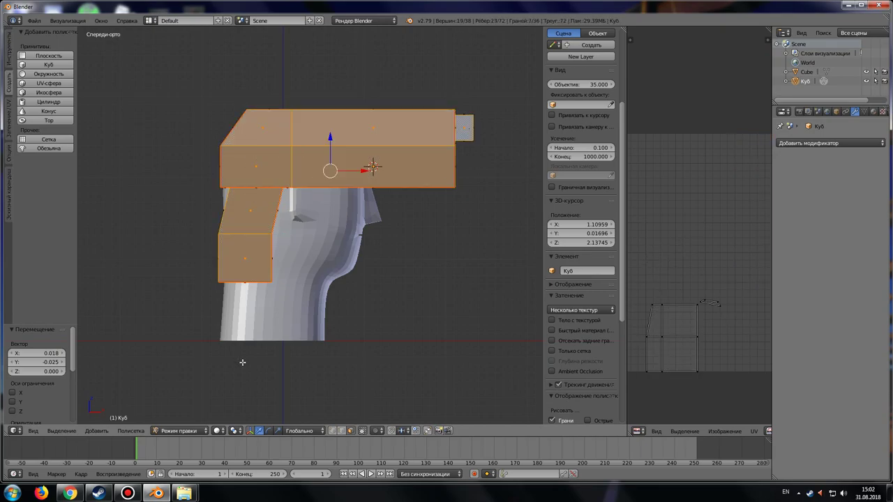
{"action": "left_click", "coordinate": [132, 431]}
{"action": "mouse_move", "coordinate": [171, 356]}
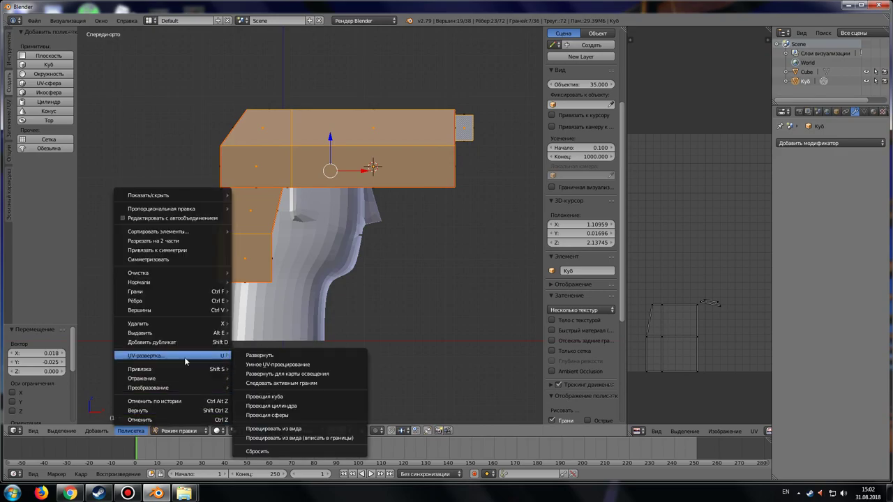
{"action": "left_click", "coordinate": [311, 429]}
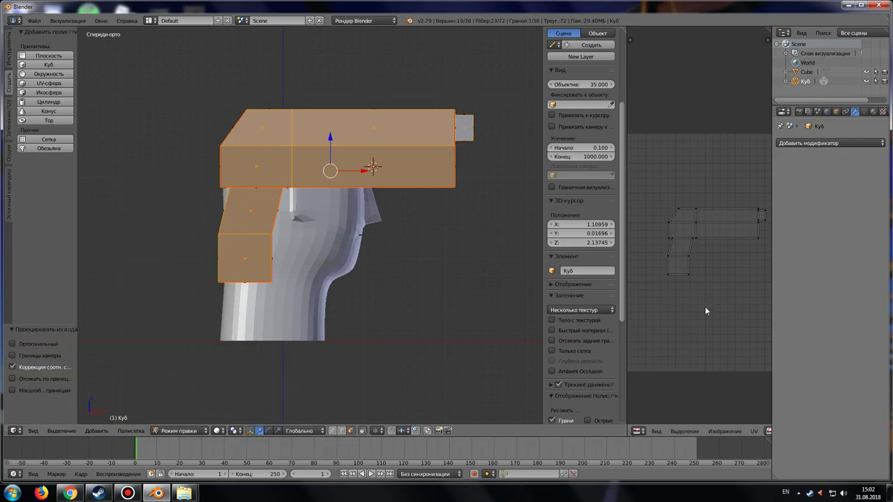
From an angled view, add the block faces and right leg faces to the selection.
{"action": "scroll", "coordinate": [707, 218], "scroll_direction": "up", "scroll_amount": 2}
{"action": "scroll", "coordinate": [720, 252], "scroll_direction": "up", "scroll_amount": 2}
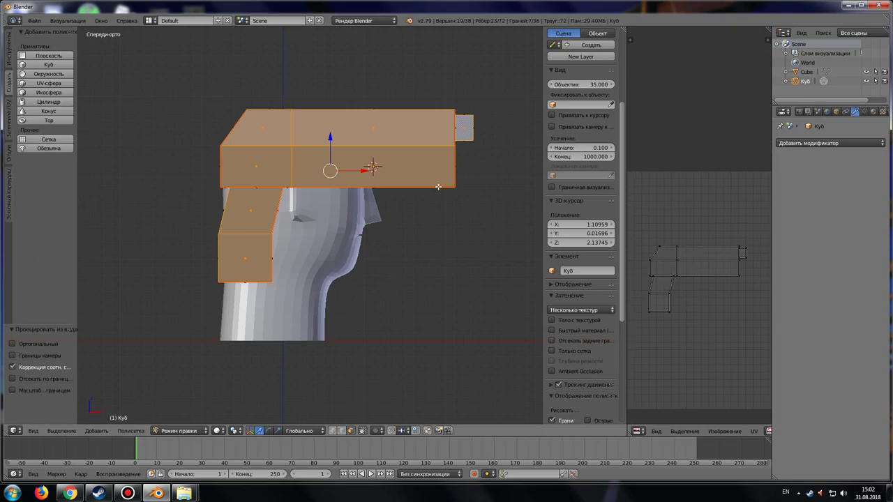
{"action": "mouse_move", "coordinate": [438, 186]}
{"action": "middle_mouse_down"}
{"action": "mouse_move", "coordinate": [401, 261]}
{"action": "mouse_move", "coordinate": [309, 255]}
{"action": "mouse_move", "coordinate": [261, 273]}
{"action": "mouse_move", "coordinate": [216, 306]}
{"action": "mouse_move", "coordinate": [156, 305]}
{"action": "mouse_move", "coordinate": [165, 263]}
{"action": "mouse_move", "coordinate": [340, 270]}
{"action": "mouse_move", "coordinate": [282, 268]}
{"action": "middle_mouse_up"}
{"action": "right_click", "coordinate": [317, 239], "text": "shift"}
{"action": "right_click", "coordinate": [304, 196], "text": "shift"}
{"action": "right_click", "coordinate": [409, 169], "text": "shift"}
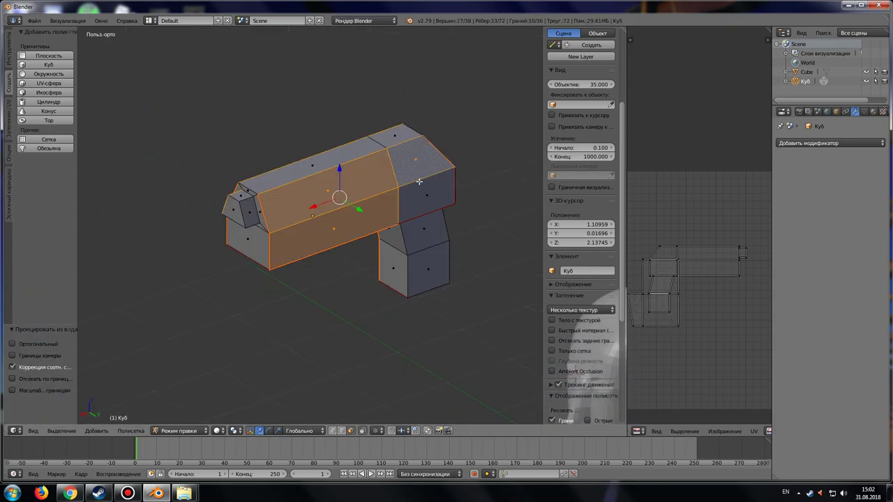
{"action": "right_click", "coordinate": [430, 196], "text": "shift"}
{"action": "middle_click_drag", "start_coordinate": [445, 254], "coordinate": [423, 205]}
{"action": "right_click", "coordinate": [424, 205], "text": "shift"}
{"action": "right_click", "coordinate": [447, 266], "text": "shift"}
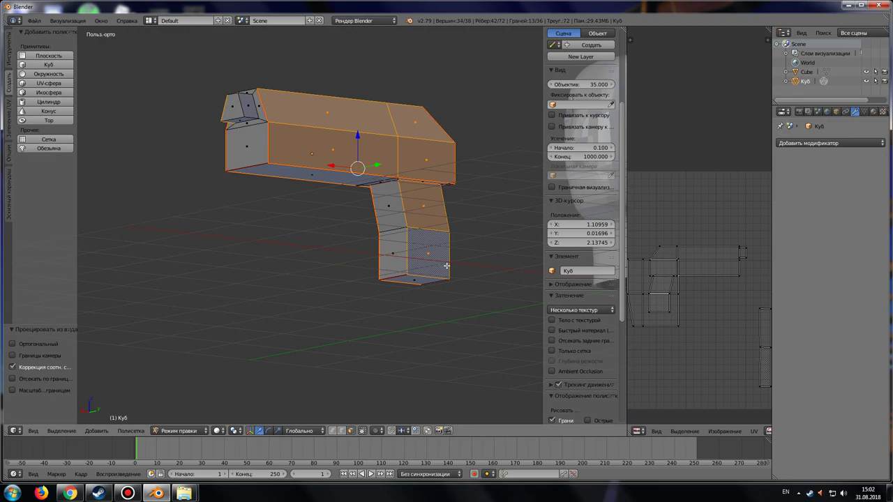
Project the UVs from the front view, then Project From View (Bounds).
{"action": "key", "text": "KP_1"}
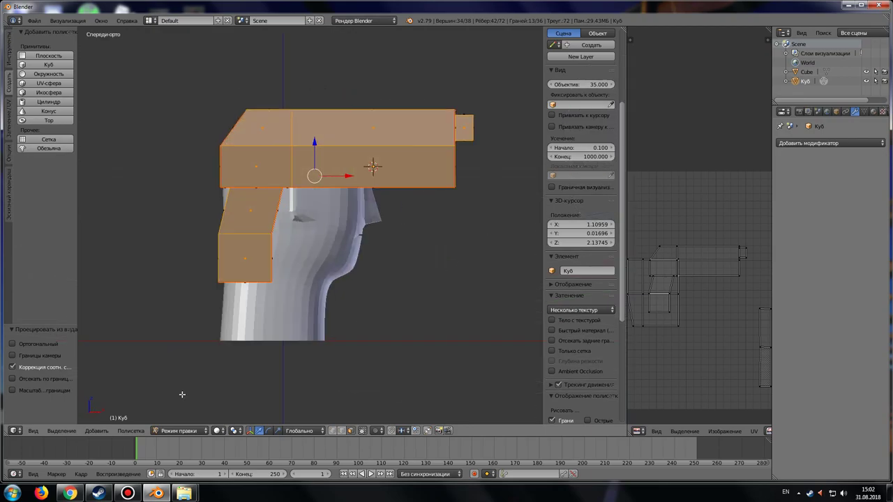
{"action": "left_click", "coordinate": [131, 431]}
{"action": "mouse_move", "coordinate": [171, 356]}
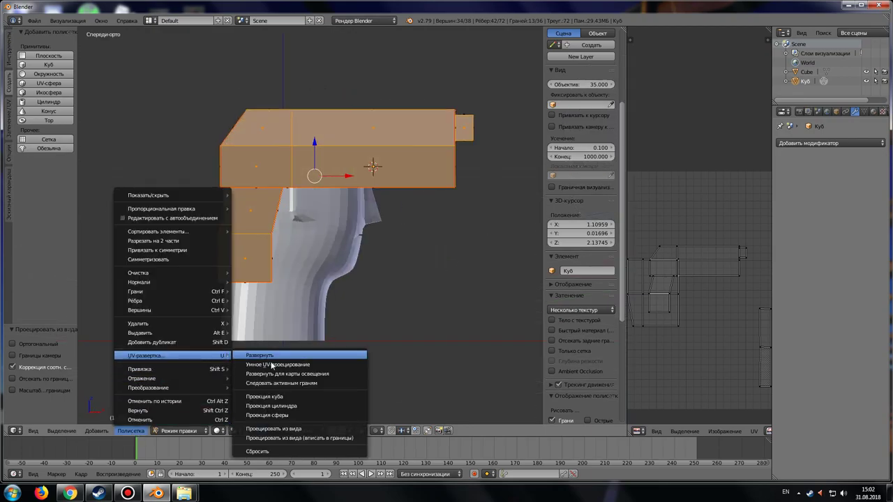
{"action": "left_click", "coordinate": [316, 432]}
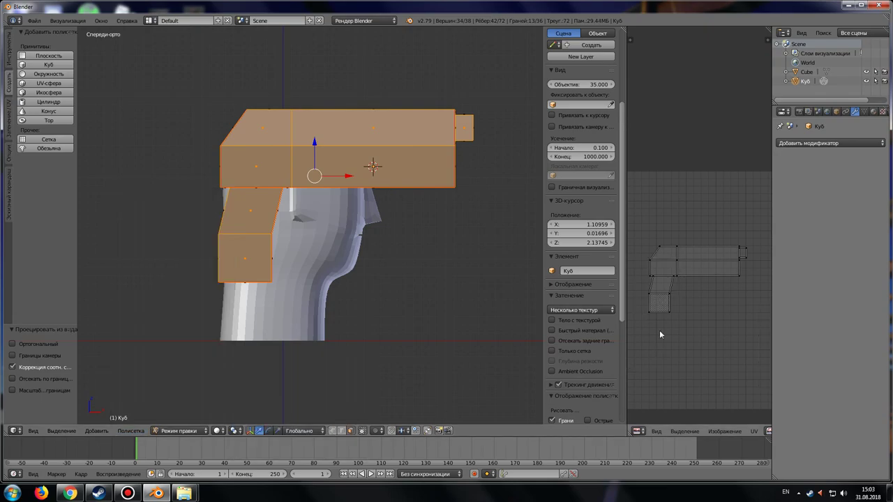
{"action": "left_click", "coordinate": [134, 432]}
{"action": "mouse_move", "coordinate": [171, 356]}
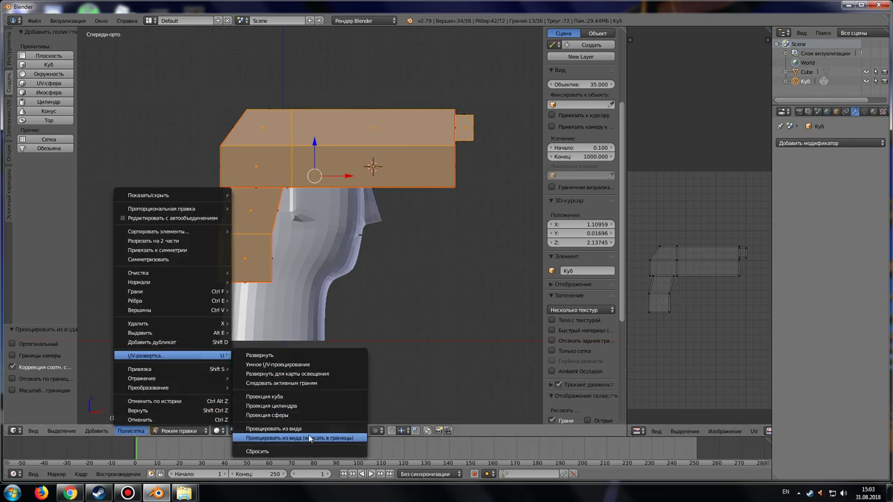
{"action": "left_click", "coordinate": [310, 438]}
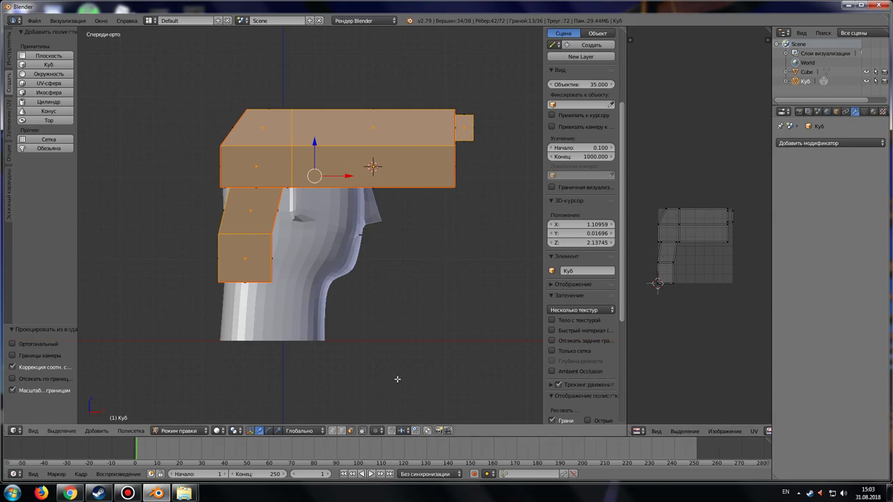
Select the four grip faces, orbiting around the pistol to reach them.
{"action": "mouse_move", "coordinate": [352, 335]}
{"action": "middle_mouse_down"}
{"action": "mouse_move", "coordinate": [391, 293]}
{"action": "mouse_move", "coordinate": [418, 279]}
{"action": "mouse_move", "coordinate": [404, 272]}
{"action": "middle_mouse_up"}
{"action": "right_click", "coordinate": [352, 248]}
{"action": "right_click", "coordinate": [349, 276], "text": "shift"}
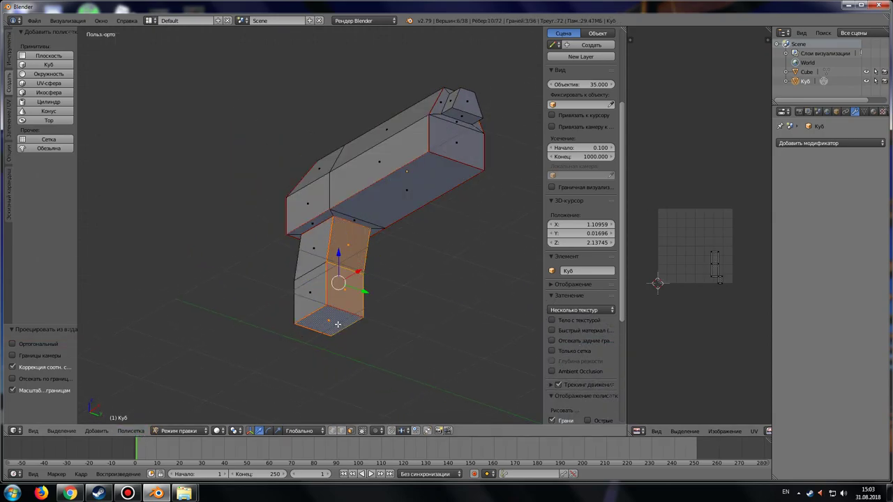
{"action": "mouse_move", "coordinate": [350, 277]}
{"action": "middle_mouse_down"}
{"action": "mouse_move", "coordinate": [335, 360]}
{"action": "mouse_move", "coordinate": [202, 211]}
{"action": "middle_mouse_up"}
{"action": "right_click", "coordinate": [202, 211], "text": "shift"}
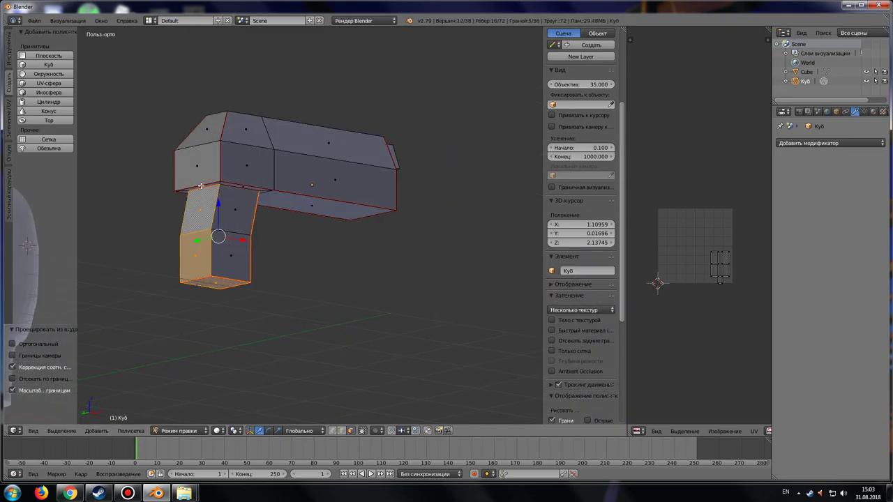
{"action": "right_click", "coordinate": [225, 186], "text": "shift"}
Select the body's lower faces and the small face beside the grip top, checking from below.
{"action": "right_click", "coordinate": [248, 187], "text": "shift"}
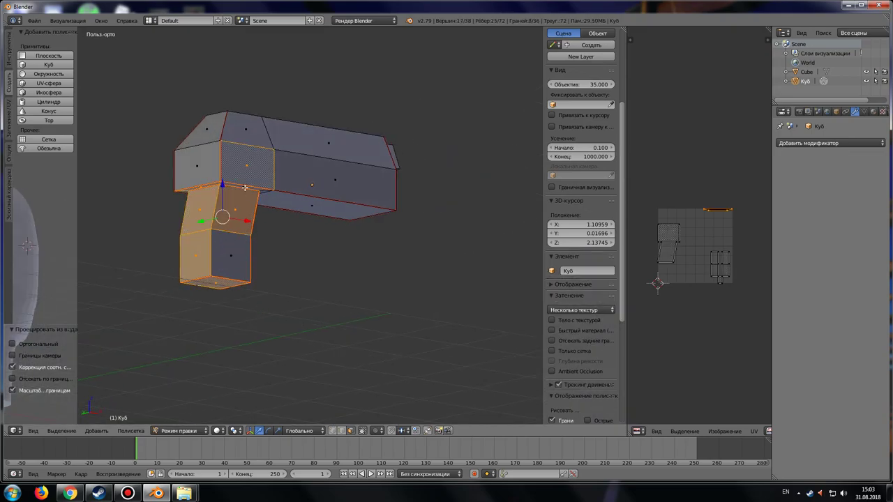
{"action": "right_click", "coordinate": [253, 183], "text": "shift"}
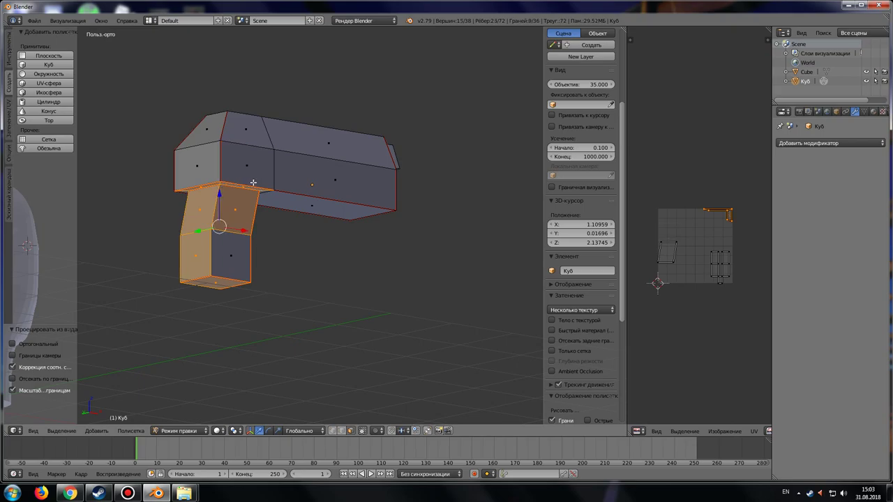
{"action": "right_click", "coordinate": [238, 224], "text": "shift"}
{"action": "right_click", "coordinate": [302, 202], "text": "shift"}
{"action": "middle_click_drag", "start_coordinate": [309, 235], "coordinate": [304, 223]}
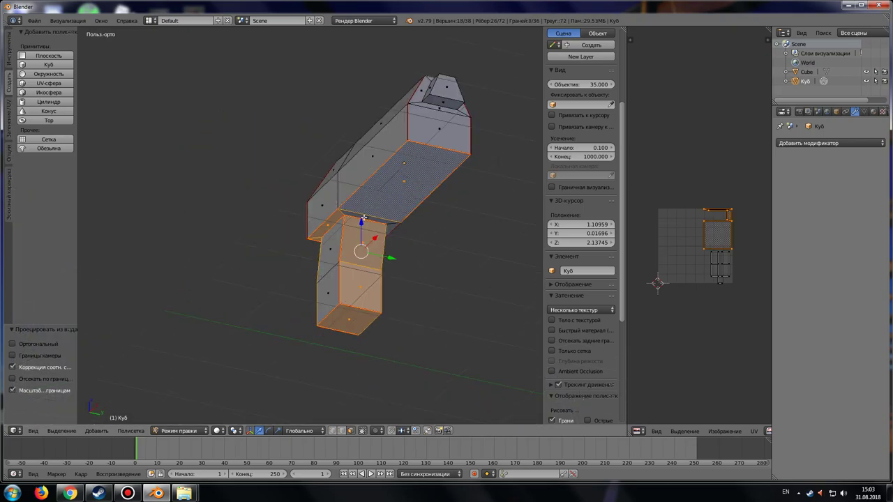
{"action": "right_click", "coordinate": [392, 224], "text": "shift"}
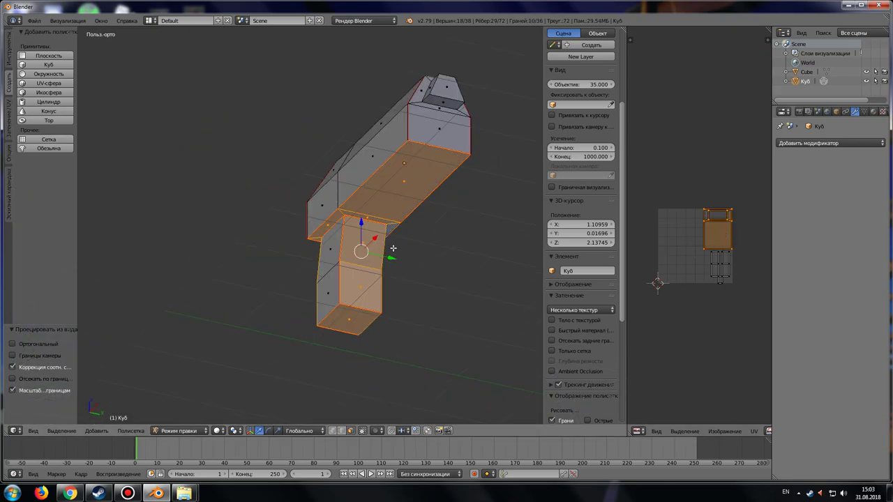
{"action": "mouse_move", "coordinate": [401, 262]}
{"action": "middle_mouse_down"}
{"action": "mouse_move", "coordinate": [424, 305]}
{"action": "mouse_move", "coordinate": [384, 261]}
{"action": "middle_mouse_up"}
Select the whole pistol and apply Smart UV Project with angle limit 66.
{"action": "key", "text": "a"}
{"action": "key", "text": "a"}
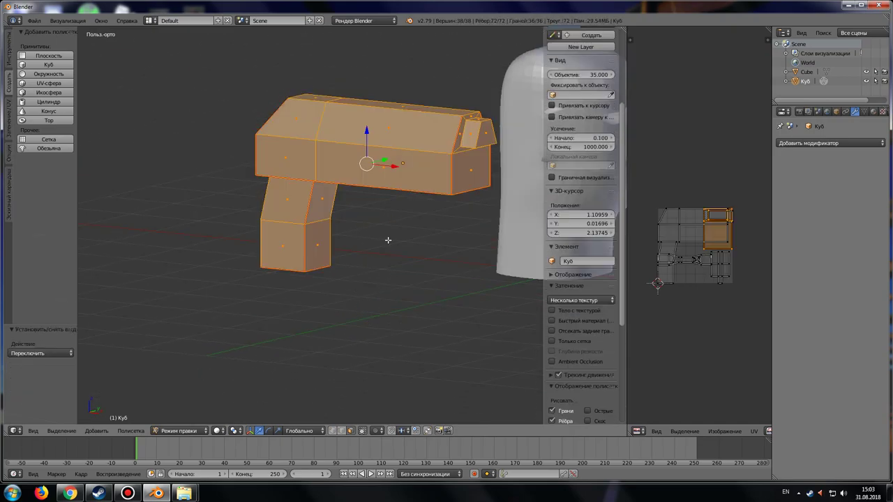
{"action": "left_click", "coordinate": [133, 431]}
{"action": "mouse_move", "coordinate": [145, 356]}
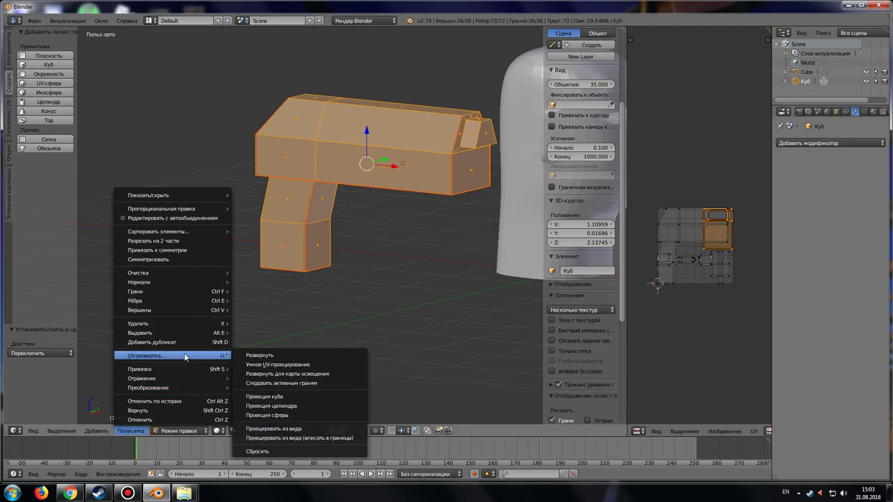
{"action": "left_click", "coordinate": [284, 365]}
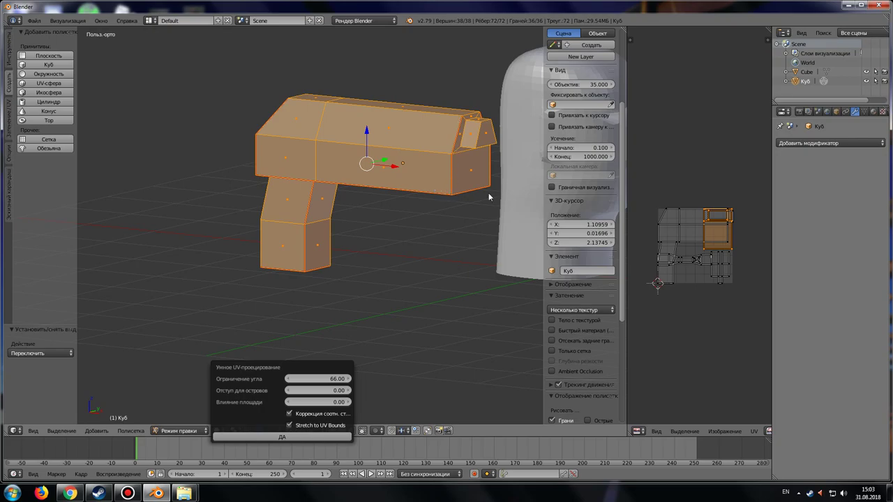
{"action": "left_click", "coordinate": [293, 438]}
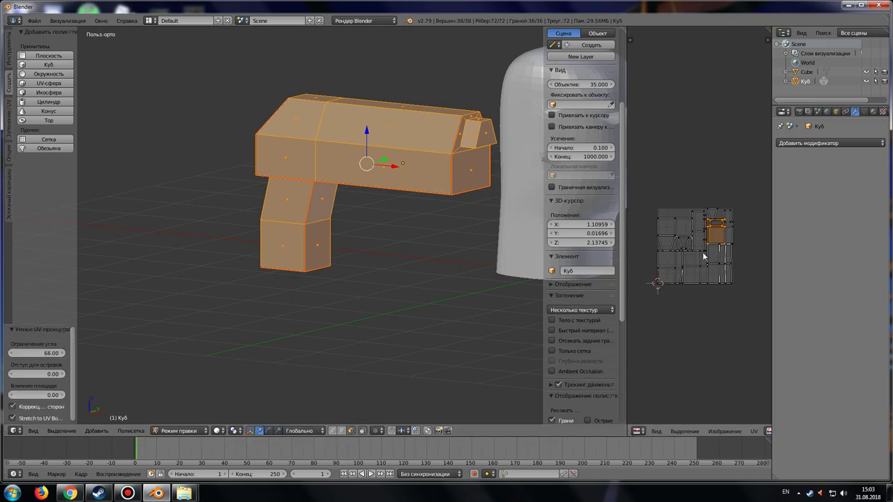
Widen the UV editor and reframe the 3D view of the pistol.
{"action": "scroll", "coordinate": [703, 252], "scroll_direction": "up", "scroll_amount": 4}
{"action": "scroll", "coordinate": [709, 246], "scroll_direction": "down", "scroll_amount": 2}
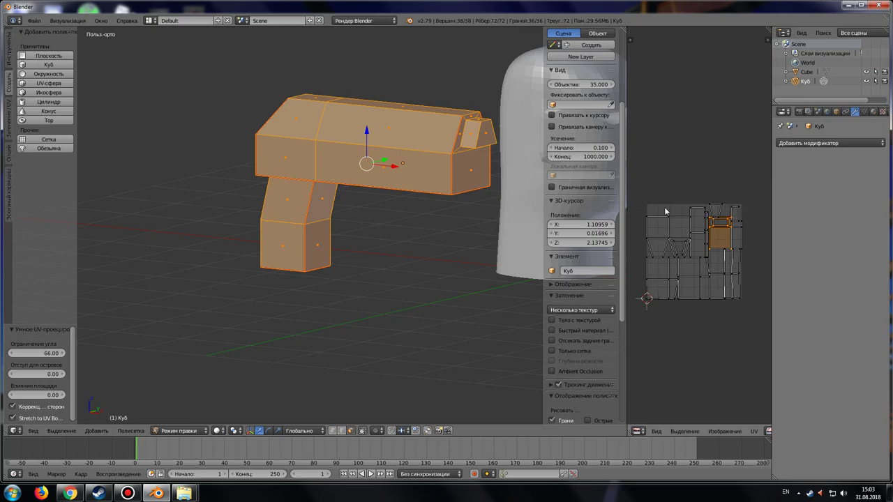
{"action": "left_click_drag", "start_coordinate": [627, 269], "coordinate": [524, 278]}
{"action": "scroll", "coordinate": [639, 259], "scroll_direction": "up", "scroll_amount": 4}
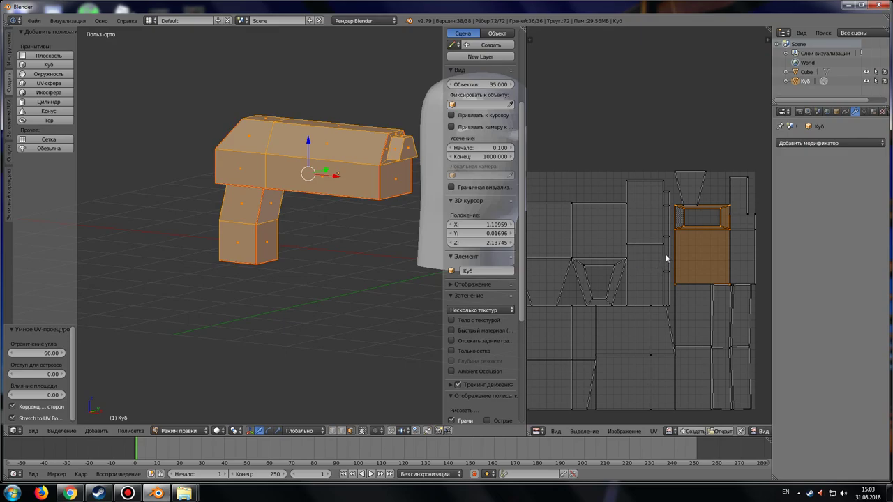
{"action": "middle_click_drag", "start_coordinate": [314, 250], "coordinate": [409, 266]}
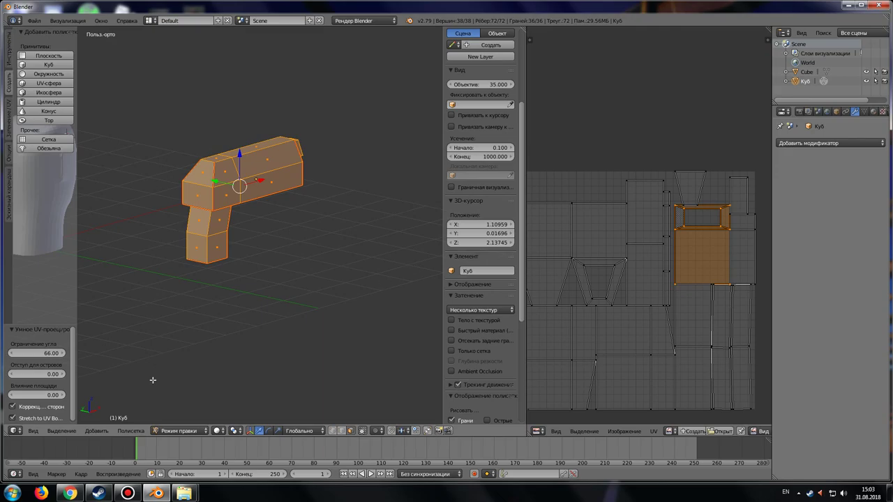
{"action": "left_click", "coordinate": [140, 432]}
{"action": "mouse_move", "coordinate": [174, 355]}
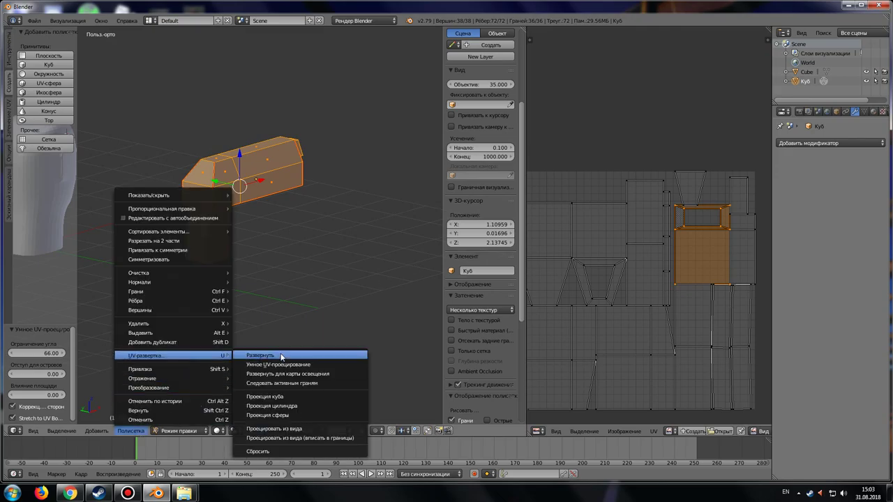
Unwrap the pistol with Lightmap Pack.
{"action": "left_click", "coordinate": [316, 377]}
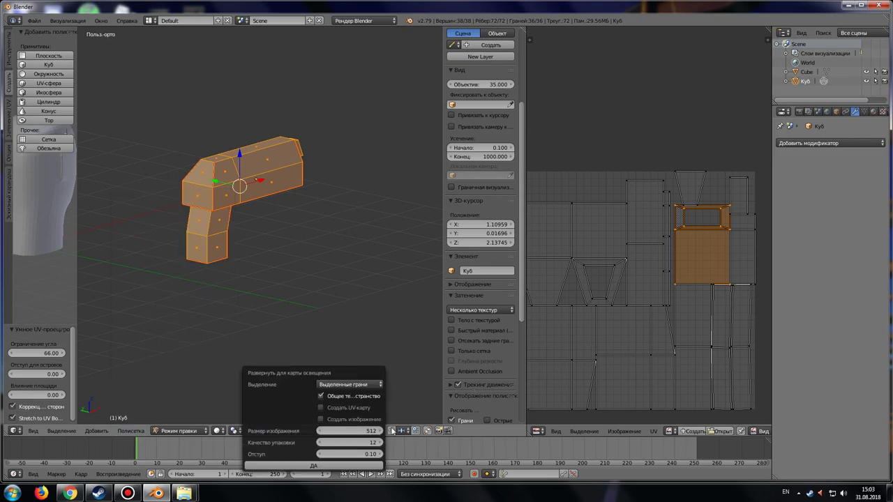
{"action": "left_click", "coordinate": [314, 465]}
{"action": "scroll", "coordinate": [646, 326], "scroll_direction": "down", "scroll_amount": 2}
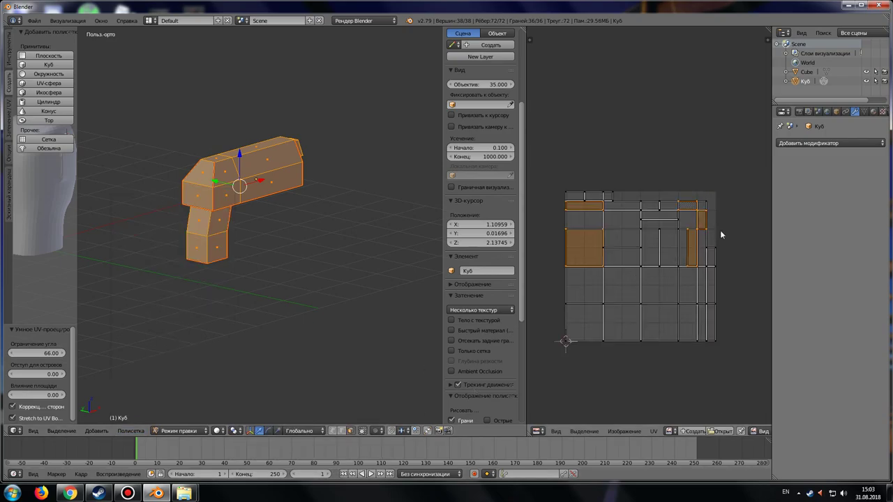
{"action": "scroll", "coordinate": [721, 235], "scroll_direction": "up", "scroll_amount": 2}
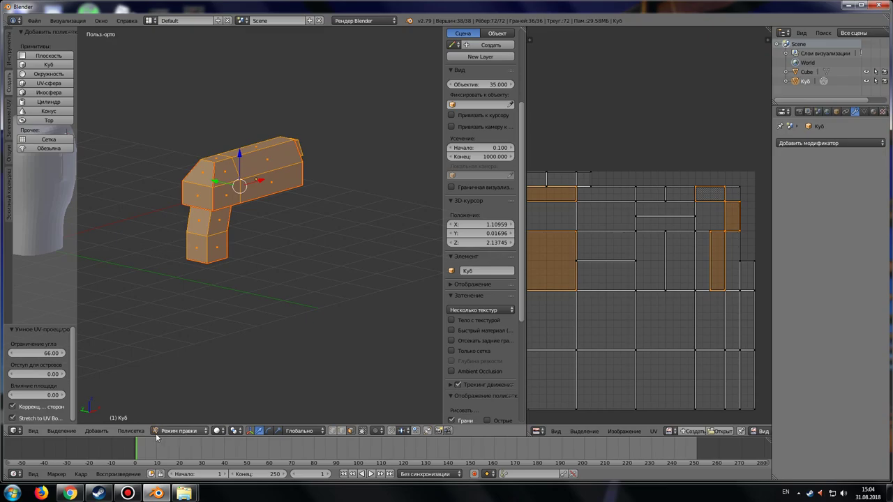
Try Cube Projection, then re-unwrap with the angle-based Unwrap at margin 0.001.
{"action": "left_click", "coordinate": [130, 430]}
{"action": "mouse_move", "coordinate": [175, 355]}
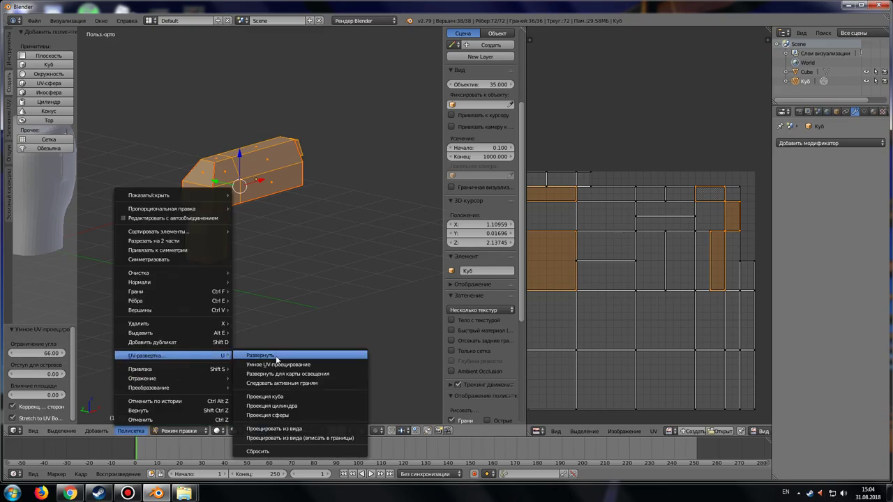
{"action": "left_click", "coordinate": [307, 396]}
{"action": "scroll", "coordinate": [639, 336], "scroll_direction": "down", "scroll_amount": 2}
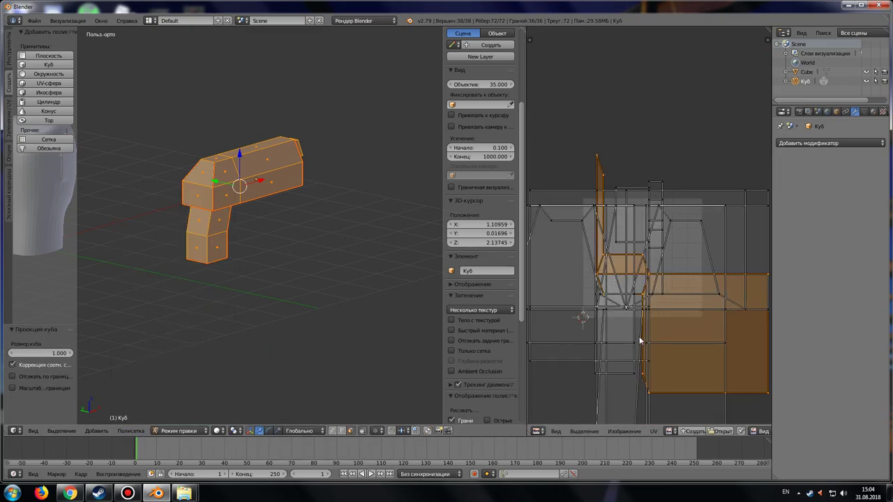
{"action": "scroll", "coordinate": [639, 336], "scroll_direction": "down", "scroll_amount": 2}
{"action": "left_click", "coordinate": [138, 433]}
{"action": "mouse_move", "coordinate": [146, 356]}
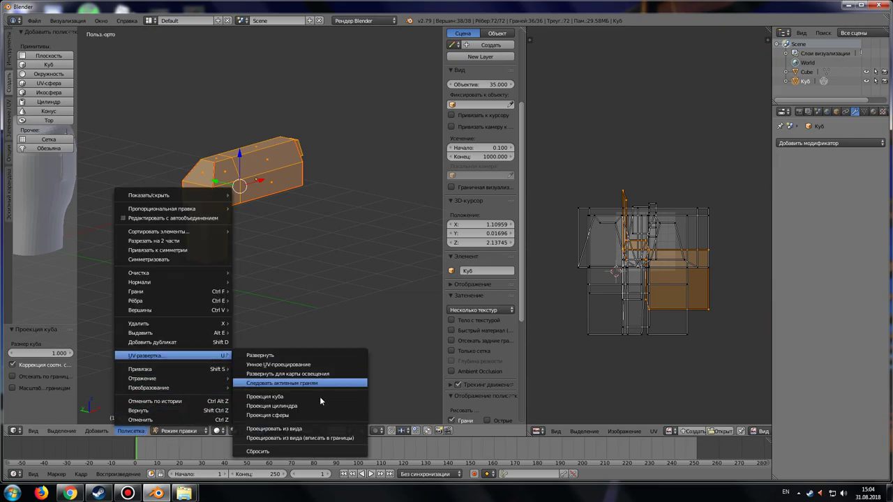
{"action": "left_click", "coordinate": [300, 355]}
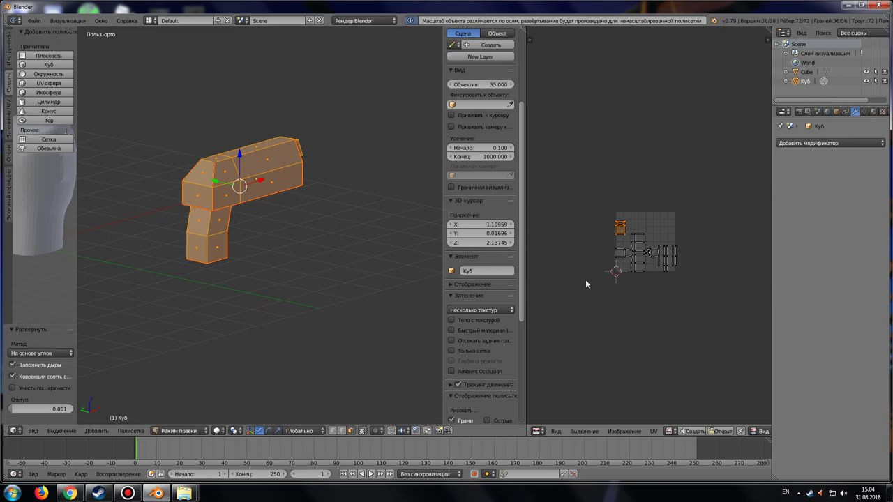
Zoom and pan the UV editor and widen it to fill most of the window.
{"action": "middle_click_drag", "start_coordinate": [291, 258], "coordinate": [257, 261]}
{"action": "scroll", "coordinate": [627, 233], "scroll_direction": "up", "scroll_amount": 2}
{"action": "scroll", "coordinate": [572, 249], "scroll_direction": "up", "scroll_amount": 1}
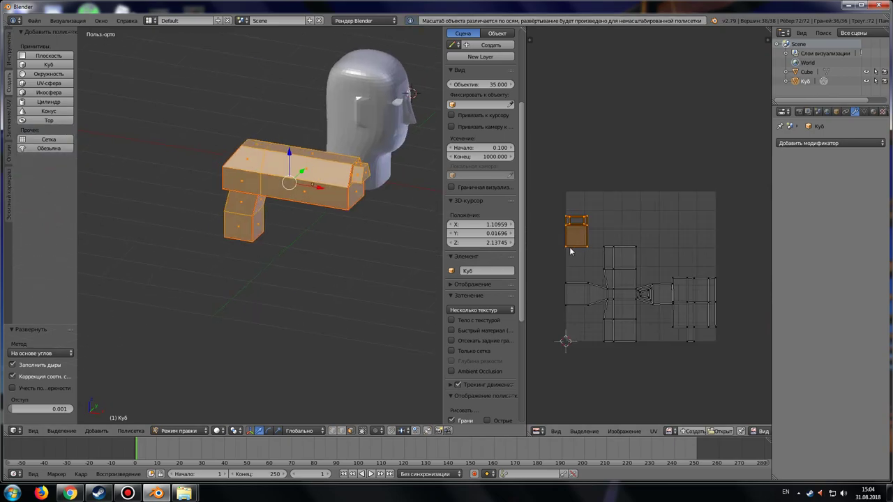
{"action": "scroll", "coordinate": [663, 219], "scroll_direction": "up", "scroll_amount": 2}
{"action": "scroll", "coordinate": [698, 215], "scroll_direction": "up", "scroll_amount": 2}
{"action": "middle_click_drag", "start_coordinate": [698, 215], "coordinate": [637, 252]}
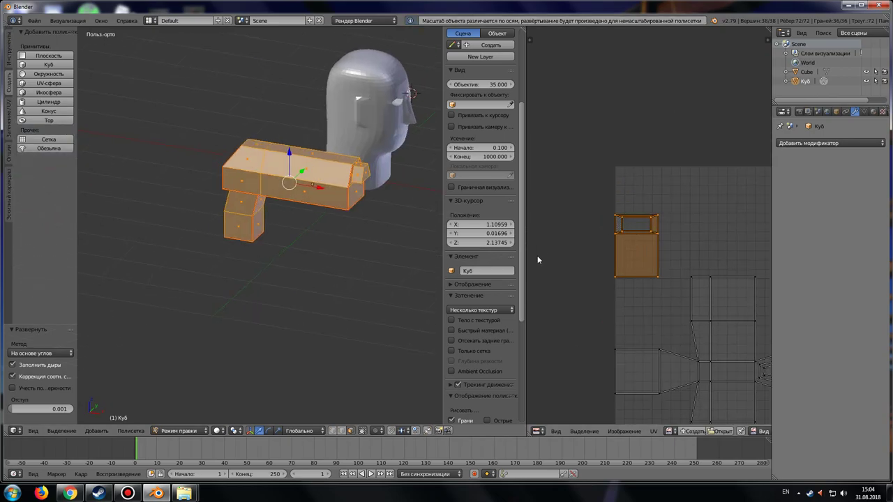
{"action": "left_click_drag", "start_coordinate": [527, 260], "coordinate": [339, 260]}
{"action": "mouse_move", "coordinate": [605, 303]}
{"action": "middle_mouse_down"}
{"action": "mouse_move", "coordinate": [535, 183]}
{"action": "mouse_move", "coordinate": [478, 217]}
{"action": "middle_mouse_up"}
Select the bottom and left edges of the top-left UV island.
{"action": "right_click", "coordinate": [483, 217]}
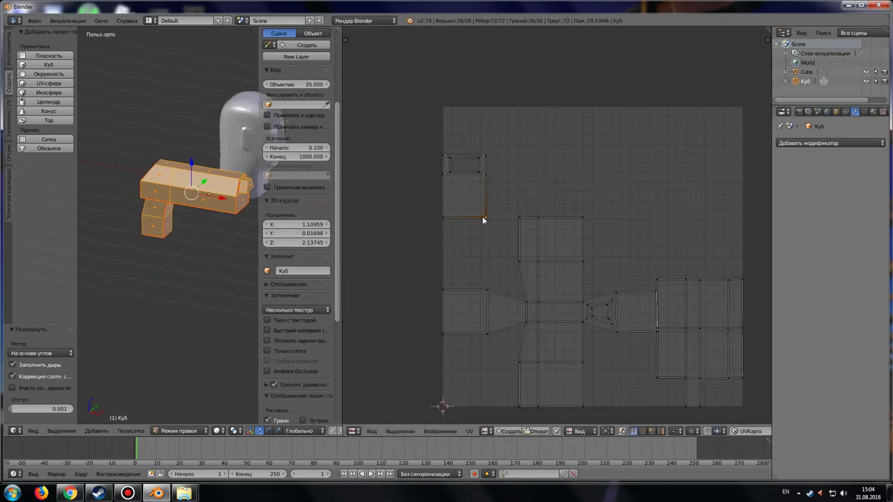
{"action": "right_click", "coordinate": [440, 218], "text": "shift"}
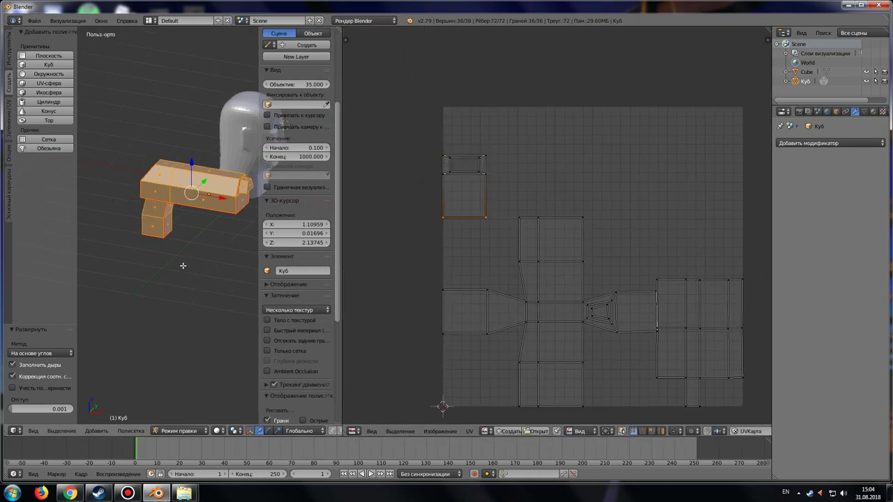
{"action": "mouse_move", "coordinate": [209, 223]}
{"action": "middle_mouse_down"}
{"action": "mouse_move", "coordinate": [198, 177]}
{"action": "mouse_move", "coordinate": [224, 233]}
{"action": "middle_mouse_up"}
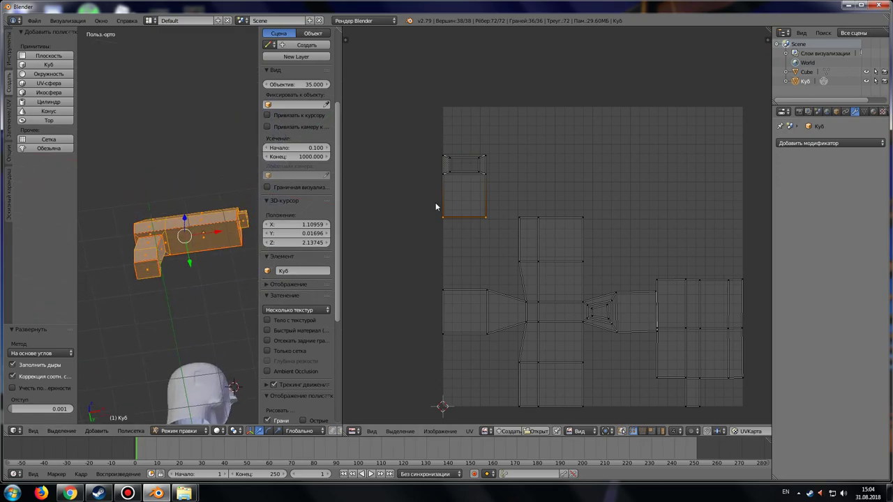
{"action": "scroll", "coordinate": [436, 203], "scroll_direction": "up", "scroll_amount": 3}
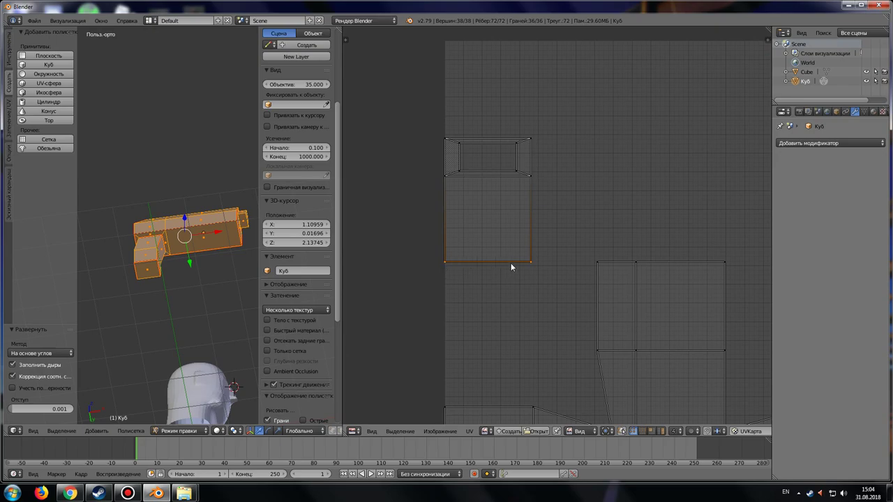
Make the long UV strip taller by moving its bottom edge down and top edge up.
{"action": "key", "text": "g"}
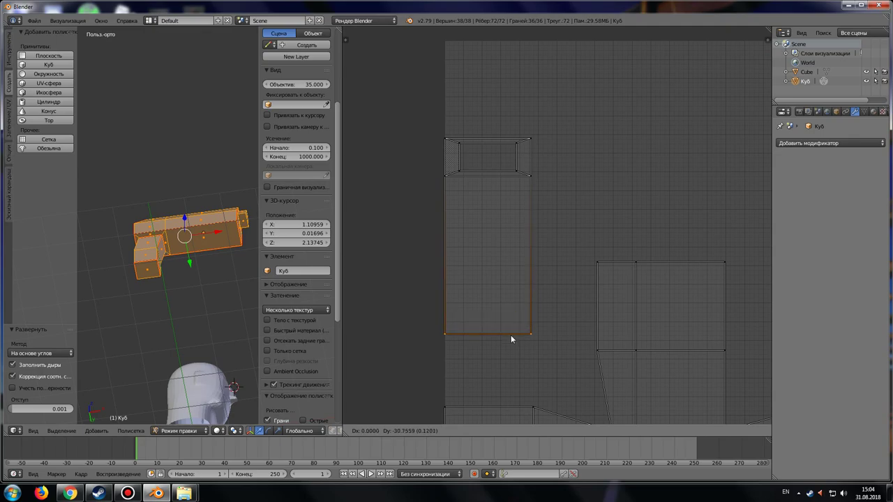
{"action": "left_click", "coordinate": [511, 335]}
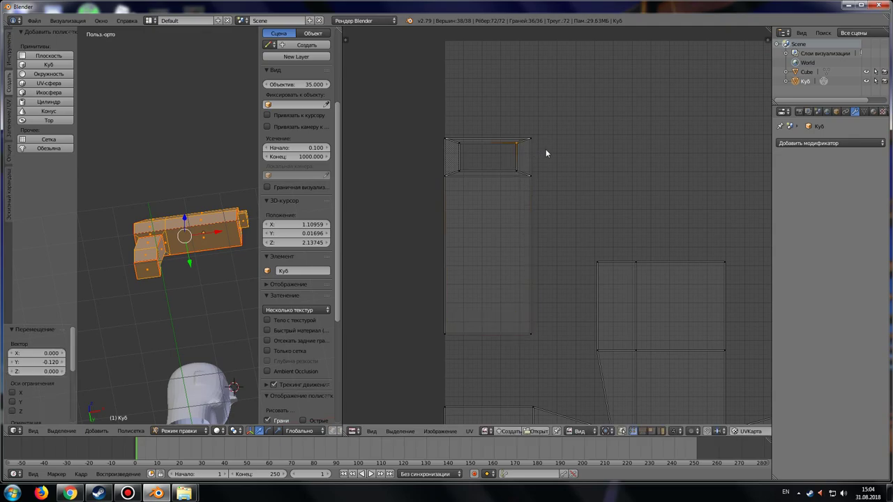
{"action": "left_click_drag", "start_coordinate": [546, 149], "coordinate": [490, 147], "text": "ctrl"}
{"action": "key", "text": "g"}
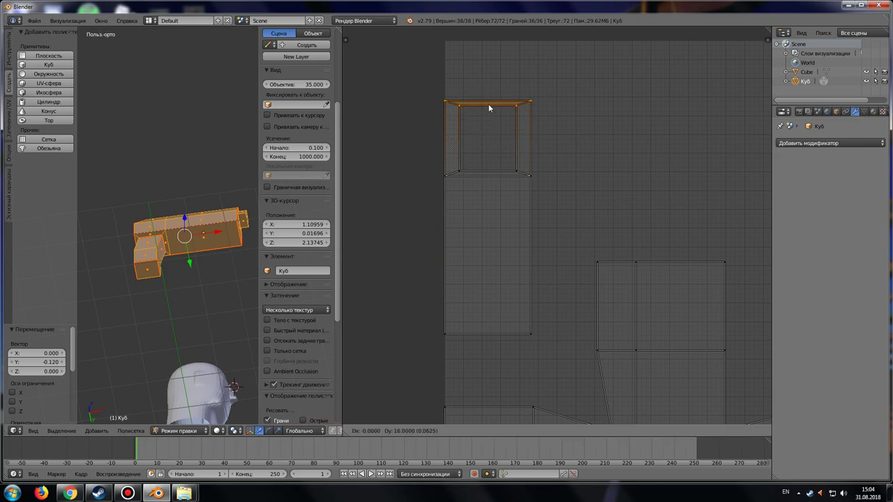
{"action": "left_click", "coordinate": [489, 104]}
Select the whole strip, enlarge it to about 1.252 and move it into place.
{"action": "scroll", "coordinate": [506, 188], "scroll_direction": "down", "scroll_amount": 2}
{"action": "left_click_drag", "start_coordinate": [558, 293], "coordinate": [489, 294], "text": "ctrl"}
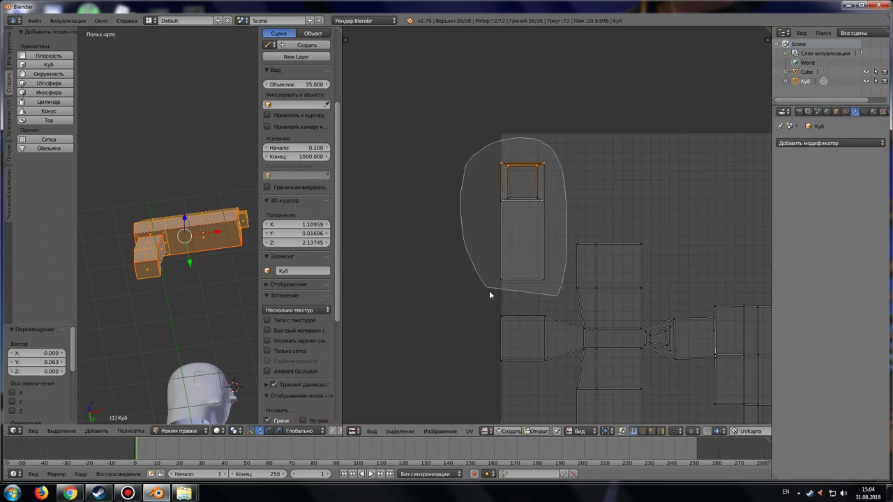
{"action": "key", "text": "s"}
{"action": "left_click", "coordinate": [556, 281]}
{"action": "key", "text": "g"}
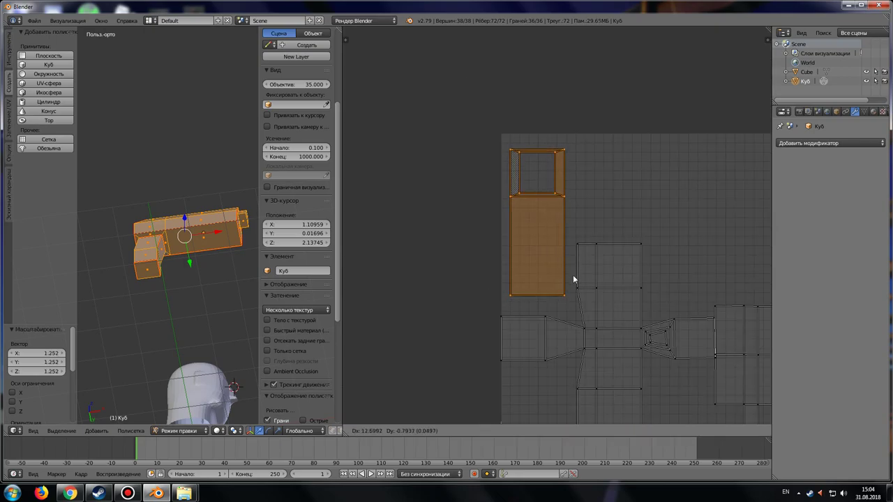
{"action": "left_click", "coordinate": [565, 267]}
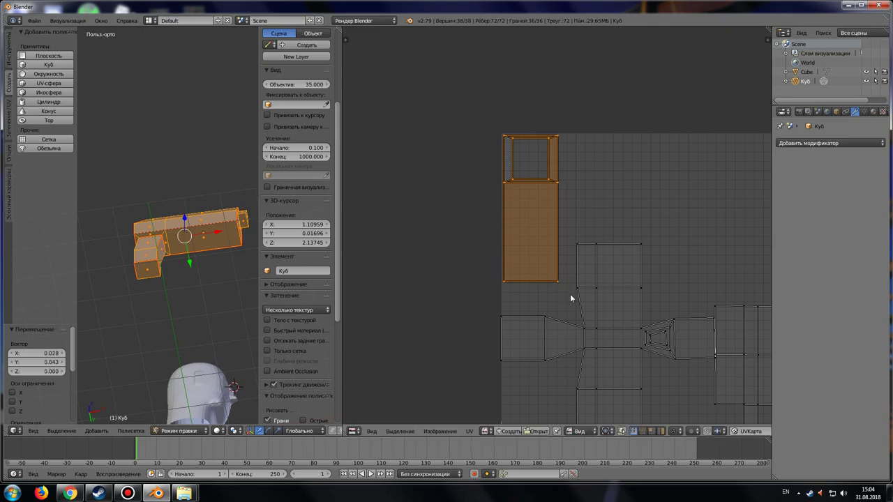
{"action": "key", "text": "s"}
{"action": "left_click", "coordinate": [580, 321]}
{"action": "key", "text": "g"}
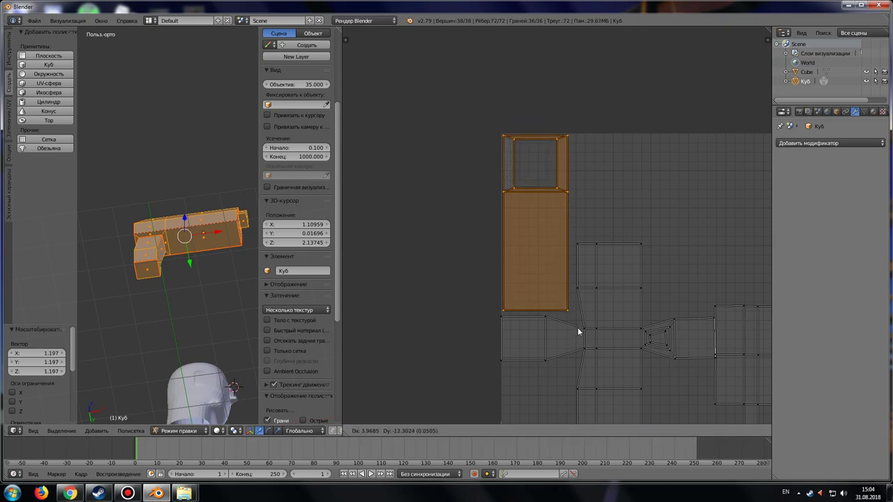
{"action": "left_click", "coordinate": [579, 333]}
Fine-tune the strip, shrinking it to 0.978 and nudging it into its final position.
{"action": "key", "text": "s"}
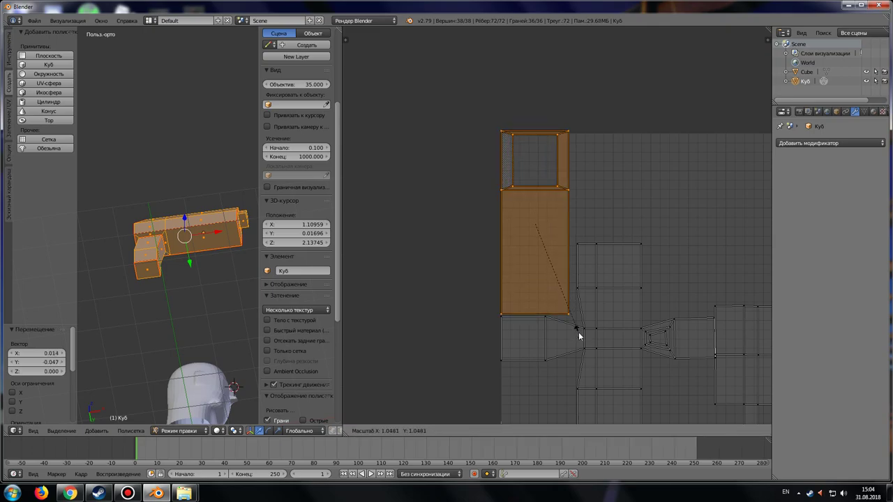
{"action": "key", "text": "Escape"}
{"action": "key", "text": "g"}
{"action": "left_click", "coordinate": [584, 337]}
{"action": "key", "text": "s"}
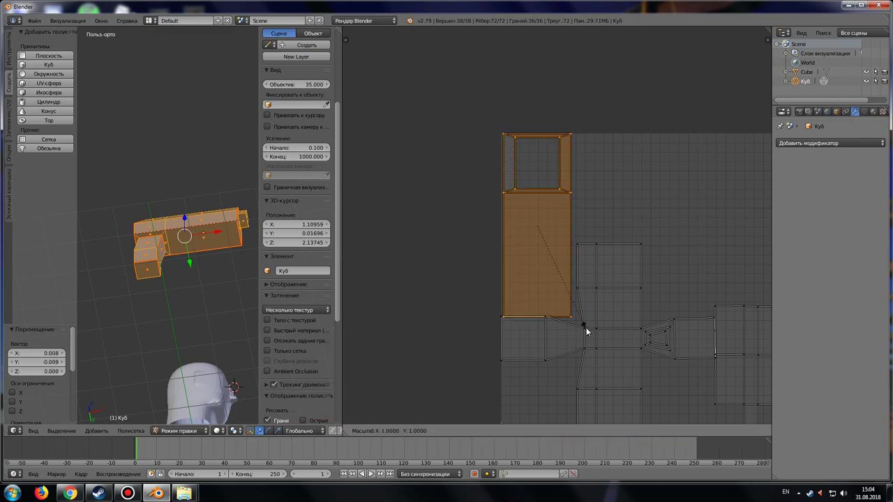
{"action": "left_click", "coordinate": [584, 331]}
{"action": "key", "text": "g"}
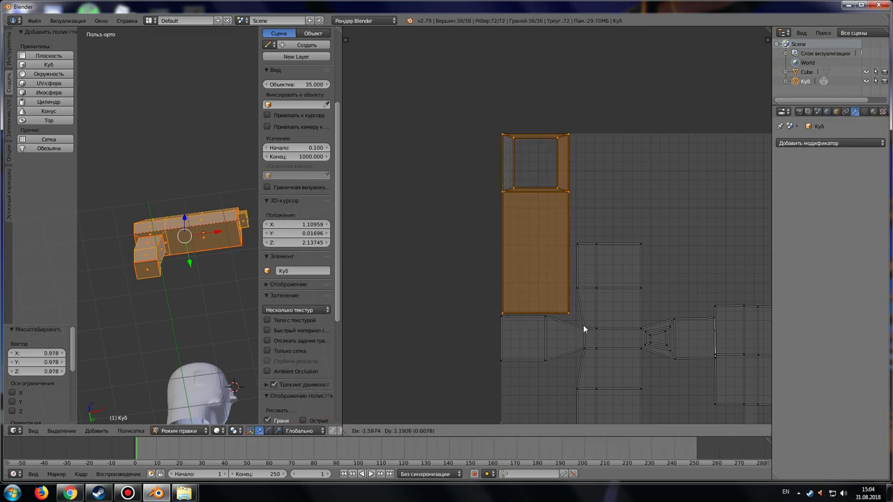
{"action": "left_click", "coordinate": [584, 329]}
Bring the whole UV layout into view and widen the 3D viewport again.
{"action": "middle_click_drag", "start_coordinate": [674, 361], "coordinate": [573, 241]}
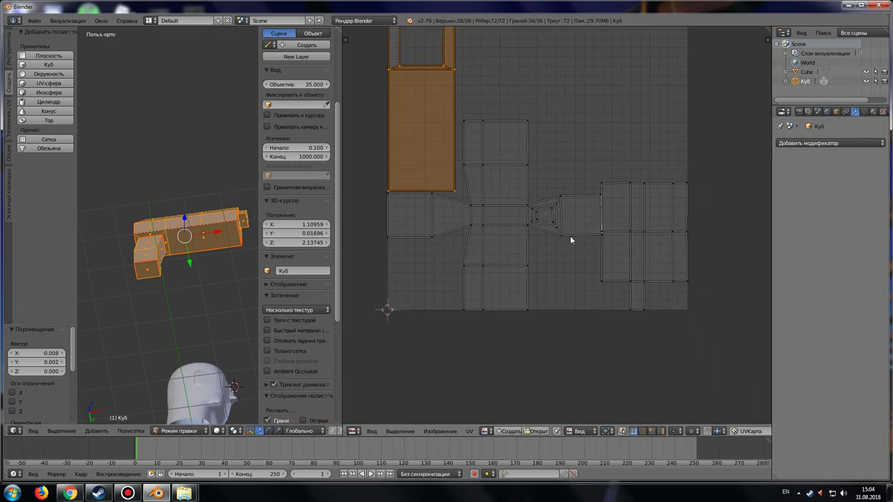
{"action": "scroll", "coordinate": [572, 244], "scroll_direction": "down", "scroll_amount": 3}
{"action": "middle_click_drag", "start_coordinate": [154, 314], "coordinate": [177, 337]}
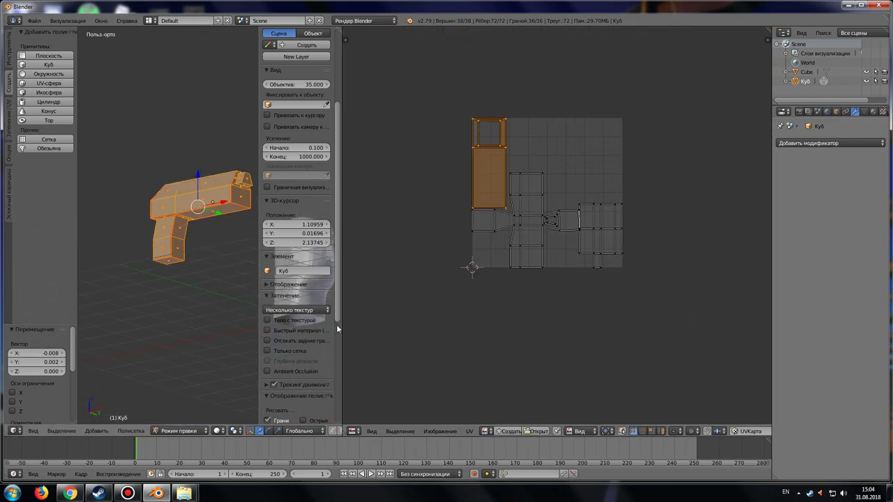
{"action": "left_click_drag", "start_coordinate": [338, 324], "coordinate": [460, 326]}
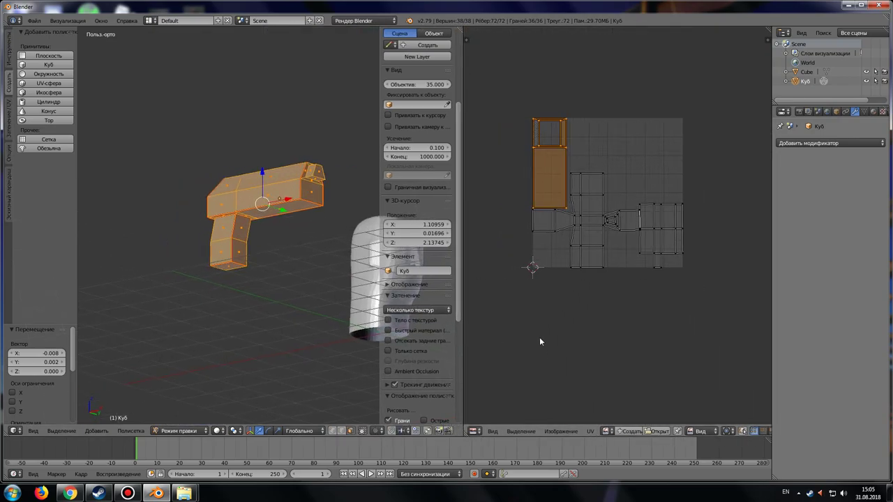
Export the UV layout as pistol.png into D:\Video\blender.
{"action": "left_click", "coordinate": [593, 432]}
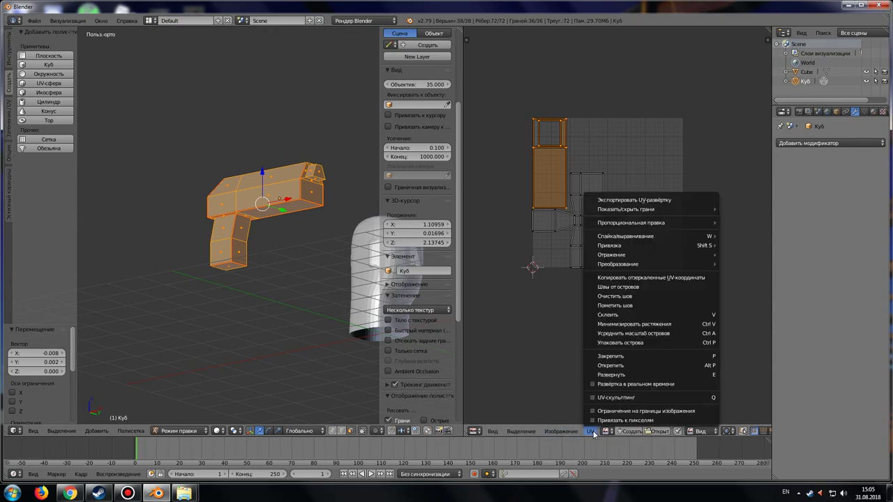
{"action": "left_click", "coordinate": [651, 201]}
{"action": "left_click", "coordinate": [27, 71]}
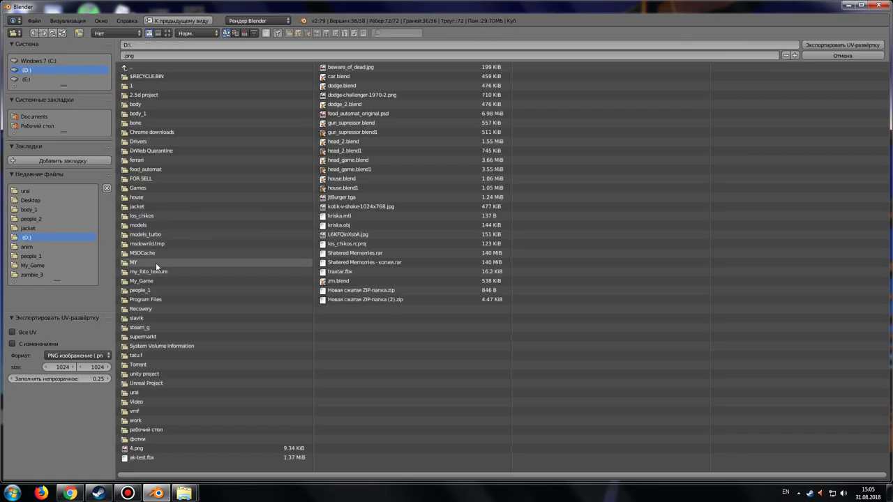
{"action": "left_click", "coordinate": [150, 401]}
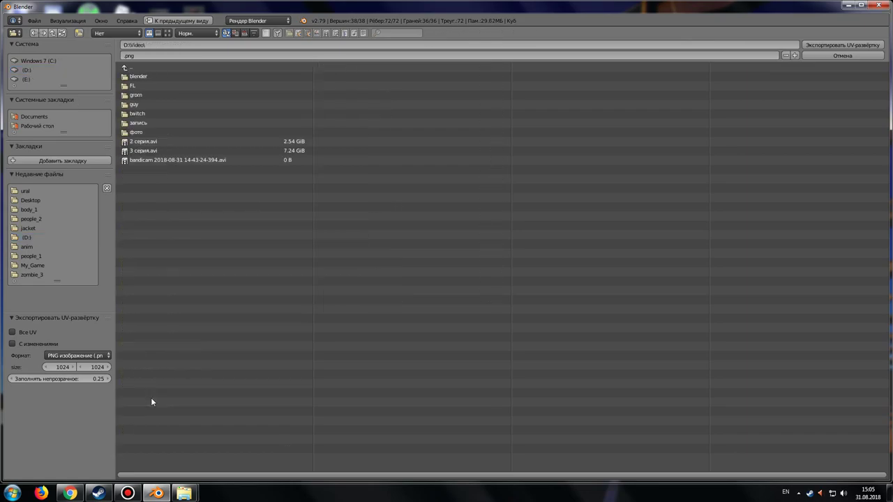
{"action": "left_click", "coordinate": [154, 75]}
{"action": "left_click", "coordinate": [153, 55]}
{"action": "key", "text": "BackSpace"}
{"action": "type", "text": "pistol"}
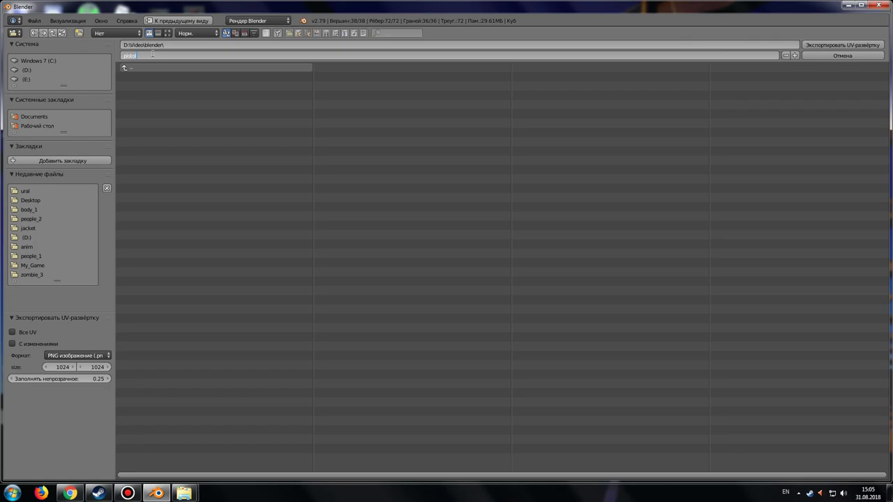
{"action": "left_click", "coordinate": [813, 45]}
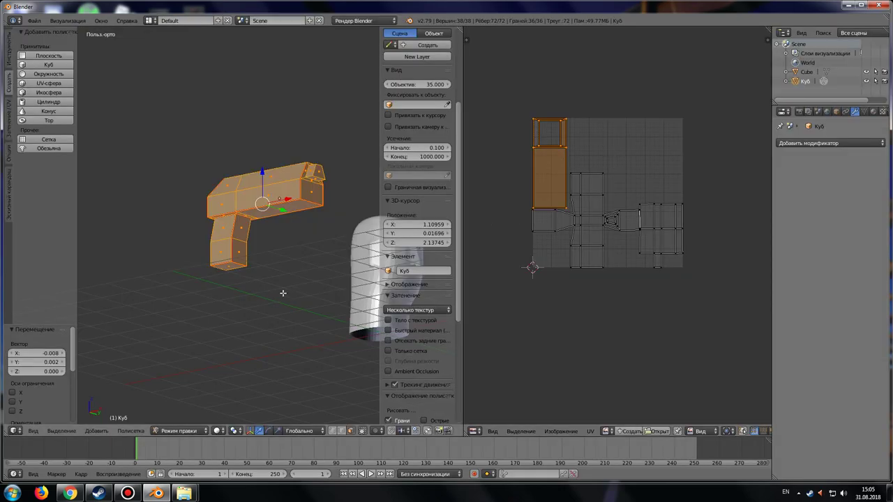
Return to Object Mode, select the head model and switch it into Edit Mode.
{"action": "middle_click_drag", "start_coordinate": [283, 295], "coordinate": [261, 319]}
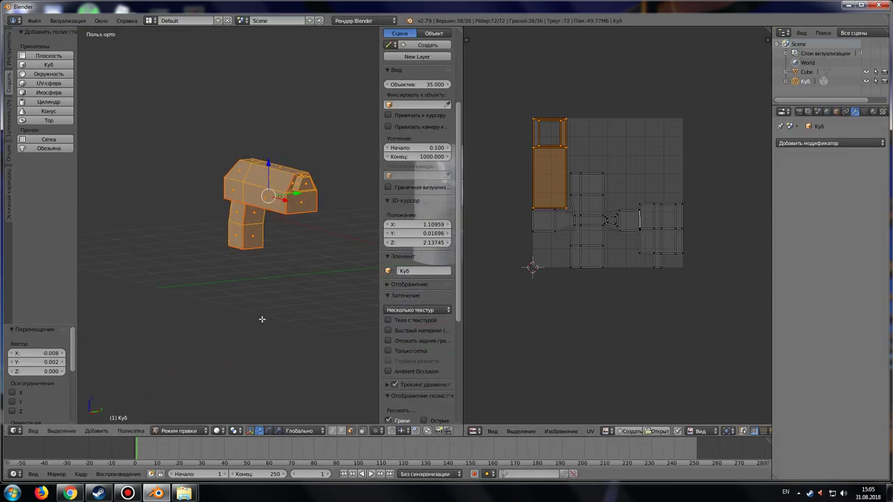
{"action": "left_click_drag", "start_coordinate": [459, 323], "coordinate": [533, 324]}
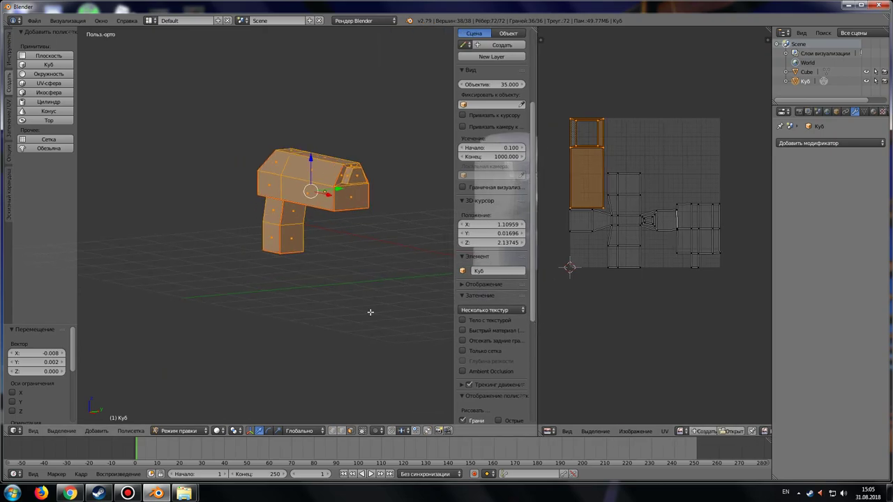
{"action": "middle_click_drag", "start_coordinate": [369, 312], "coordinate": [291, 289], "text": "shift"}
{"action": "left_click", "coordinate": [179, 431]}
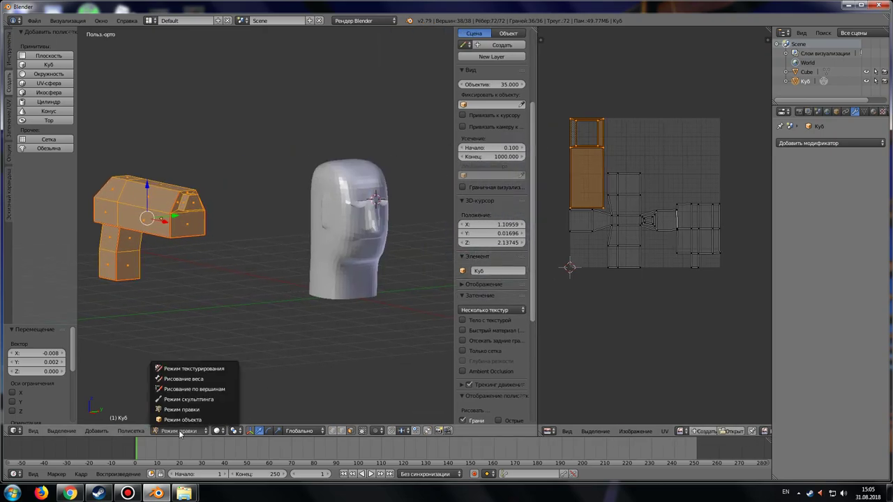
{"action": "left_click", "coordinate": [178, 410]}
{"action": "right_click", "coordinate": [345, 265]}
{"action": "left_click", "coordinate": [127, 431]}
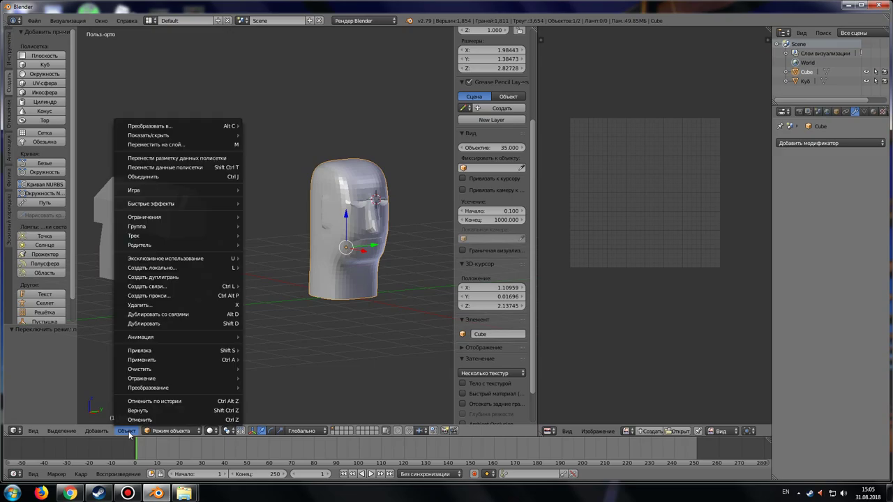
{"action": "left_click", "coordinate": [171, 430]}
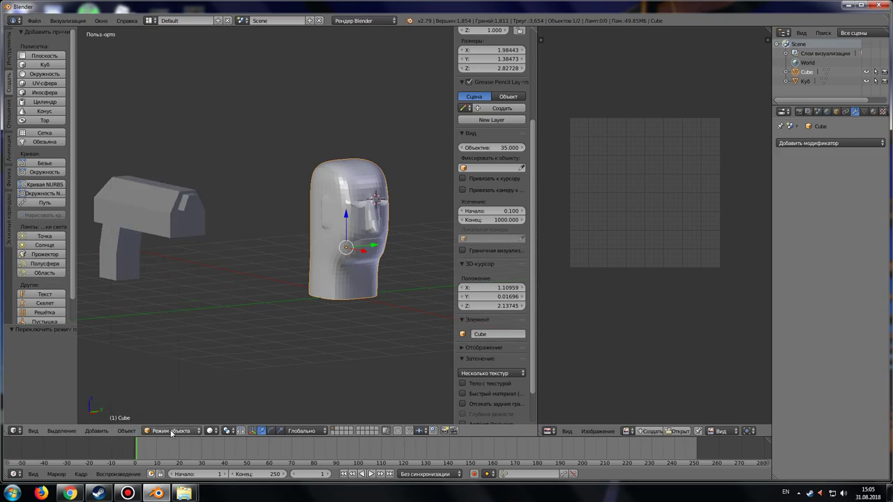
{"action": "left_click", "coordinate": [170, 430]}
{"action": "left_click", "coordinate": [180, 410]}
Export the head's UV layout as head.png into D:\Video\blender.
{"action": "left_click", "coordinate": [665, 431]}
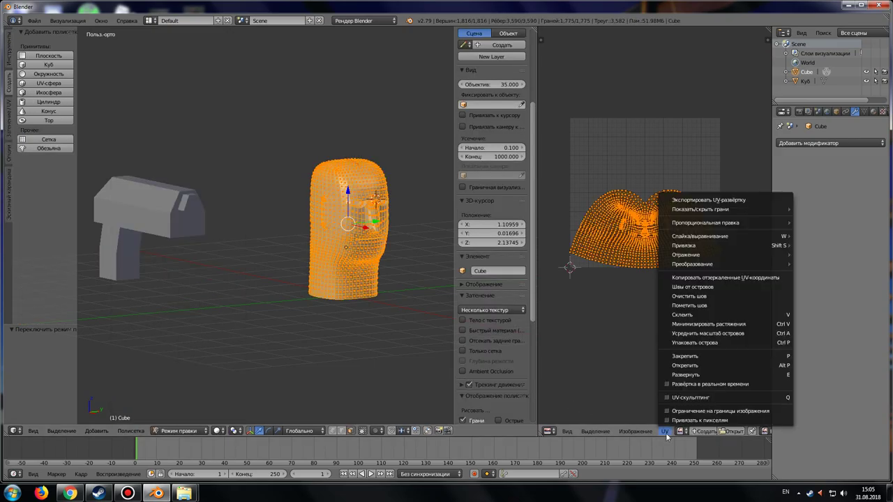
{"action": "left_click", "coordinate": [694, 200]}
{"action": "left_click", "coordinate": [49, 70]}
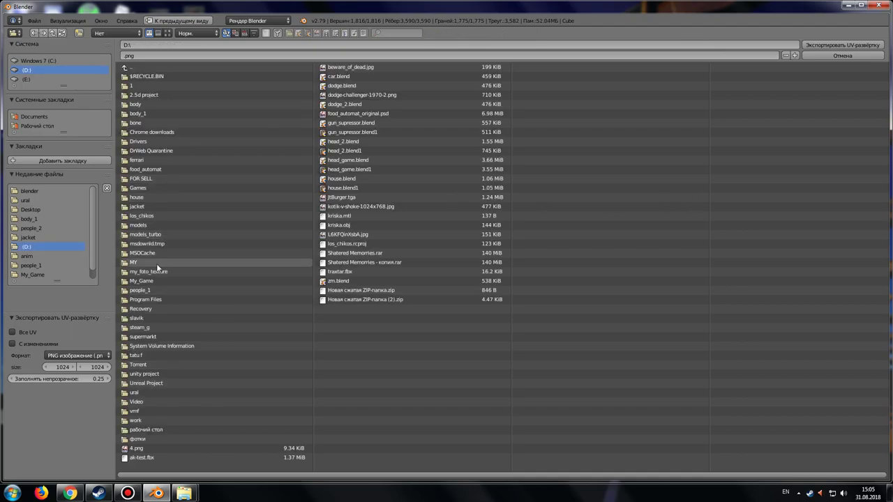
{"action": "left_click", "coordinate": [152, 400]}
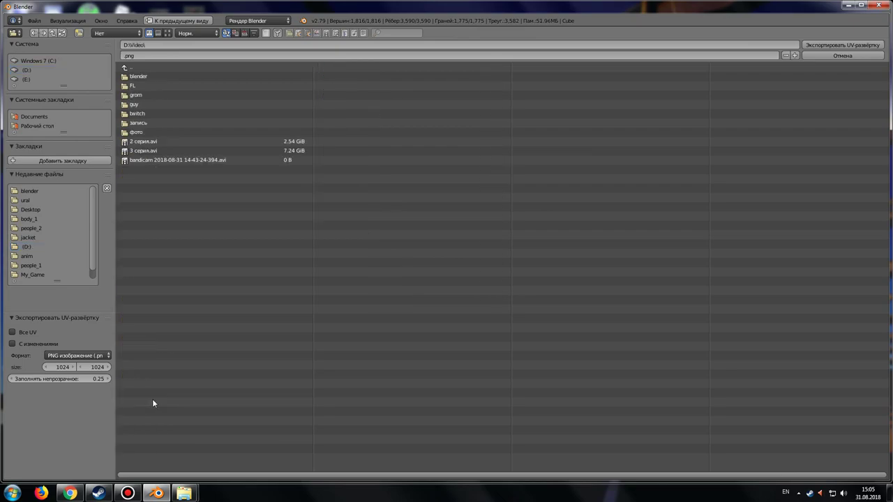
{"action": "left_click", "coordinate": [152, 78]}
{"action": "left_click", "coordinate": [149, 54]}
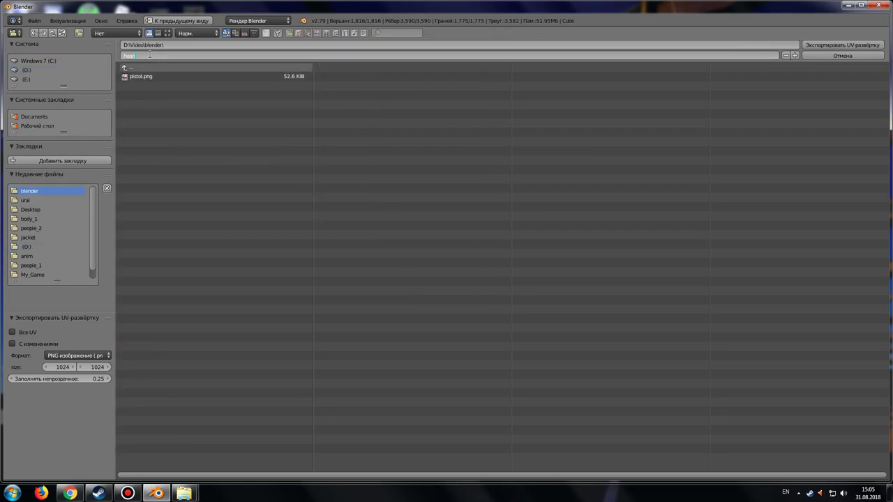
{"action": "left_click", "coordinate": [808, 45]}
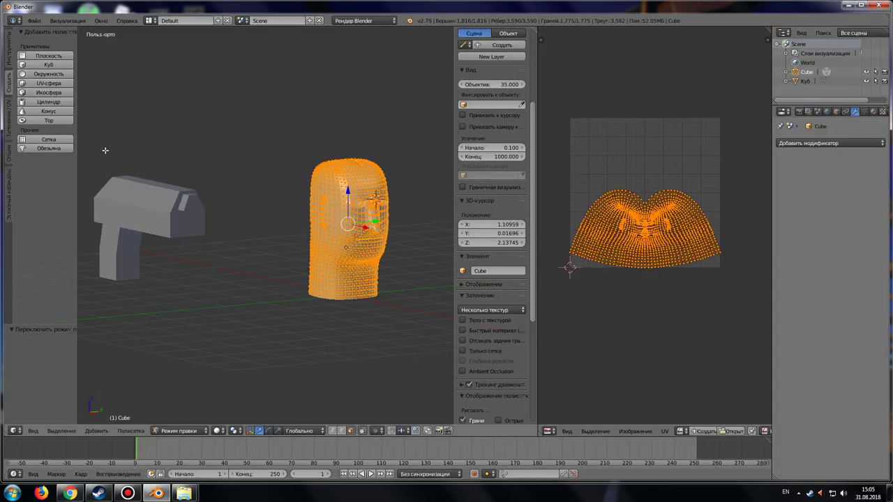
Export the scene as FBX named head_pistol into D:\Video\blender, after cancelling a stray Save As.
{"action": "left_click", "coordinate": [33, 20]}
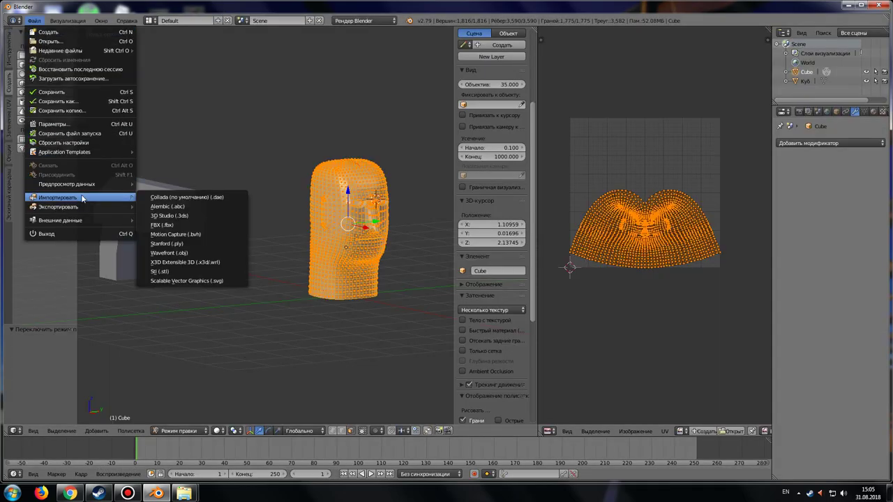
{"action": "left_click", "coordinate": [82, 102]}
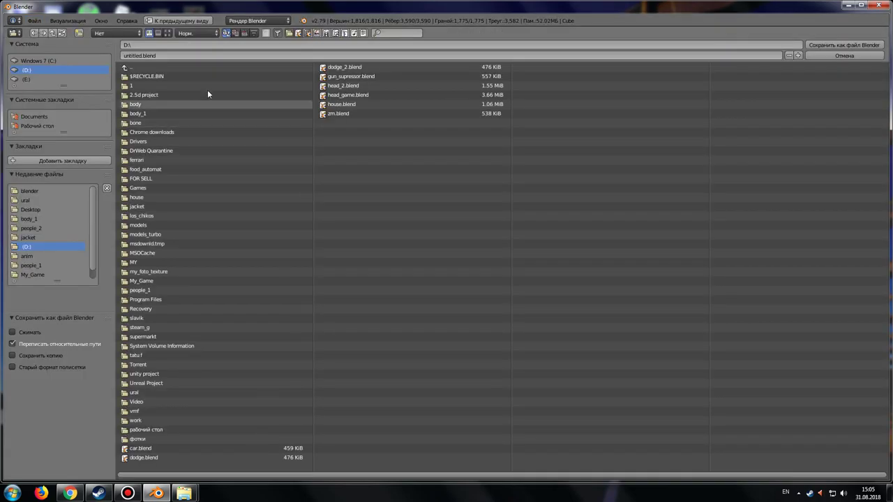
{"action": "left_click", "coordinate": [862, 56]}
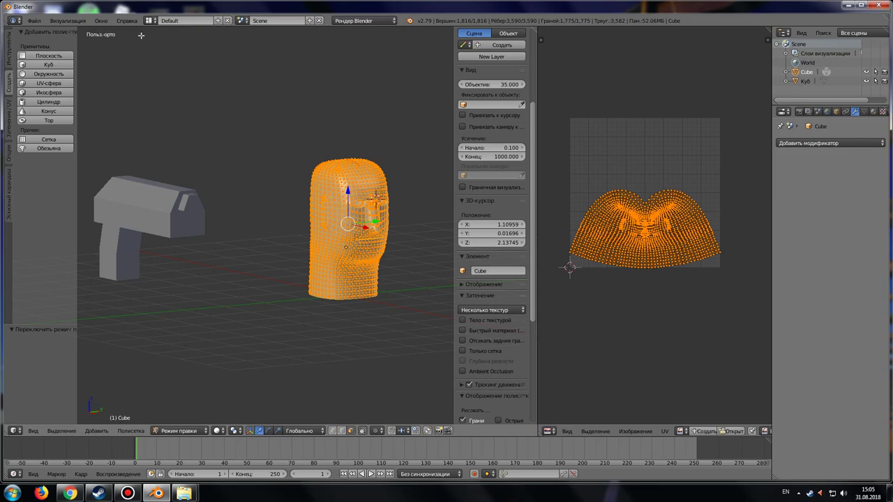
{"action": "left_click", "coordinate": [35, 21]}
{"action": "mouse_move", "coordinate": [59, 206]}
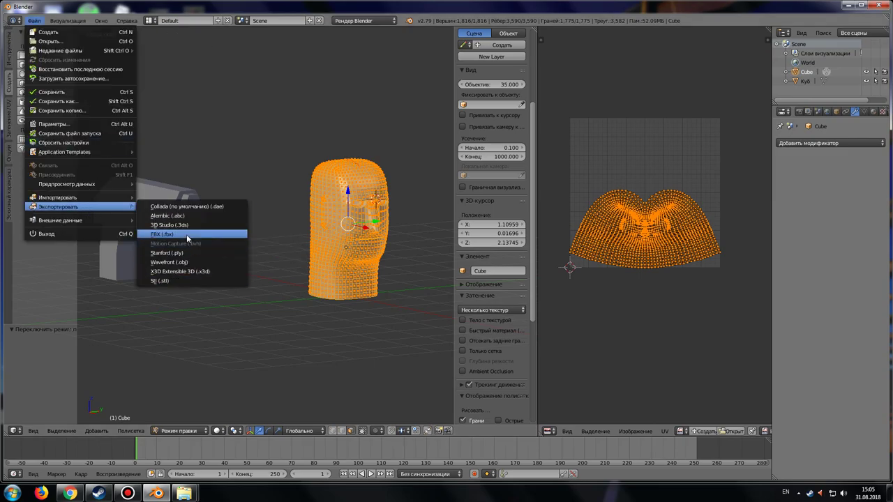
{"action": "left_click", "coordinate": [186, 235]}
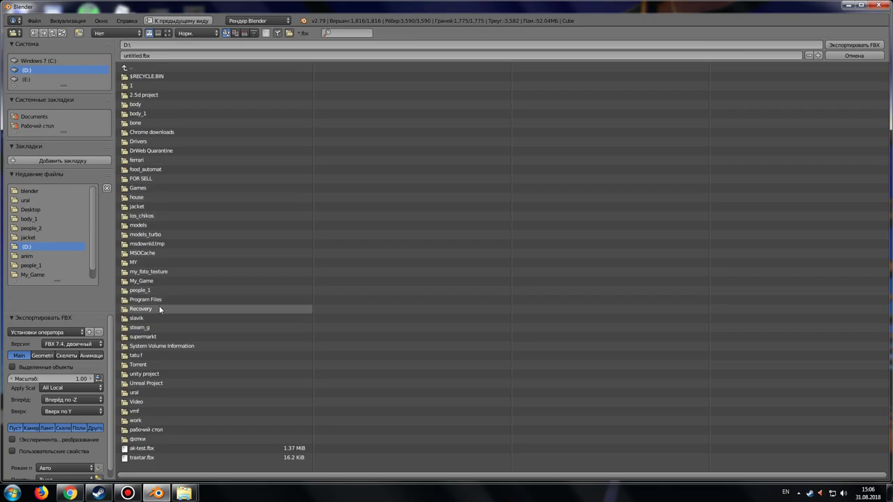
{"action": "left_click", "coordinate": [155, 401]}
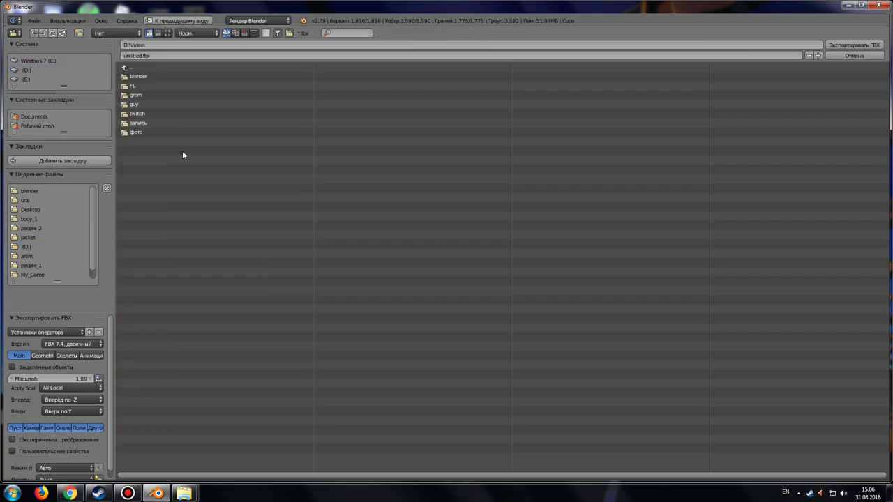
{"action": "left_click", "coordinate": [157, 78]}
{"action": "left_click", "coordinate": [149, 56]}
{"action": "type", "text": "head_pisto"}
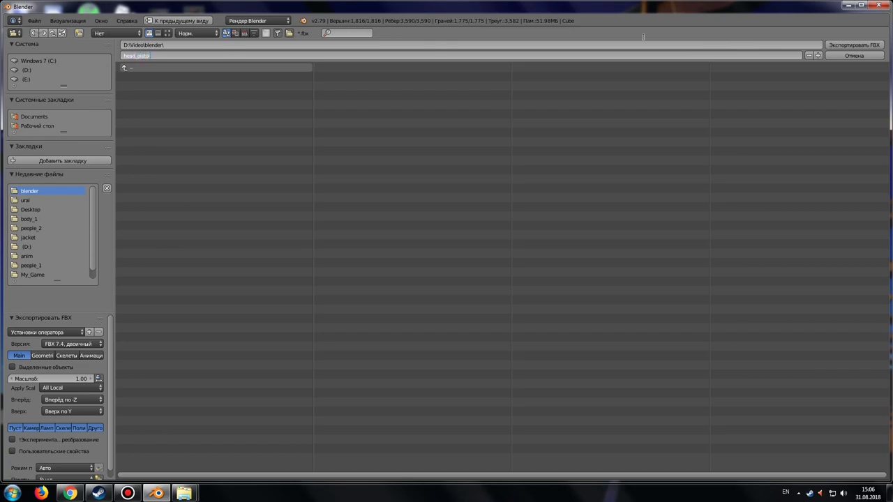
{"action": "left_click", "coordinate": [851, 46]}
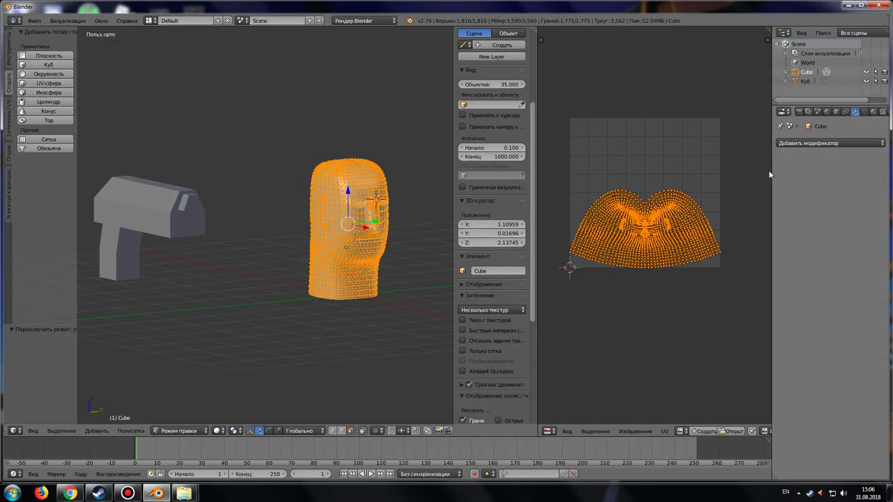
Rename the Cube object to 'head' in the Outliner.
{"action": "middle_click_drag", "start_coordinate": [631, 294], "coordinate": [681, 277]}
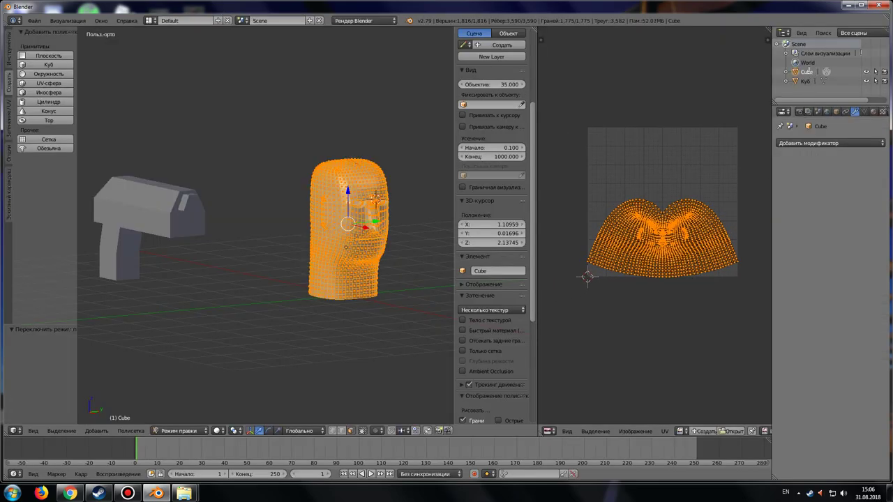
{"action": "double_click", "coordinate": [808, 71]}
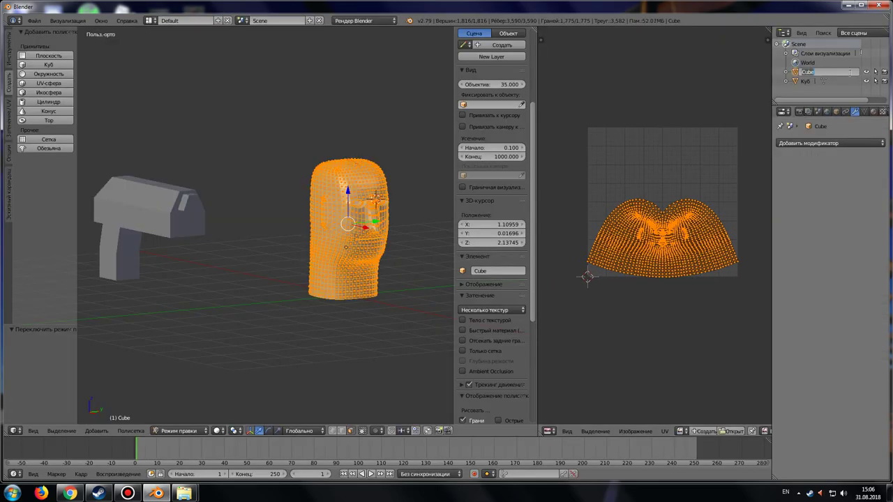
{"action": "type", "text": "head"}
{"action": "key", "text": "Return"}
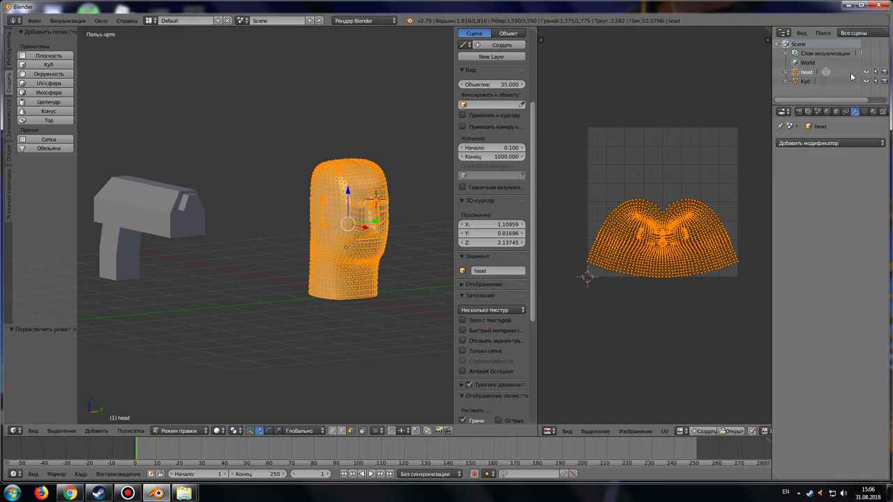
Rename the Куб object to 'pistol'.
{"action": "left_click", "coordinate": [807, 82]}
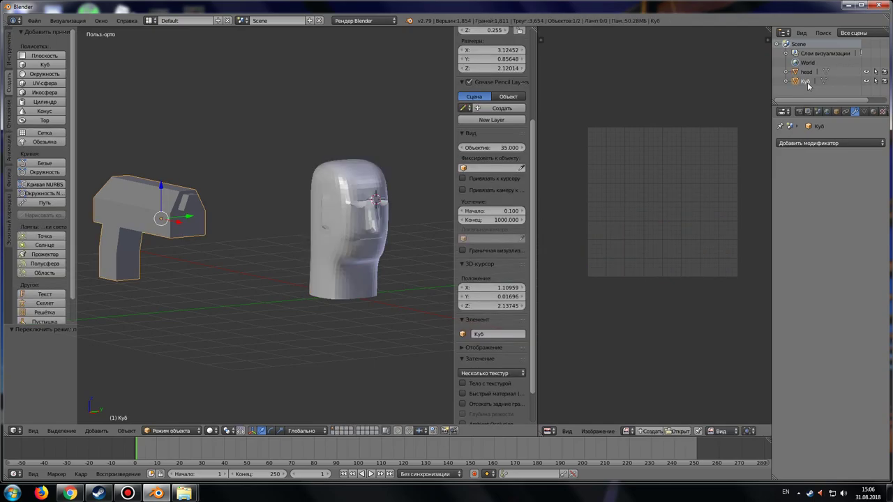
{"action": "double_click", "coordinate": [808, 83]}
{"action": "key", "text": "BackSpace"}
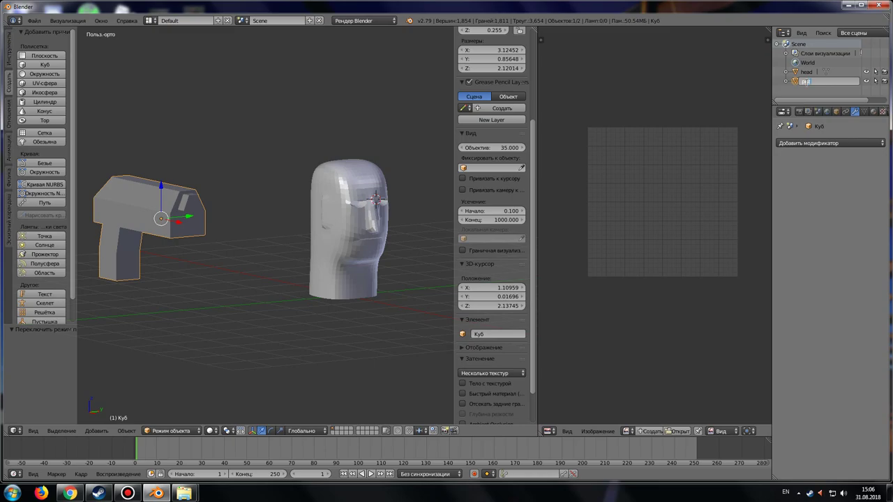
{"action": "key", "text": "Return"}
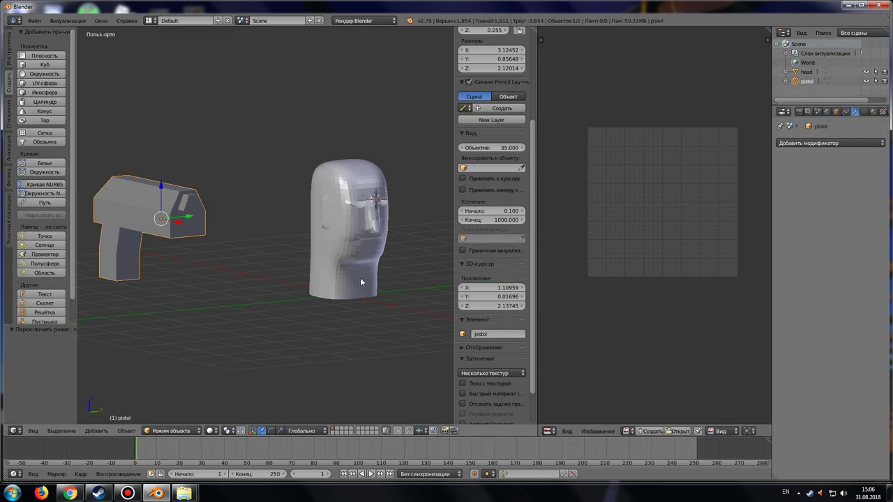
{"action": "mouse_move", "coordinate": [360, 278]}
{"action": "middle_mouse_down"}
{"action": "mouse_move", "coordinate": [351, 302]}
{"action": "mouse_move", "coordinate": [331, 307]}
{"action": "mouse_move", "coordinate": [157, 312]}
{"action": "mouse_move", "coordinate": [233, 314]}
{"action": "mouse_move", "coordinate": [372, 295]}
{"action": "middle_mouse_up"}
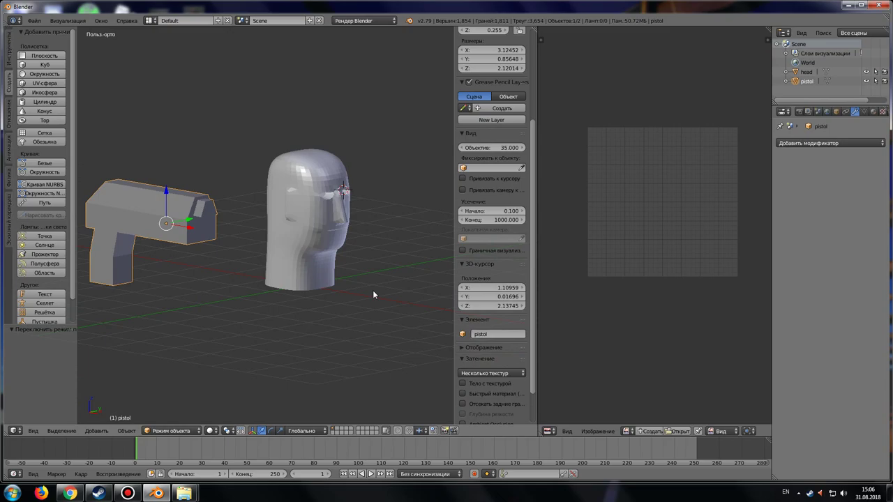
Create a new material for the pistol, then toggle between head and pistol to compare their materials.
{"action": "left_click", "coordinate": [872, 112]}
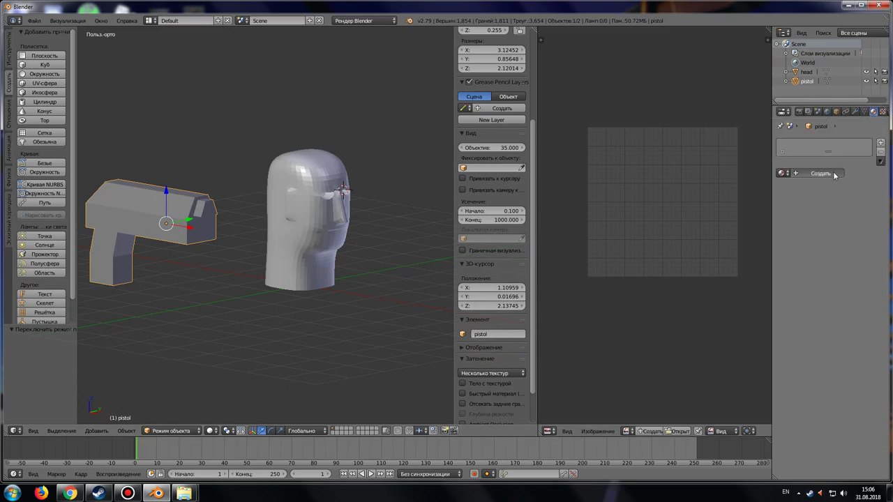
{"action": "left_click", "coordinate": [835, 174]}
{"action": "right_click", "coordinate": [300, 238]}
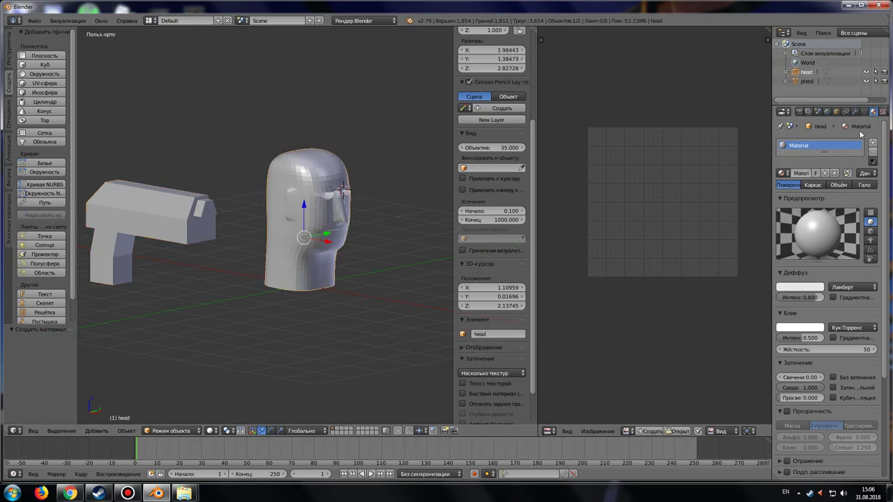
{"action": "right_click", "coordinate": [189, 230]}
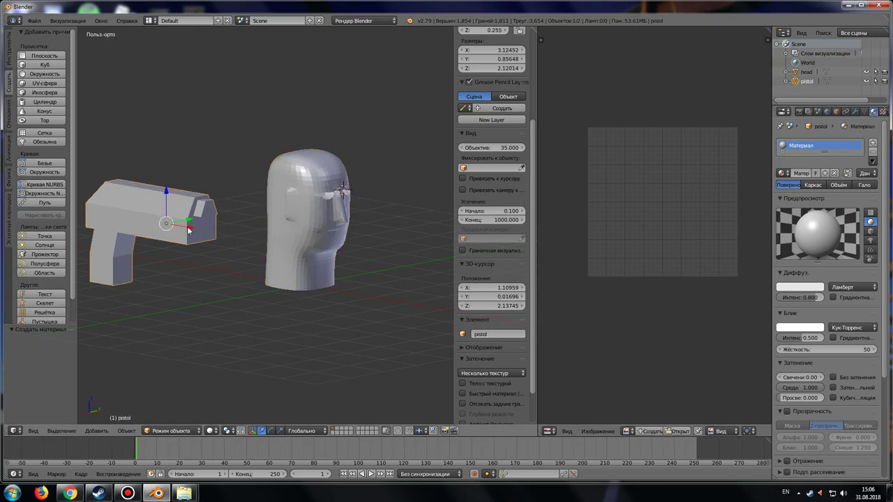
{"action": "right_click", "coordinate": [288, 241]}
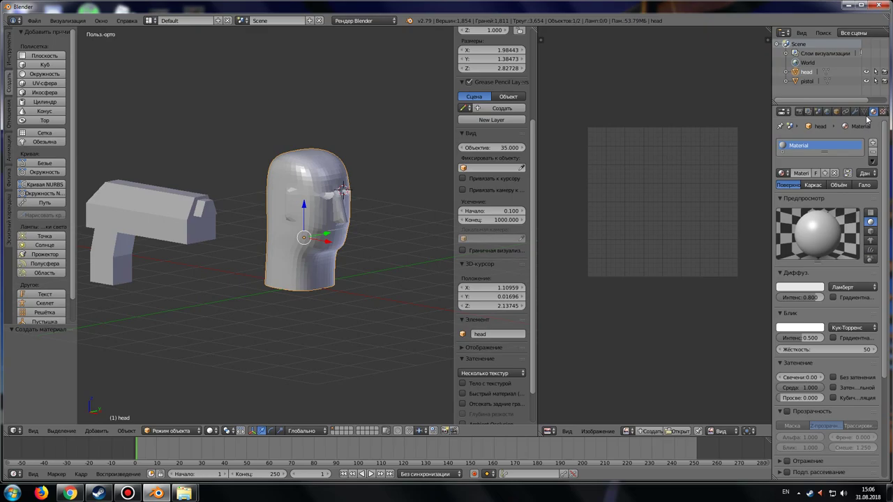
{"action": "right_click", "coordinate": [177, 238]}
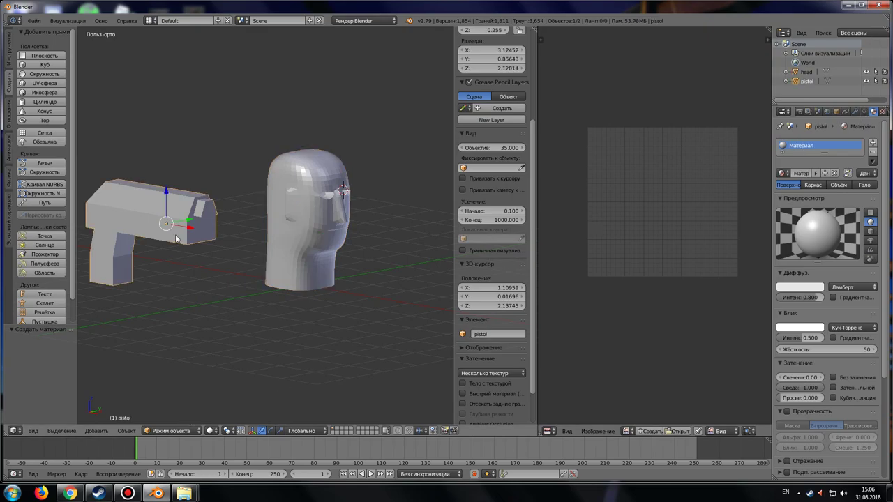
{"action": "right_click", "coordinate": [313, 212]}
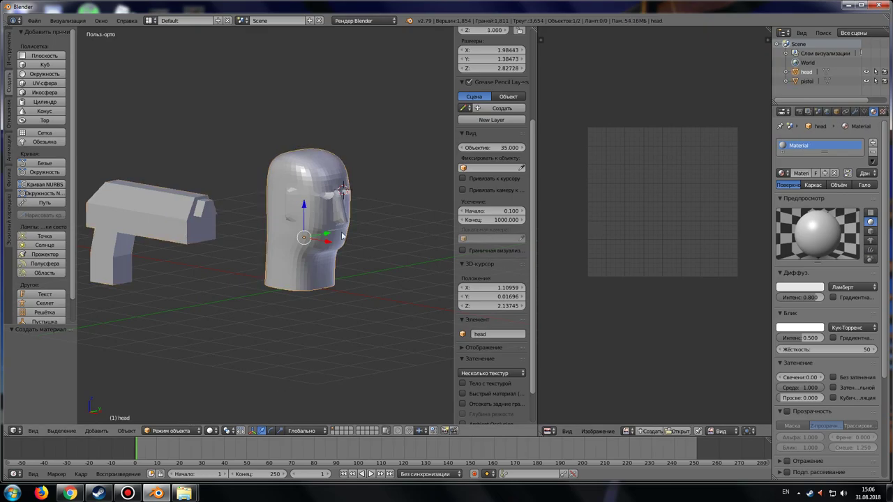
{"action": "middle_click_drag", "start_coordinate": [342, 236], "coordinate": [360, 297]}
{"action": "middle_click_drag", "start_coordinate": [99, 155], "coordinate": [330, 271]}
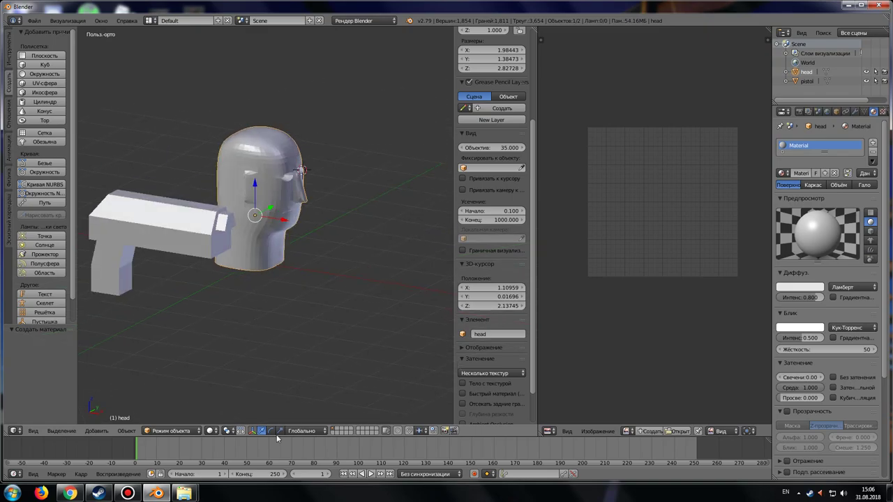
{"action": "mouse_move", "coordinate": [183, 493]}
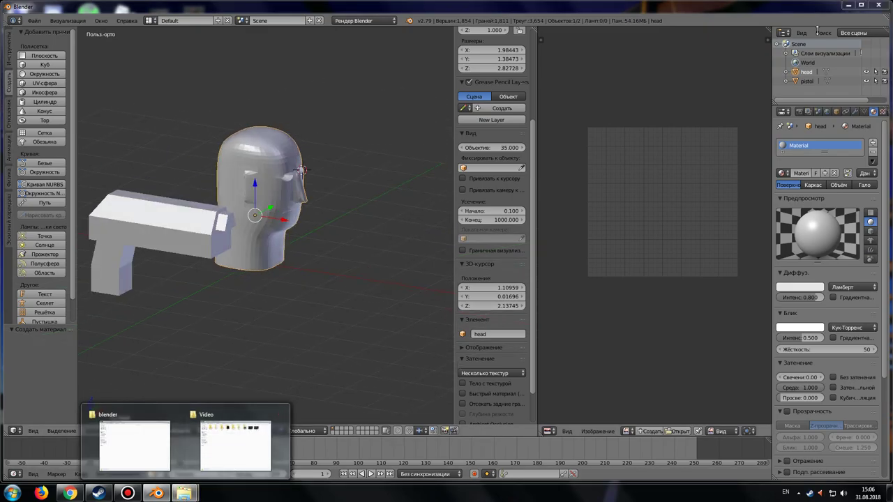
Launch Photoshop and preview head.png in the D:\Video\blender folder.
{"action": "left_click", "coordinate": [12, 493]}
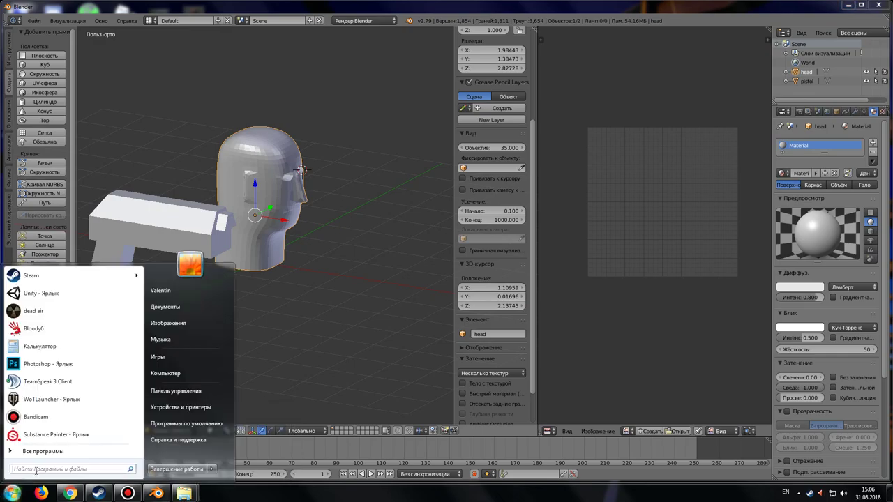
{"action": "key", "text": "Escape"}
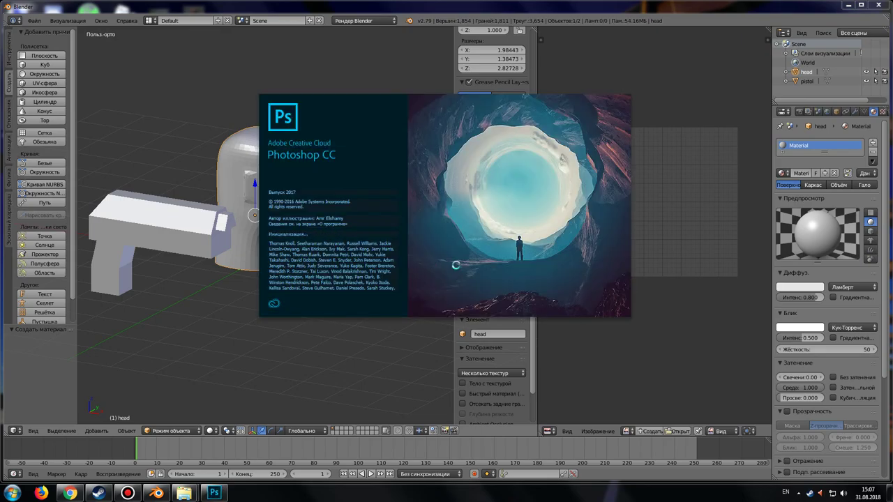
{"action": "mouse_move", "coordinate": [184, 493]}
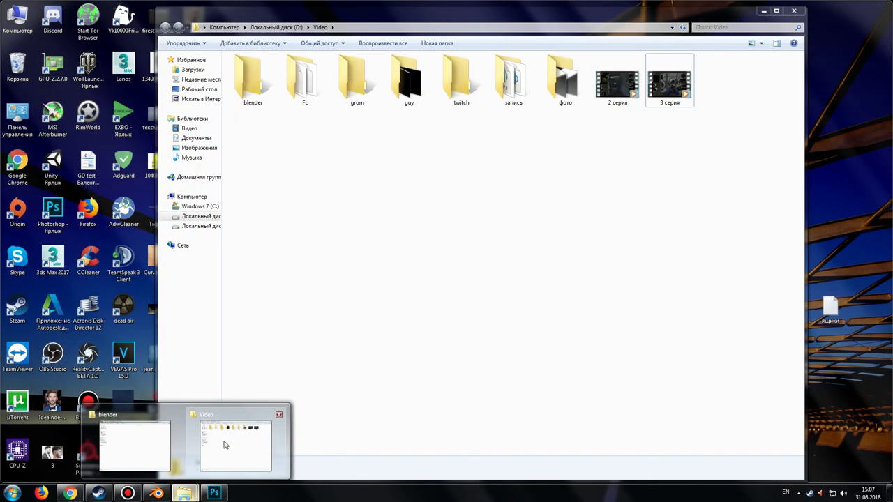
{"action": "left_click", "coordinate": [225, 443]}
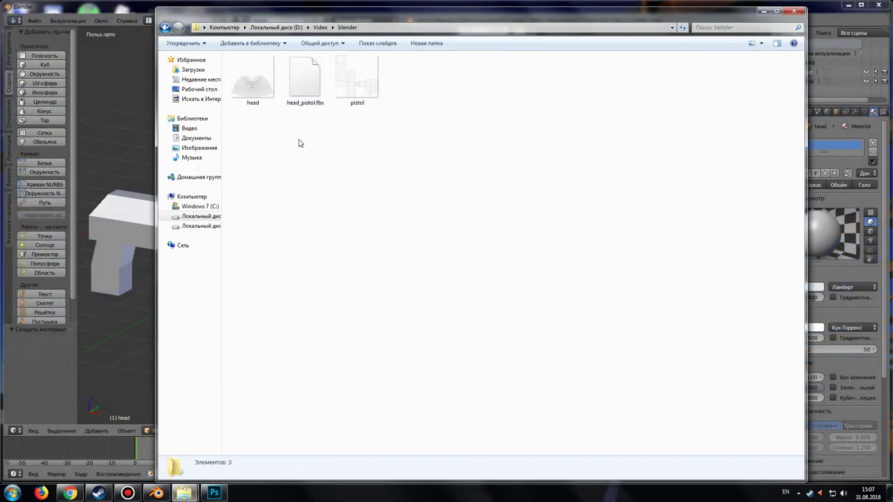
{"action": "double_click", "coordinate": [253, 82]}
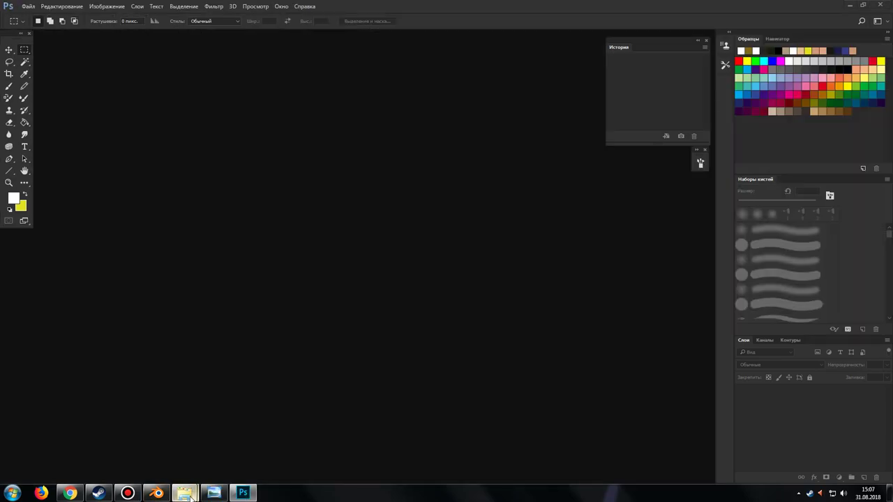
{"action": "mouse_move", "coordinate": [184, 493]}
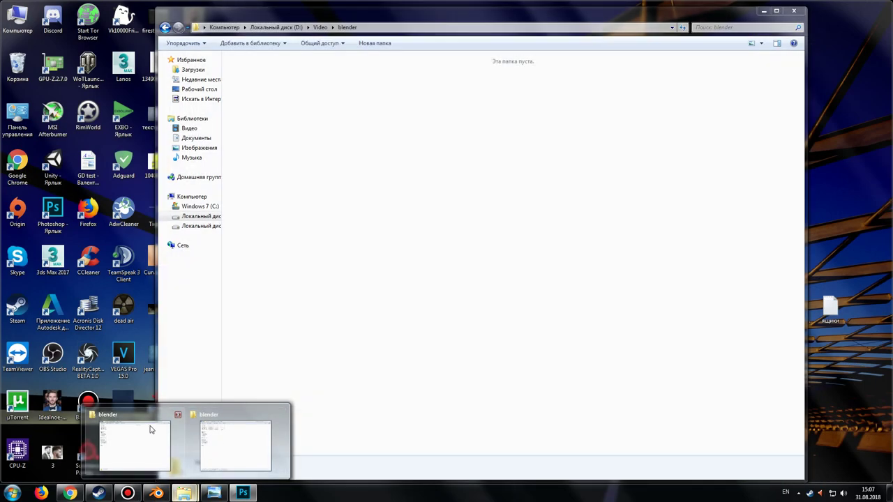
{"action": "left_click", "coordinate": [179, 413]}
Preview pistol.png, then drag head.png into Photoshop to open it.
{"action": "left_click", "coordinate": [175, 446]}
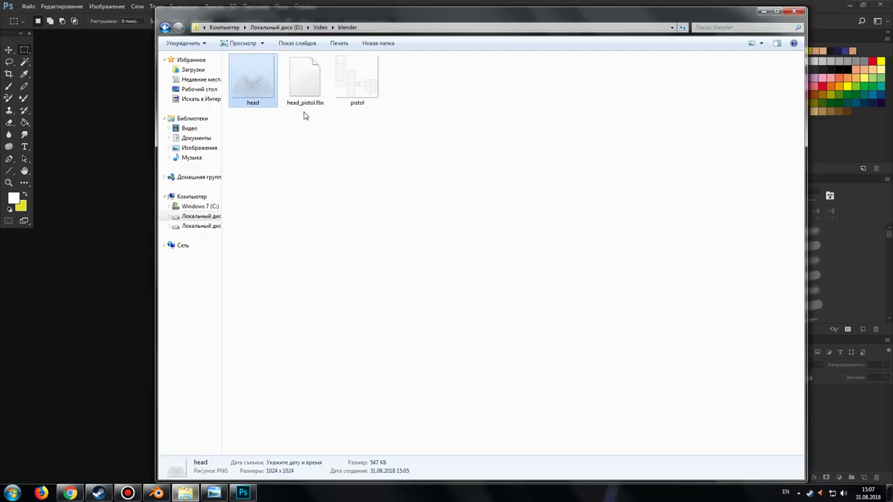
{"action": "left_click", "coordinate": [357, 91]}
{"action": "double_click", "coordinate": [357, 91]}
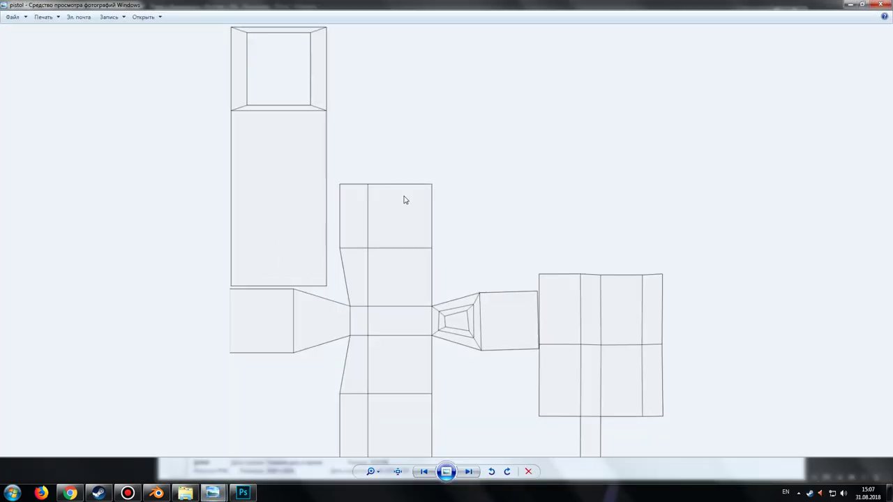
{"action": "left_click", "coordinate": [865, 11]}
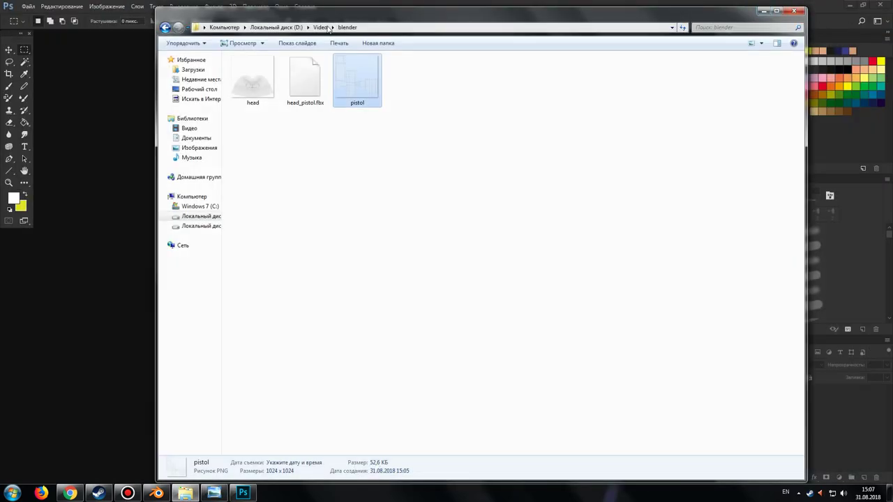
{"action": "mouse_move", "coordinate": [253, 82]}
{"action": "left_mouse_down"}
{"action": "mouse_move", "coordinate": [80, 226]}
{"action": "mouse_move", "coordinate": [196, 221]}
{"action": "left_mouse_up"}
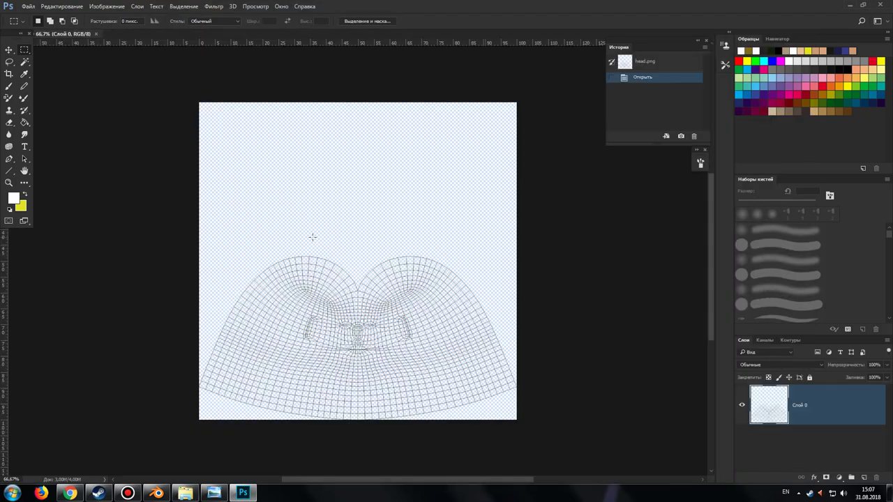
{"action": "left_click", "coordinate": [98, 7]}
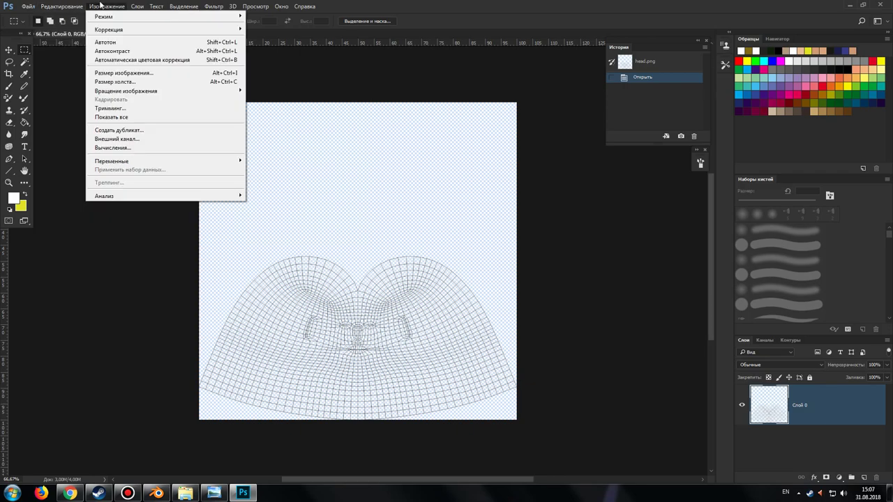
{"action": "left_click", "coordinate": [226, 72]}
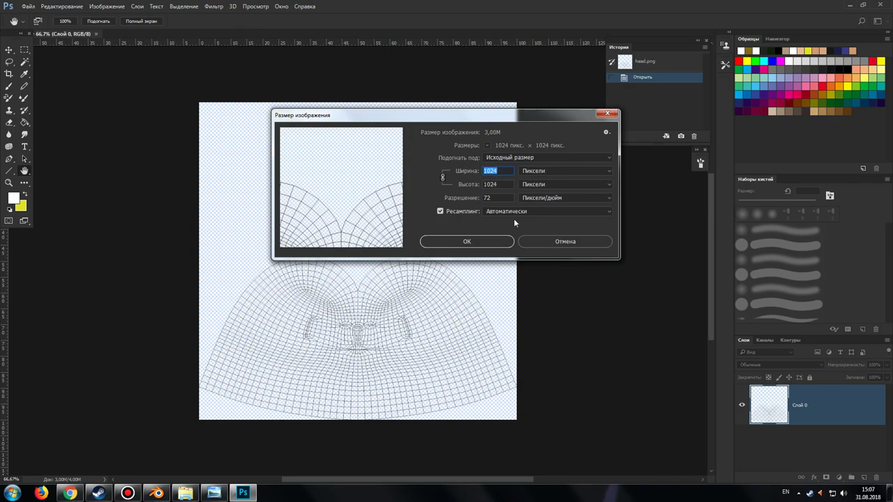
{"action": "left_click", "coordinate": [543, 246]}
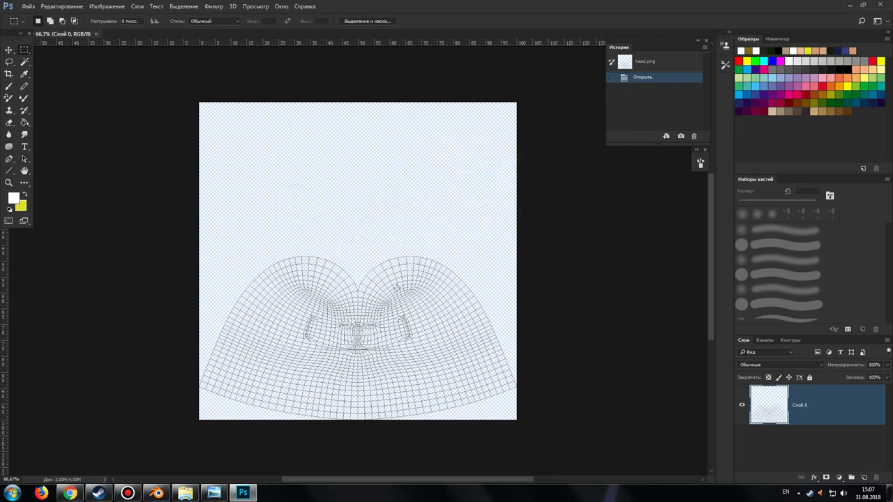
{"action": "scroll", "coordinate": [387, 279], "scroll_direction": "down", "scroll_amount": 2}
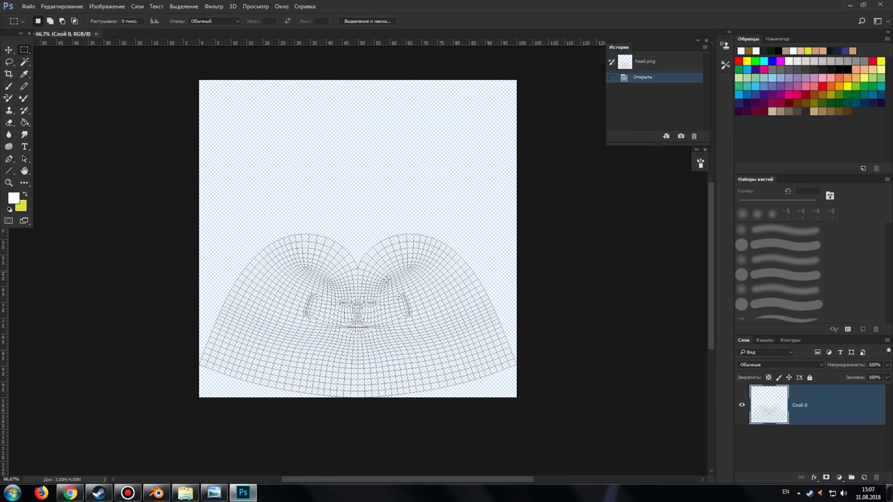
Add a new layer and Paint Bucket-fill it with a pale tan foreground colour.
{"action": "left_click", "coordinate": [864, 478]}
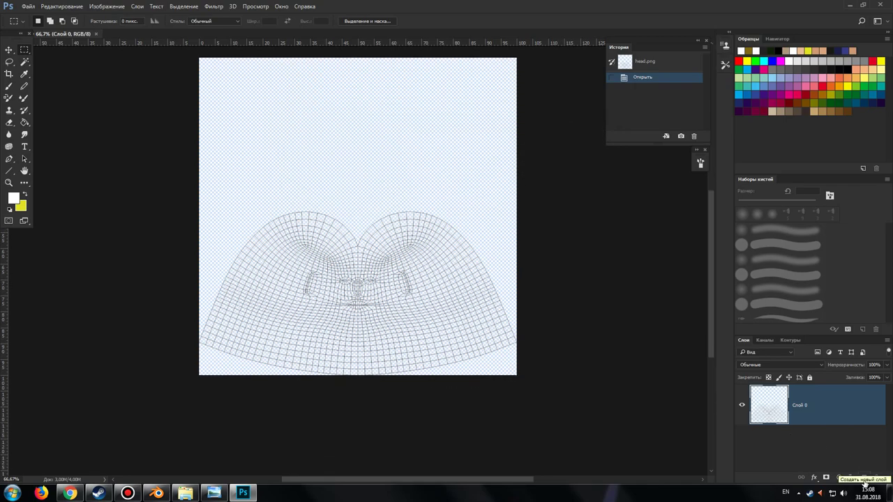
{"action": "left_click", "coordinate": [13, 198]}
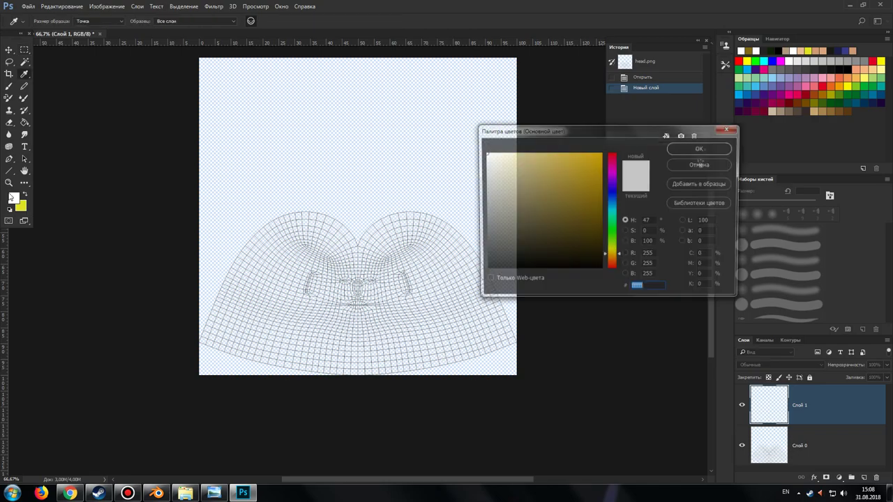
{"action": "left_click", "coordinate": [619, 259]}
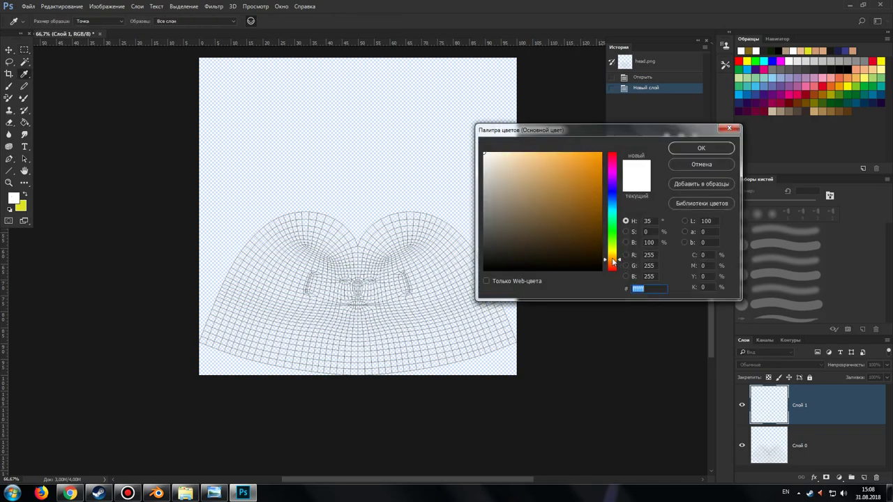
{"action": "left_click", "coordinate": [562, 181]}
{"action": "left_click", "coordinate": [559, 187]}
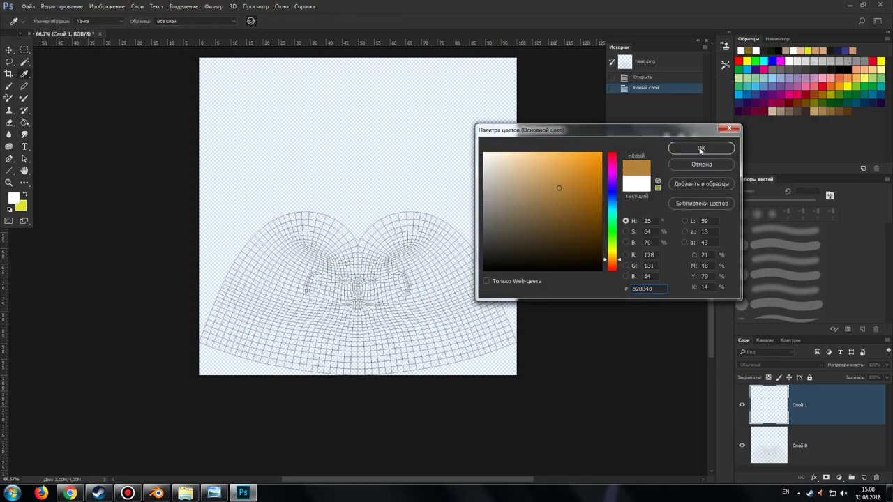
{"action": "left_click", "coordinate": [551, 196]}
{"action": "left_click_drag", "start_coordinate": [620, 262], "coordinate": [619, 266]}
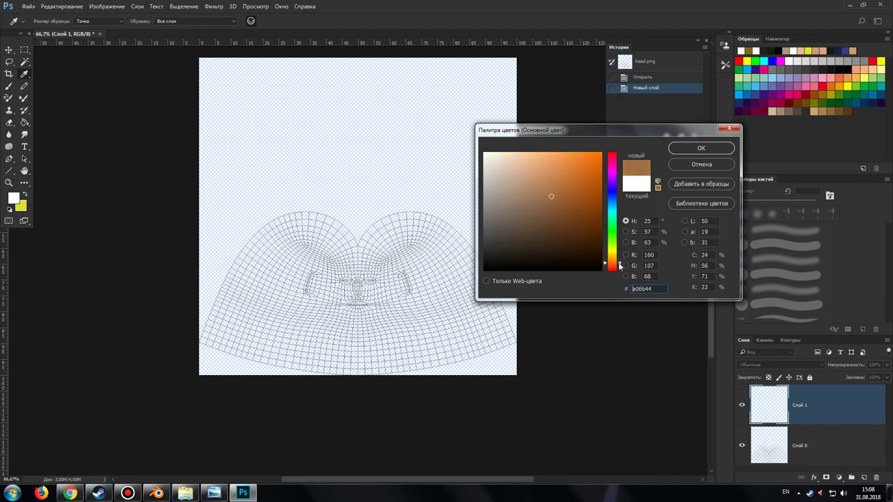
{"action": "mouse_move", "coordinate": [552, 194]}
{"action": "left_mouse_down"}
{"action": "mouse_move", "coordinate": [552, 181]}
{"action": "mouse_move", "coordinate": [530, 165]}
{"action": "mouse_move", "coordinate": [531, 173]}
{"action": "left_mouse_up"}
{"action": "left_click", "coordinate": [684, 150]}
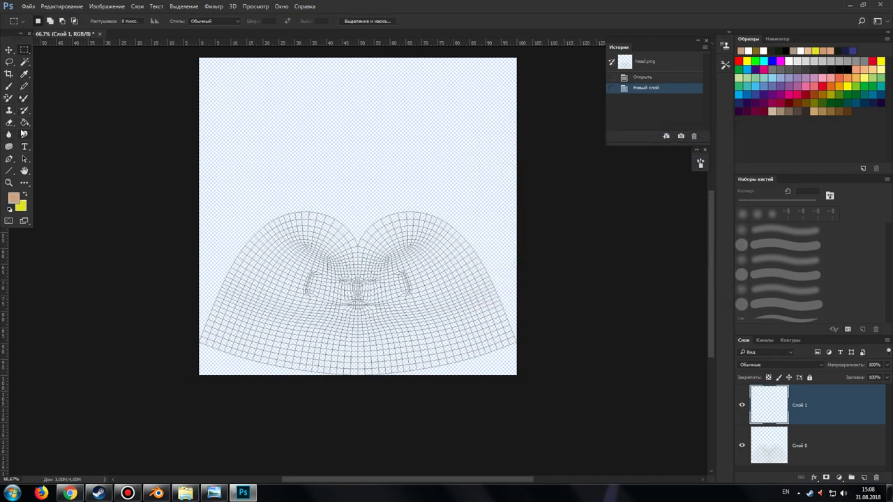
{"action": "left_click", "coordinate": [24, 123]}
{"action": "left_click", "coordinate": [423, 209]}
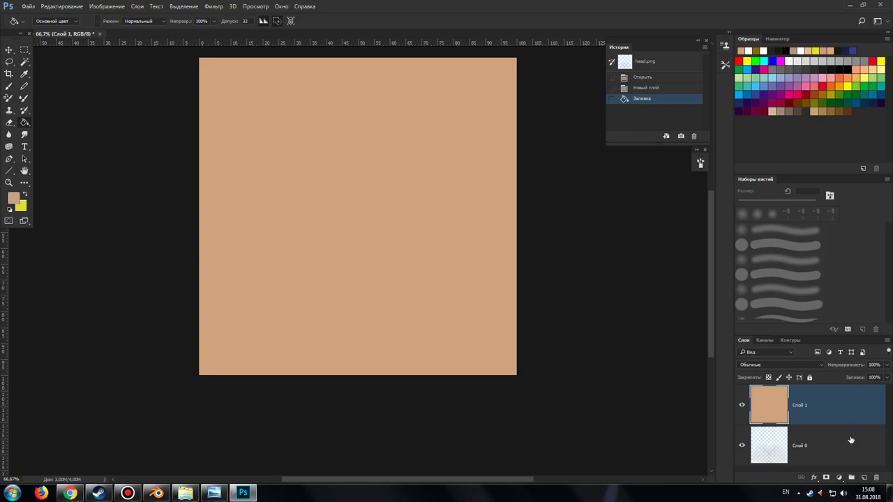
Set the tan layer to 21% opacity and Magic Wand-select the empty area around the UV mesh on Слой 0.
{"action": "left_click", "coordinate": [887, 365]}
{"action": "left_click_drag", "start_coordinate": [886, 378], "coordinate": [852, 378]}
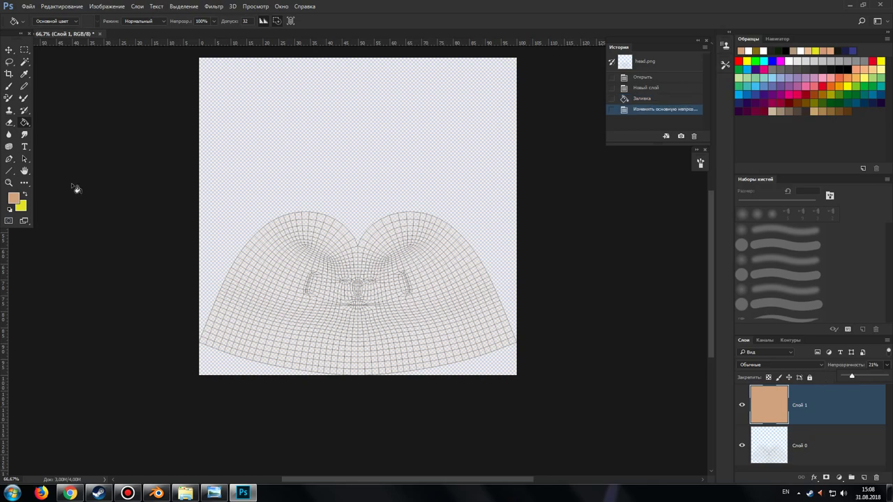
{"action": "left_click", "coordinate": [823, 444]}
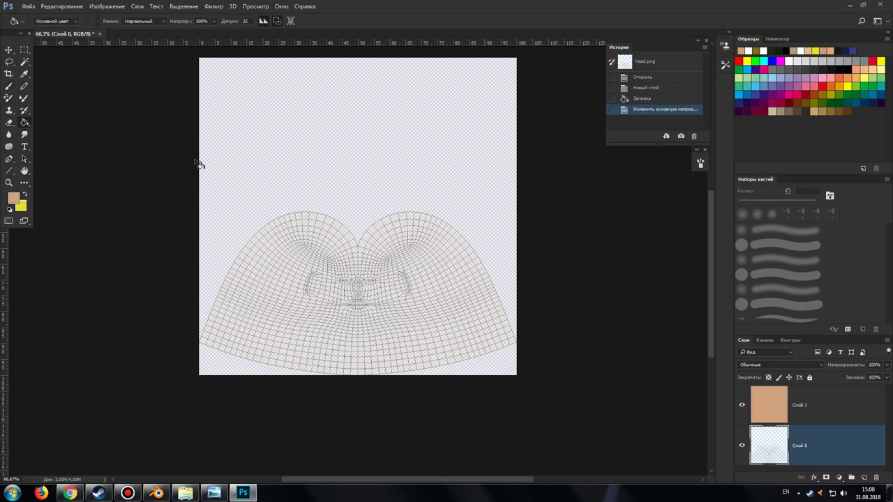
{"action": "left_click", "coordinate": [24, 62]}
{"action": "left_click", "coordinate": [342, 141]}
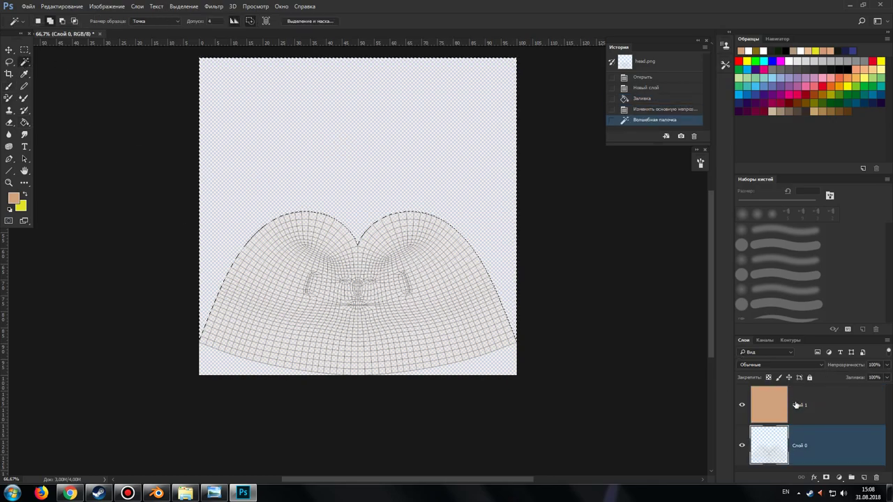
{"action": "left_click", "coordinate": [245, 371], "text": "shift"}
{"action": "left_click", "coordinate": [483, 373], "text": "shift"}
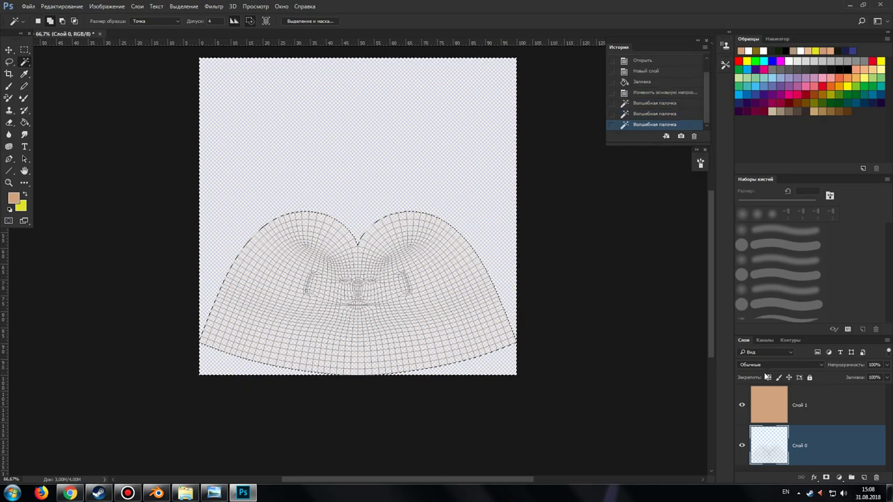
{"action": "key", "text": "alt+bracketright"}
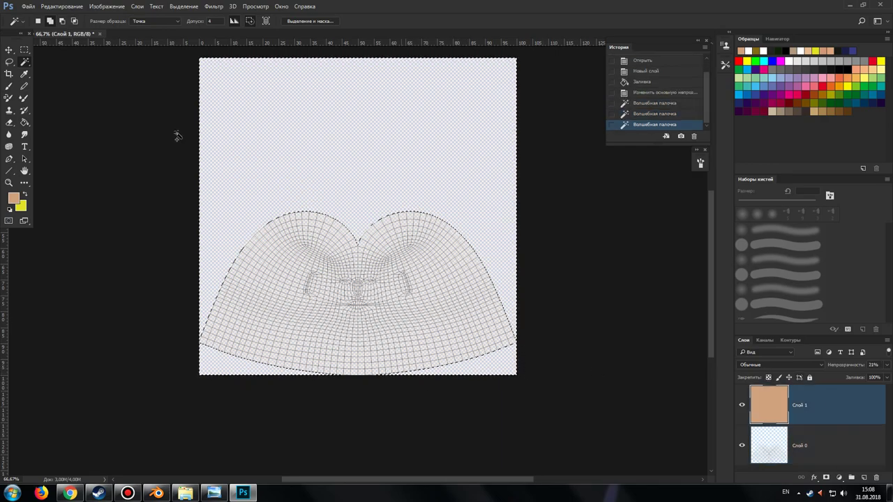
{"action": "left_click", "coordinate": [9, 122]}
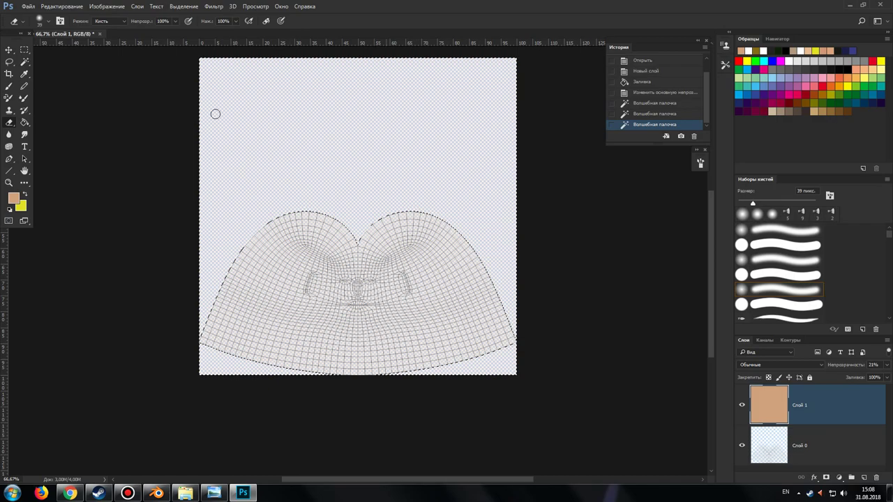
Erase the selected empty area with a 149 px eraser and restore the tan layer to 100% opacity.
{"action": "left_click", "coordinate": [48, 21]}
{"action": "left_click_drag", "start_coordinate": [27, 38], "coordinate": [97, 38]}
{"action": "mouse_move", "coordinate": [271, 83]}
{"action": "left_mouse_down"}
{"action": "mouse_move", "coordinate": [108, 76]}
{"action": "mouse_move", "coordinate": [488, 318]}
{"action": "mouse_move", "coordinate": [314, 410]}
{"action": "left_mouse_up"}
{"action": "left_click", "coordinate": [888, 366]}
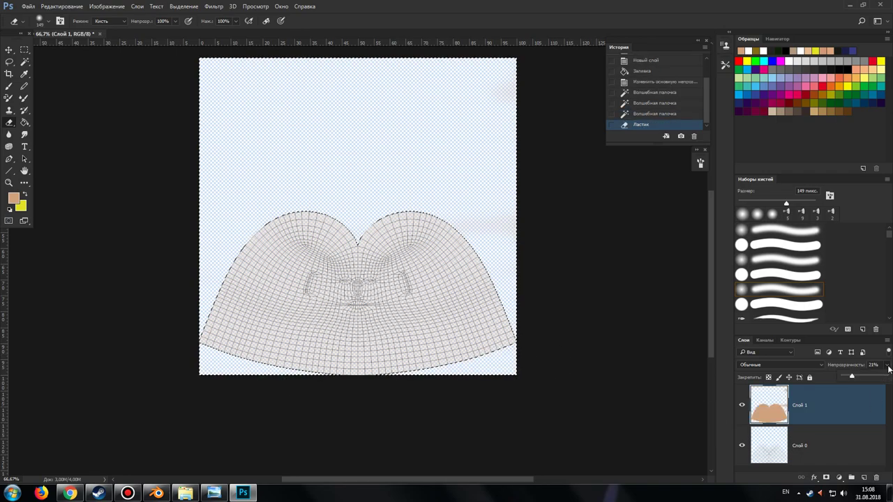
{"action": "left_click_drag", "start_coordinate": [852, 376], "coordinate": [886, 376]}
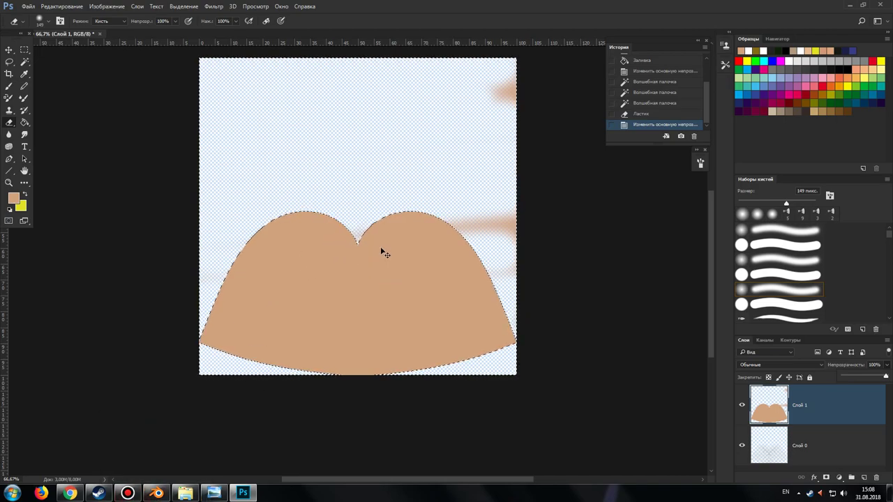
Erase leftover tan outside the head shape and delete the wireframe layer Слой 0.
{"action": "scroll", "coordinate": [380, 246], "scroll_direction": "up", "scroll_amount": 3, "text": "alt"}
{"action": "scroll", "coordinate": [384, 244], "scroll_direction": "up", "scroll_amount": 3, "text": "alt"}
{"action": "scroll", "coordinate": [374, 210], "scroll_direction": "up", "scroll_amount": 2, "text": "alt"}
{"action": "scroll", "coordinate": [387, 181], "scroll_direction": "up", "scroll_amount": 3, "text": "alt"}
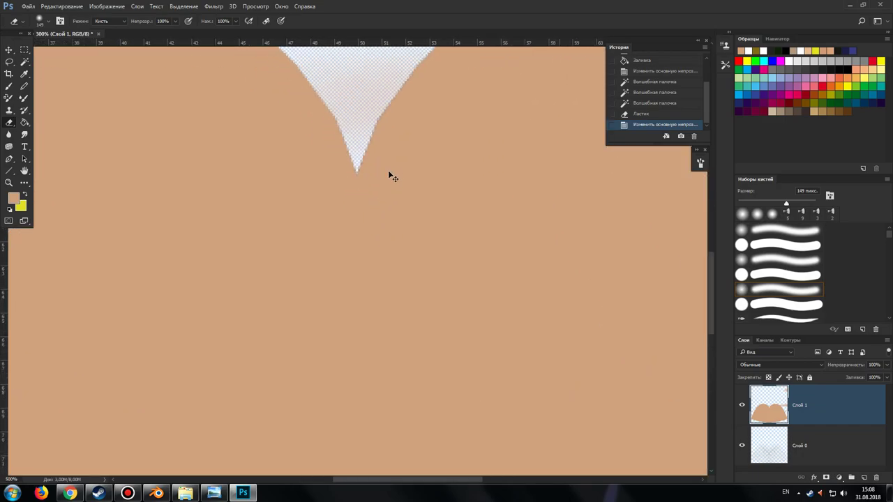
{"action": "scroll", "coordinate": [358, 157], "scroll_direction": "down", "scroll_amount": 2, "text": "alt"}
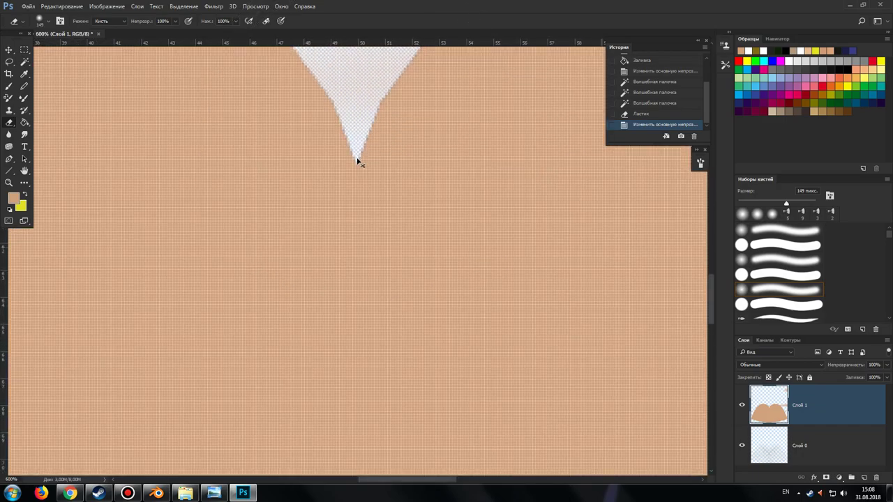
{"action": "scroll", "coordinate": [363, 174], "scroll_direction": "down", "scroll_amount": 1, "text": "alt"}
{"action": "scroll", "coordinate": [383, 217], "scroll_direction": "down", "scroll_amount": 1, "text": "alt"}
{"action": "scroll", "coordinate": [398, 240], "scroll_direction": "down", "scroll_amount": 3, "text": "alt"}
{"action": "scroll", "coordinate": [403, 241], "scroll_direction": "down", "scroll_amount": 1, "text": "alt"}
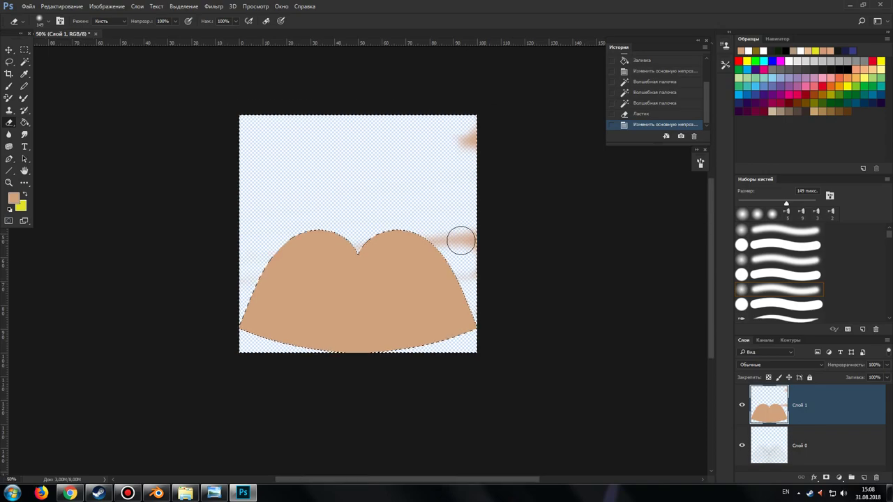
{"action": "left_click", "coordinate": [430, 265]}
{"action": "left_click", "coordinate": [837, 446]}
{"action": "left_click", "coordinate": [877, 478]}
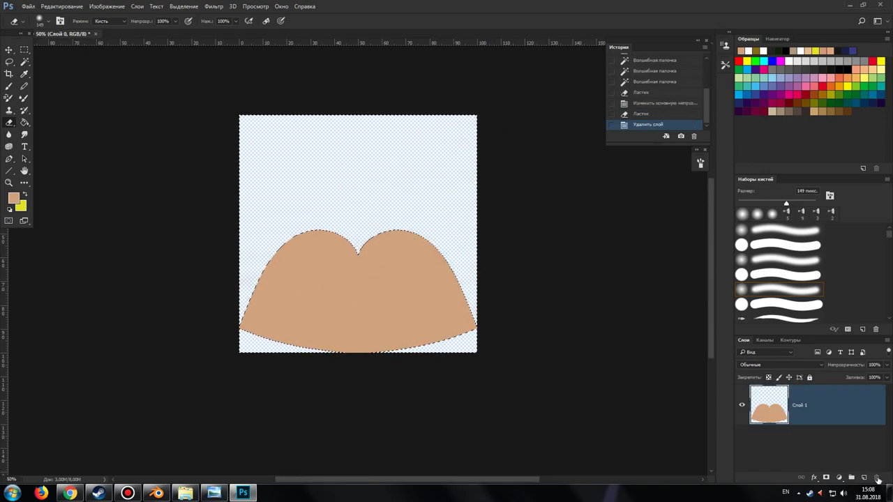
Clear the selection with Ctrl+D.
{"action": "left_click", "coordinate": [9, 62]}
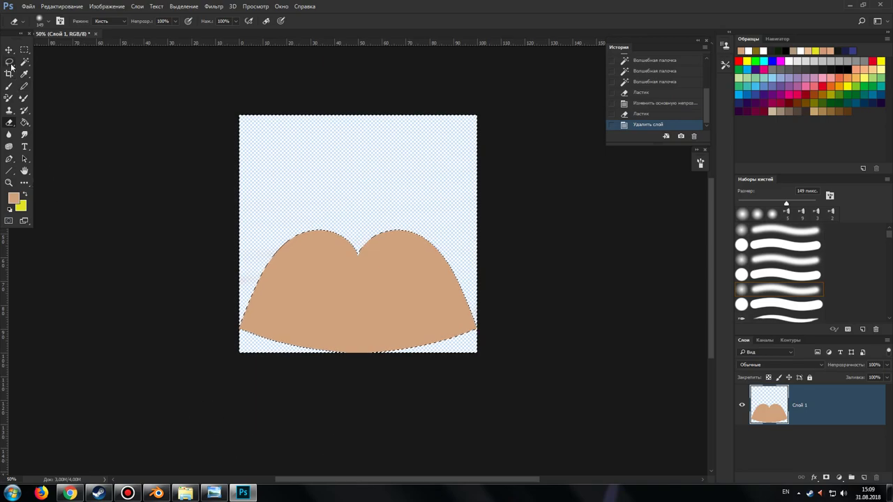
{"action": "key", "text": "ctrl+d"}
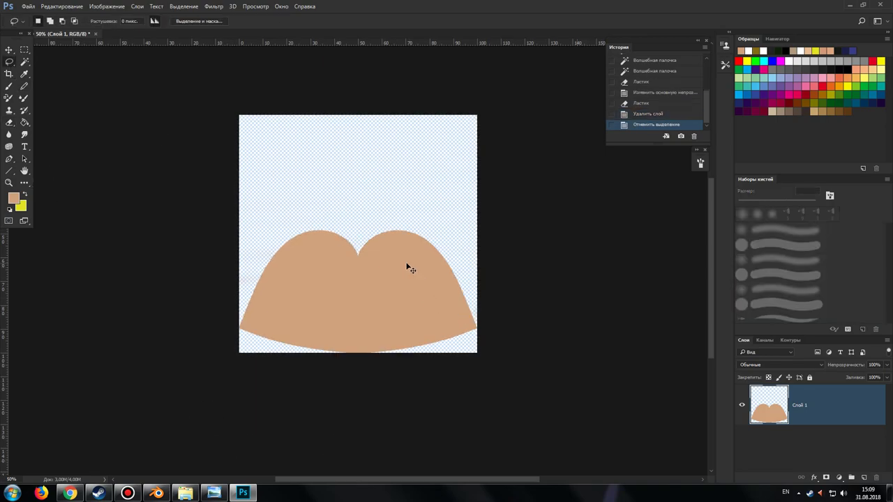
{"action": "scroll", "coordinate": [375, 255], "scroll_direction": "up", "scroll_amount": 2, "text": "alt"}
{"action": "scroll", "coordinate": [374, 255], "scroll_direction": "up", "scroll_amount": 2, "text": "alt"}
{"action": "scroll", "coordinate": [375, 255], "scroll_direction": "up", "scroll_amount": 1, "text": "alt"}
{"action": "scroll", "coordinate": [375, 255], "scroll_direction": "down", "scroll_amount": 2, "text": "alt"}
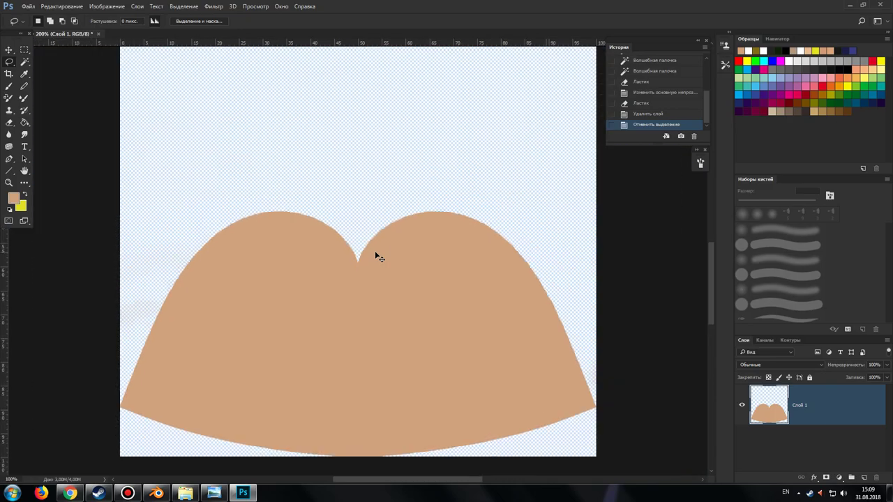
{"action": "scroll", "coordinate": [375, 255], "scroll_direction": "down", "scroll_amount": 3, "text": "alt"}
Save the texture as a PNG copy named head_colo, accepting the PNG options.
{"action": "left_click", "coordinate": [28, 6]}
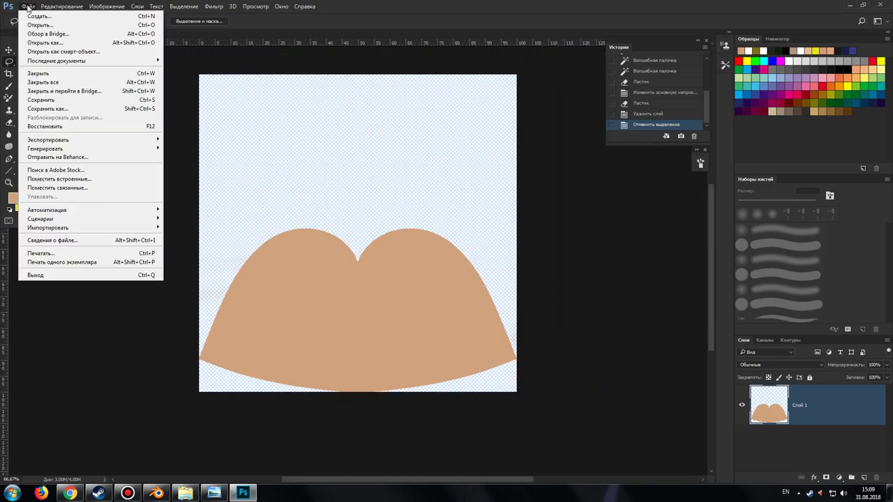
{"action": "left_click", "coordinate": [112, 109]}
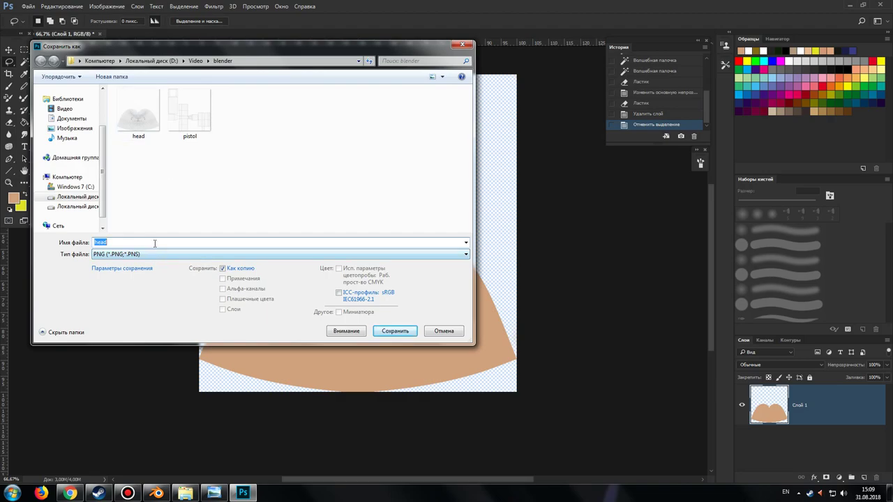
{"action": "type", "text": "_color"}
{"action": "left_click", "coordinate": [395, 330]}
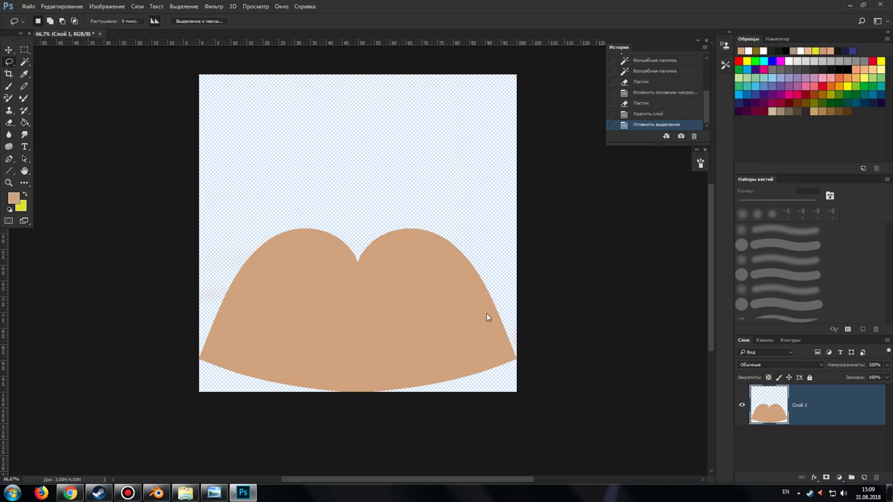
{"action": "left_click", "coordinate": [493, 156]}
Open pistol.png in Photoshop by dragging it from Explorer, and close head.png without saving.
{"action": "left_click", "coordinate": [30, 7]}
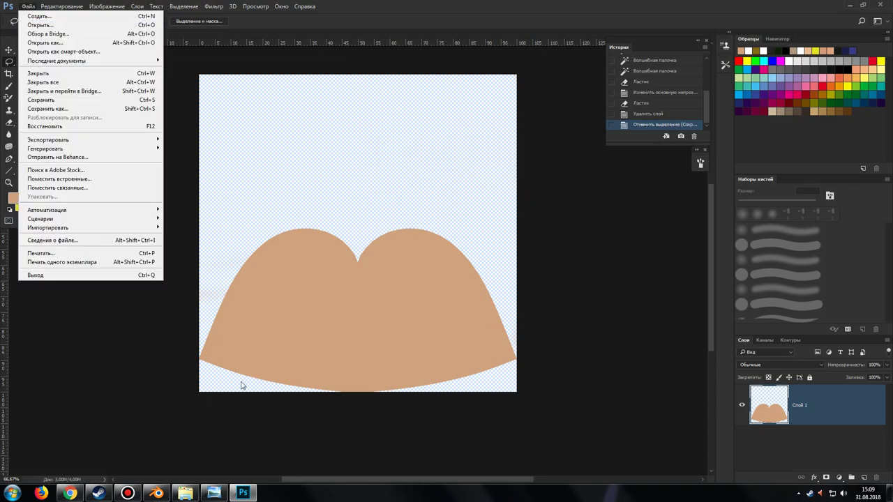
{"action": "left_click", "coordinate": [185, 493]}
{"action": "left_click", "coordinate": [412, 88]}
{"action": "left_click_drag", "start_coordinate": [411, 87], "coordinate": [130, 32]}
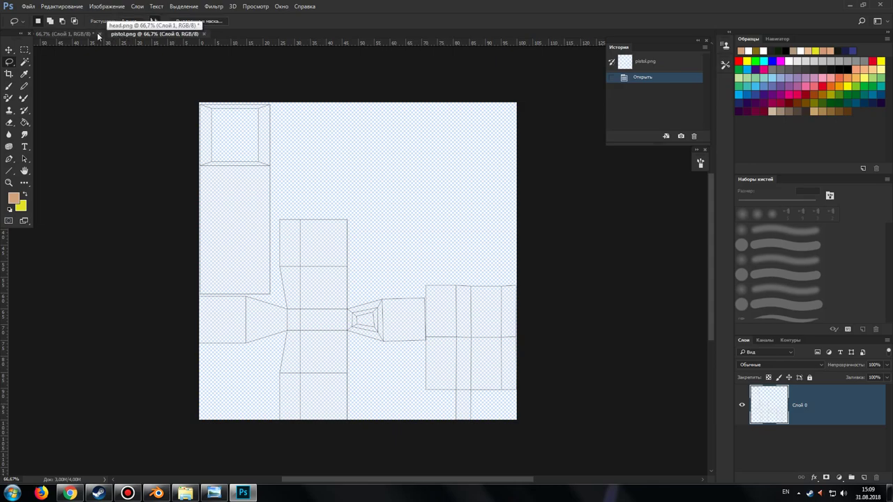
{"action": "left_click", "coordinate": [98, 33]}
{"action": "left_click", "coordinate": [448, 187]}
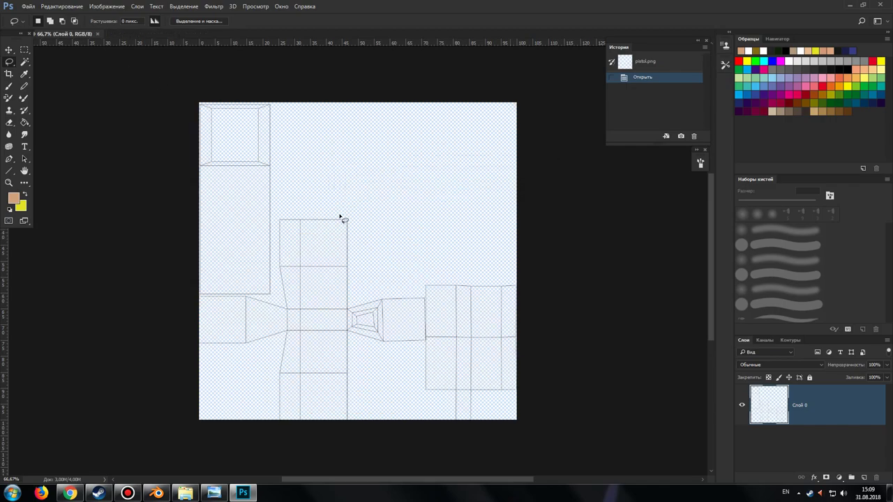
Add a new empty layer and set the foreground colour to slate grey.
{"action": "left_click", "coordinate": [865, 477]}
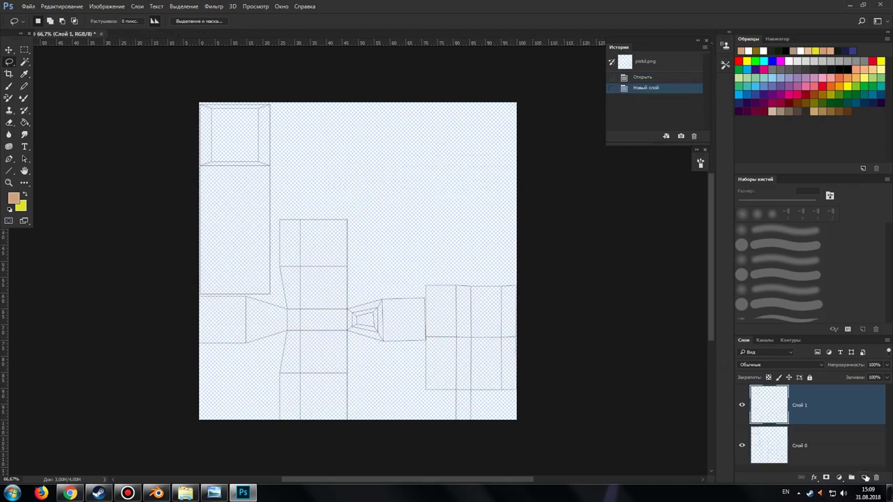
{"action": "left_click", "coordinate": [14, 198]}
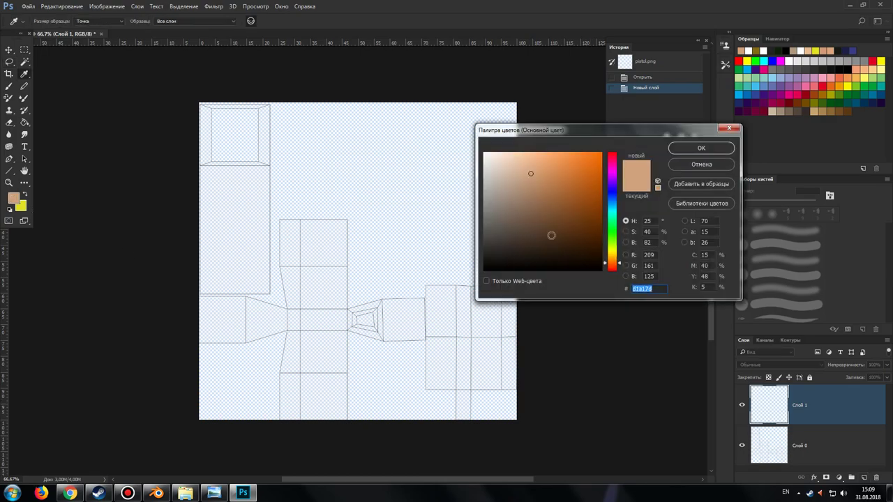
{"action": "left_click_drag", "start_coordinate": [612, 260], "coordinate": [614, 202]}
{"action": "mouse_move", "coordinate": [547, 177]}
{"action": "left_mouse_down"}
{"action": "mouse_move", "coordinate": [578, 207]}
{"action": "mouse_move", "coordinate": [576, 221]}
{"action": "mouse_move", "coordinate": [514, 229]}
{"action": "mouse_move", "coordinate": [501, 213]}
{"action": "mouse_move", "coordinate": [527, 204]}
{"action": "mouse_move", "coordinate": [499, 222]}
{"action": "left_mouse_up"}
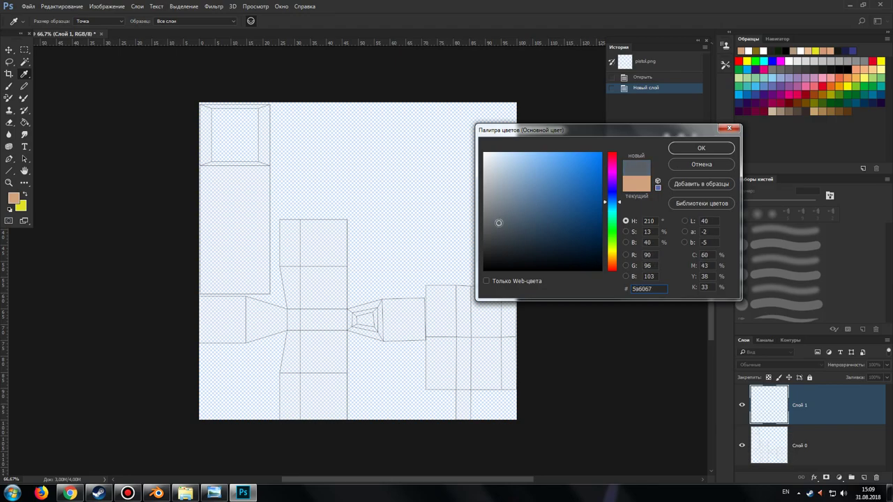
{"action": "left_click", "coordinate": [674, 153]}
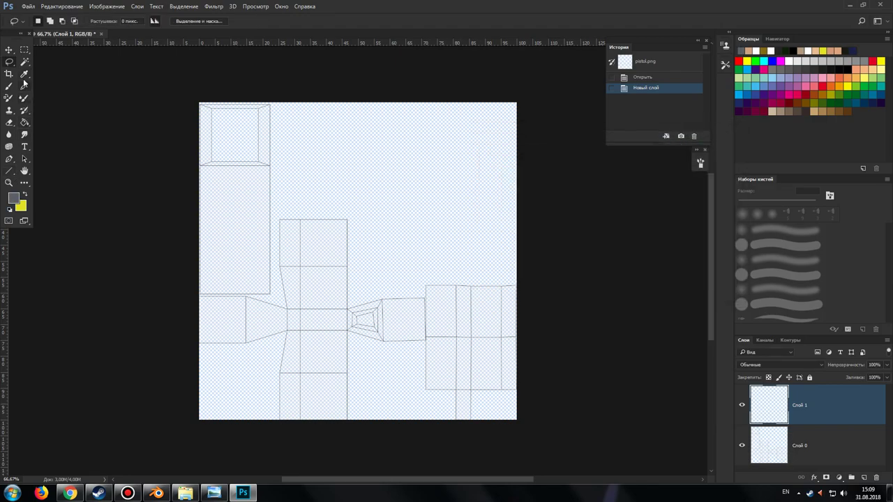
Fill the new layer with grey using Paint Bucket and lower its opacity to 60%.
{"action": "left_click", "coordinate": [25, 123]}
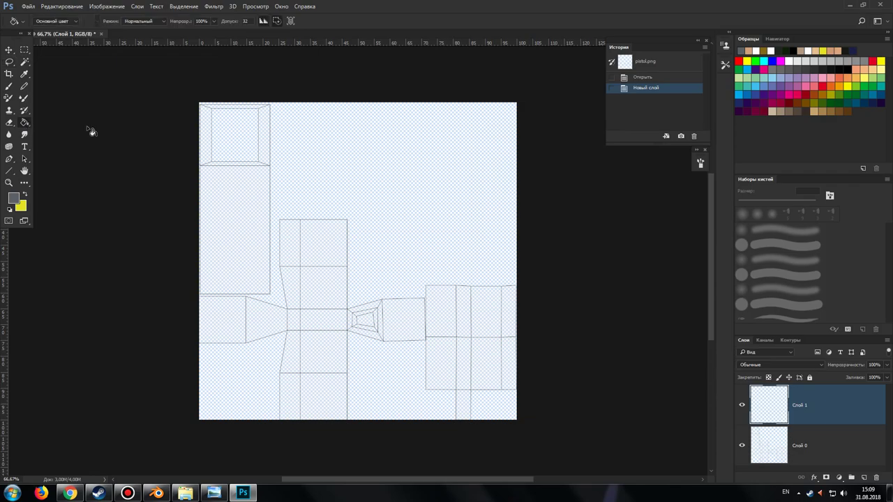
{"action": "left_click", "coordinate": [404, 171]}
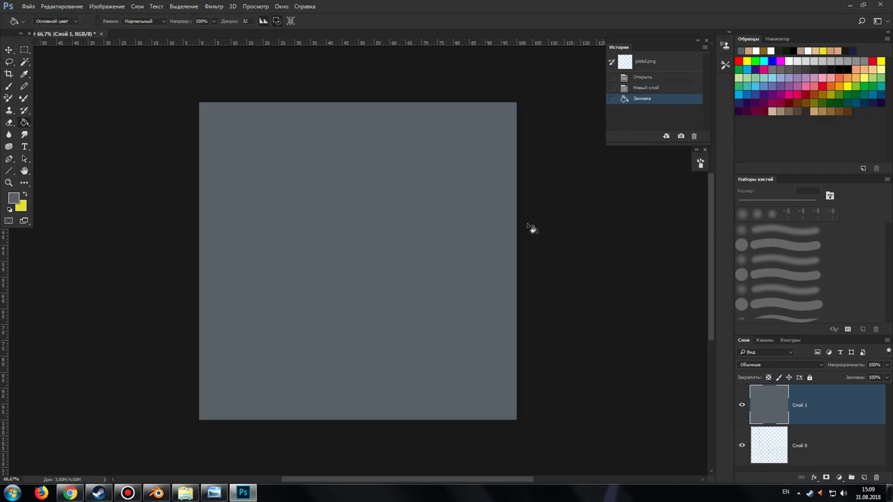
{"action": "left_click", "coordinate": [886, 367]}
{"action": "left_click_drag", "start_coordinate": [886, 377], "coordinate": [870, 379]}
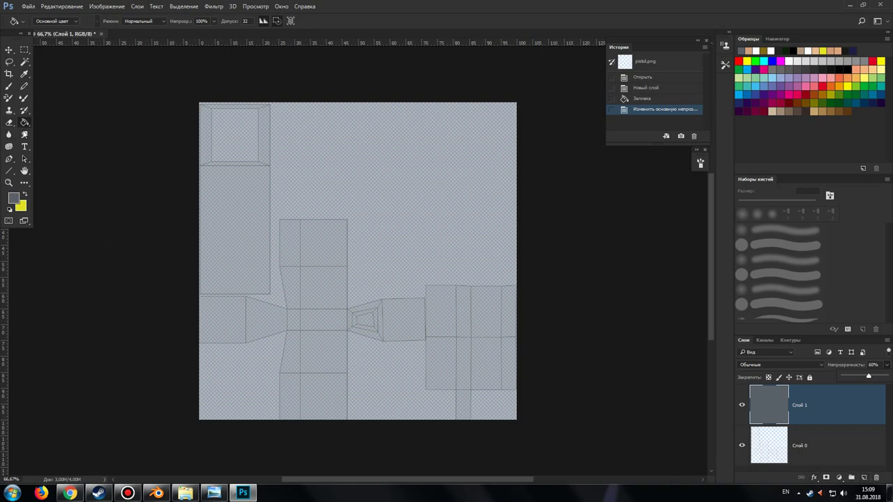
Select the Brush with a darker grey and zoom to 200% on the layout's top-left box.
{"action": "left_click", "coordinate": [11, 87]}
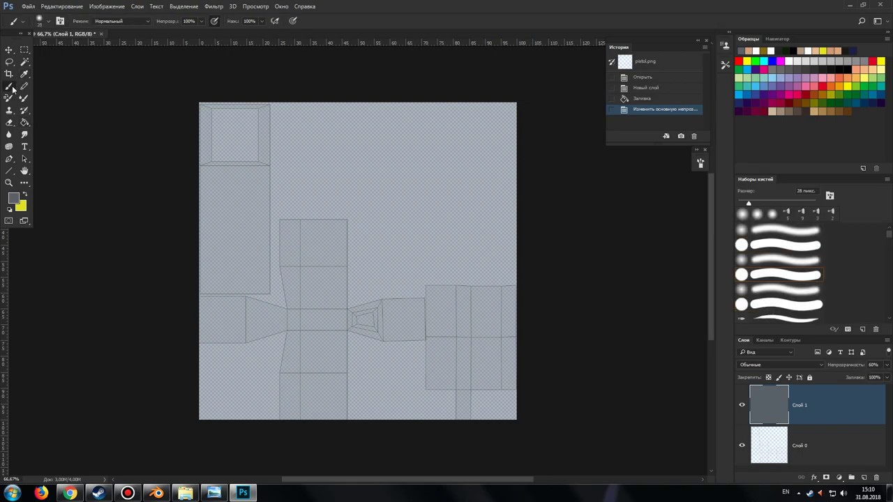
{"action": "left_click", "coordinate": [13, 198]}
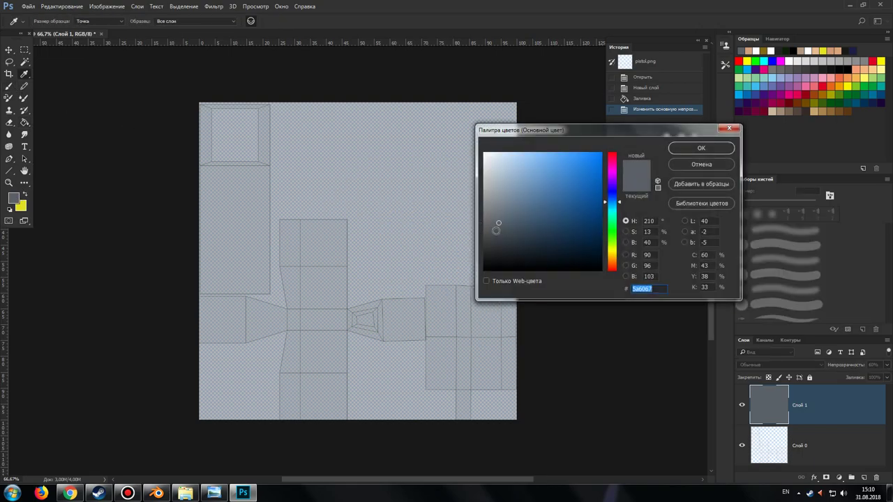
{"action": "left_click_drag", "start_coordinate": [497, 227], "coordinate": [497, 237]}
{"action": "left_click", "coordinate": [701, 148]}
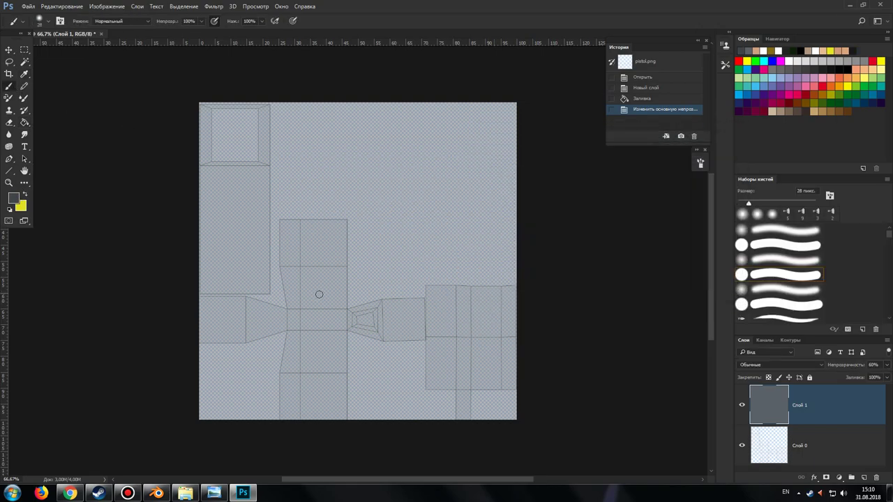
{"action": "scroll", "coordinate": [279, 314], "scroll_direction": "down", "scroll_amount": 1}
{"action": "key", "text": "ctrl+plus"}
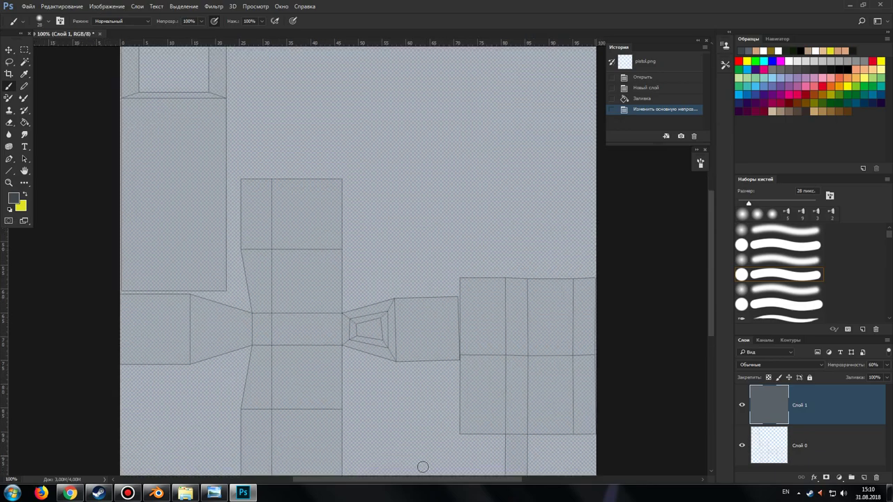
{"action": "left_click_drag", "start_coordinate": [432, 481], "coordinate": [361, 481]}
{"action": "scroll", "coordinate": [389, 293], "scroll_direction": "up", "scroll_amount": 3}
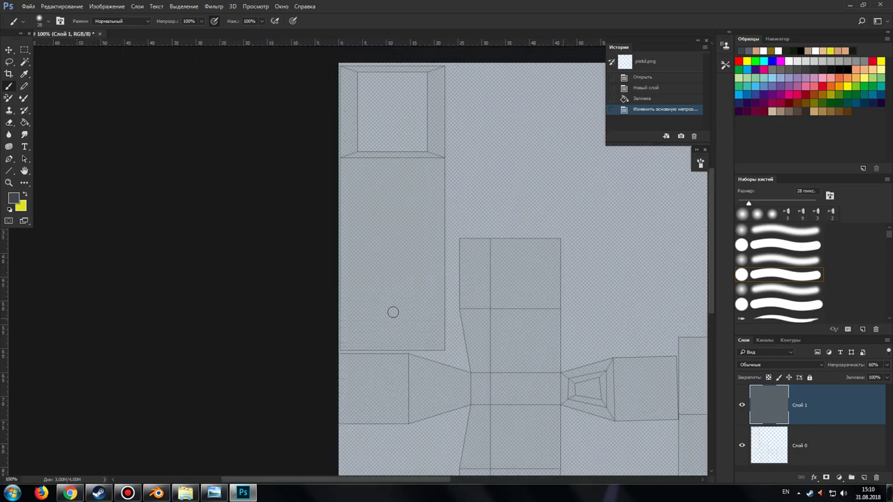
{"action": "scroll", "coordinate": [392, 314], "scroll_direction": "up", "scroll_amount": 2}
{"action": "key", "text": "ctrl+plus"}
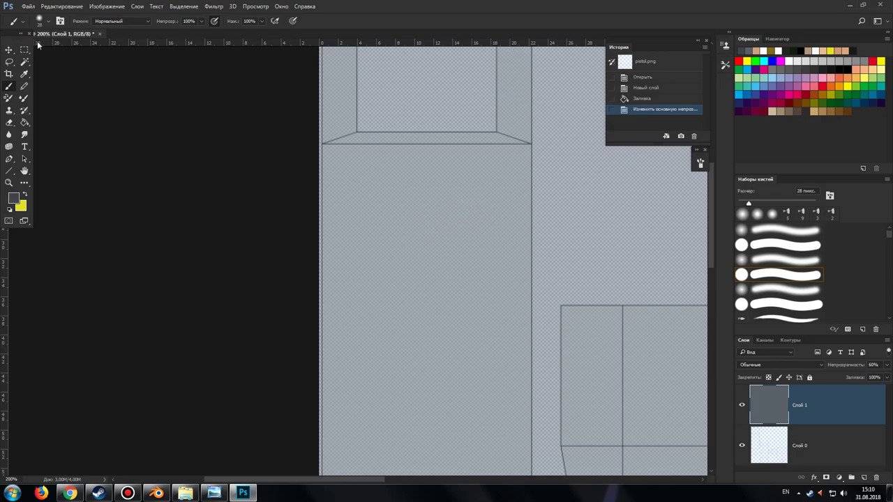
Paint soft darker-grey strokes along the tall left box's edges.
{"action": "left_click", "coordinate": [52, 23]}
{"action": "left_click", "coordinate": [460, 185]}
{"action": "left_click_drag", "start_coordinate": [457, 204], "coordinate": [548, 159]}
{"action": "mouse_move", "coordinate": [482, 253]}
{"action": "left_mouse_down"}
{"action": "mouse_move", "coordinate": [501, 241]}
{"action": "mouse_move", "coordinate": [586, 244]}
{"action": "left_mouse_up"}
{"action": "left_click_drag", "start_coordinate": [499, 293], "coordinate": [530, 288]}
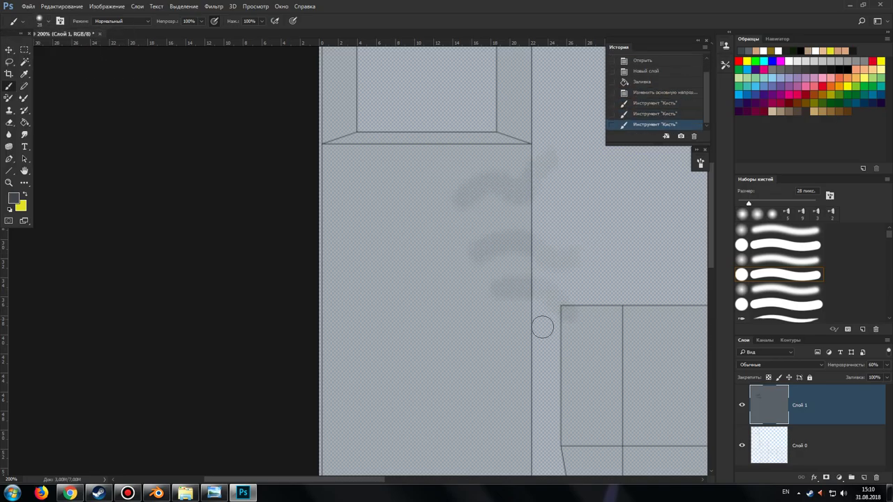
{"action": "left_click_drag", "start_coordinate": [498, 326], "coordinate": [536, 417]}
{"action": "scroll", "coordinate": [519, 426], "scroll_direction": "down", "scroll_amount": 2}
{"action": "scroll", "coordinate": [507, 411], "scroll_direction": "down", "scroll_amount": 2}
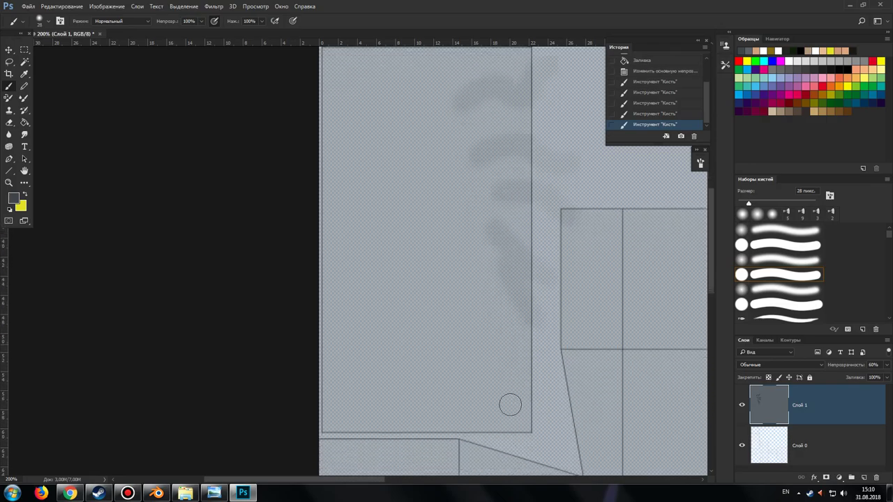
{"action": "scroll", "coordinate": [510, 403], "scroll_direction": "down", "scroll_amount": 2}
{"action": "mouse_move", "coordinate": [516, 291]}
{"action": "left_mouse_down"}
{"action": "mouse_move", "coordinate": [523, 339]}
{"action": "mouse_move", "coordinate": [369, 360]}
{"action": "mouse_move", "coordinate": [339, 319]}
{"action": "mouse_move", "coordinate": [343, 137]}
{"action": "left_mouse_up"}
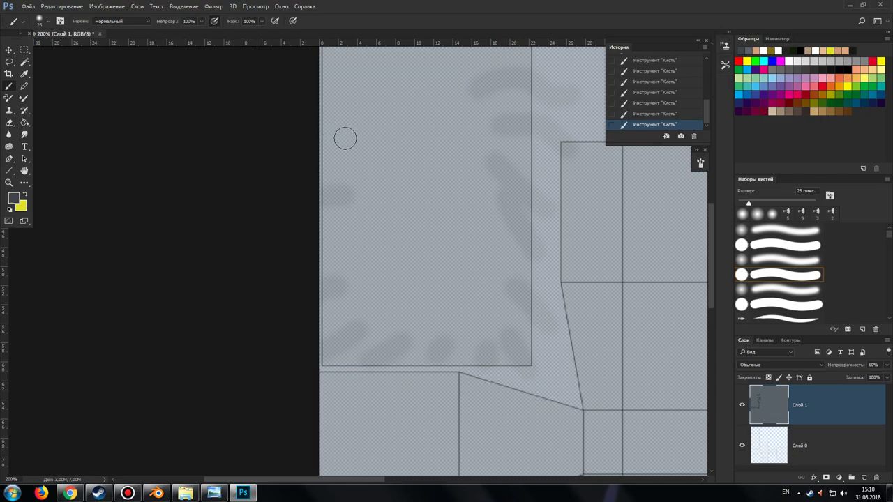
{"action": "scroll", "coordinate": [403, 197], "scroll_direction": "up", "scroll_amount": 2}
{"action": "scroll", "coordinate": [377, 190], "scroll_direction": "up", "scroll_amount": 3}
{"action": "scroll", "coordinate": [342, 125], "scroll_direction": "up", "scroll_amount": 3}
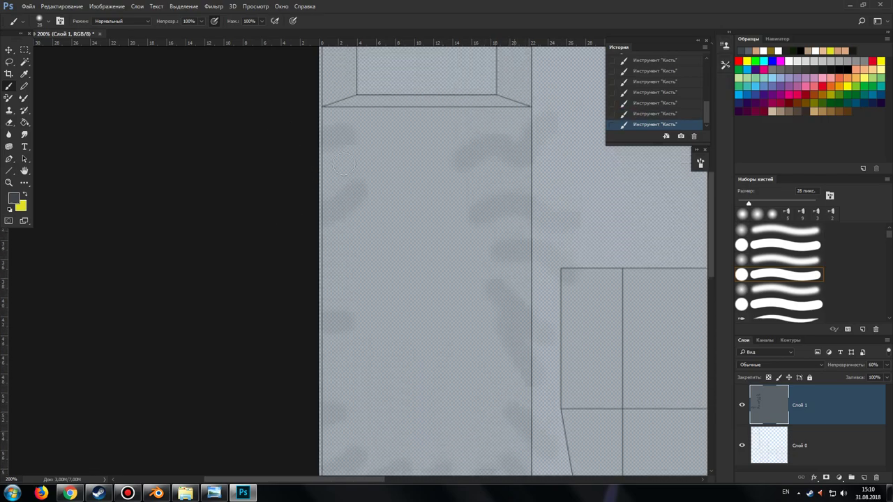
{"action": "scroll", "coordinate": [339, 141], "scroll_direction": "up", "scroll_amount": 2}
{"action": "scroll", "coordinate": [273, 191], "scroll_direction": "up", "scroll_amount": 1}
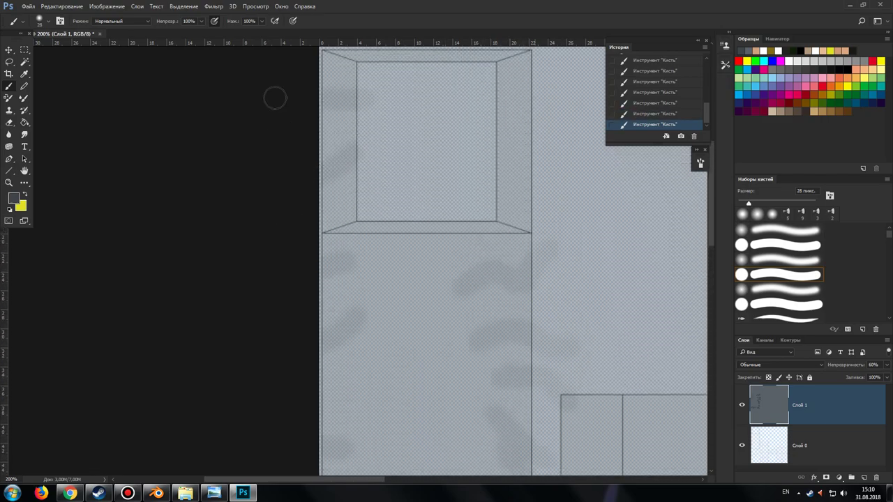
{"action": "scroll", "coordinate": [391, 110], "scroll_direction": "up", "scroll_amount": 2}
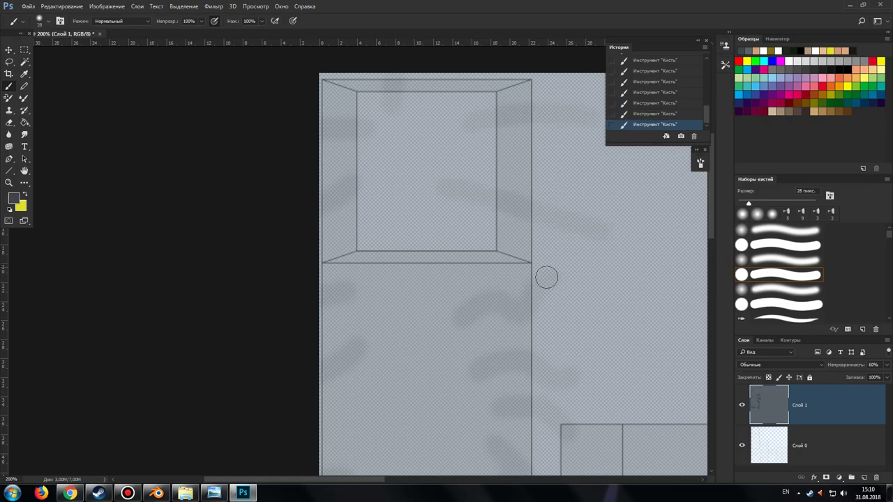
{"action": "scroll", "coordinate": [545, 276], "scroll_direction": "down", "scroll_amount": 2}
{"action": "scroll", "coordinate": [545, 278], "scroll_direction": "down", "scroll_amount": 1}
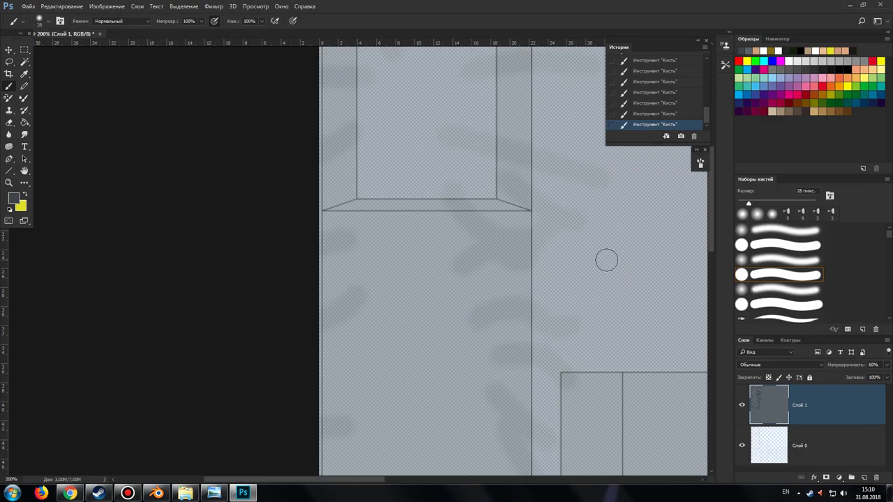
{"action": "scroll", "coordinate": [423, 259], "scroll_direction": "down", "scroll_amount": 2}
{"action": "scroll", "coordinate": [421, 279], "scroll_direction": "down", "scroll_amount": 3}
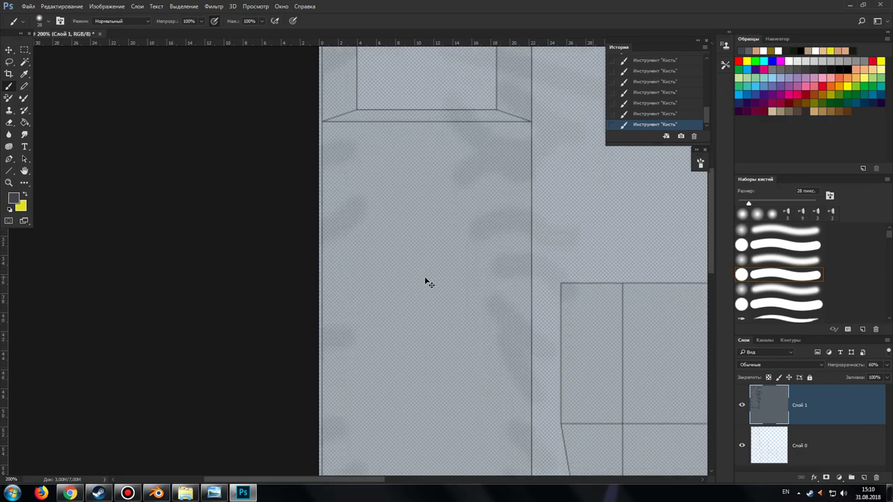
{"action": "scroll", "coordinate": [425, 282], "scroll_direction": "down", "scroll_amount": 1, "text": "alt"}
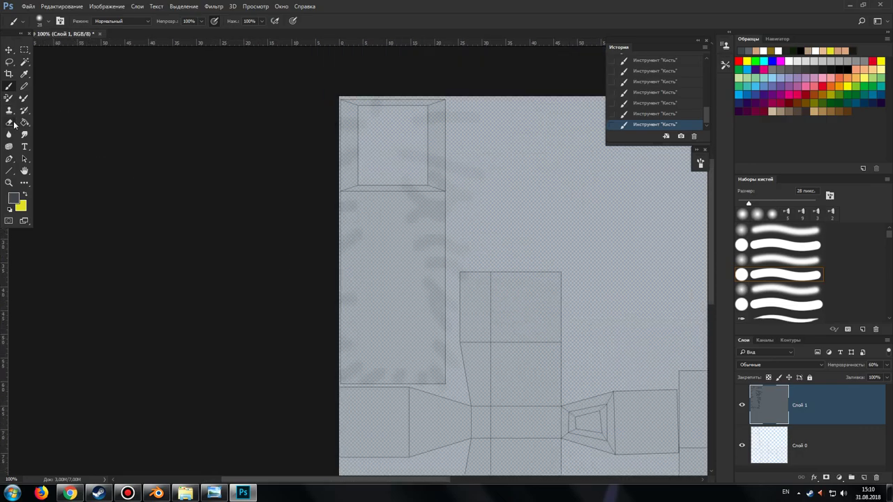
Try a soft eraser streak on the grey layer, undo it, and adjust the layer opacity.
{"action": "left_click", "coordinate": [13, 124]}
{"action": "left_click_drag", "start_coordinate": [476, 226], "coordinate": [482, 364]}
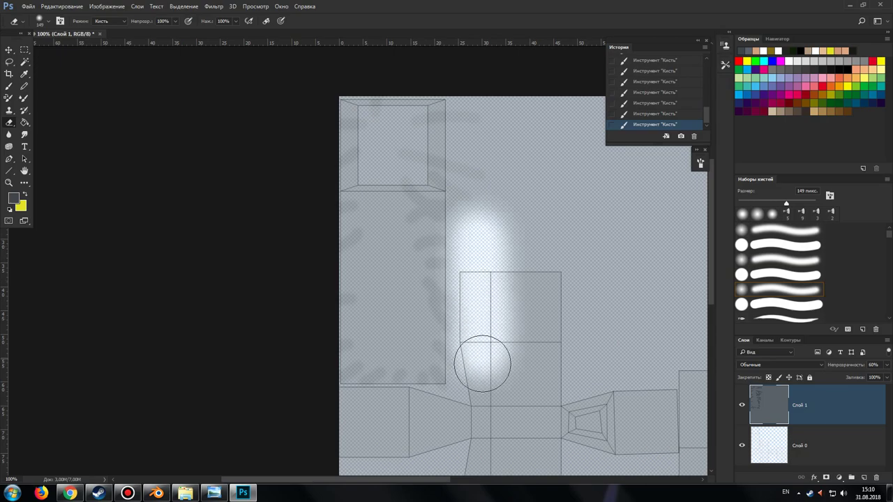
{"action": "key", "text": "ctrl+z"}
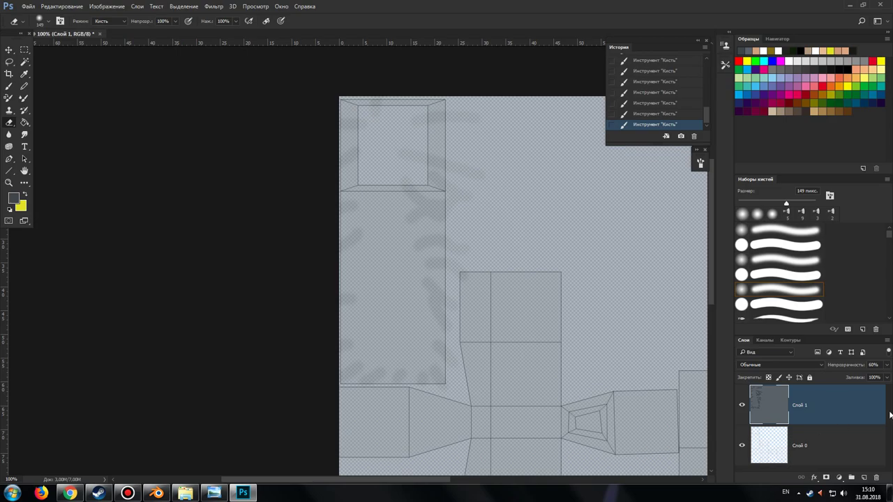
{"action": "left_click", "coordinate": [886, 365]}
{"action": "mouse_move", "coordinate": [873, 380]}
{"action": "left_mouse_down"}
{"action": "mouse_move", "coordinate": [888, 381]}
{"action": "mouse_move", "coordinate": [869, 381]}
{"action": "left_mouse_up"}
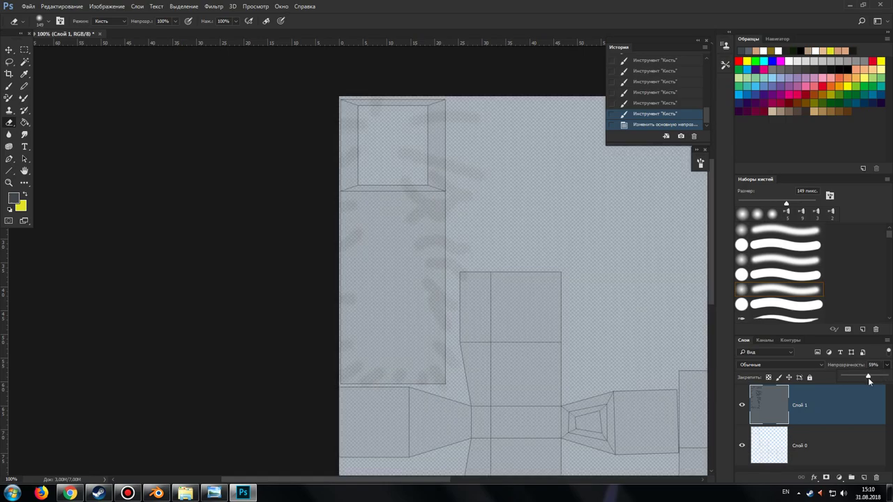
Revert History to just after the 60% opacity change and add a new empty layer.
{"action": "scroll", "coordinate": [658, 112], "scroll_direction": "up", "scroll_amount": 1}
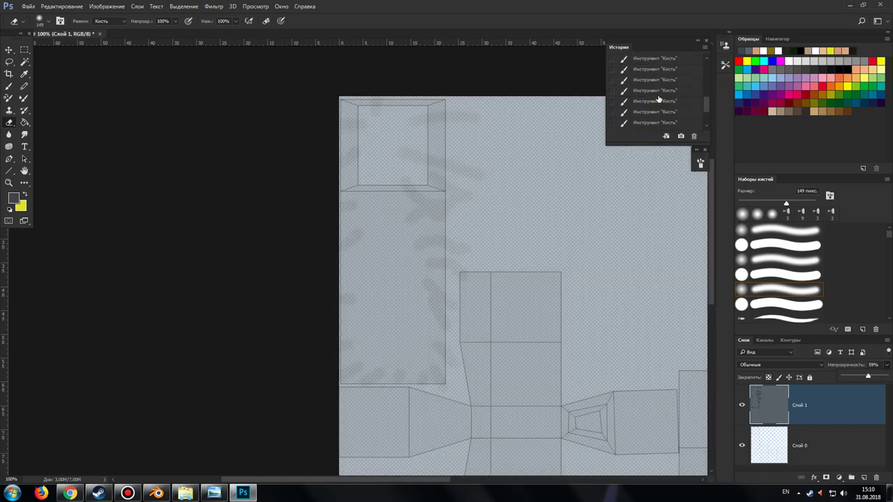
{"action": "scroll", "coordinate": [658, 95], "scroll_direction": "up", "scroll_amount": 1}
{"action": "scroll", "coordinate": [666, 85], "scroll_direction": "up", "scroll_amount": 1}
{"action": "left_click", "coordinate": [666, 84]}
{"action": "scroll", "coordinate": [668, 79], "scroll_direction": "up", "scroll_amount": 2}
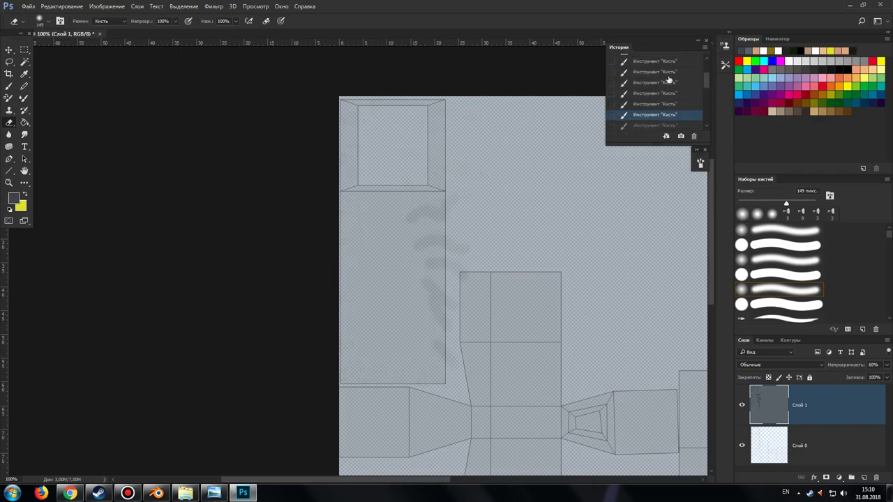
{"action": "left_click", "coordinate": [667, 67]}
{"action": "scroll", "coordinate": [669, 78], "scroll_direction": "up", "scroll_amount": 1}
{"action": "left_click", "coordinate": [668, 69]}
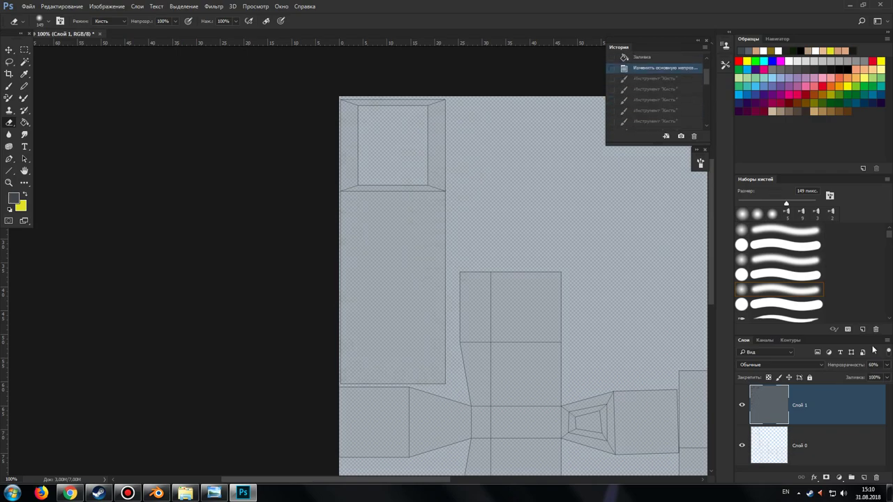
{"action": "left_click", "coordinate": [863, 479]}
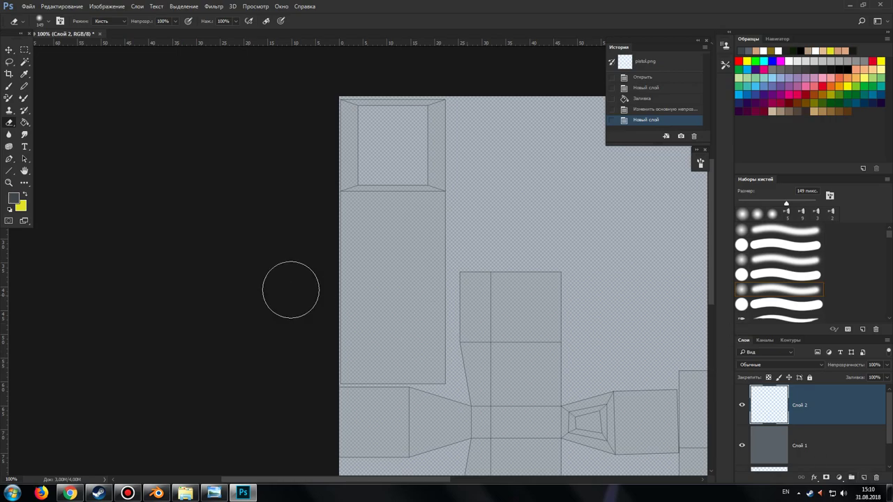
Paint short dark Mixer Brush strokes down the tall left box's edges on Layer 2.
{"action": "left_click", "coordinate": [24, 98]}
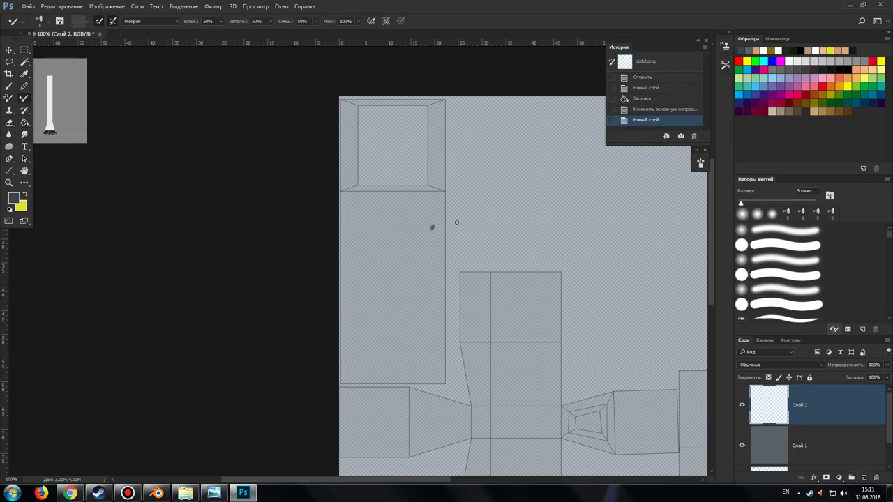
{"action": "mouse_move", "coordinate": [432, 228]}
{"action": "left_mouse_down"}
{"action": "mouse_move", "coordinate": [457, 222]}
{"action": "mouse_move", "coordinate": [463, 232]}
{"action": "left_mouse_up"}
{"action": "left_click", "coordinate": [438, 259]}
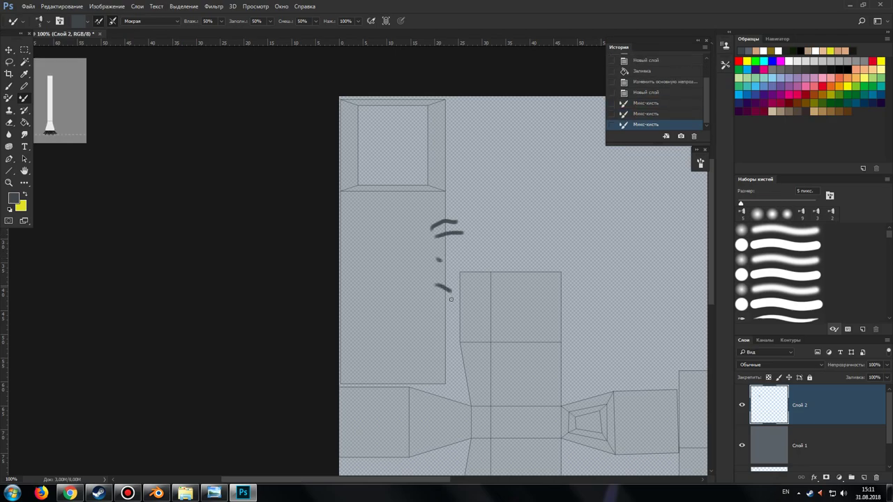
{"action": "left_click_drag", "start_coordinate": [437, 312], "coordinate": [455, 369]}
{"action": "left_click_drag", "start_coordinate": [444, 369], "coordinate": [439, 384]}
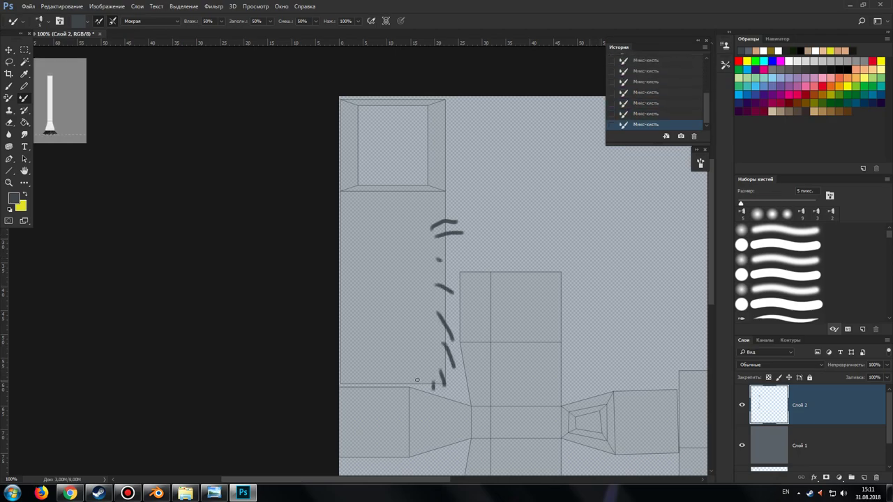
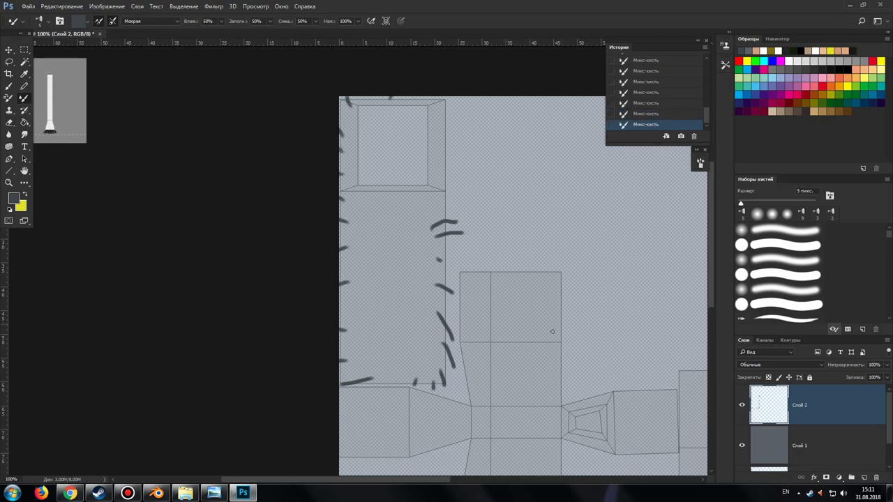
Paint short dark Mixer Brush scratch strokes along the central UV island's edge on Слой 2.
{"action": "scroll", "coordinate": [552, 331], "scroll_direction": "down", "scroll_amount": 3}
{"action": "left_click_drag", "start_coordinate": [436, 481], "coordinate": [496, 481]}
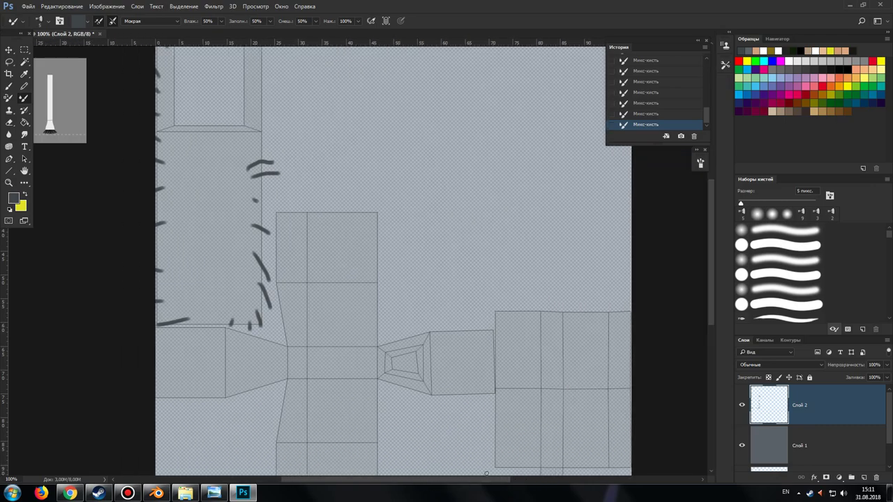
{"action": "left_click_drag", "start_coordinate": [356, 288], "coordinate": [410, 272]}
{"action": "left_click_drag", "start_coordinate": [349, 266], "coordinate": [403, 252]}
{"action": "left_click_drag", "start_coordinate": [360, 233], "coordinate": [377, 225]}
{"action": "mouse_move", "coordinate": [368, 209]}
{"action": "left_mouse_down"}
{"action": "mouse_move", "coordinate": [410, 199]}
{"action": "mouse_move", "coordinate": [397, 177]}
{"action": "left_mouse_up"}
{"action": "left_click_drag", "start_coordinate": [352, 187], "coordinate": [352, 180]}
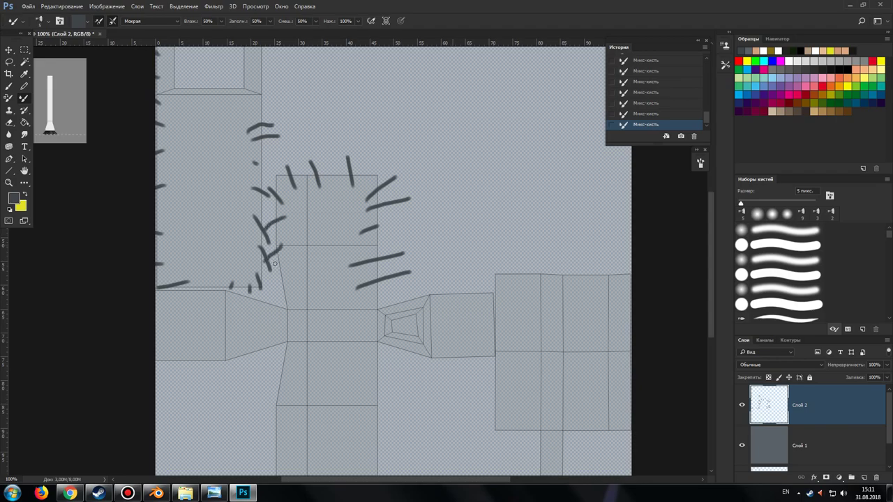
Add scratch strokes around the upper square island and along the left island.
{"action": "left_click_drag", "start_coordinate": [263, 303], "coordinate": [272, 291]}
{"action": "mouse_move", "coordinate": [276, 287]}
{"action": "left_mouse_down"}
{"action": "mouse_move", "coordinate": [279, 312]}
{"action": "mouse_move", "coordinate": [257, 304]}
{"action": "left_mouse_up"}
{"action": "left_click_drag", "start_coordinate": [230, 293], "coordinate": [233, 305]}
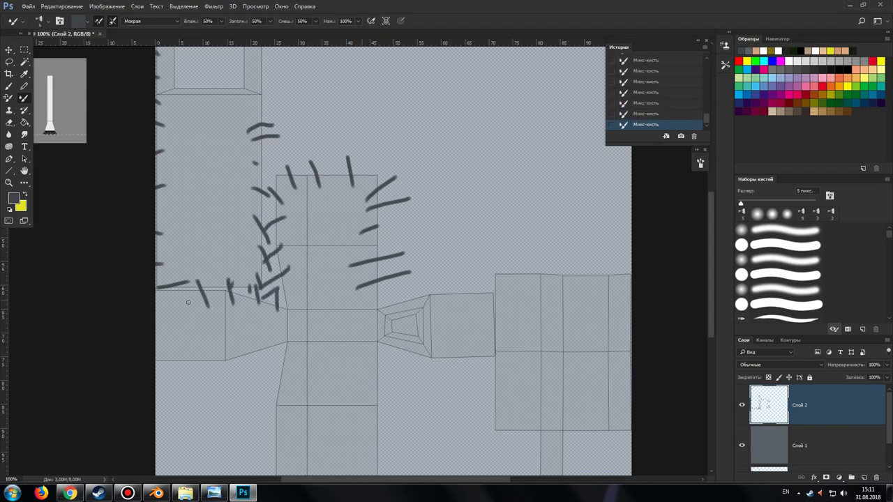
{"action": "left_click_drag", "start_coordinate": [187, 354], "coordinate": [176, 373]}
{"action": "left_click_drag", "start_coordinate": [211, 354], "coordinate": [213, 359]}
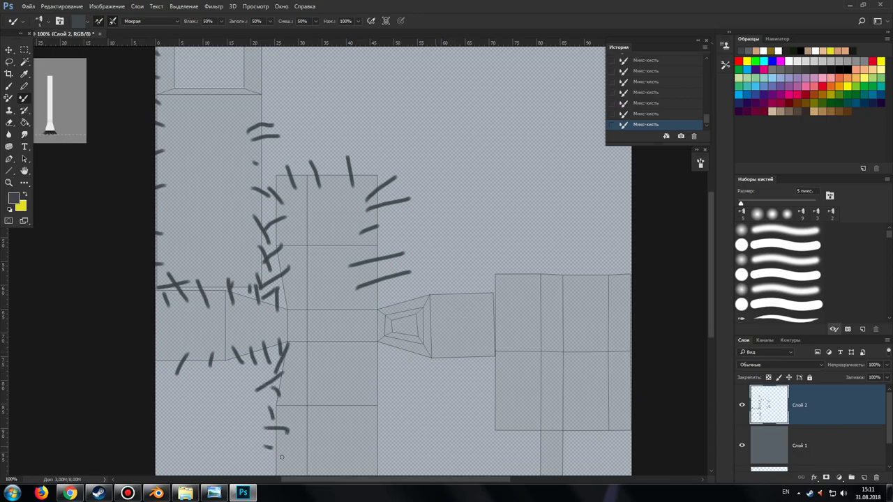
{"action": "left_click_drag", "start_coordinate": [266, 447], "coordinate": [282, 456]}
{"action": "scroll", "coordinate": [321, 450], "scroll_direction": "down", "scroll_amount": 2}
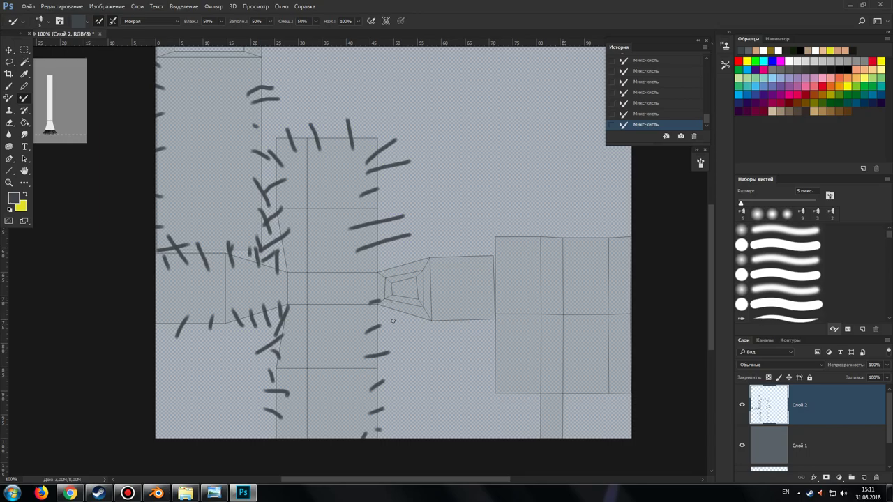
In Chrome, search Google Images for 'потертости на метале' in a new tab.
{"action": "left_click", "coordinate": [70, 493]}
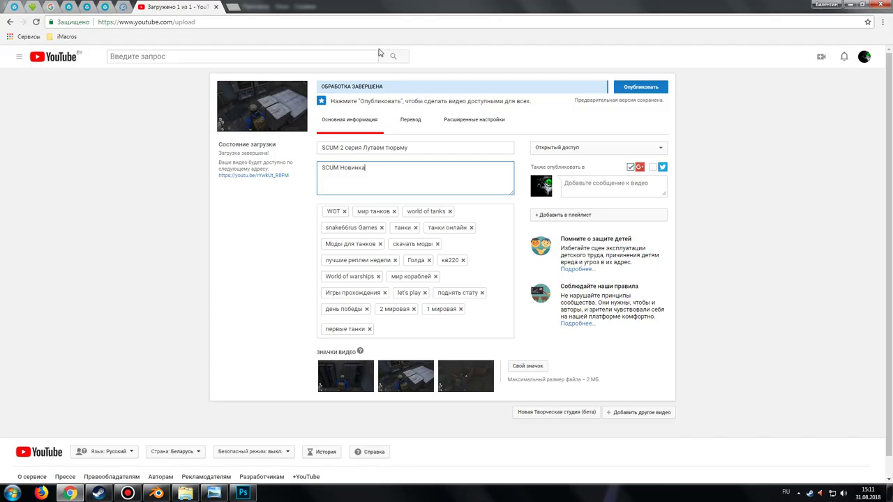
{"action": "left_click", "coordinate": [234, 8]}
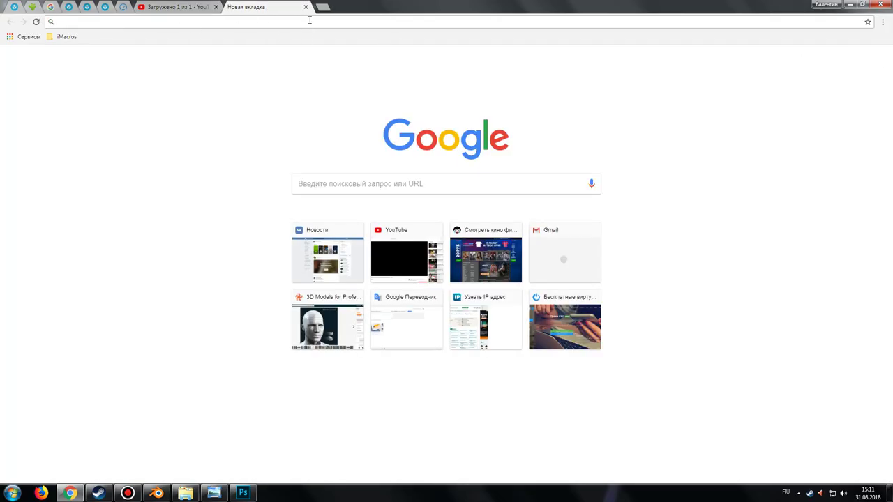
{"action": "type", "text": "потерт"}
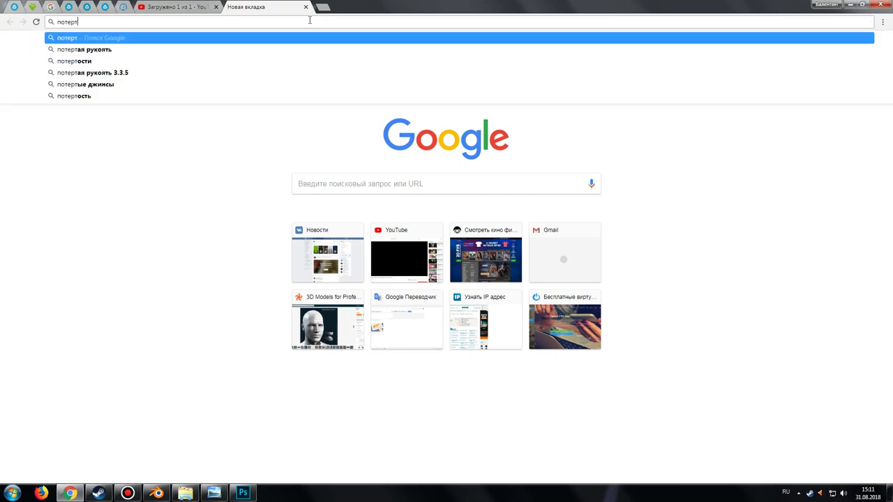
{"action": "type", "text": "ости на мета"}
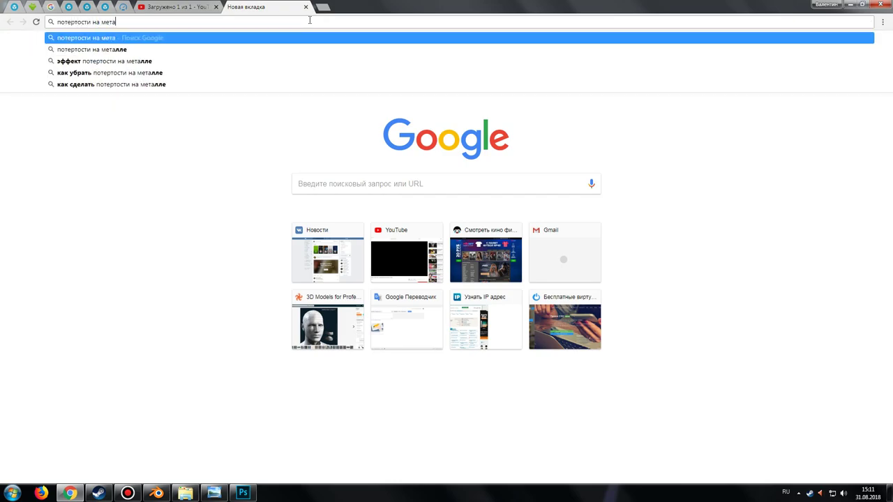
{"action": "type", "text": "ле"}
{"action": "key", "text": "Return"}
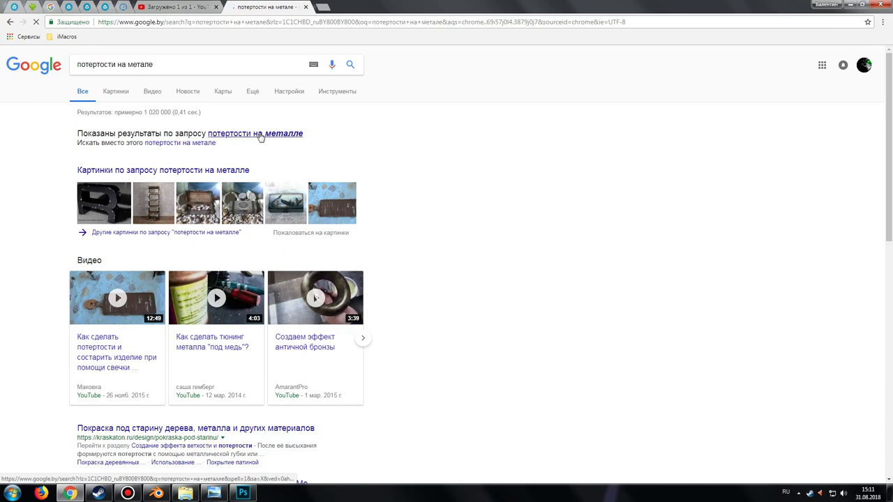
{"action": "left_click", "coordinate": [118, 94]}
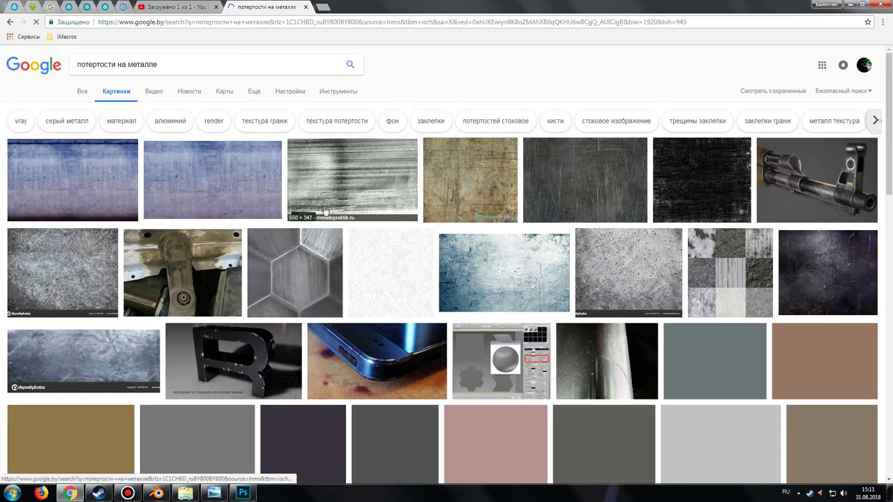
Save the blue worn-metal texture to the desktop as setwalls.ru-38980.jpg, then return to Photoshop.
{"action": "left_click", "coordinate": [348, 185]}
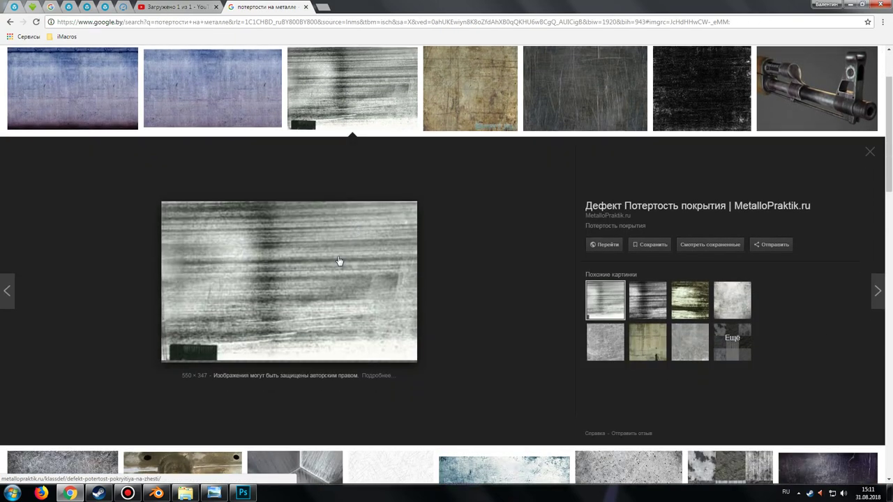
{"action": "right_click", "coordinate": [337, 259]}
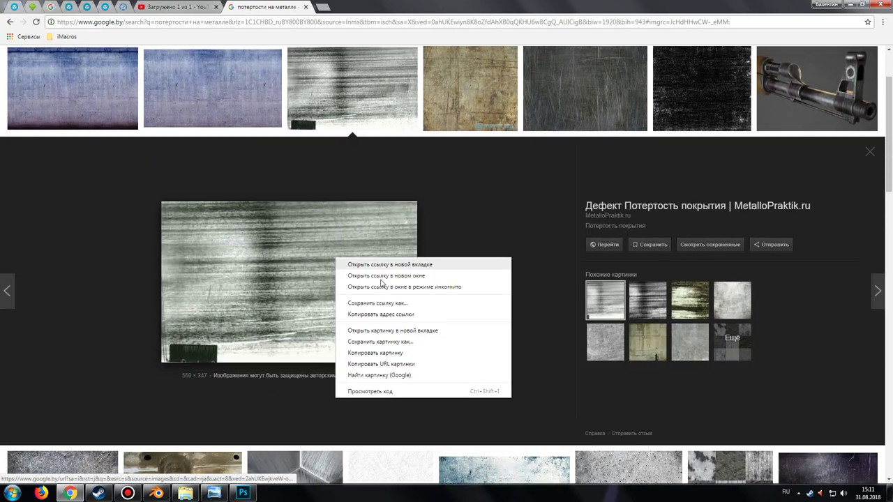
{"action": "left_click", "coordinate": [169, 114]}
{"action": "right_click", "coordinate": [276, 235]}
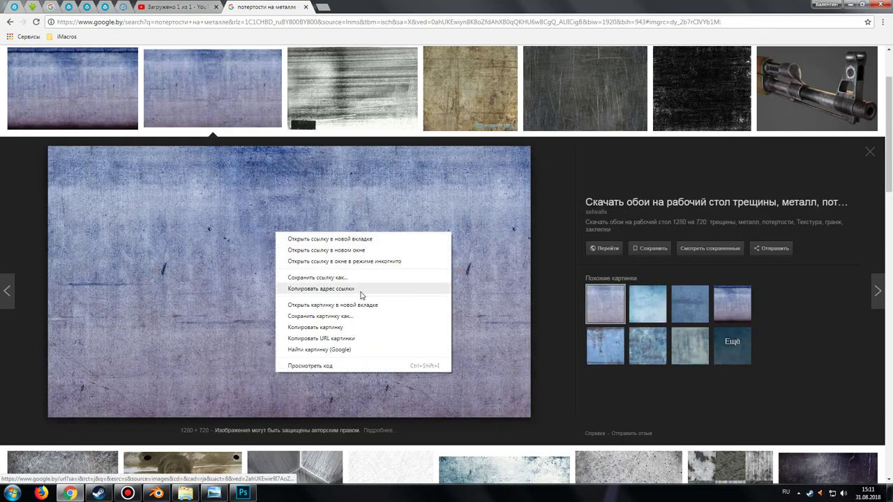
{"action": "left_click", "coordinate": [349, 316]}
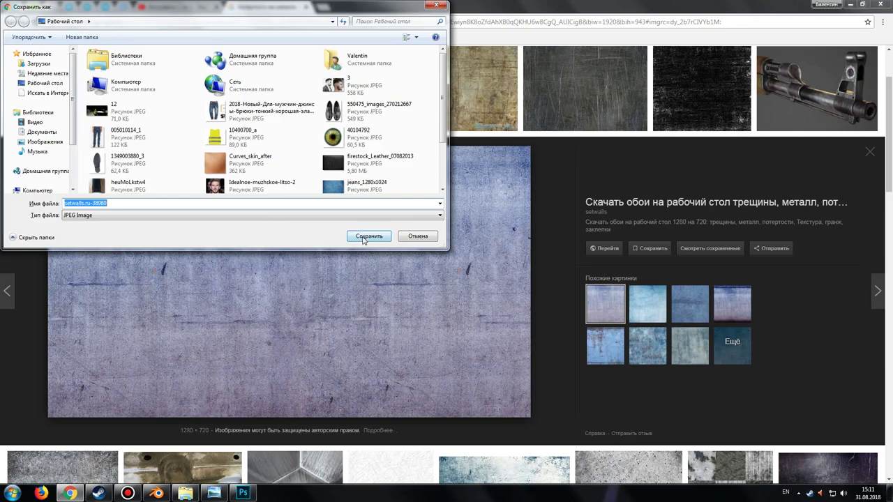
{"action": "left_click", "coordinate": [368, 237]}
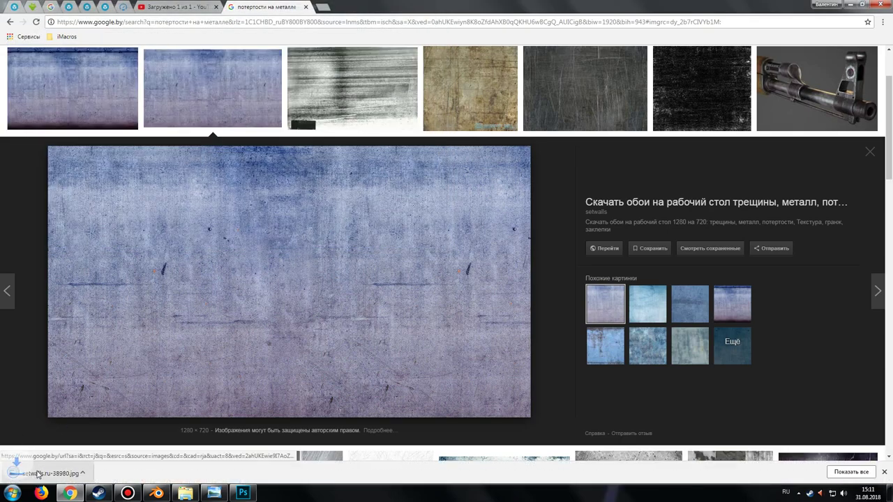
{"action": "left_click", "coordinate": [243, 494]}
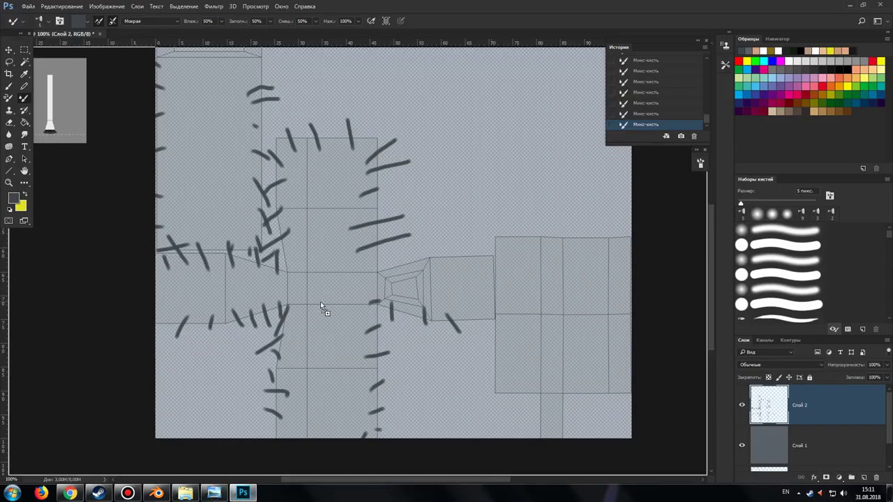
Place setwalls.ru-38980 at the top of the canvas and move a duplicate down to fill the lower half.
{"action": "left_click_drag", "start_coordinate": [484, 341], "coordinate": [473, 175]}
{"action": "key", "text": "ctrl+minus"}
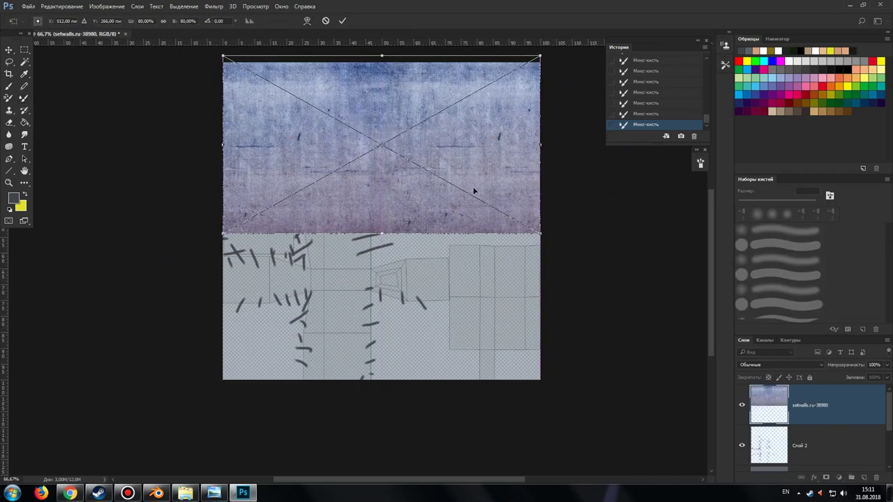
{"action": "key", "text": "Return"}
{"action": "right_click", "coordinate": [842, 422]}
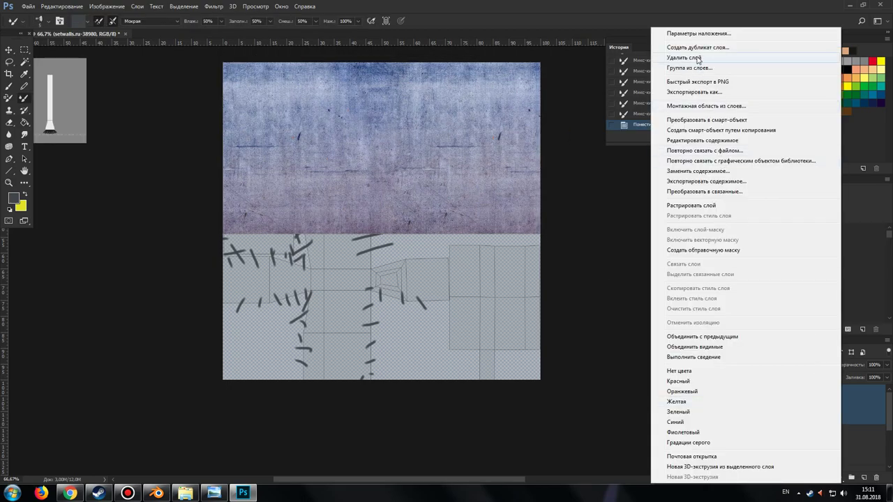
{"action": "left_click", "coordinate": [656, 66]}
{"action": "left_click", "coordinate": [536, 150]}
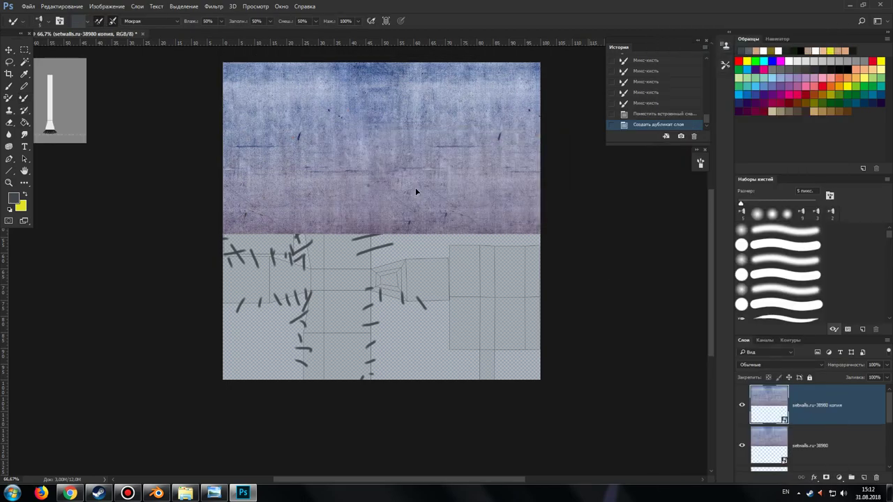
{"action": "key", "text": "ctrl+t"}
{"action": "left_click_drag", "start_coordinate": [428, 174], "coordinate": [446, 325]}
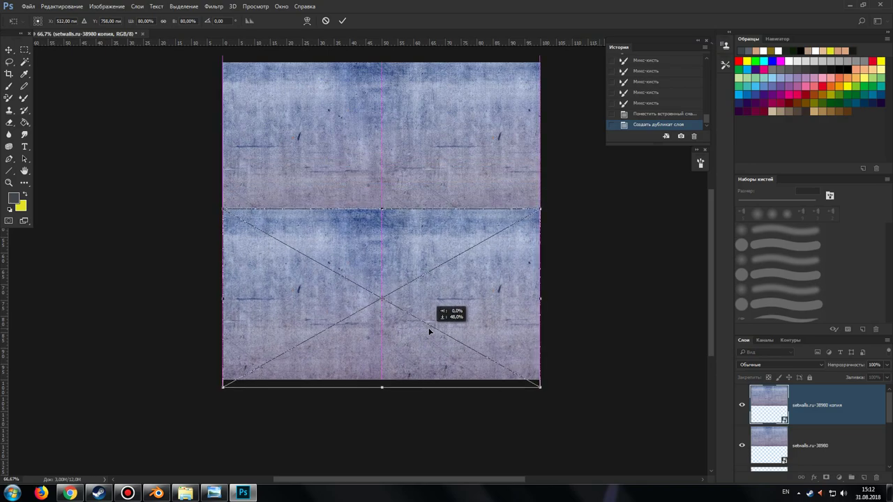
{"action": "key", "text": "Return"}
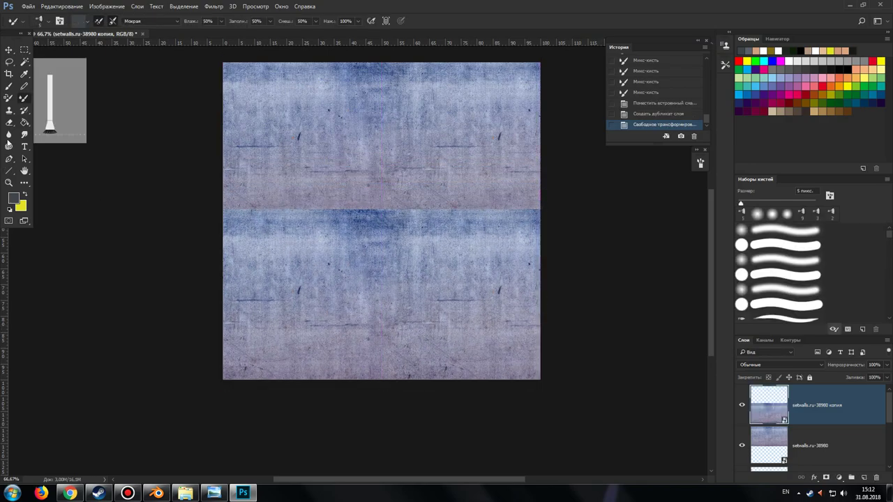
Rasterize the copy and soften the seam between the two halves with the Eraser.
{"action": "left_click", "coordinate": [9, 122]}
{"action": "left_click", "coordinate": [233, 207]}
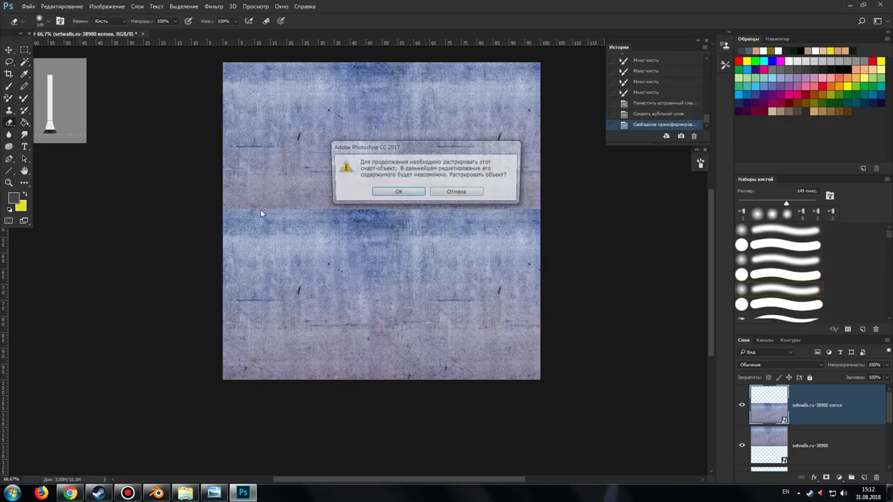
{"action": "left_click", "coordinate": [397, 192]}
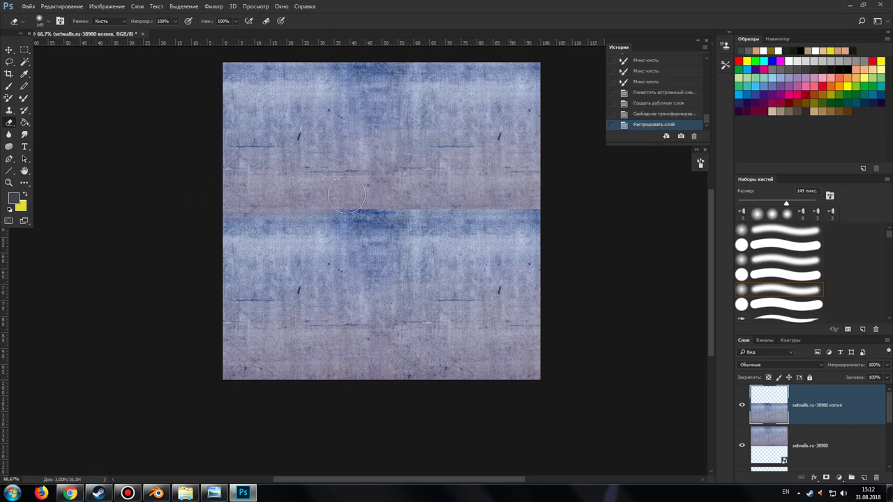
{"action": "left_click_drag", "start_coordinate": [501, 196], "coordinate": [570, 203]}
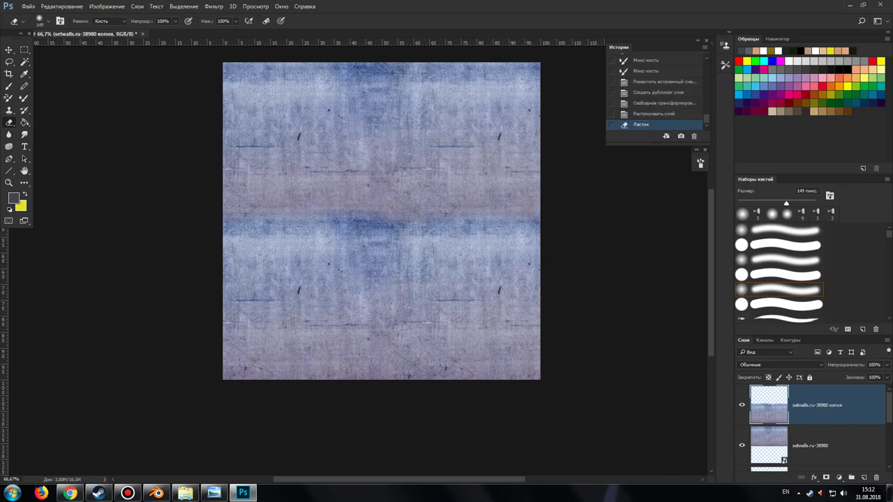
Merge the two texture halves into one layer and adjust its opacity.
{"action": "left_click", "coordinate": [817, 445], "text": "shift"}
{"action": "right_click", "coordinate": [816, 445]}
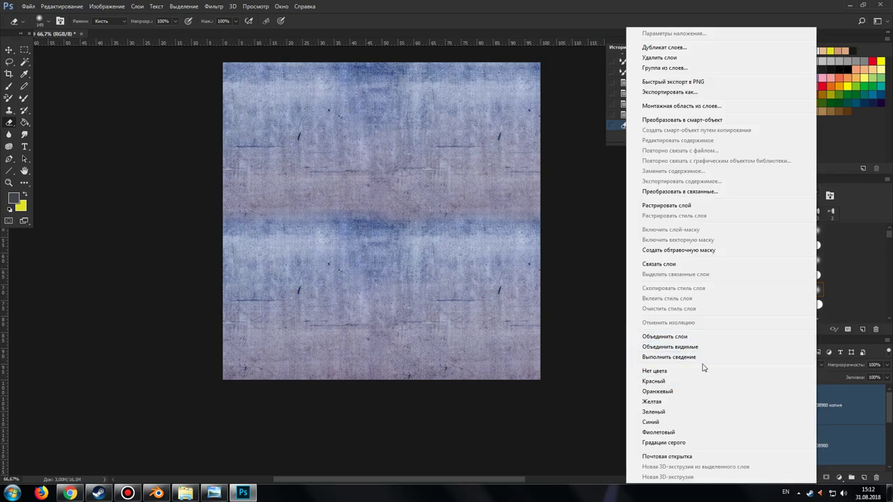
{"action": "left_click", "coordinate": [696, 337]}
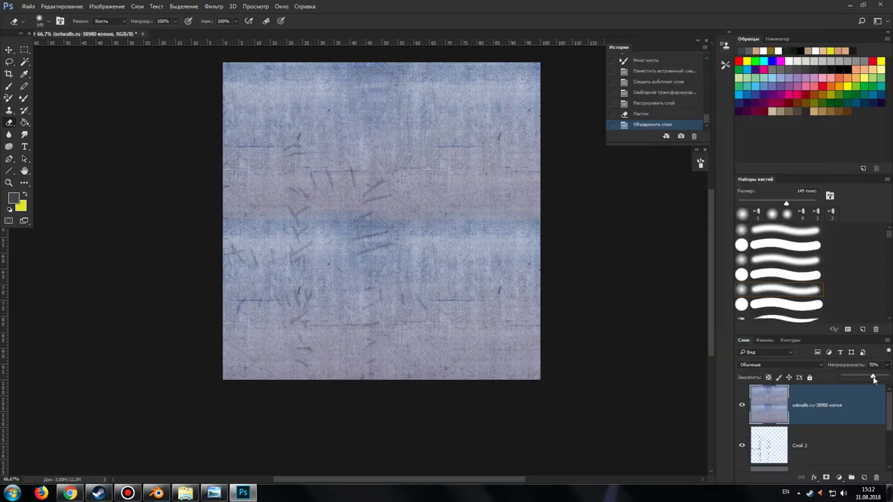
{"action": "left_click_drag", "start_coordinate": [873, 379], "coordinate": [872, 379]}
{"action": "key", "text": "alt+bracketleft"}
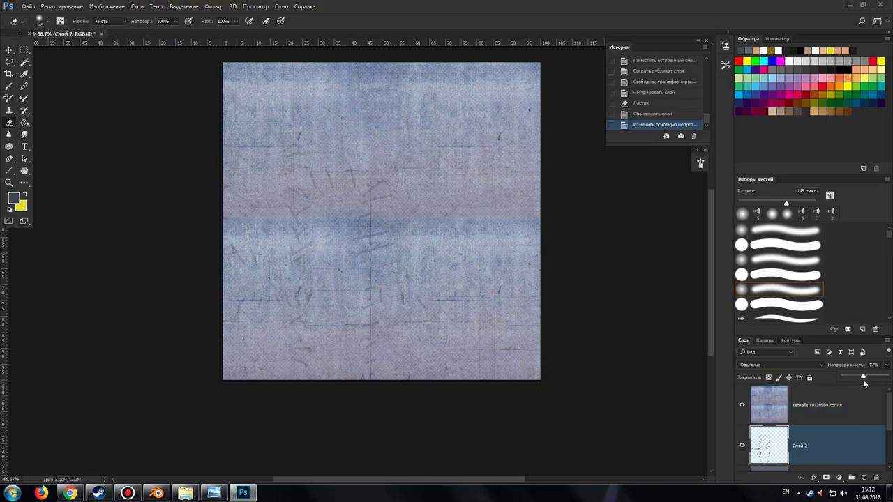
Merge the texture with Слой 2 into setwalls.ru-38980 копия, keeping it active above Слой 0.
{"action": "scroll", "coordinate": [799, 430], "scroll_direction": "down", "scroll_amount": 2}
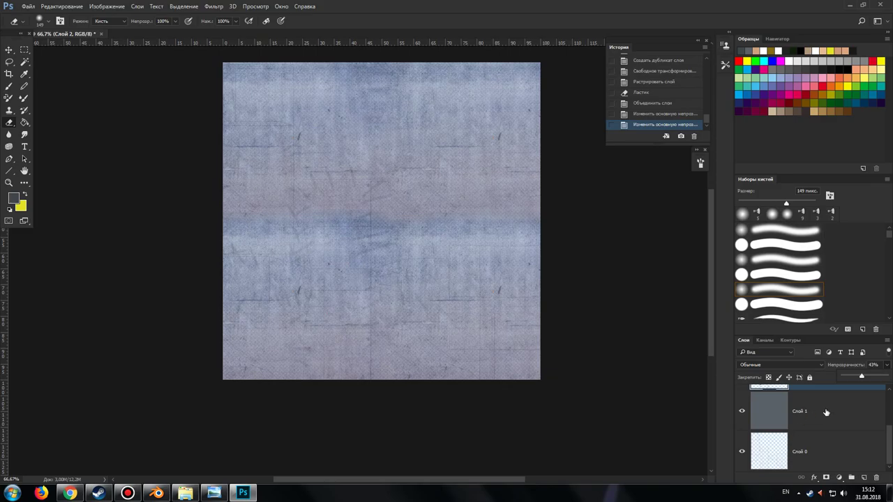
{"action": "scroll", "coordinate": [826, 412], "scroll_direction": "up", "scroll_amount": 2}
{"action": "scroll", "coordinate": [844, 419], "scroll_direction": "down", "scroll_amount": 2}
{"action": "scroll", "coordinate": [824, 422], "scroll_direction": "up", "scroll_amount": 1}
{"action": "scroll", "coordinate": [814, 424], "scroll_direction": "up", "scroll_amount": 1}
{"action": "left_click", "coordinate": [828, 408], "text": "shift"}
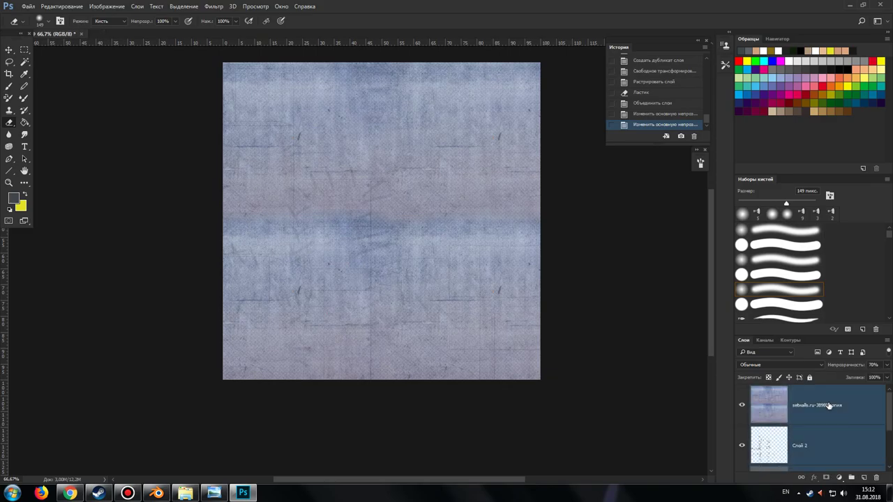
{"action": "right_click", "coordinate": [827, 409]}
{"action": "left_click", "coordinate": [678, 337]}
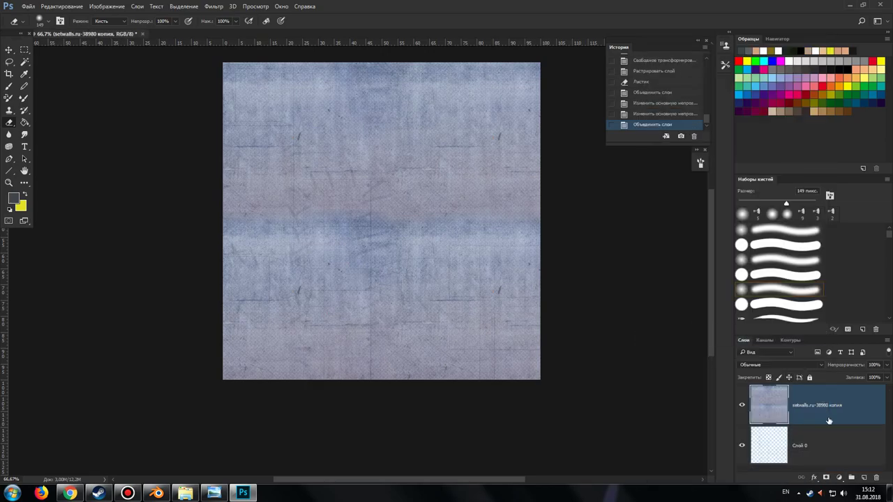
{"action": "left_click", "coordinate": [836, 443]}
{"action": "left_click", "coordinate": [855, 408]}
{"action": "left_click", "coordinate": [887, 365]}
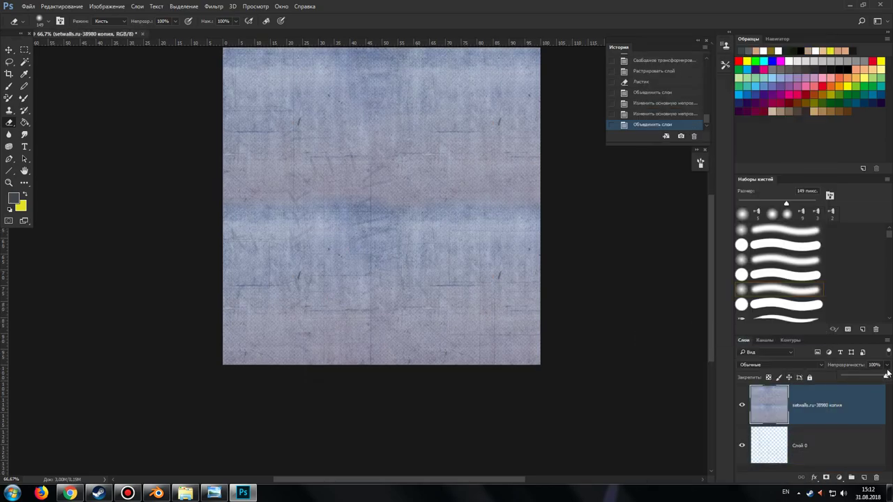
Set the texture layer's opacity to 63% and make Слой 0 the active layer.
{"action": "left_click_drag", "start_coordinate": [875, 377], "coordinate": [870, 378]}
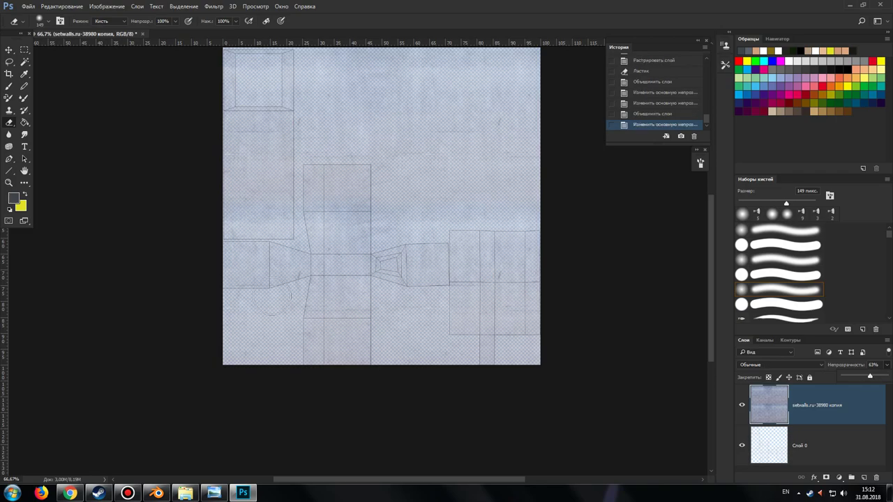
{"action": "left_click", "coordinate": [24, 62]}
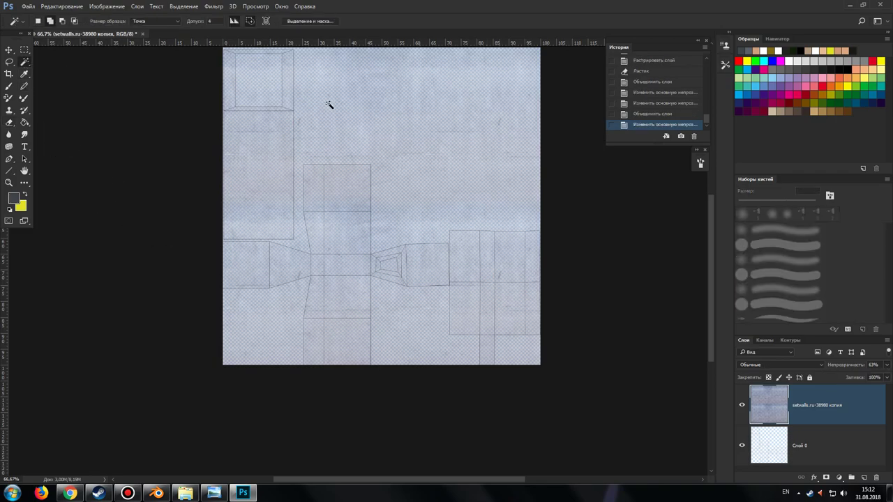
{"action": "left_click", "coordinate": [328, 103]}
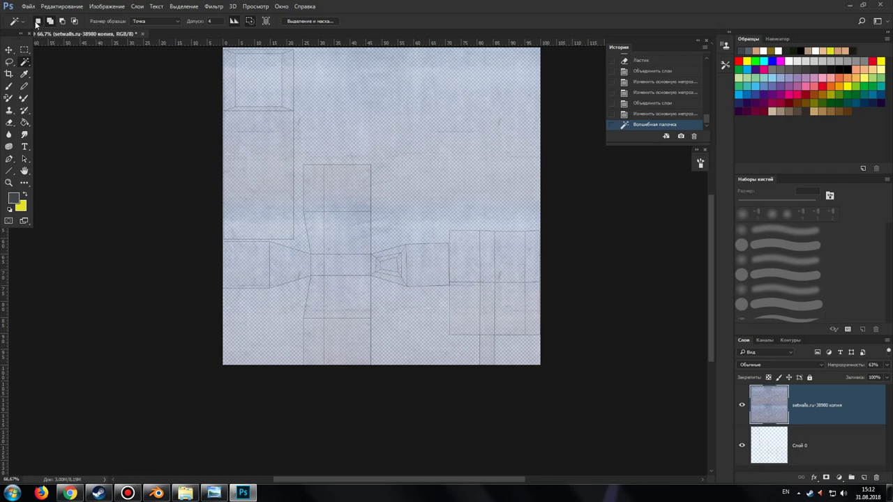
{"action": "left_click", "coordinate": [10, 62]}
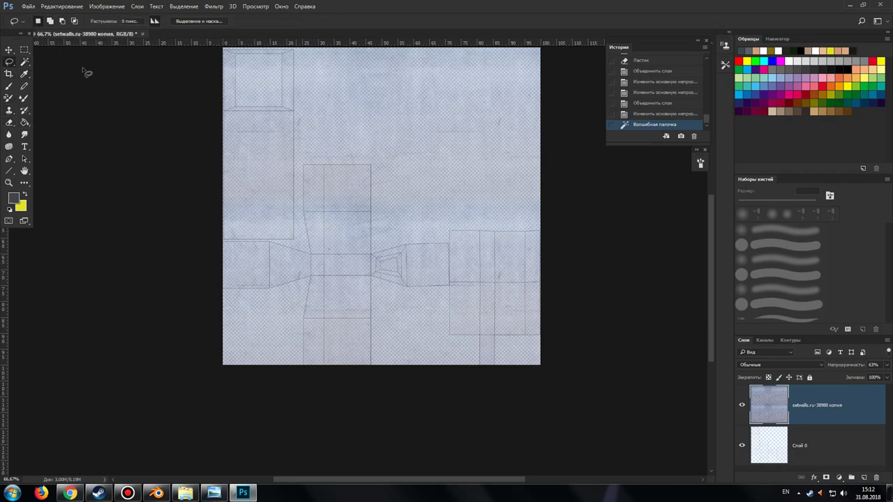
{"action": "left_click", "coordinate": [87, 73]}
{"action": "left_click", "coordinate": [812, 444]}
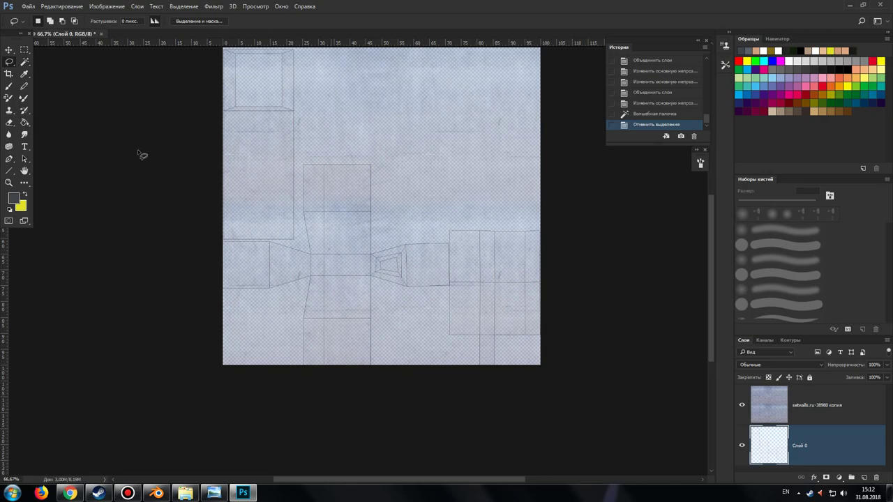
Magic Wand-select all empty areas around the UV islands on Слой 0, then return to the texture layer.
{"action": "left_click", "coordinate": [24, 62]}
{"action": "left_click", "coordinate": [391, 130]}
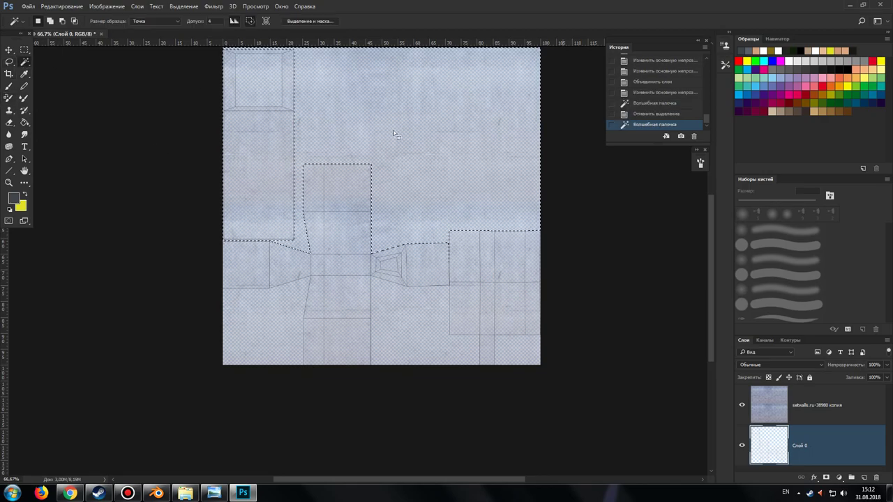
{"action": "left_click", "coordinate": [415, 325]}
{"action": "left_click", "coordinate": [254, 339], "text": "shift"}
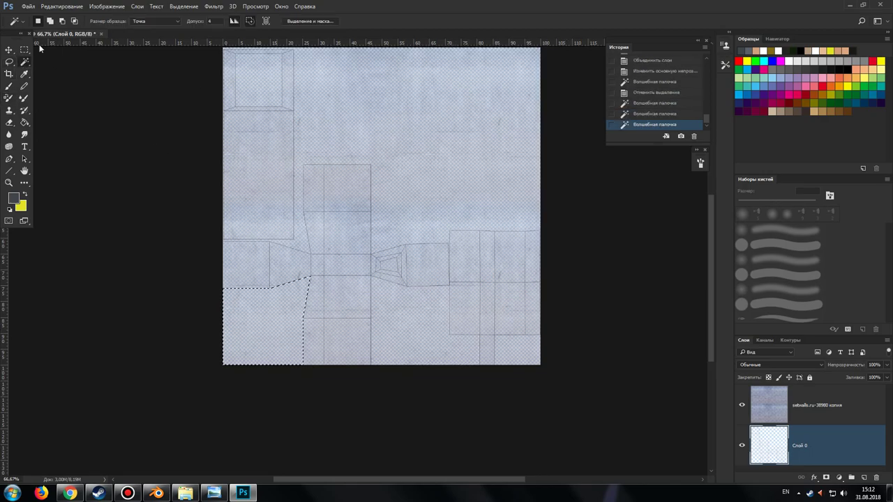
{"action": "left_click", "coordinate": [417, 214], "text": "shift"}
{"action": "left_click", "coordinate": [470, 339], "text": "shift"}
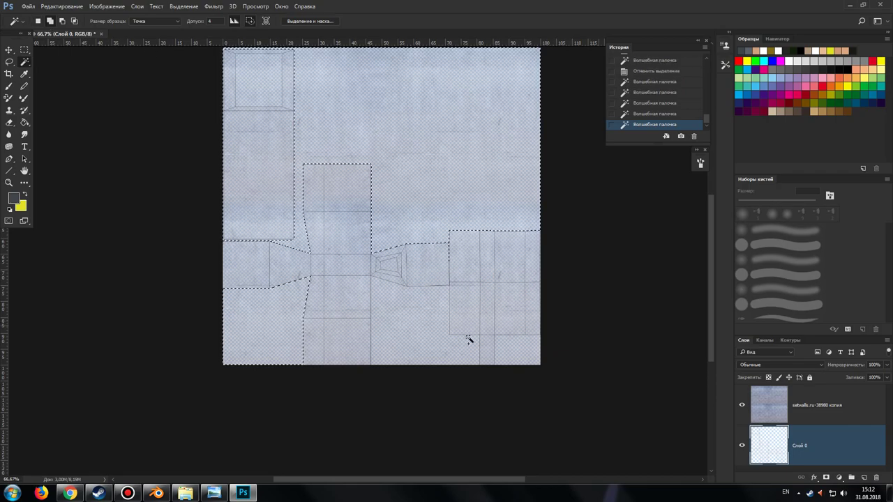
{"action": "left_click", "coordinate": [496, 336], "text": "shift"}
{"action": "left_click", "coordinate": [247, 68], "text": "shift"}
{"action": "scroll", "coordinate": [339, 150], "scroll_direction": "up", "scroll_amount": 2}
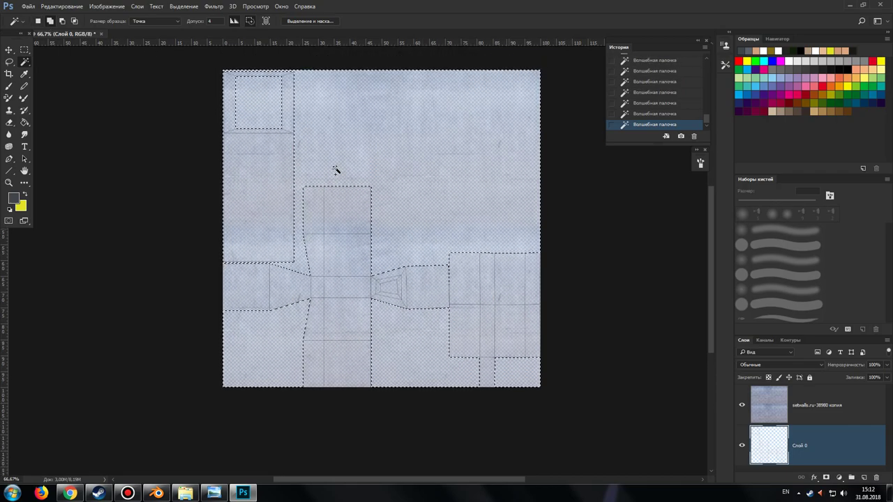
{"action": "scroll", "coordinate": [339, 170], "scroll_direction": "down", "scroll_amount": 3}
{"action": "left_click", "coordinate": [767, 405]}
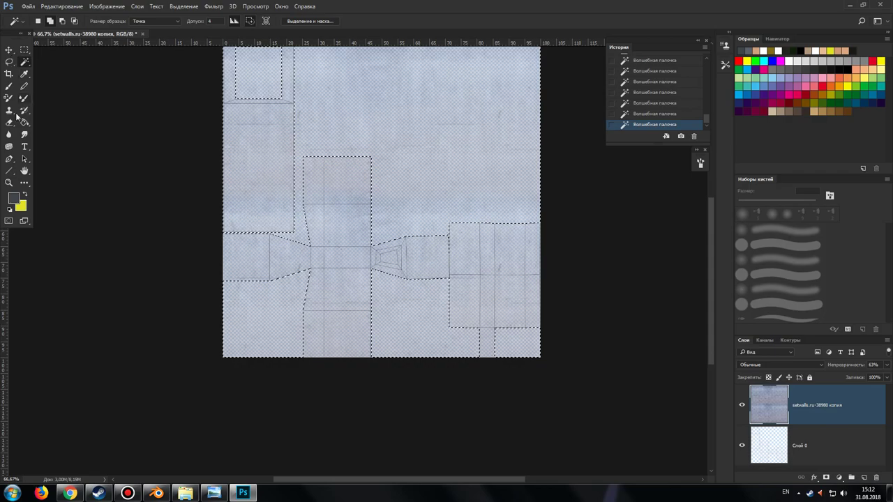
{"action": "key", "text": "e"}
{"action": "scroll", "coordinate": [273, 159], "scroll_direction": "up", "scroll_amount": 1}
Erase the texture from the selected empty areas outside the UV islands.
{"action": "scroll", "coordinate": [272, 159], "scroll_direction": "up", "scroll_amount": 3}
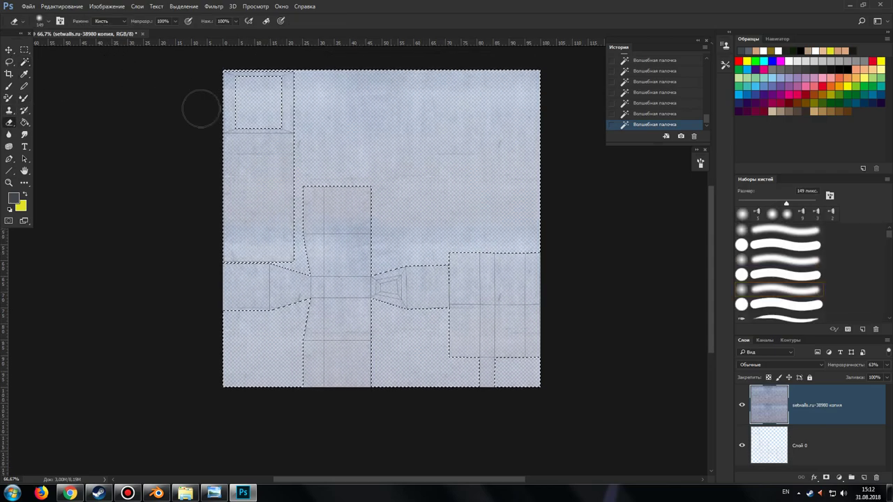
{"action": "mouse_move", "coordinate": [200, 110]}
{"action": "left_mouse_down"}
{"action": "mouse_move", "coordinate": [385, 79]}
{"action": "mouse_move", "coordinate": [105, 110]}
{"action": "mouse_move", "coordinate": [406, 139]}
{"action": "mouse_move", "coordinate": [188, 254]}
{"action": "mouse_move", "coordinate": [172, 305]}
{"action": "mouse_move", "coordinate": [317, 331]}
{"action": "mouse_move", "coordinate": [634, 343]}
{"action": "mouse_move", "coordinate": [611, 359]}
{"action": "left_mouse_up"}
{"action": "mouse_move", "coordinate": [520, 147]}
{"action": "left_mouse_down"}
{"action": "mouse_move", "coordinate": [576, 140]}
{"action": "mouse_move", "coordinate": [258, 94]}
{"action": "mouse_move", "coordinate": [309, 60]}
{"action": "mouse_move", "coordinate": [467, 187]}
{"action": "left_mouse_up"}
Delete Слой 0, deselect, and restore the texture layer to 100% opacity.
{"action": "left_click", "coordinate": [829, 443]}
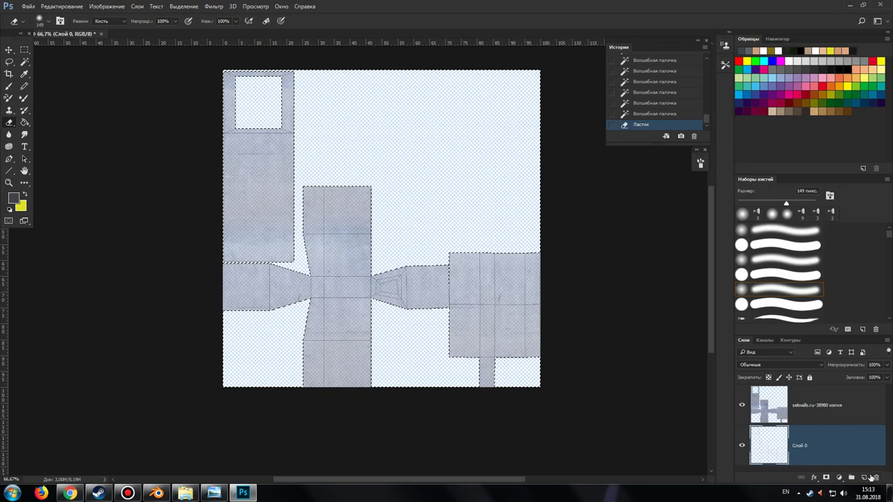
{"action": "left_click", "coordinate": [876, 478]}
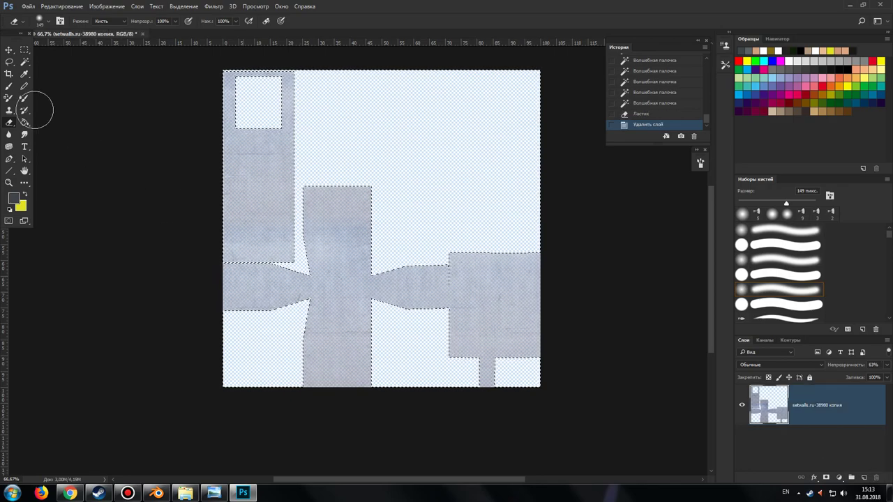
{"action": "left_click", "coordinate": [9, 61]}
{"action": "left_click", "coordinate": [461, 173]}
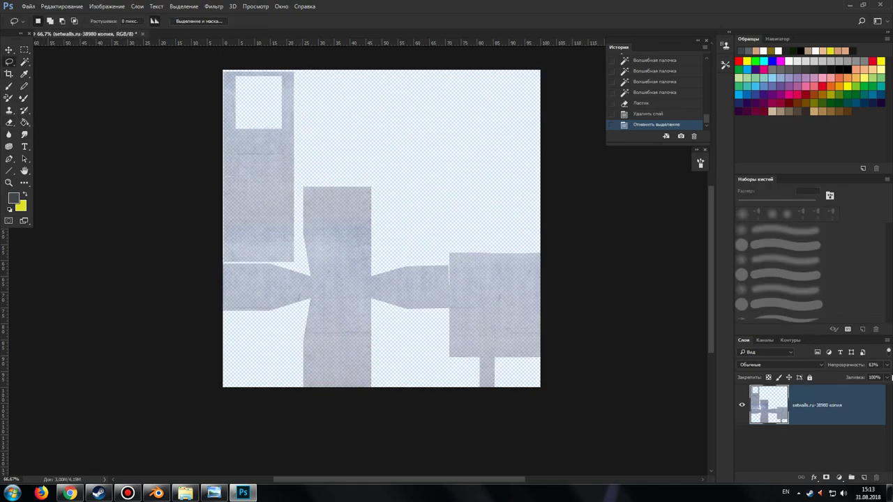
{"action": "left_click", "coordinate": [887, 365]}
{"action": "left_click_drag", "start_coordinate": [884, 377], "coordinate": [886, 377]}
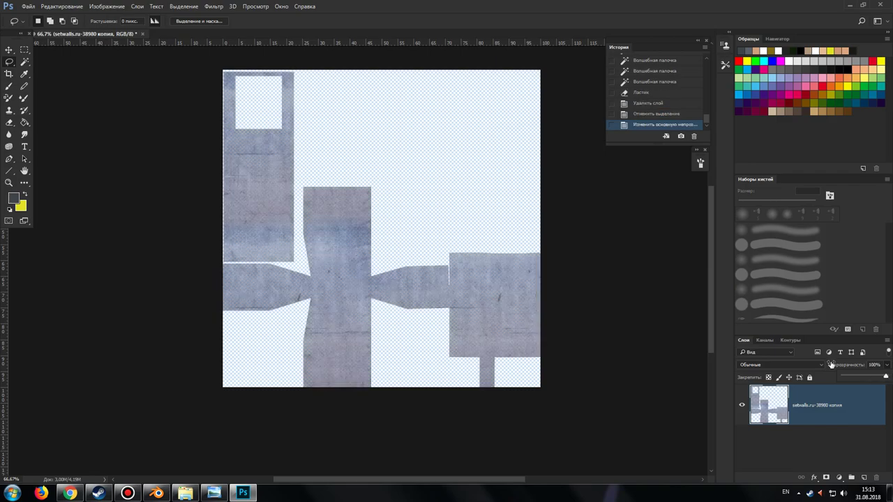
{"action": "left_click", "coordinate": [106, 7]}
{"action": "mouse_move", "coordinate": [109, 29]}
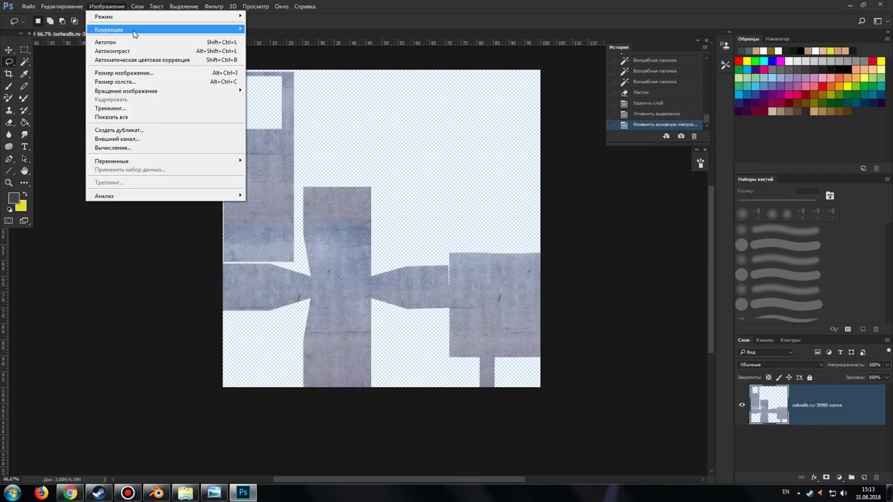
Apply Hue/Saturation with hue +8, saturation +58 and lightness −45 to the blue texture.
{"action": "left_click", "coordinate": [288, 77]}
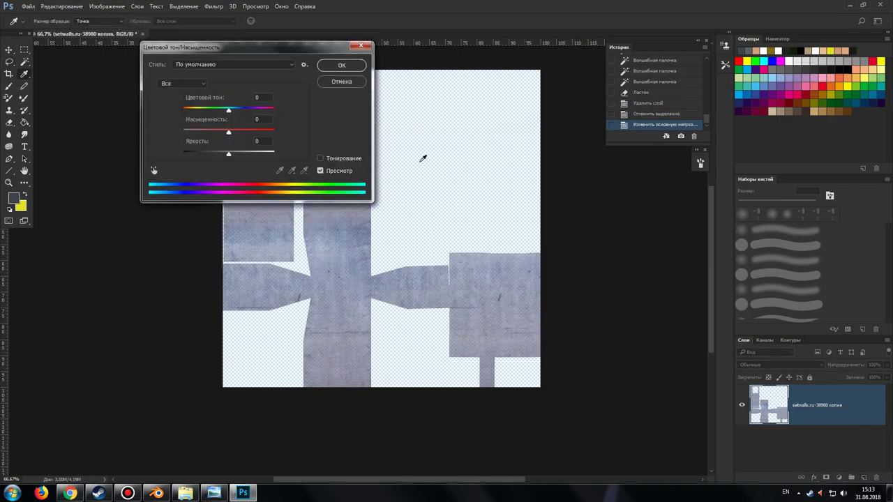
{"action": "left_click_drag", "start_coordinate": [281, 49], "coordinate": [694, 171]}
{"action": "mouse_move", "coordinate": [642, 277]}
{"action": "left_mouse_down"}
{"action": "mouse_move", "coordinate": [622, 277]}
{"action": "mouse_move", "coordinate": [616, 255]}
{"action": "left_mouse_up"}
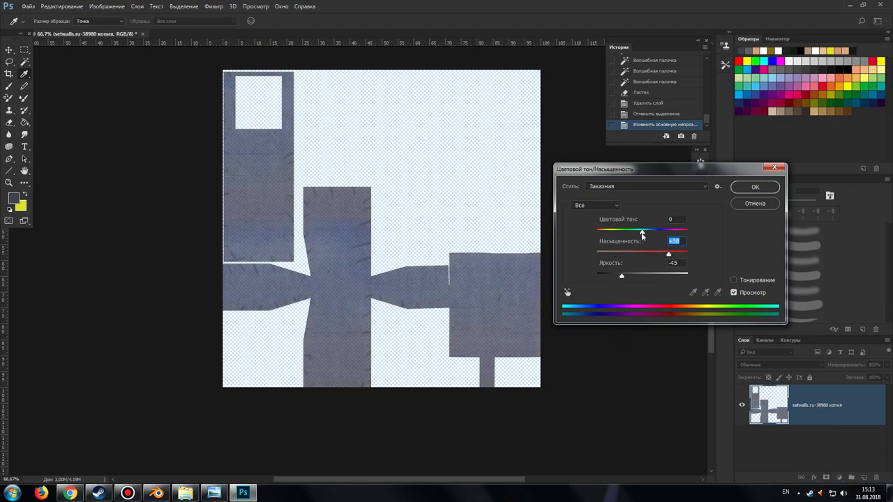
{"action": "left_click_drag", "start_coordinate": [642, 238], "coordinate": [645, 236]}
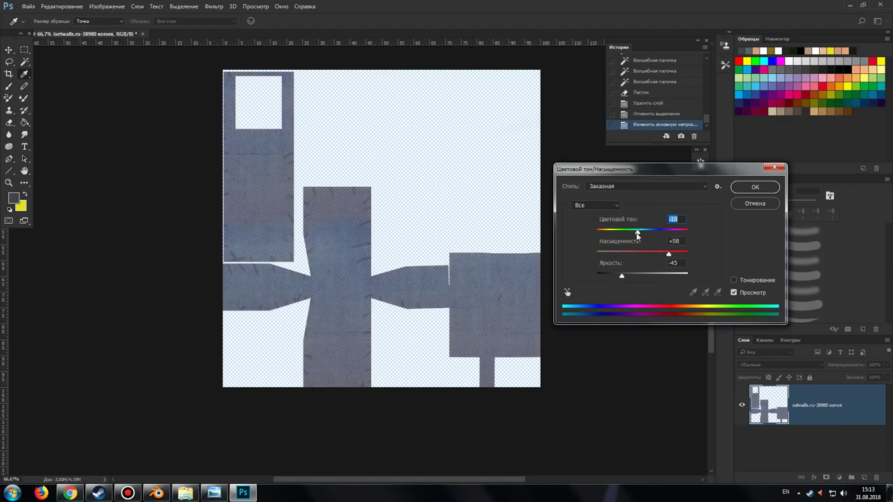
{"action": "left_click", "coordinate": [755, 187]}
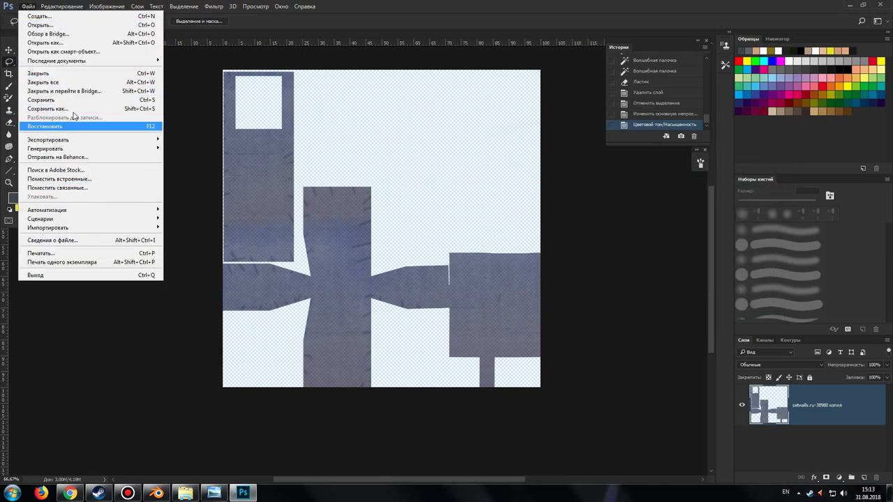
Save the recoloured texture as pistol_color.png in the blender folder, then switch to Blender.
{"action": "left_click", "coordinate": [70, 109]}
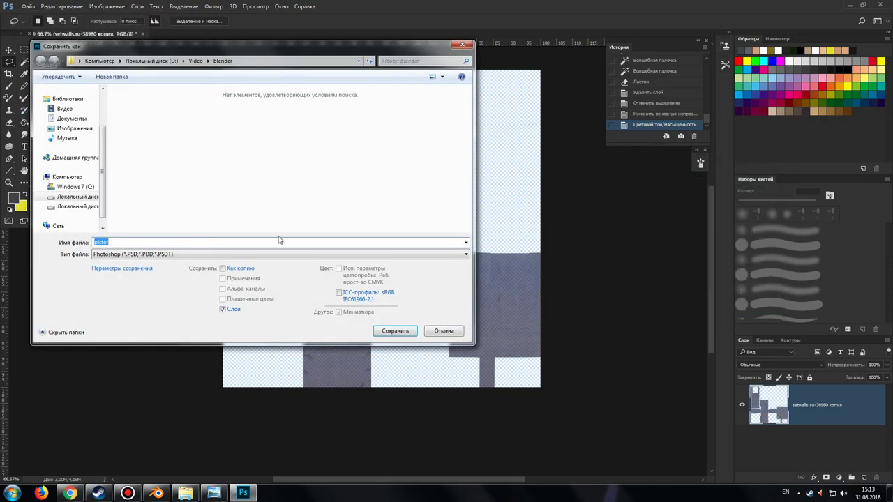
{"action": "left_click", "coordinate": [146, 255]}
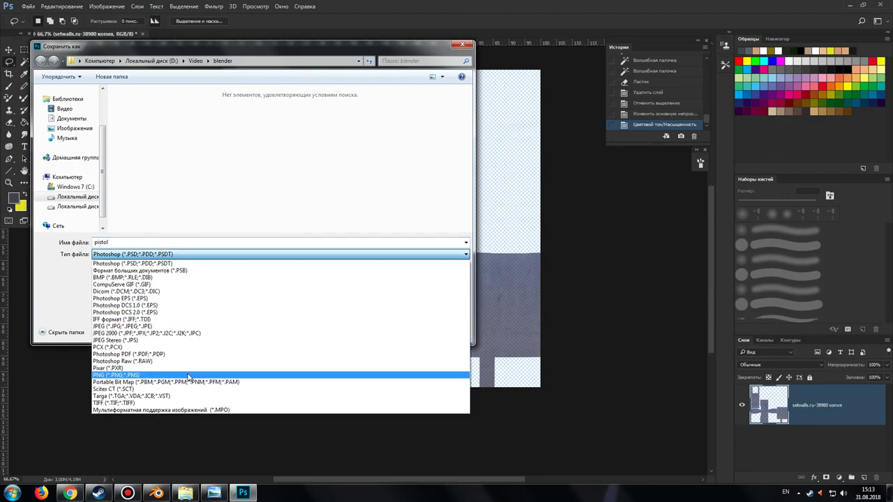
{"action": "left_click", "coordinate": [190, 377]}
{"action": "type", "text": "_color"}
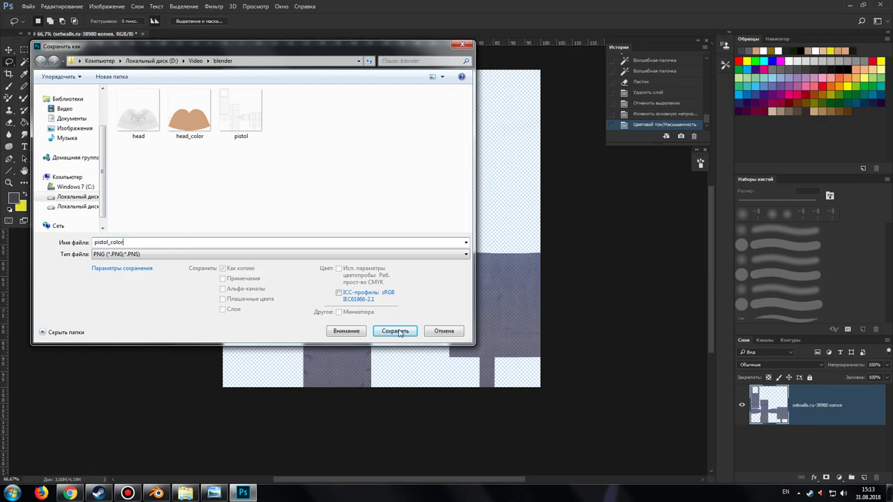
{"action": "left_click", "coordinate": [399, 332]}
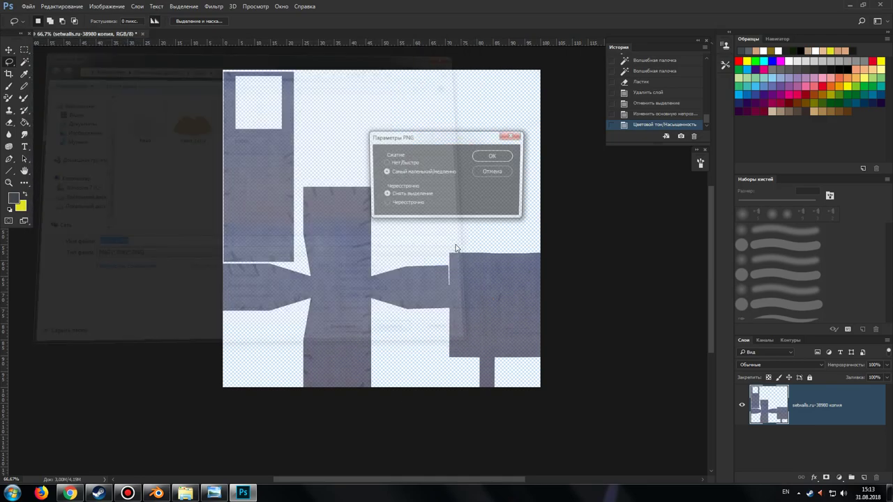
{"action": "left_click", "coordinate": [490, 153]}
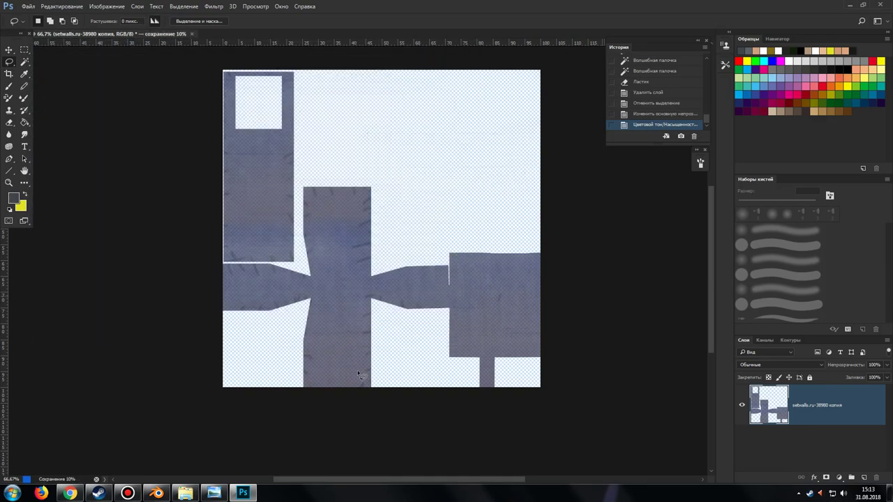
{"action": "left_click", "coordinate": [157, 493]}
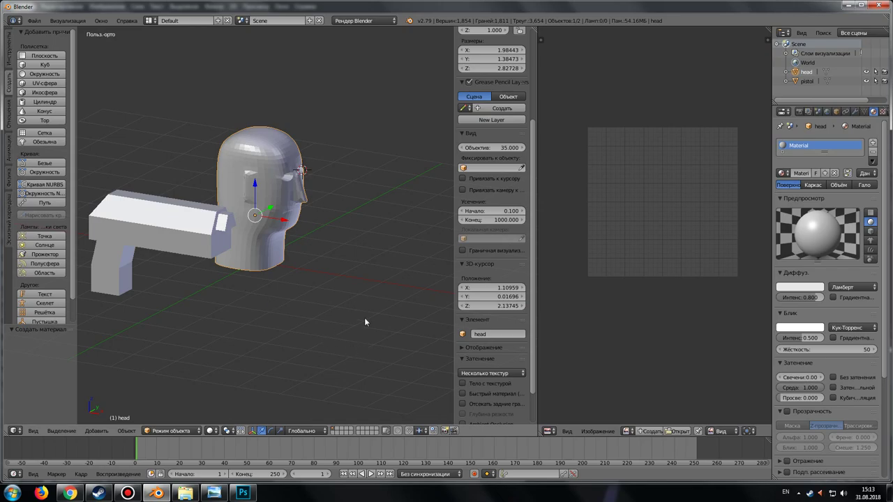
Select the pistol, isolate it in local view, and switch it into Edit Mode.
{"action": "middle_click_drag", "start_coordinate": [365, 323], "coordinate": [330, 323]}
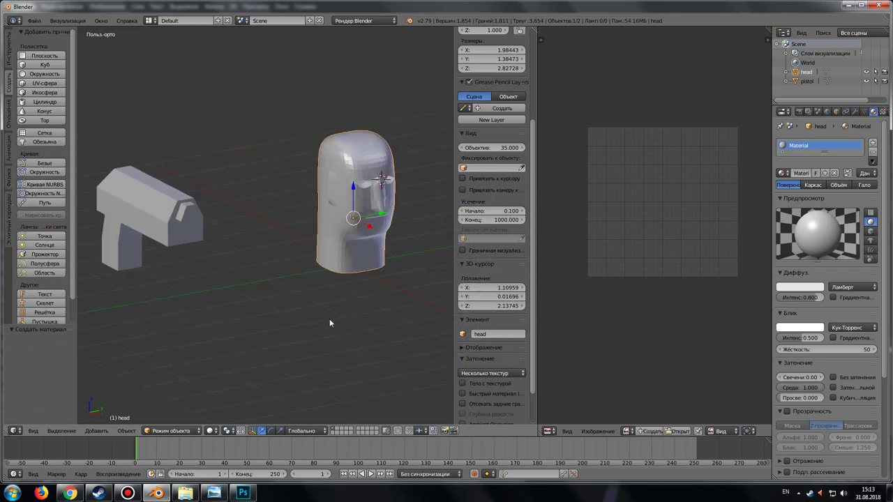
{"action": "right_click", "coordinate": [193, 230]}
{"action": "key", "text": "KP_Divide"}
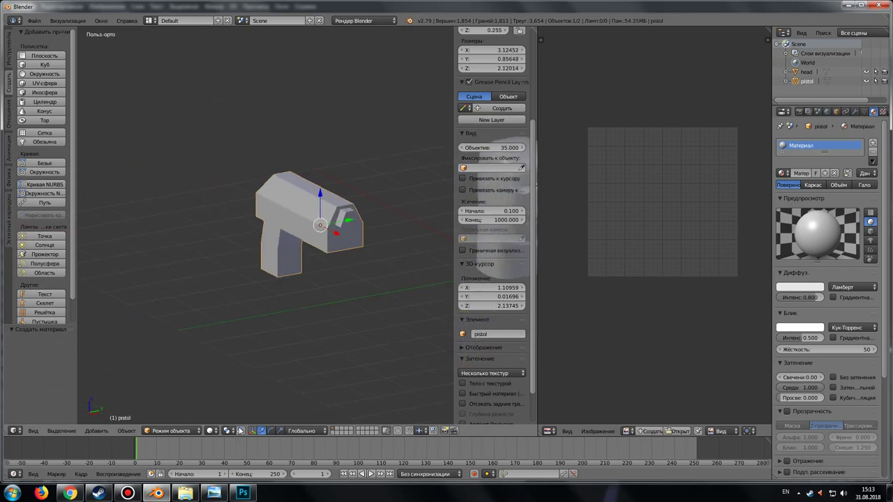
{"action": "left_click", "coordinate": [190, 431]}
{"action": "left_click", "coordinate": [168, 410]}
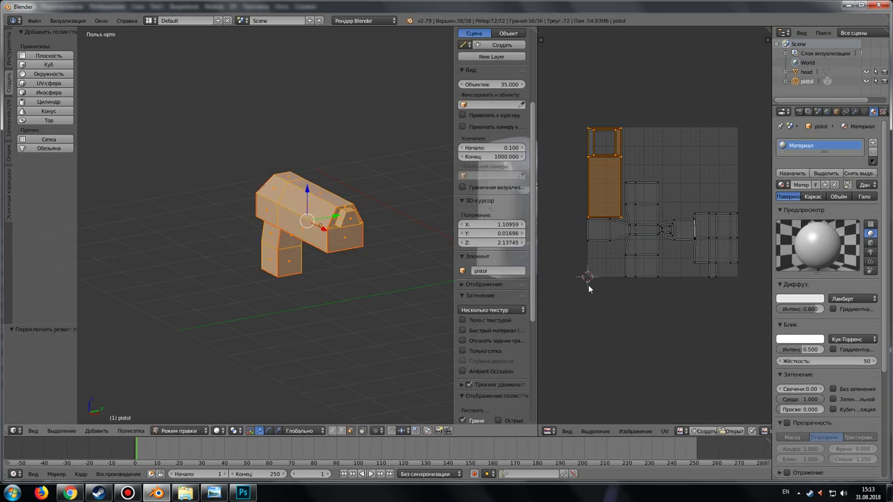
{"action": "middle_click_drag", "start_coordinate": [348, 301], "coordinate": [300, 279]}
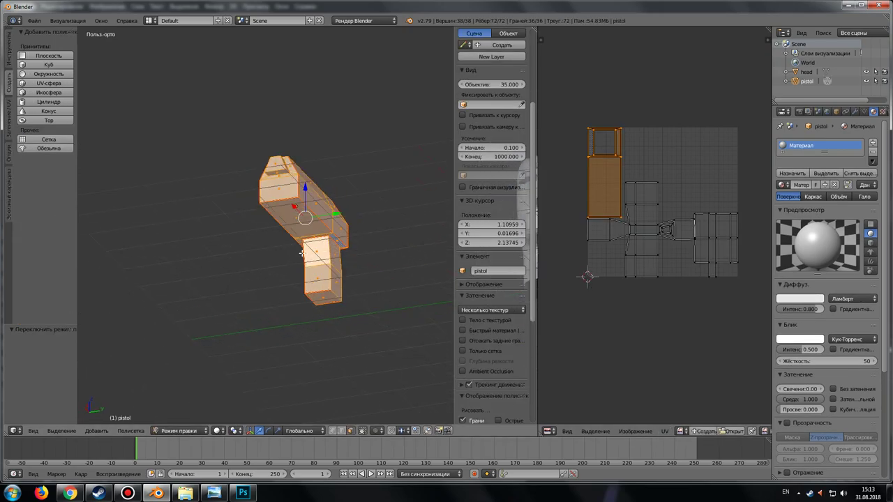
{"action": "right_click", "coordinate": [314, 249]}
Select the whole pistol mesh and drag pistol_color.png from the blender folder into the UV/Image Editor.
{"action": "key", "text": "a"}
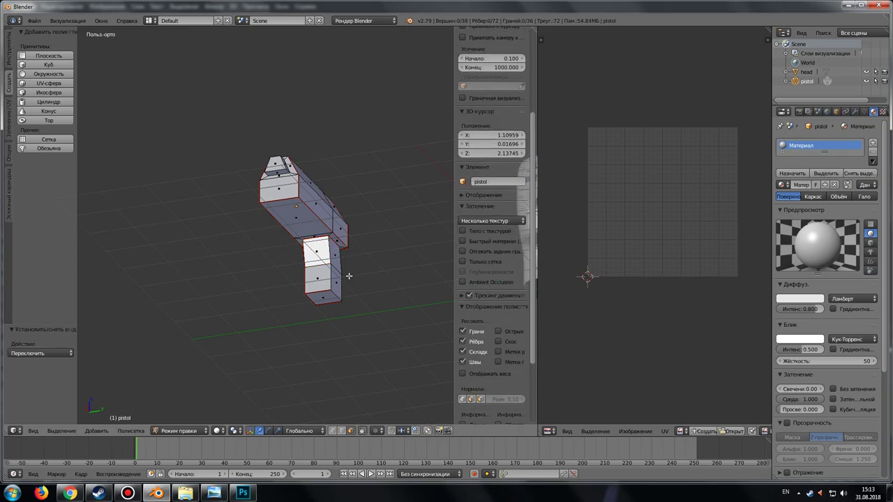
{"action": "key", "text": "a"}
{"action": "left_click", "coordinate": [183, 493]}
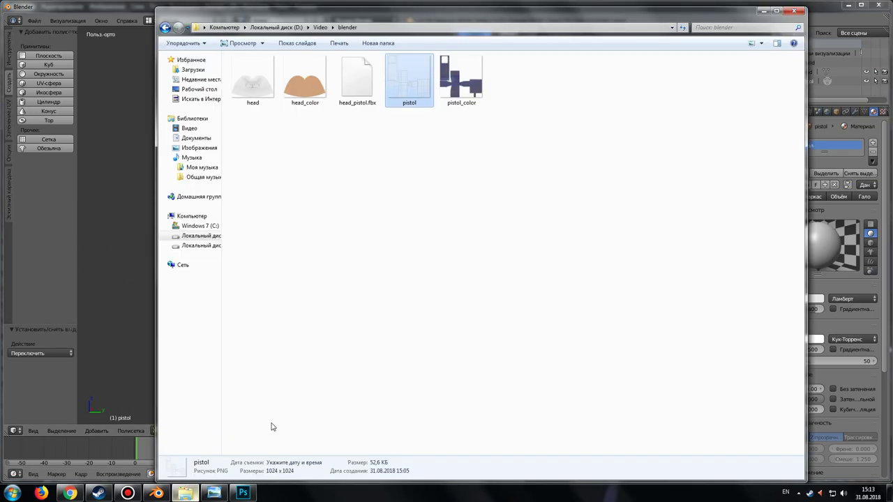
{"action": "double_click", "coordinate": [418, 14]}
{"action": "left_click_drag", "start_coordinate": [199, 344], "coordinate": [157, 379]}
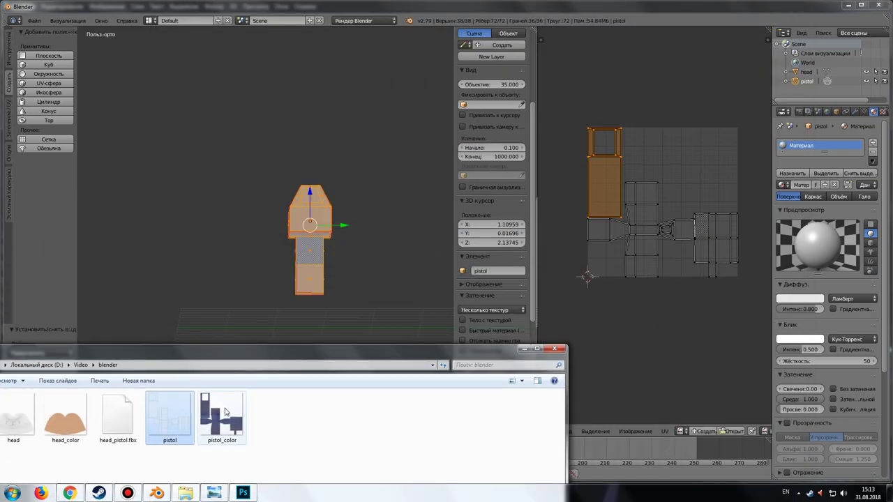
{"action": "left_click", "coordinate": [224, 424]}
{"action": "left_click_drag", "start_coordinate": [644, 246], "coordinate": [644, 246]}
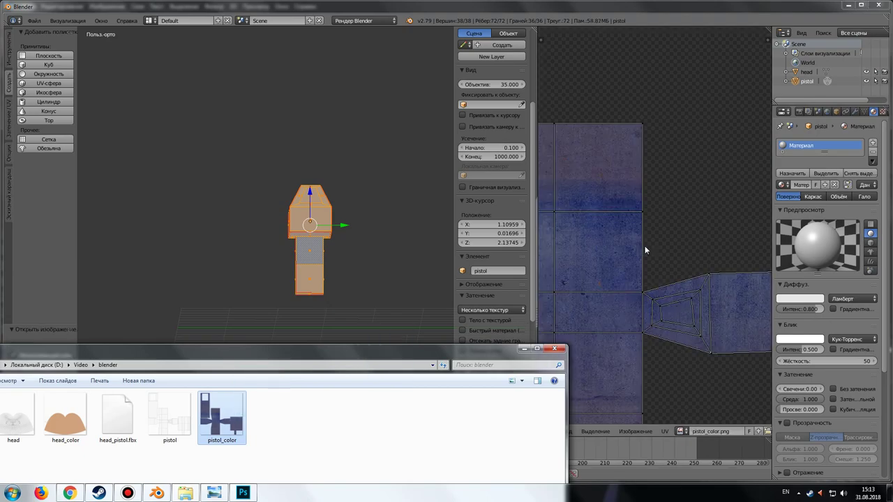
{"action": "left_click", "coordinate": [521, 349]}
Switch the pistol between Edit Mode and Object Mode, ending in Object Mode.
{"action": "middle_click_drag", "start_coordinate": [279, 279], "coordinate": [321, 265]}
{"action": "left_click", "coordinate": [171, 430]}
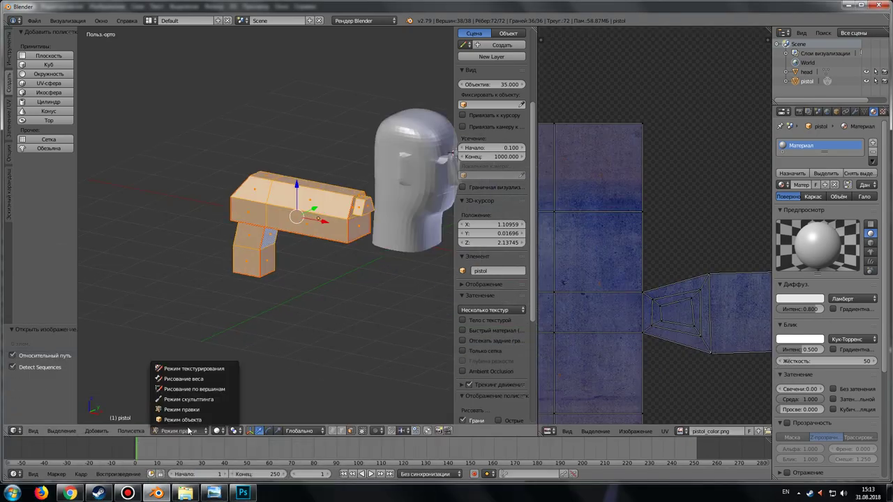
{"action": "left_click", "coordinate": [195, 420]}
{"action": "middle_click_drag", "start_coordinate": [247, 360], "coordinate": [325, 261]}
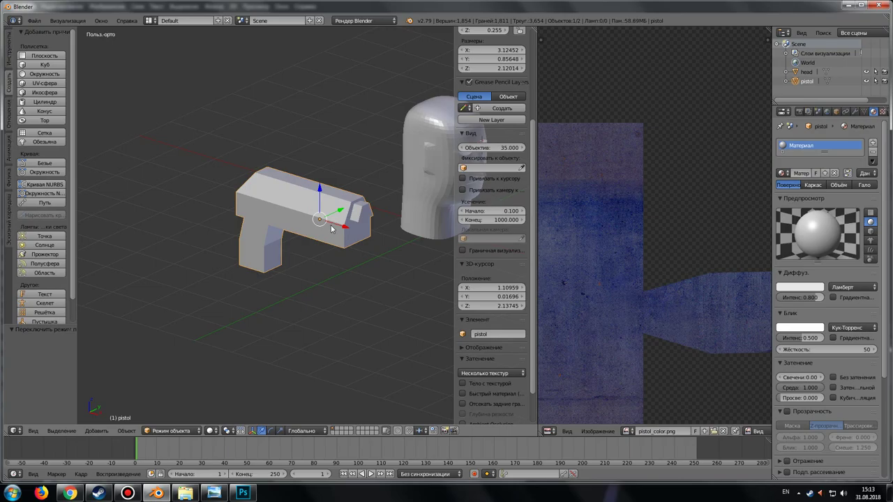
{"action": "left_click", "coordinate": [177, 430]}
{"action": "left_click", "coordinate": [181, 409]}
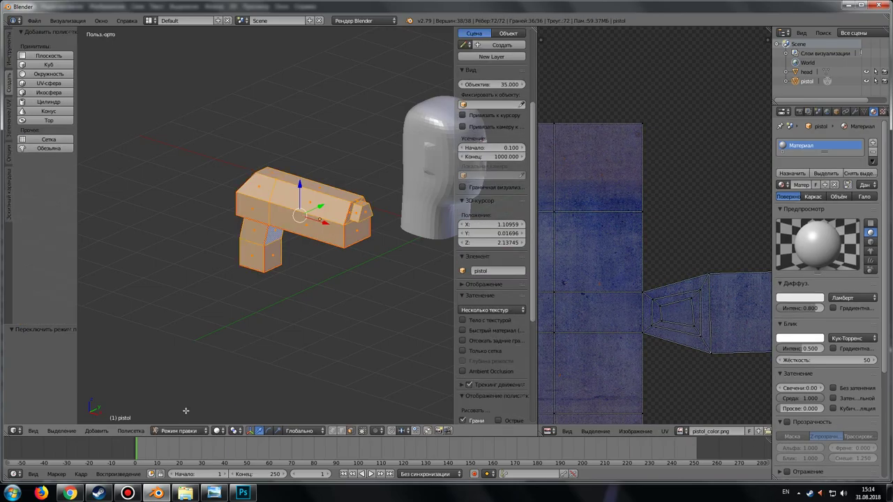
{"action": "left_click", "coordinate": [180, 431]}
{"action": "left_click", "coordinate": [186, 420]}
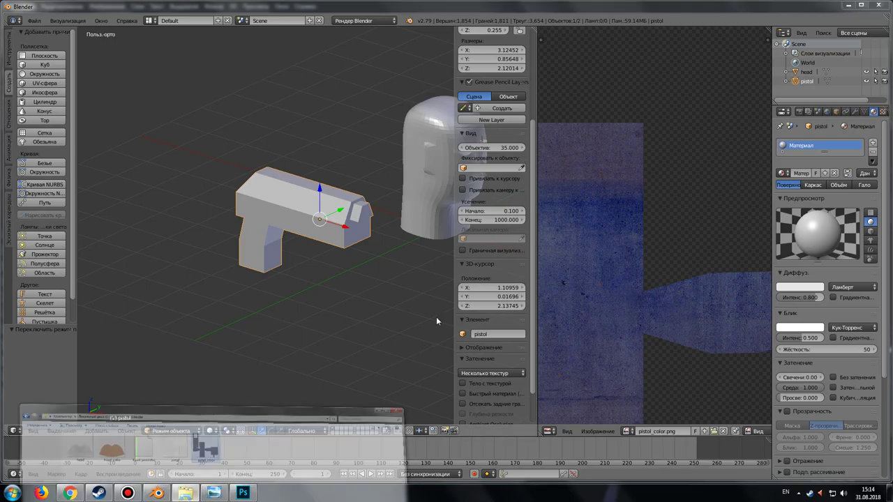
Drop pistol_color.png onto the pistol and orbit around to inspect the blue scratched texture.
{"action": "left_click", "coordinate": [185, 494]}
{"action": "left_click_drag", "start_coordinate": [222, 418], "coordinate": [286, 235]}
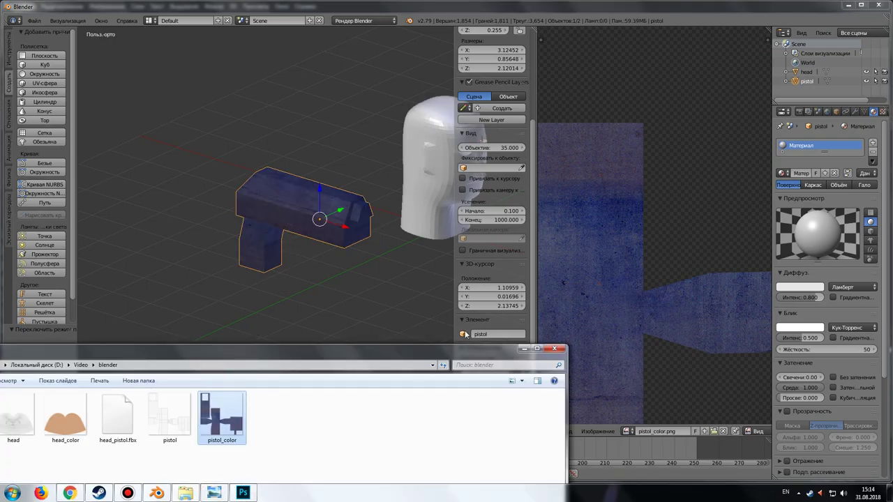
{"action": "left_click", "coordinate": [529, 348]}
{"action": "middle_click_drag", "start_coordinate": [300, 265], "coordinate": [324, 262]}
{"action": "scroll", "coordinate": [323, 262], "scroll_direction": "up", "scroll_amount": 3}
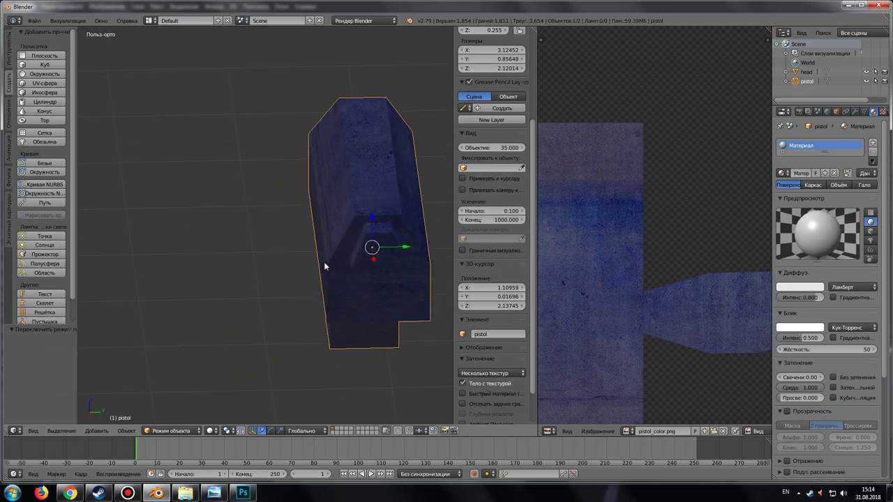
{"action": "scroll", "coordinate": [346, 293], "scroll_direction": "up", "scroll_amount": 2}
{"action": "mouse_move", "coordinate": [305, 332]}
{"action": "middle_mouse_down"}
{"action": "mouse_move", "coordinate": [405, 327]}
{"action": "mouse_move", "coordinate": [384, 314]}
{"action": "mouse_move", "coordinate": [335, 322]}
{"action": "mouse_move", "coordinate": [359, 325]}
{"action": "mouse_move", "coordinate": [163, 325]}
{"action": "mouse_move", "coordinate": [219, 339]}
{"action": "mouse_move", "coordinate": [133, 253]}
{"action": "middle_mouse_up"}
Smooth-shade the pistol and inspect it in local view before bringing the head back.
{"action": "left_click", "coordinate": [8, 63]}
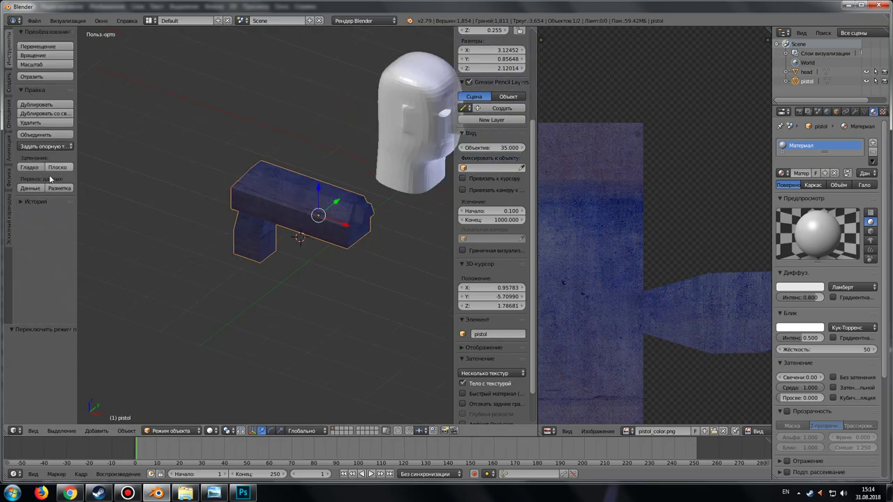
{"action": "left_click", "coordinate": [29, 169]}
{"action": "key", "text": "KP_Divide"}
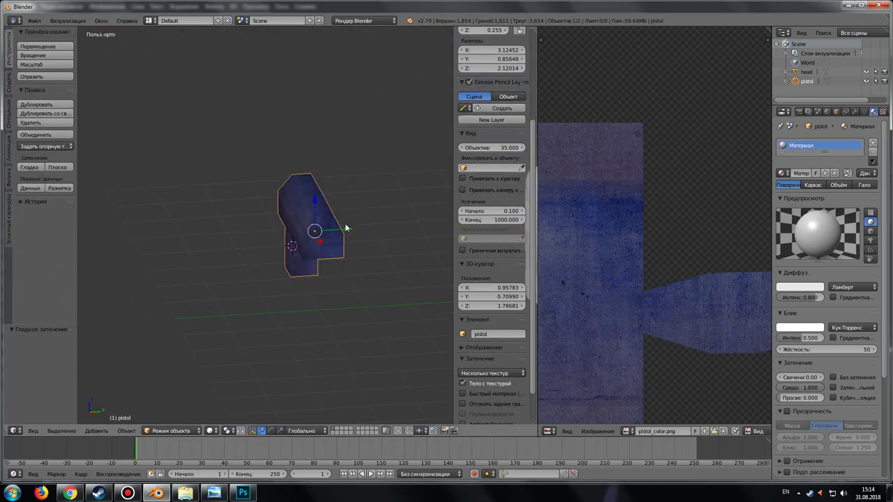
{"action": "mouse_move", "coordinate": [314, 237]}
{"action": "middle_mouse_down"}
{"action": "mouse_move", "coordinate": [349, 255]}
{"action": "mouse_move", "coordinate": [439, 255]}
{"action": "mouse_move", "coordinate": [363, 270]}
{"action": "mouse_move", "coordinate": [390, 271]}
{"action": "middle_mouse_up"}
{"action": "key", "text": "KP_Divide"}
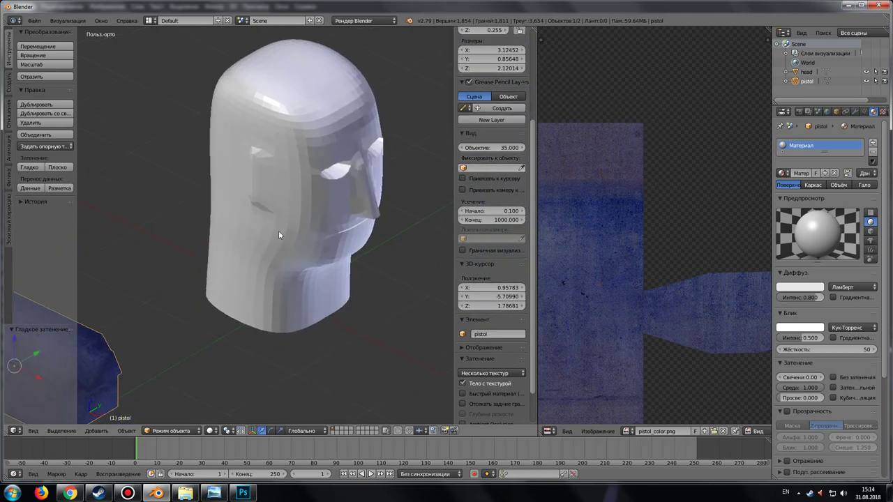
Select the head, unlink pistol_color, and load head_color.png onto its UVs in Edit Mode.
{"action": "right_click", "coordinate": [290, 224]}
{"action": "scroll", "coordinate": [641, 388], "scroll_direction": "down", "scroll_amount": 5}
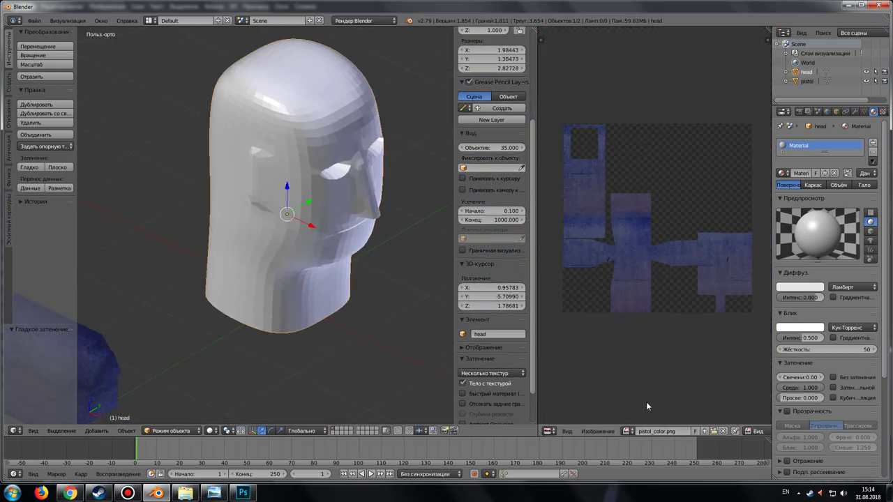
{"action": "left_click", "coordinate": [724, 432]}
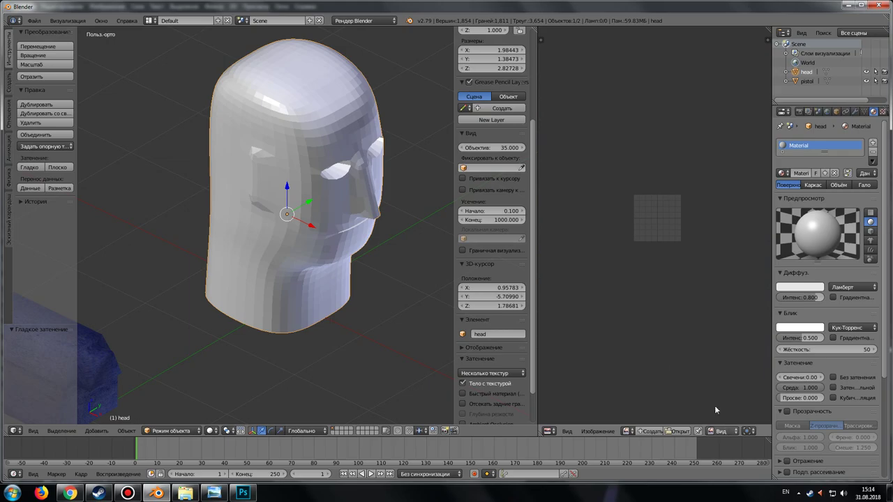
{"action": "left_click", "coordinate": [174, 432]}
{"action": "left_click", "coordinate": [178, 411]}
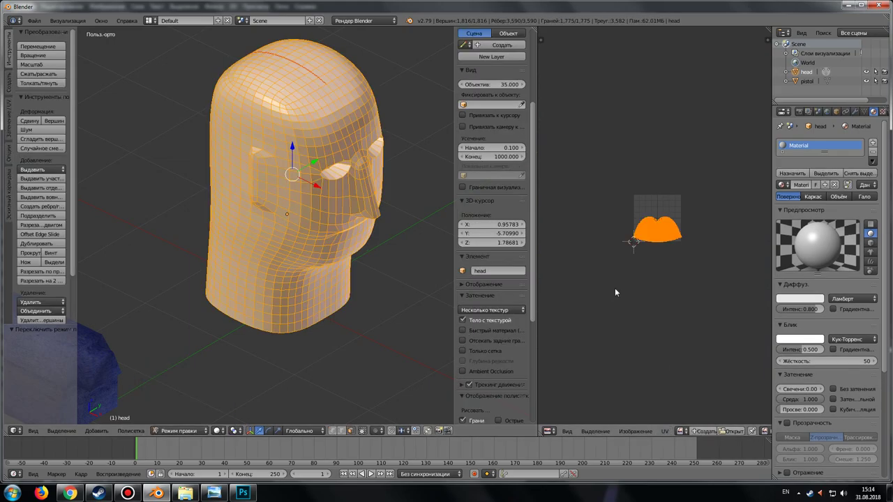
{"action": "left_click", "coordinate": [187, 494]}
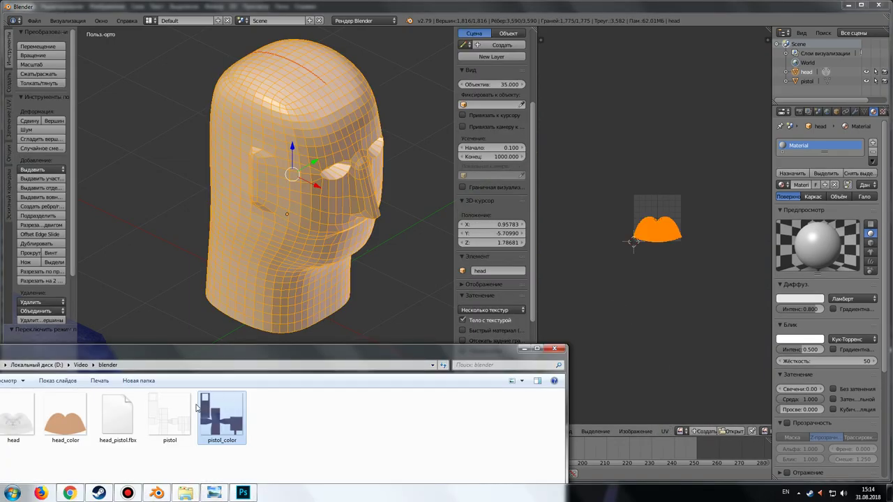
{"action": "mouse_move", "coordinate": [65, 418]}
{"action": "left_mouse_down"}
{"action": "mouse_move", "coordinate": [429, 361]}
{"action": "mouse_move", "coordinate": [665, 242]}
{"action": "mouse_move", "coordinate": [583, 317]}
{"action": "left_mouse_up"}
{"action": "left_click", "coordinate": [522, 351]}
Return the head to Object Mode and view it from a three-quarter angle.
{"action": "left_click", "coordinate": [171, 431]}
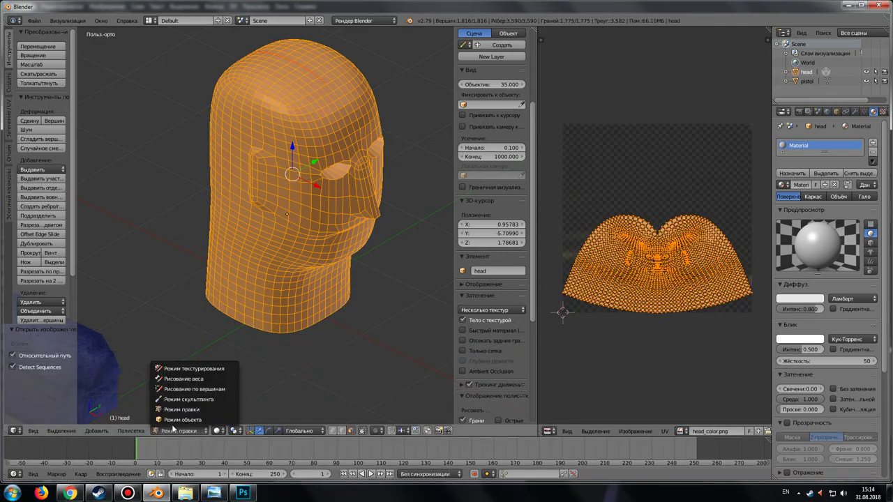
{"action": "left_click", "coordinate": [185, 419]}
{"action": "scroll", "coordinate": [315, 343], "scroll_direction": "up", "scroll_amount": 3}
{"action": "mouse_move", "coordinate": [307, 328]}
{"action": "middle_mouse_down"}
{"action": "mouse_move", "coordinate": [265, 314]}
{"action": "mouse_move", "coordinate": [256, 276]}
{"action": "mouse_move", "coordinate": [278, 290]}
{"action": "middle_mouse_up"}
Smooth-shade the head and inspect it from the front-left.
{"action": "left_click", "coordinate": [41, 170]}
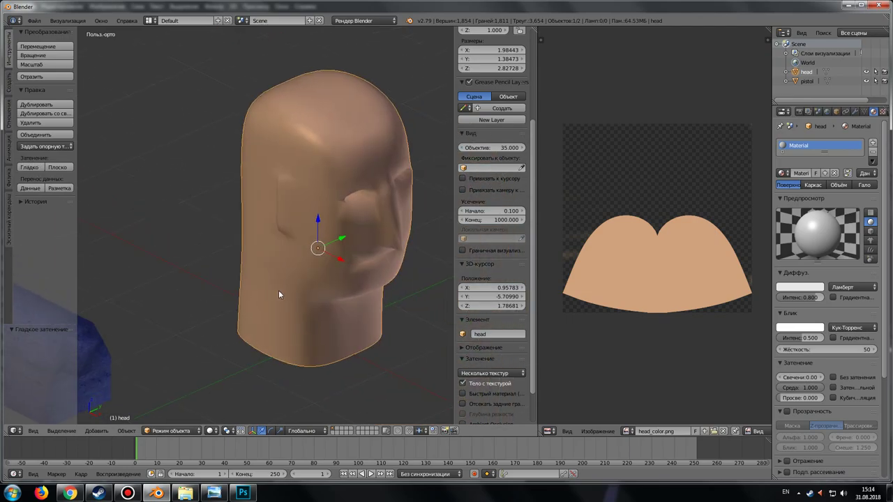
{"action": "mouse_move", "coordinate": [362, 319]}
{"action": "middle_mouse_down"}
{"action": "mouse_move", "coordinate": [320, 343]}
{"action": "mouse_move", "coordinate": [394, 372]}
{"action": "mouse_move", "coordinate": [351, 315]}
{"action": "mouse_move", "coordinate": [372, 307]}
{"action": "mouse_move", "coordinate": [339, 315]}
{"action": "mouse_move", "coordinate": [309, 361]}
{"action": "mouse_move", "coordinate": [353, 353]}
{"action": "mouse_move", "coordinate": [265, 342]}
{"action": "mouse_move", "coordinate": [314, 346]}
{"action": "mouse_move", "coordinate": [265, 361]}
{"action": "mouse_move", "coordinate": [158, 361]}
{"action": "mouse_move", "coordinate": [237, 366]}
{"action": "middle_mouse_up"}
{"action": "scroll", "coordinate": [350, 355], "scroll_direction": "down", "scroll_amount": 5}
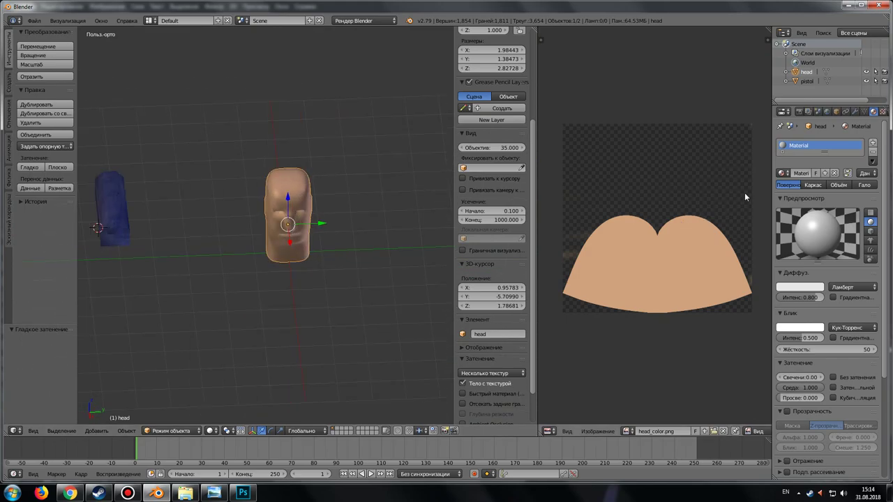
{"action": "middle_click_drag", "start_coordinate": [300, 302], "coordinate": [342, 325], "text": "shift"}
{"action": "scroll", "coordinate": [342, 326], "scroll_direction": "up", "scroll_amount": 5}
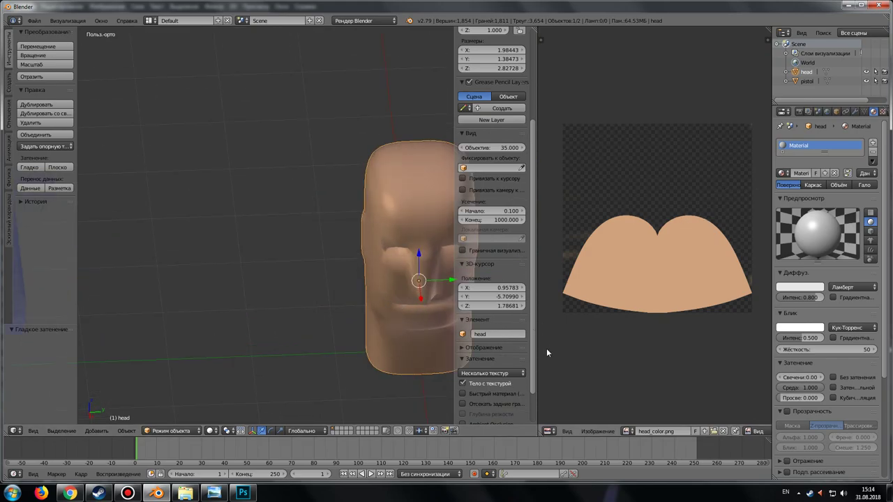
Widen the 3D View over the image area, recentre the head, and show its modifiers.
{"action": "mouse_move", "coordinate": [537, 354]}
{"action": "left_mouse_down"}
{"action": "mouse_move", "coordinate": [694, 342]}
{"action": "mouse_move", "coordinate": [738, 352]}
{"action": "left_mouse_up"}
{"action": "mouse_move", "coordinate": [572, 354]}
{"action": "middle_mouse_down", "text": "shift"}
{"action": "mouse_move", "coordinate": [371, 335]}
{"action": "mouse_move", "coordinate": [357, 376]}
{"action": "mouse_move", "coordinate": [374, 358]}
{"action": "mouse_move", "coordinate": [374, 366]}
{"action": "mouse_move", "coordinate": [362, 347]}
{"action": "mouse_move", "coordinate": [447, 261]}
{"action": "middle_mouse_up", "text": "shift"}
{"action": "left_click", "coordinate": [856, 112]}
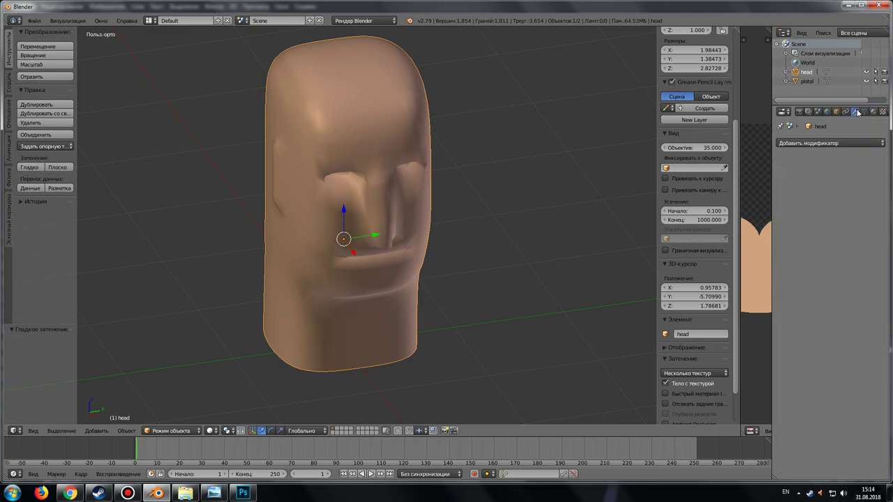